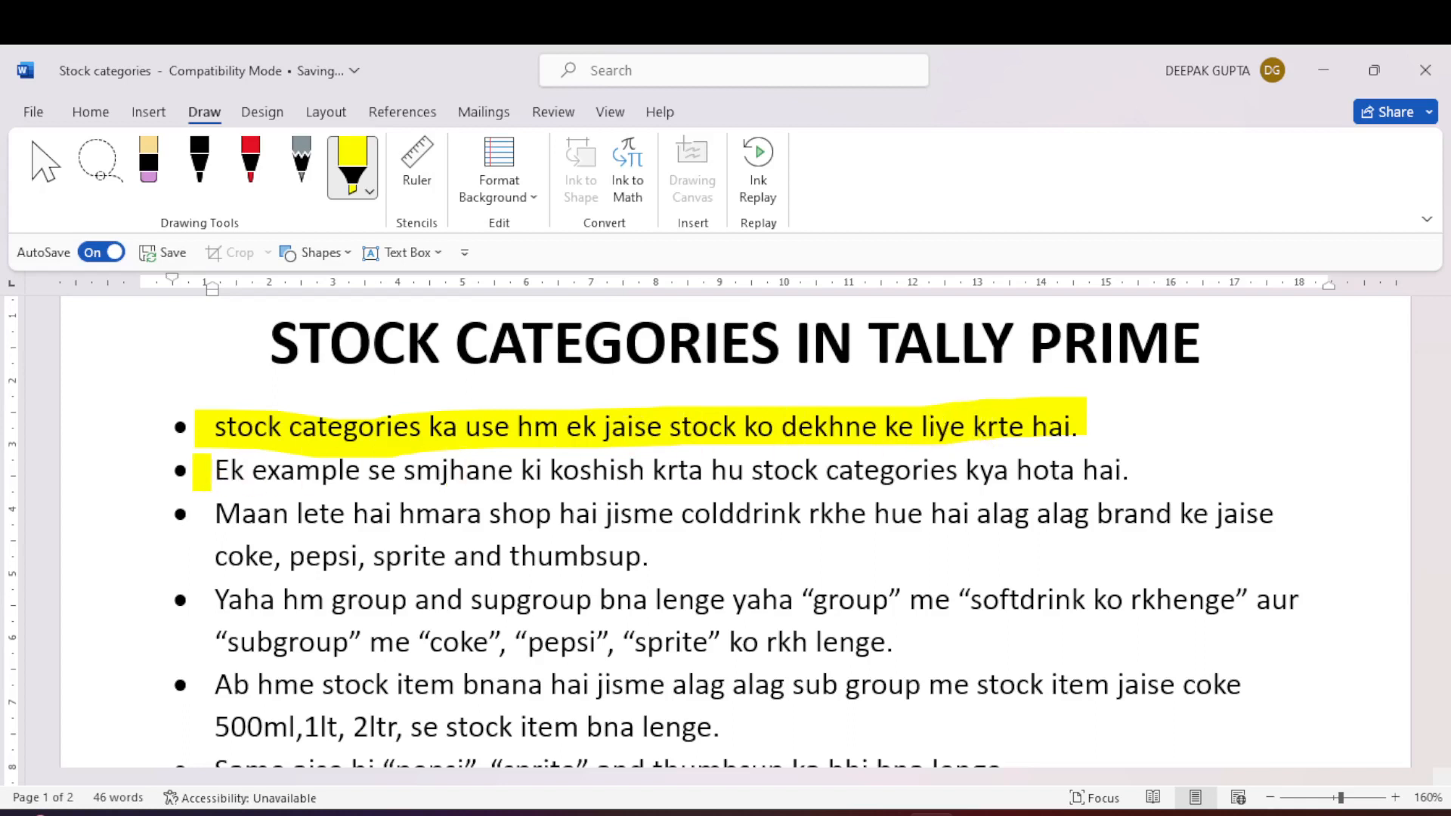
# - Highlight the second, third and fourth bullets in yellow ink, from "Ek example" through "ko rkh lenge."
pyautogui.moveTo(204, 470); pyautogui.dragTo(1130, 468)
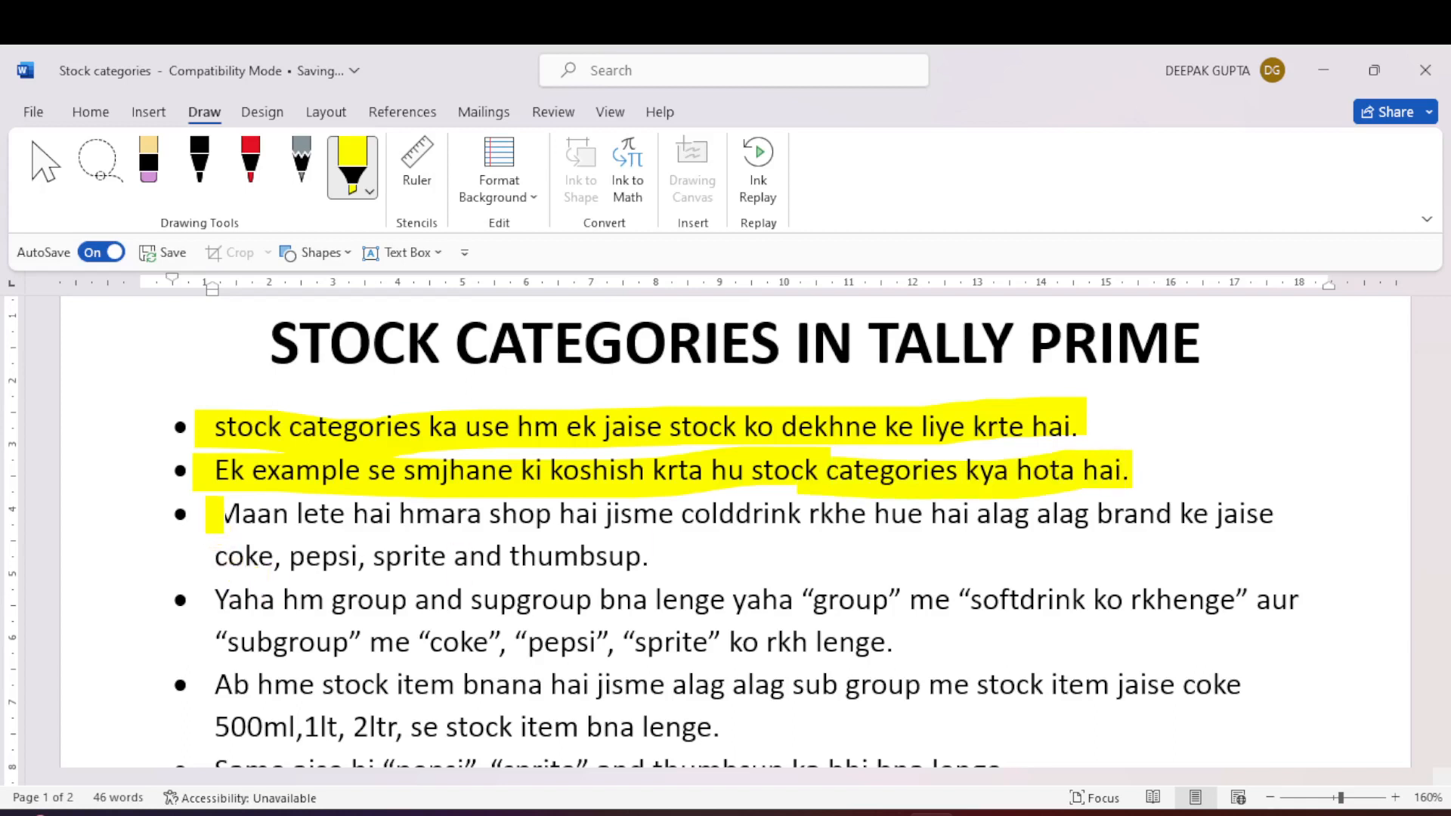
pyautogui.moveTo(215, 514); pyautogui.dragTo(1274, 514)
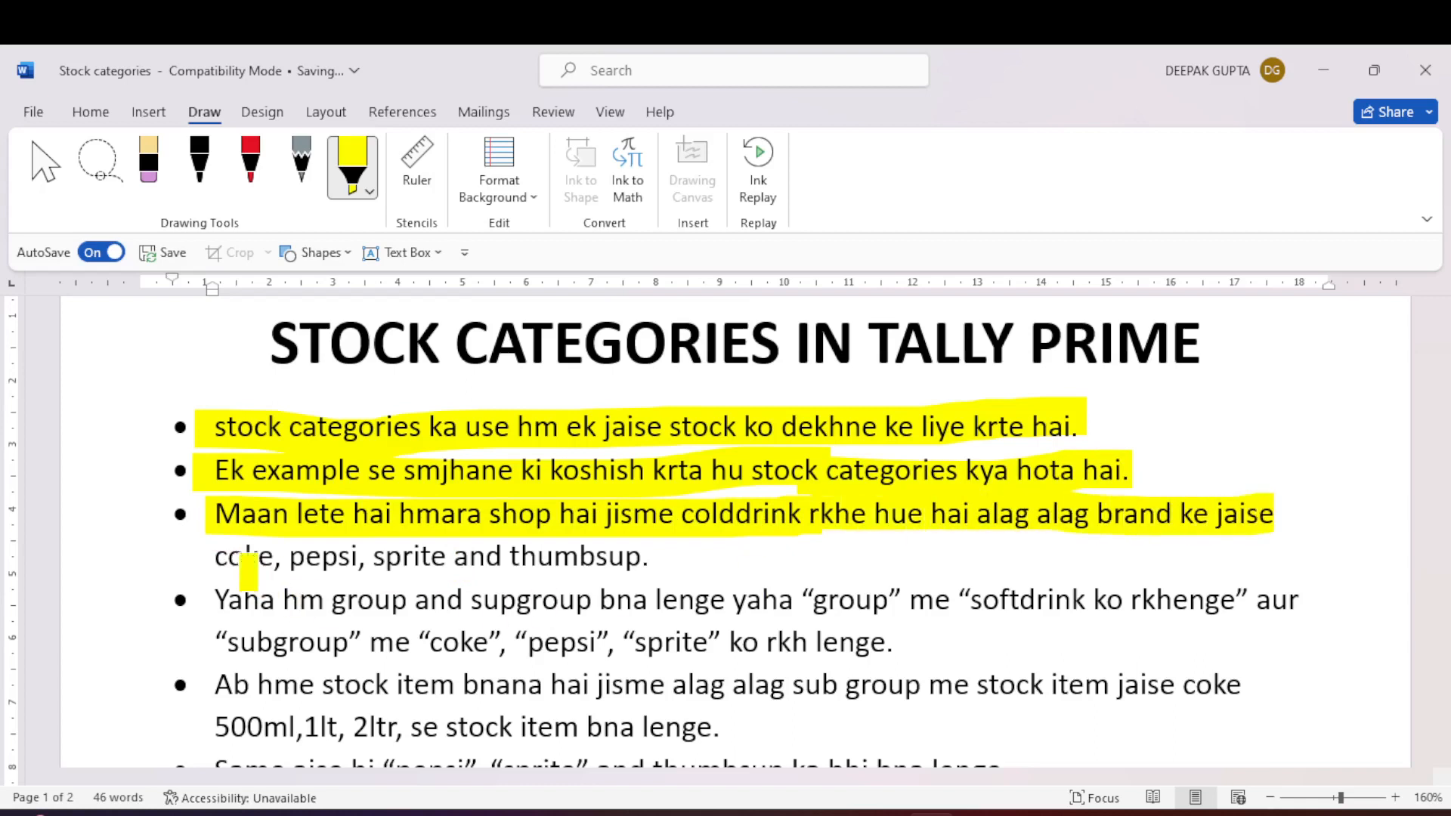
pyautogui.moveTo(208, 557); pyautogui.dragTo(649, 557)
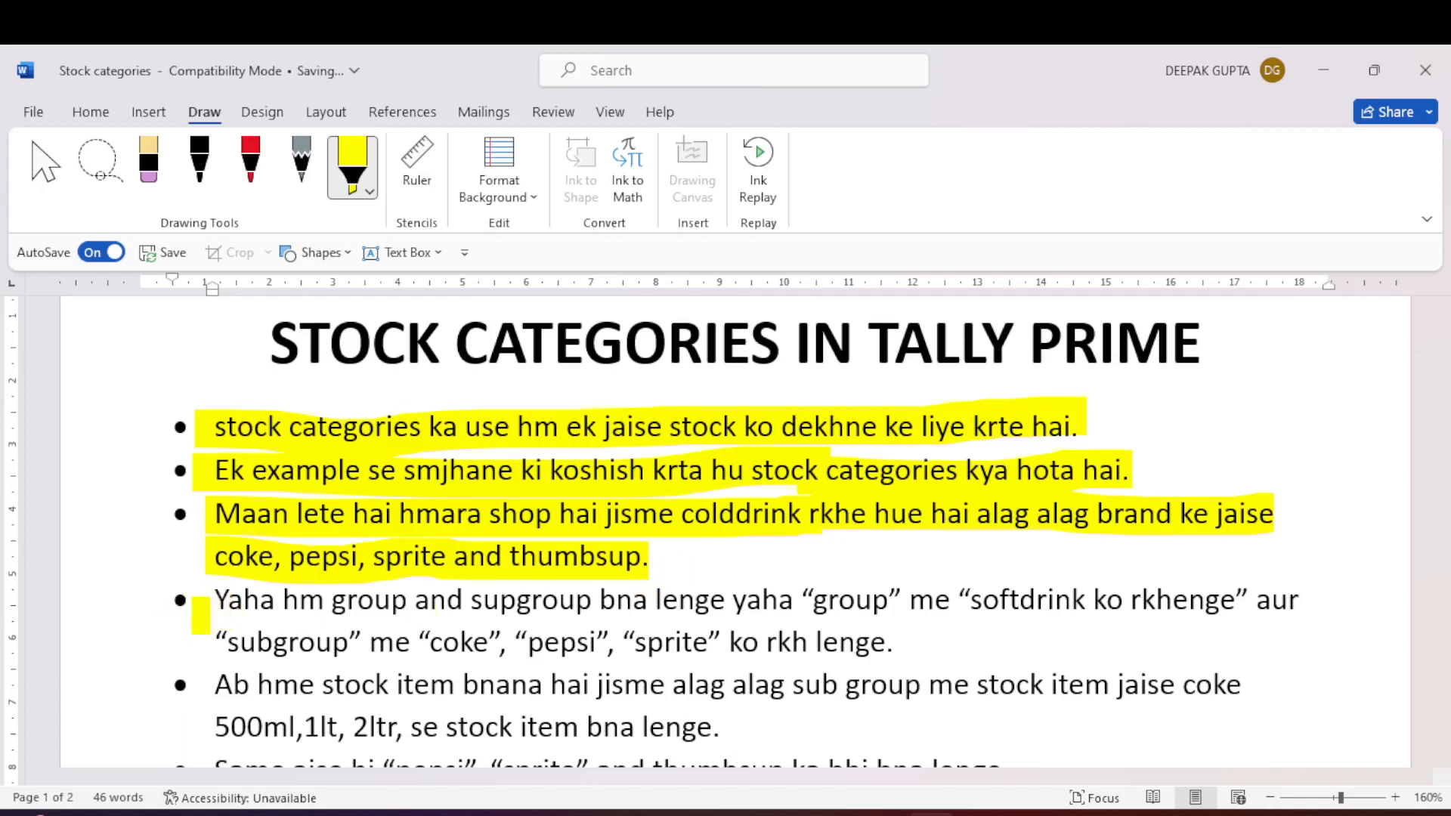
pyautogui.moveTo(205, 602); pyautogui.dragTo(803, 602)
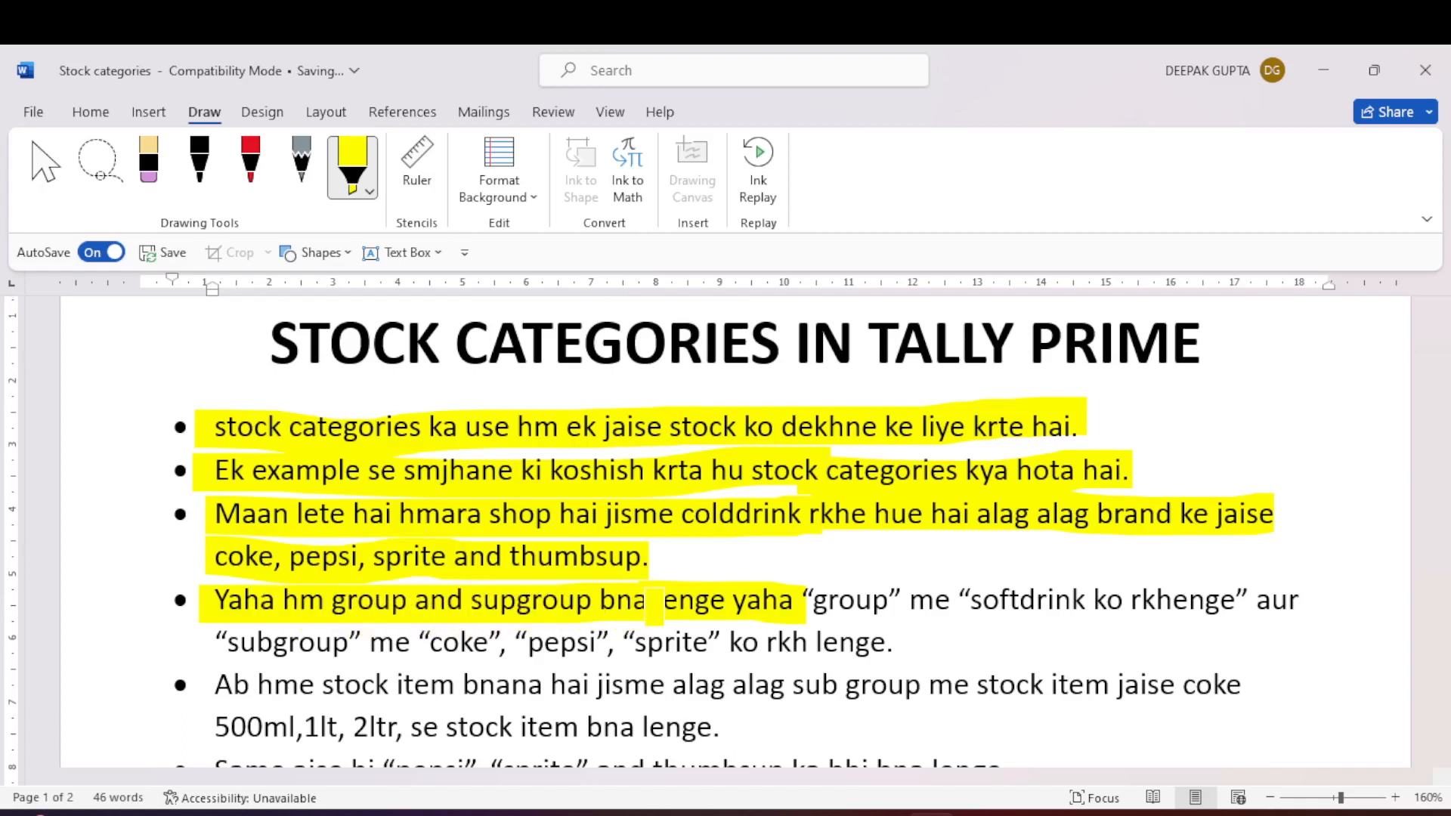
pyautogui.moveTo(817, 604); pyautogui.dragTo(1247, 601)
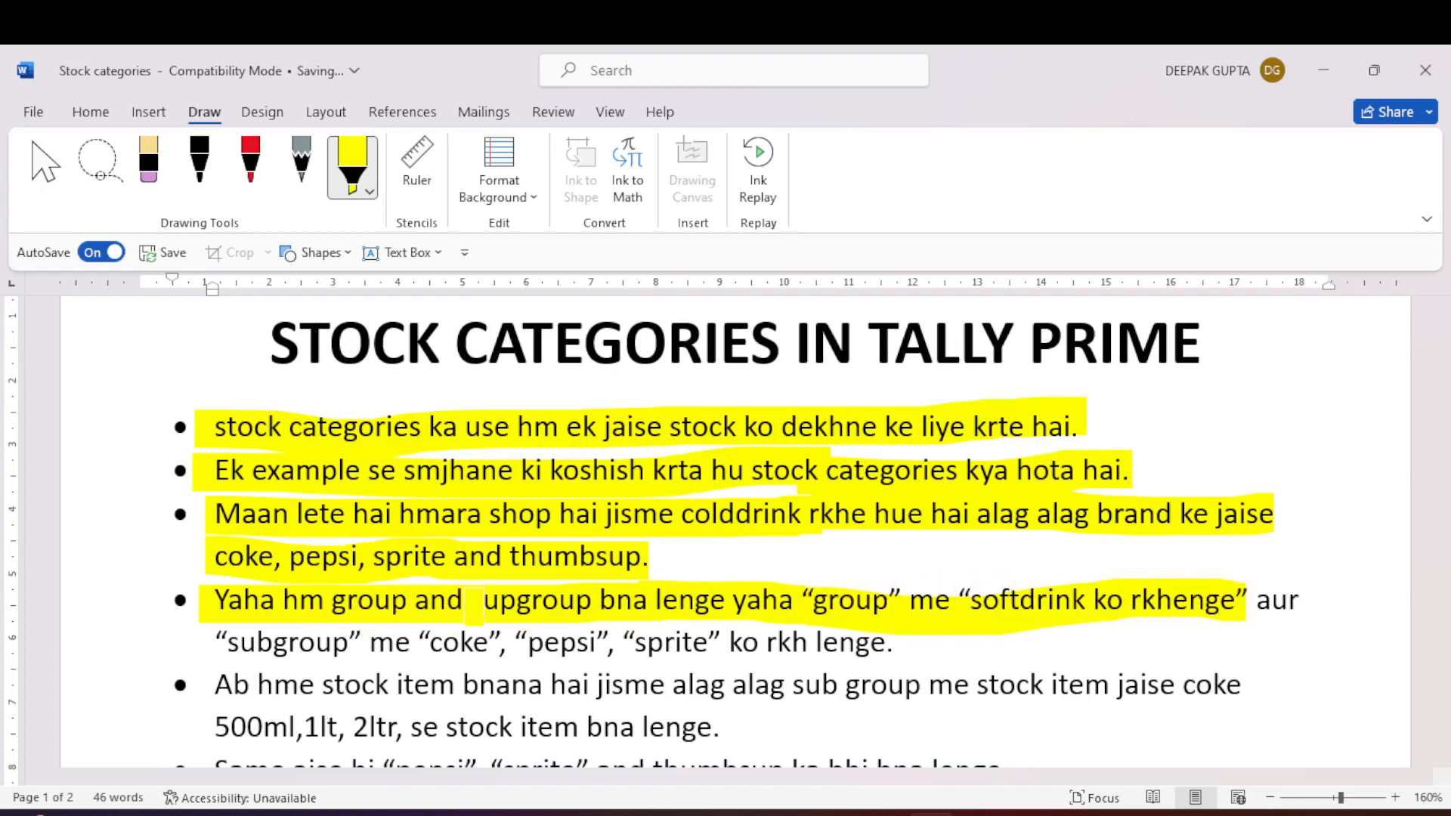
pyautogui.moveTo(216, 642); pyautogui.dragTo(894, 643)
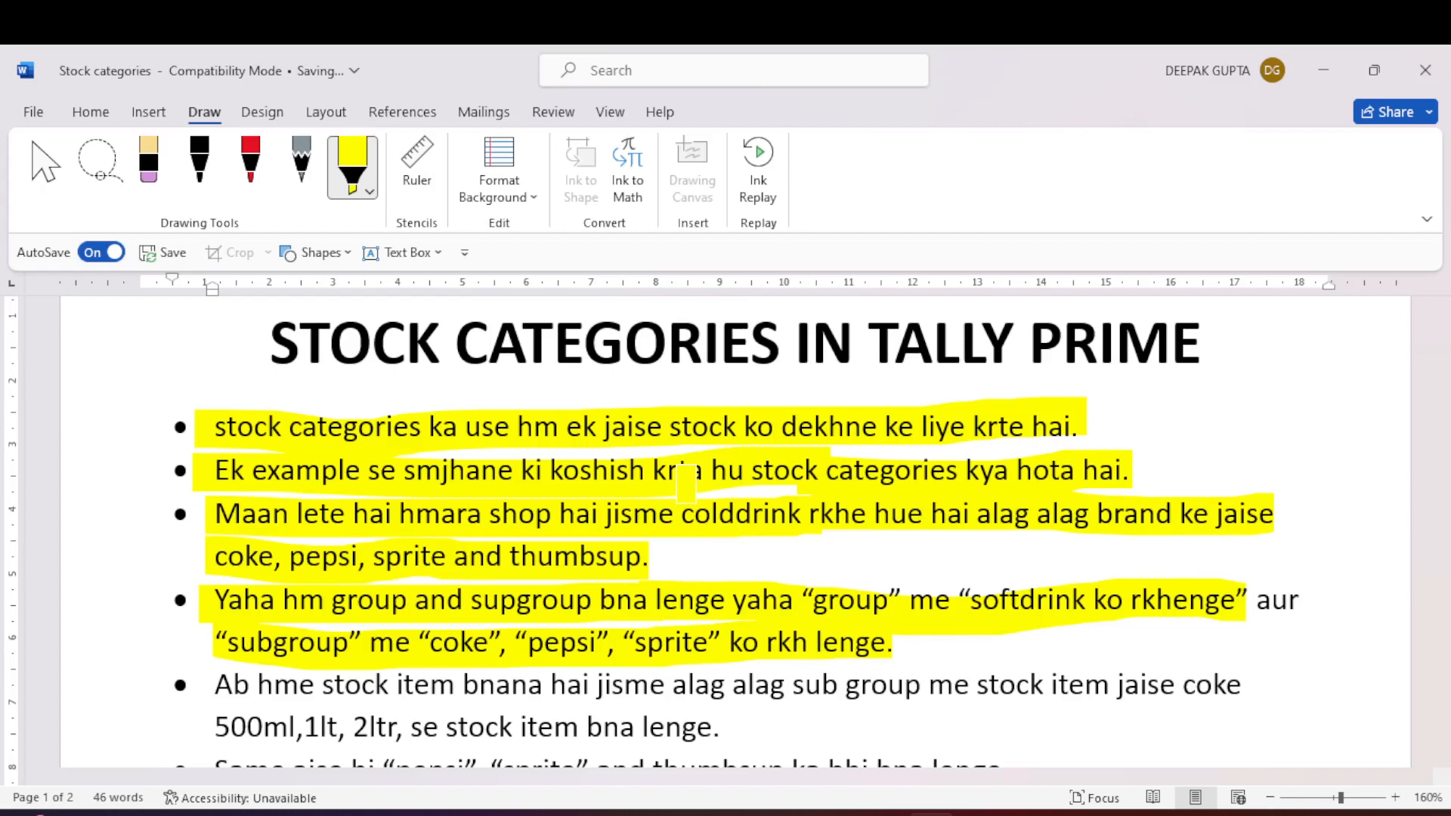
# - Stop inking and add a hyphen at the end of the fourth bullet, after "ko rkh lenge."
pyautogui.click(45, 173)
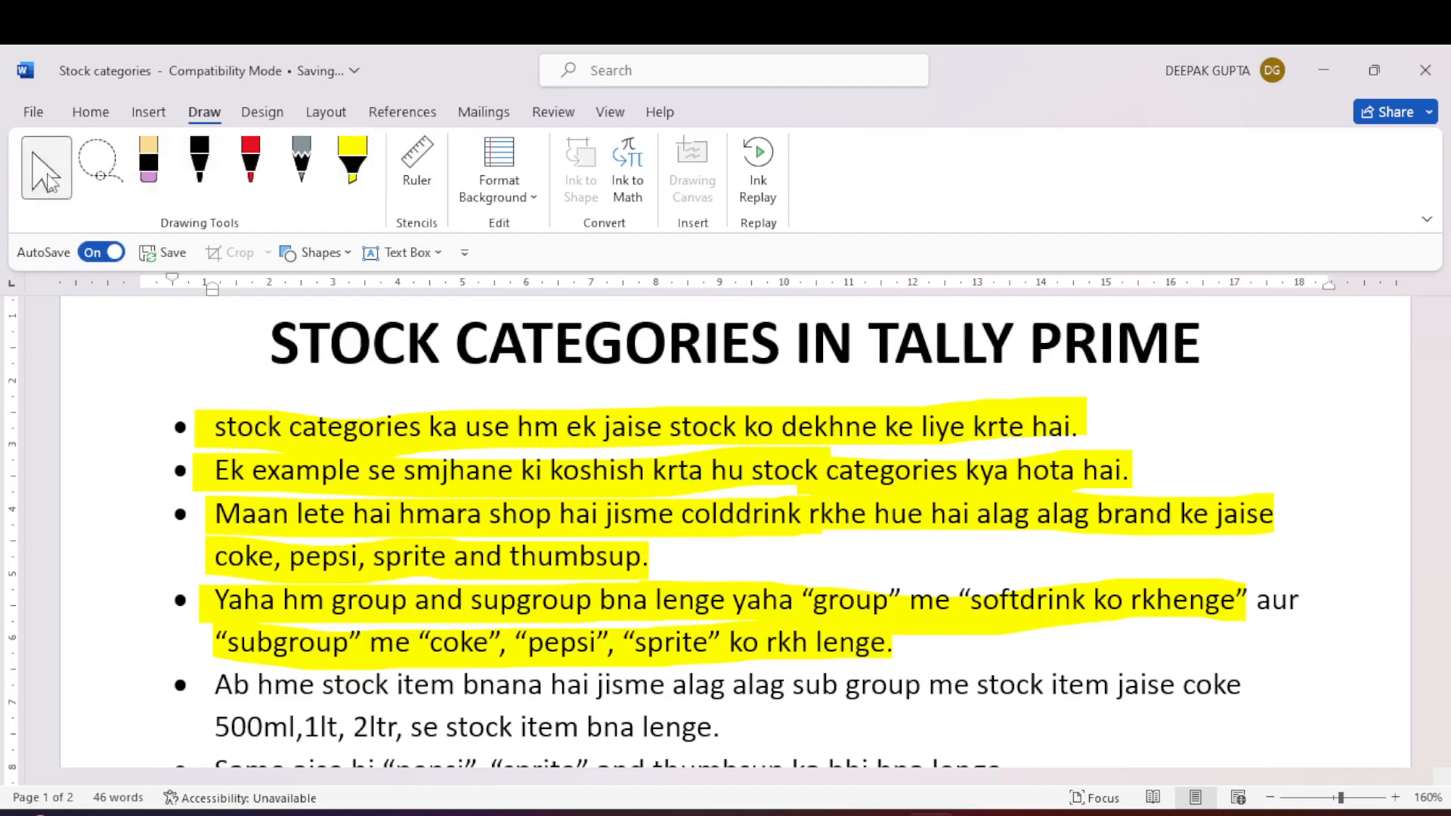
pyautogui.click(910, 643)
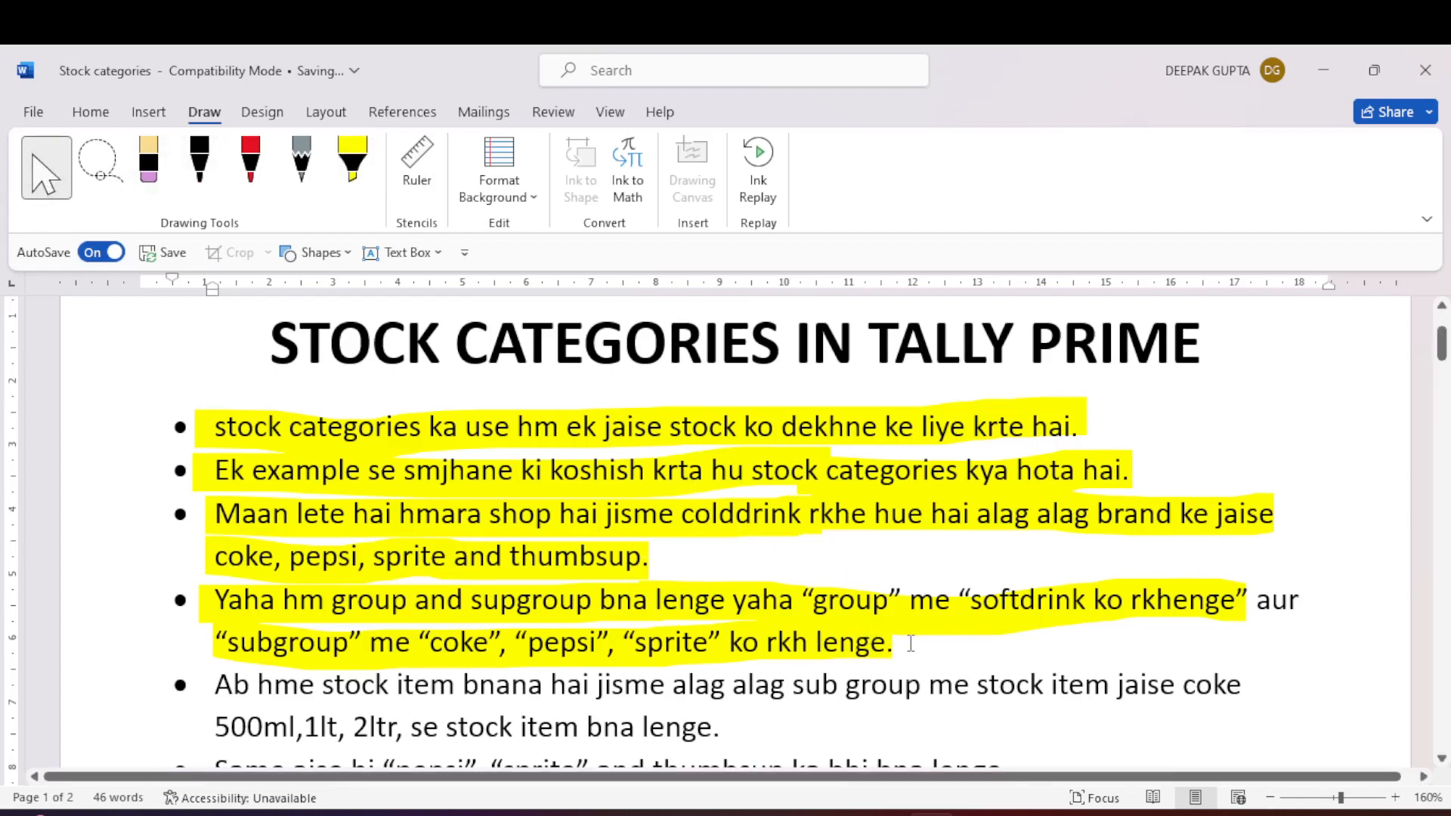
pyautogui.click(800, 573)
pyautogui.write('-')
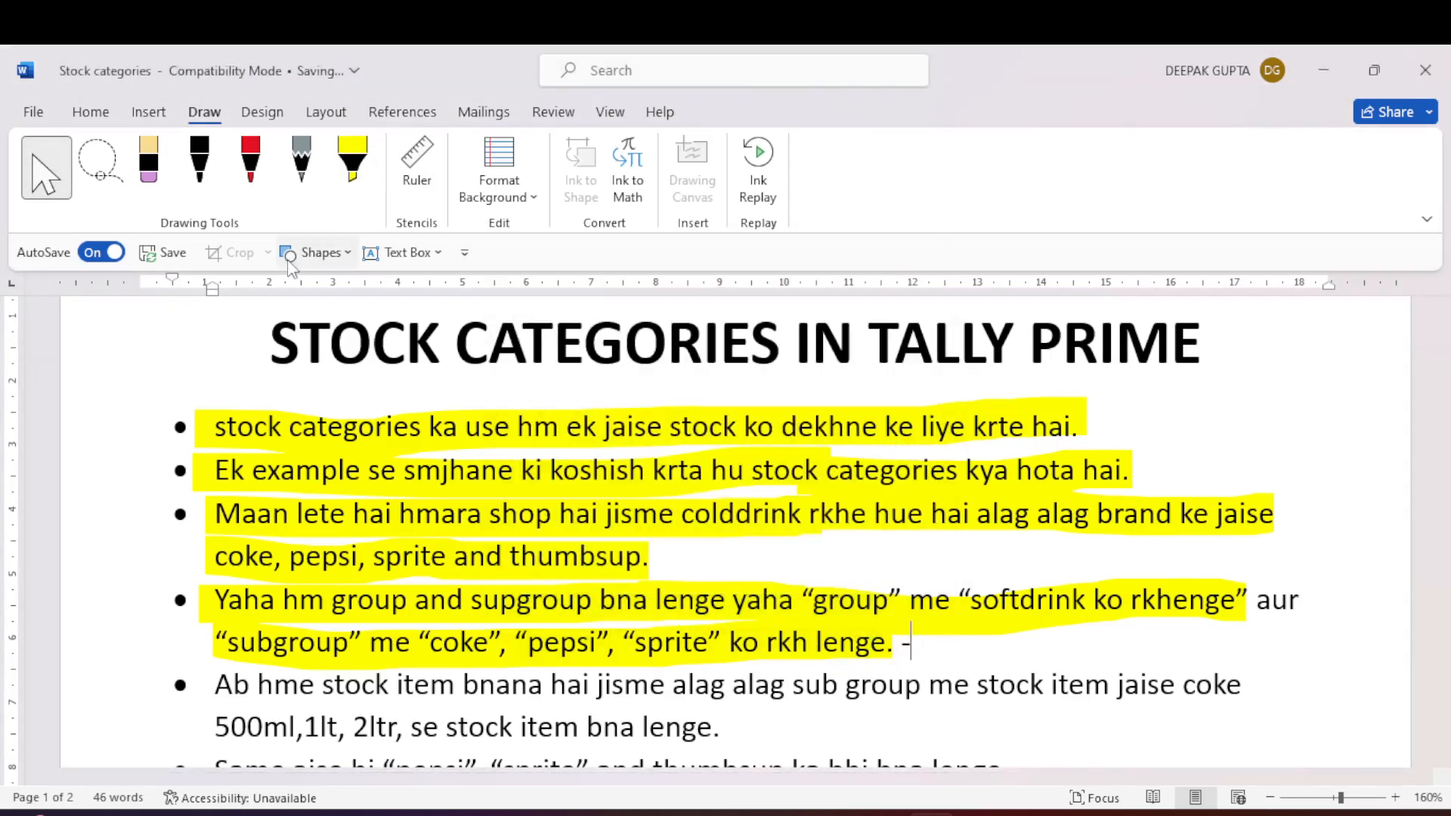
# - Switch to TallyPrime and create the company Dcc Categories Pvt Ltd with its address, state, pincode and mobile number
pyautogui.hotkey('alt', 'Tab')
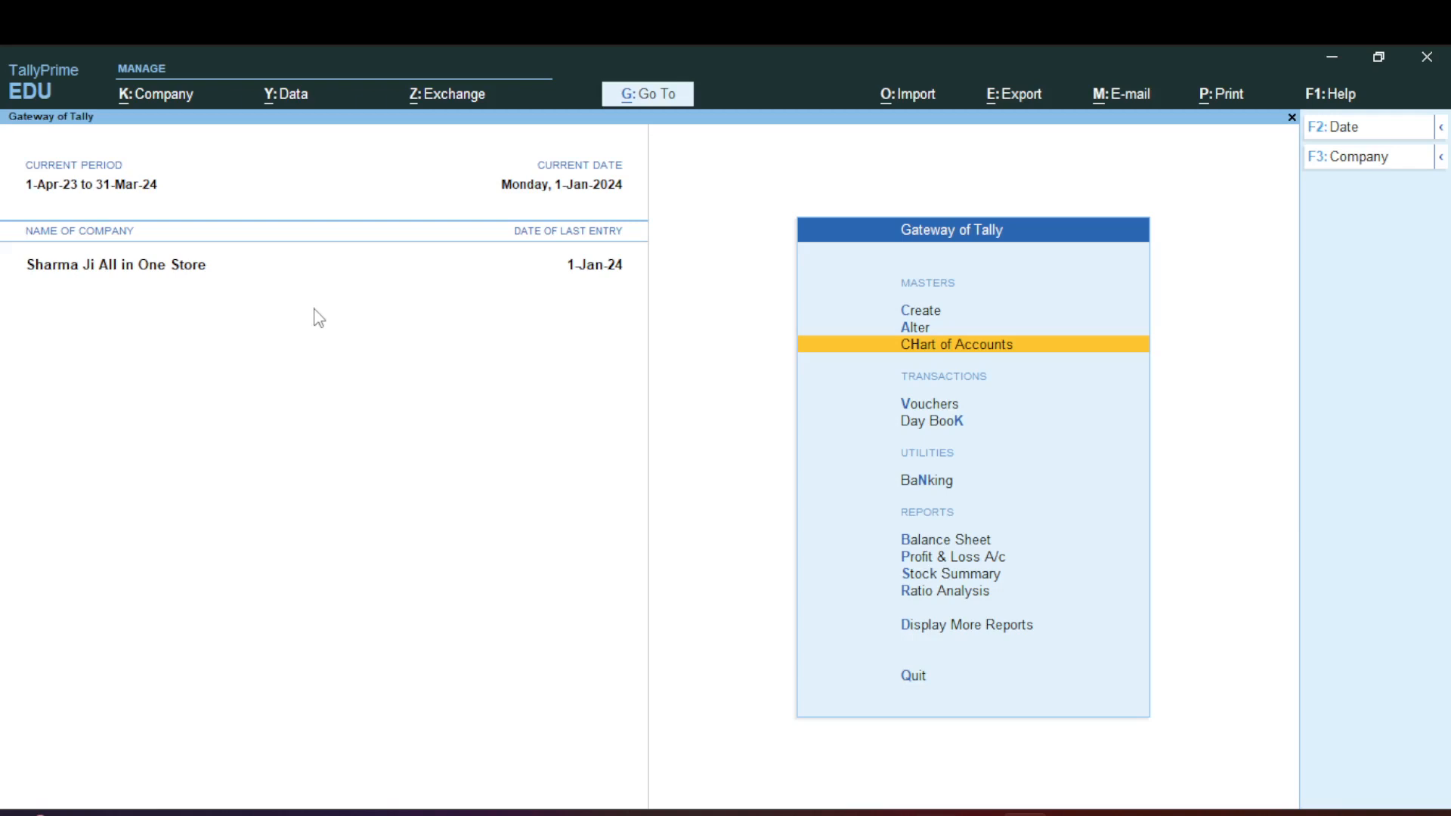
pyautogui.click(167, 97)
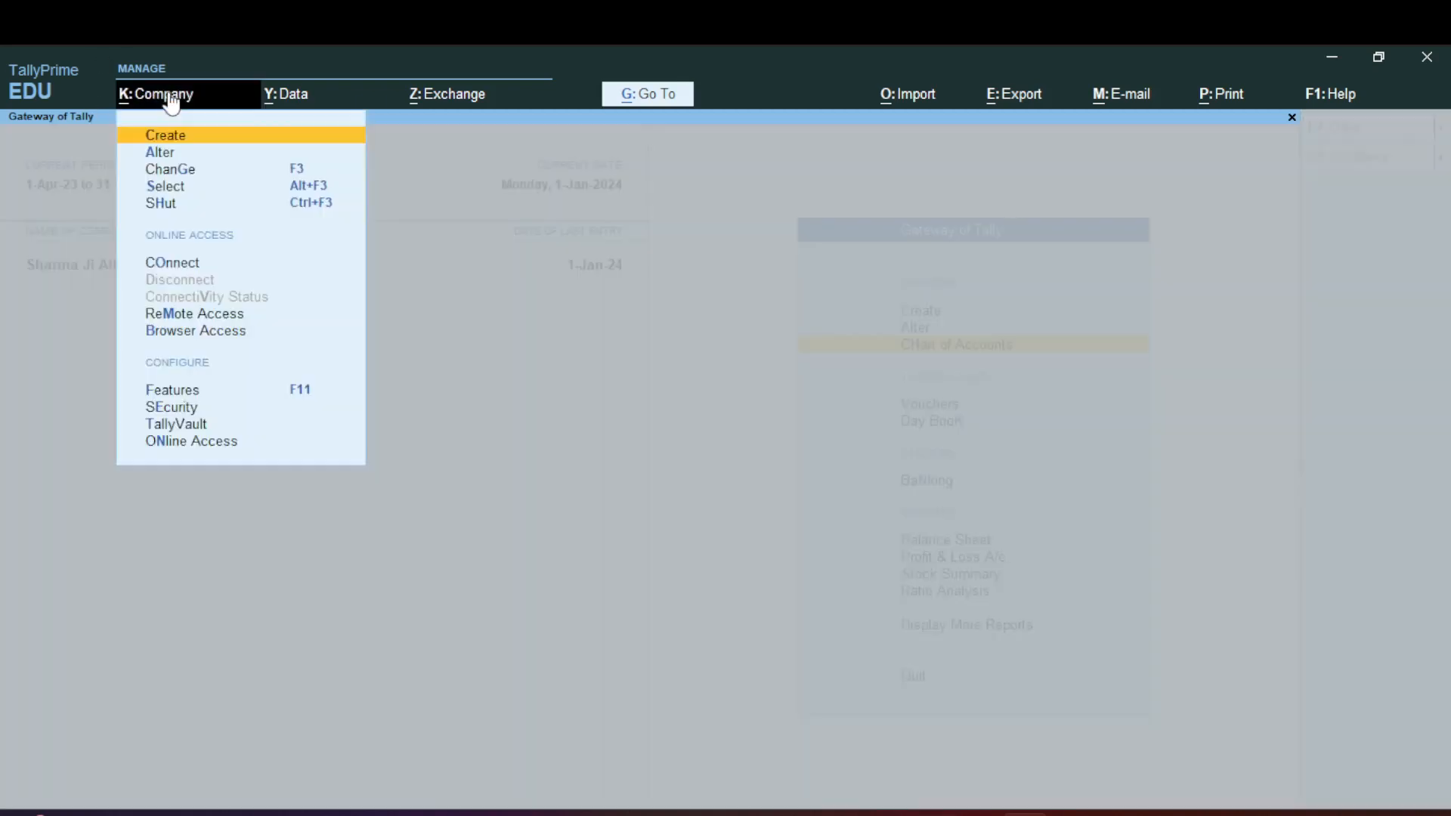
pyautogui.click(171, 134)
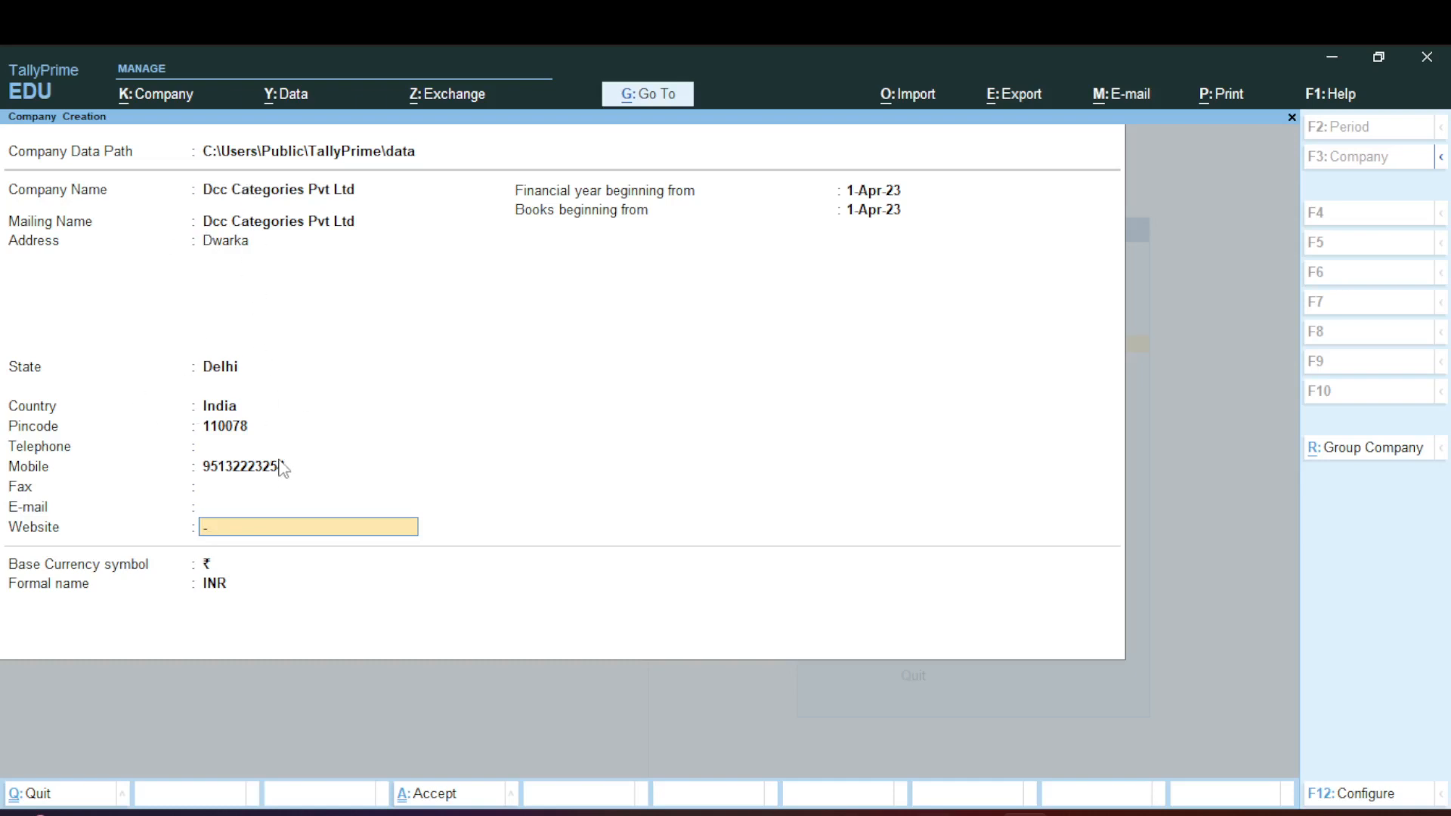
pyautogui.press('ctrl')
pyautogui.hotkey('ctrl', 'a')
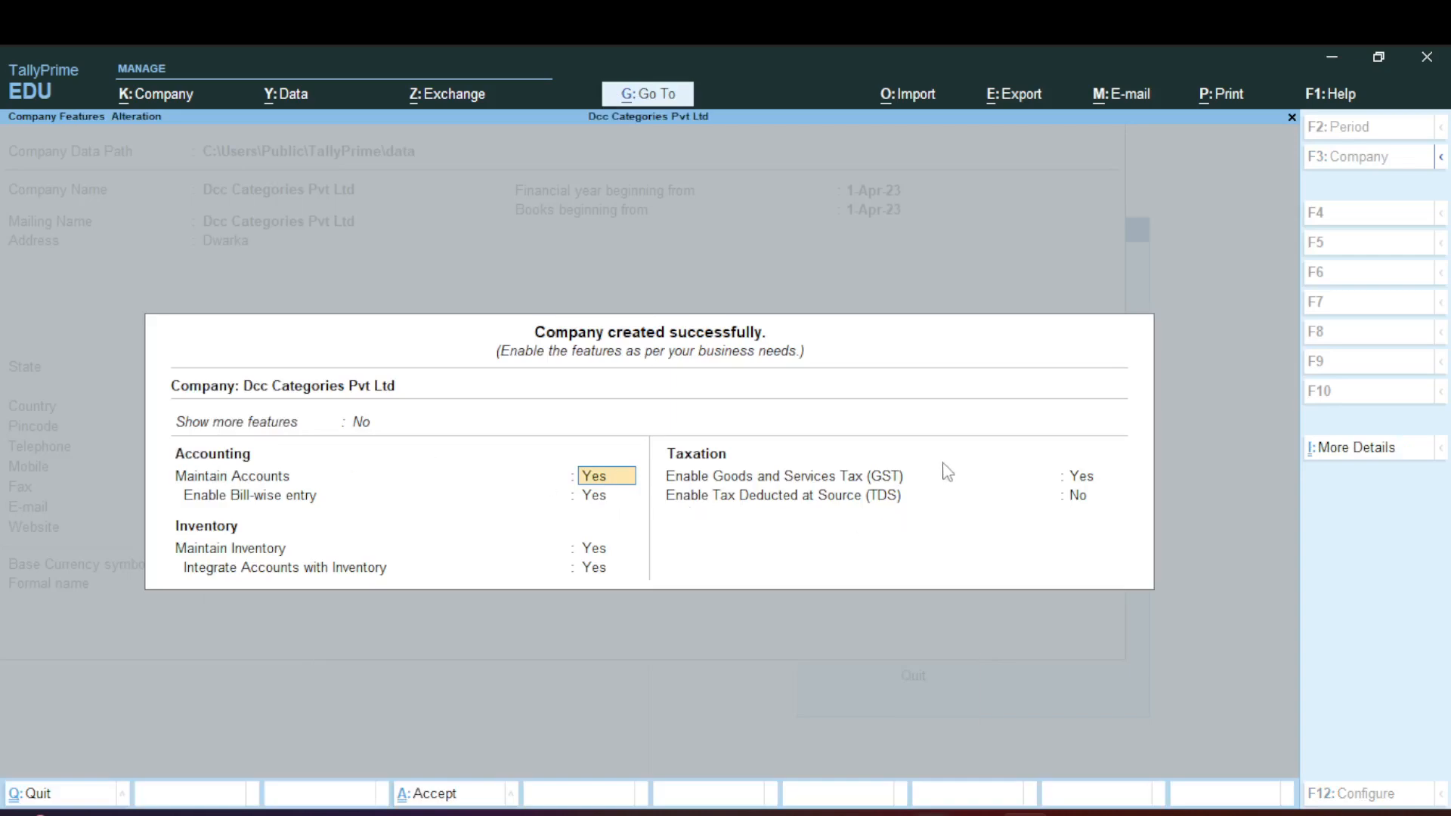
# - Disable Goods and Services Tax (GST) for the new company and save its features
pyautogui.click(1089, 480)
pyautogui.write('n')
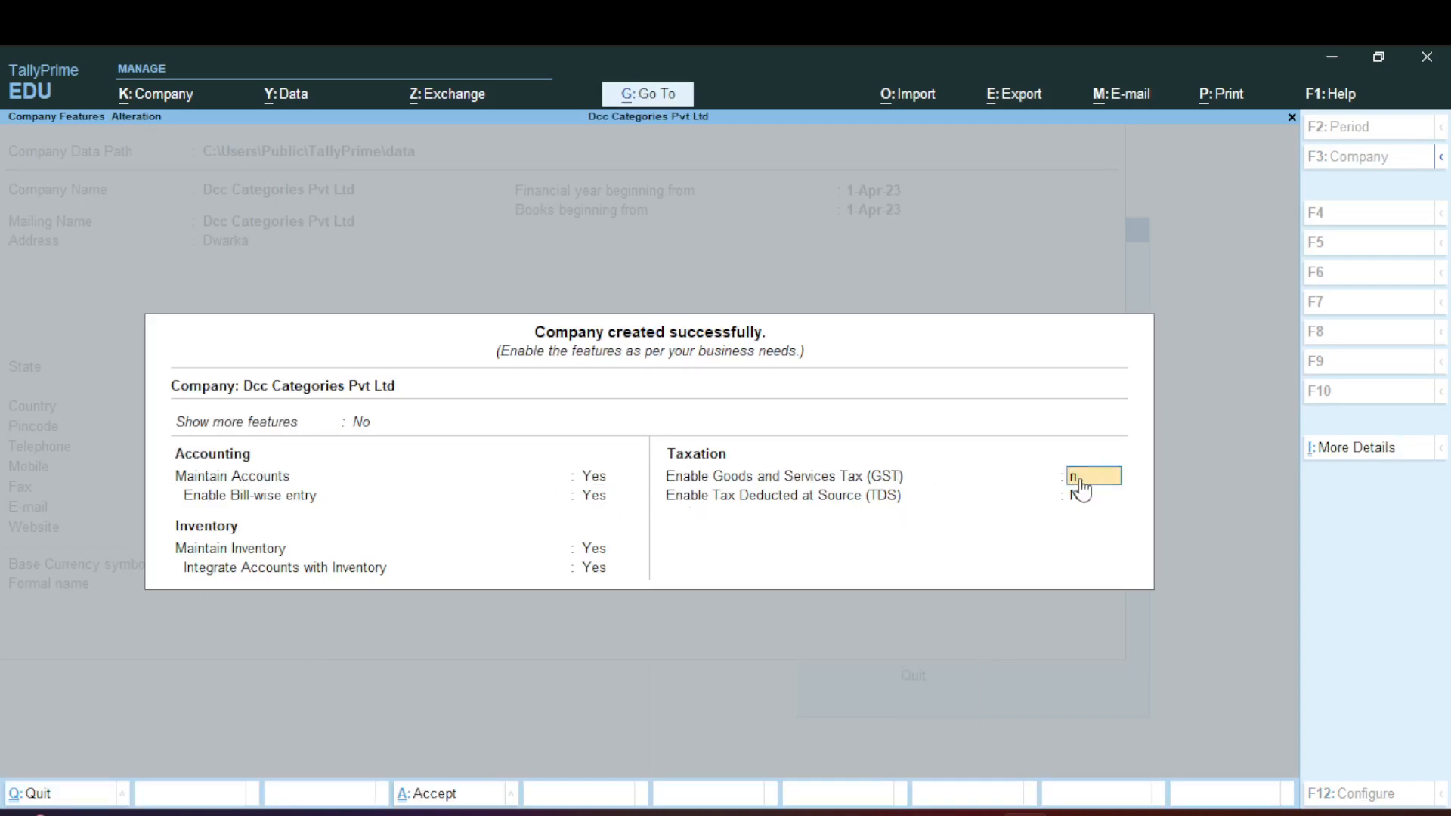
pyautogui.press('Return')
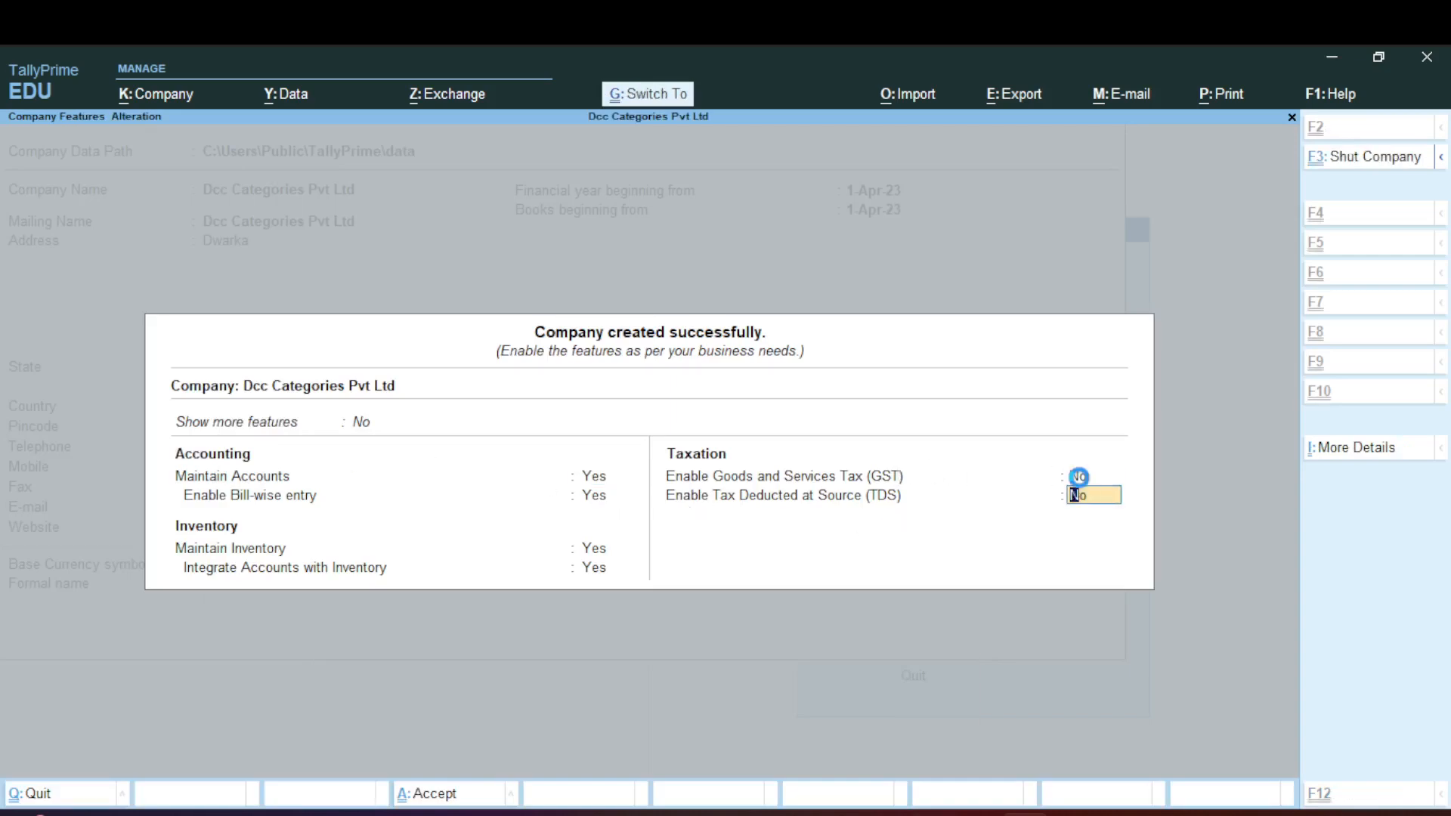
pyautogui.hotkey('ctrl', 'a')
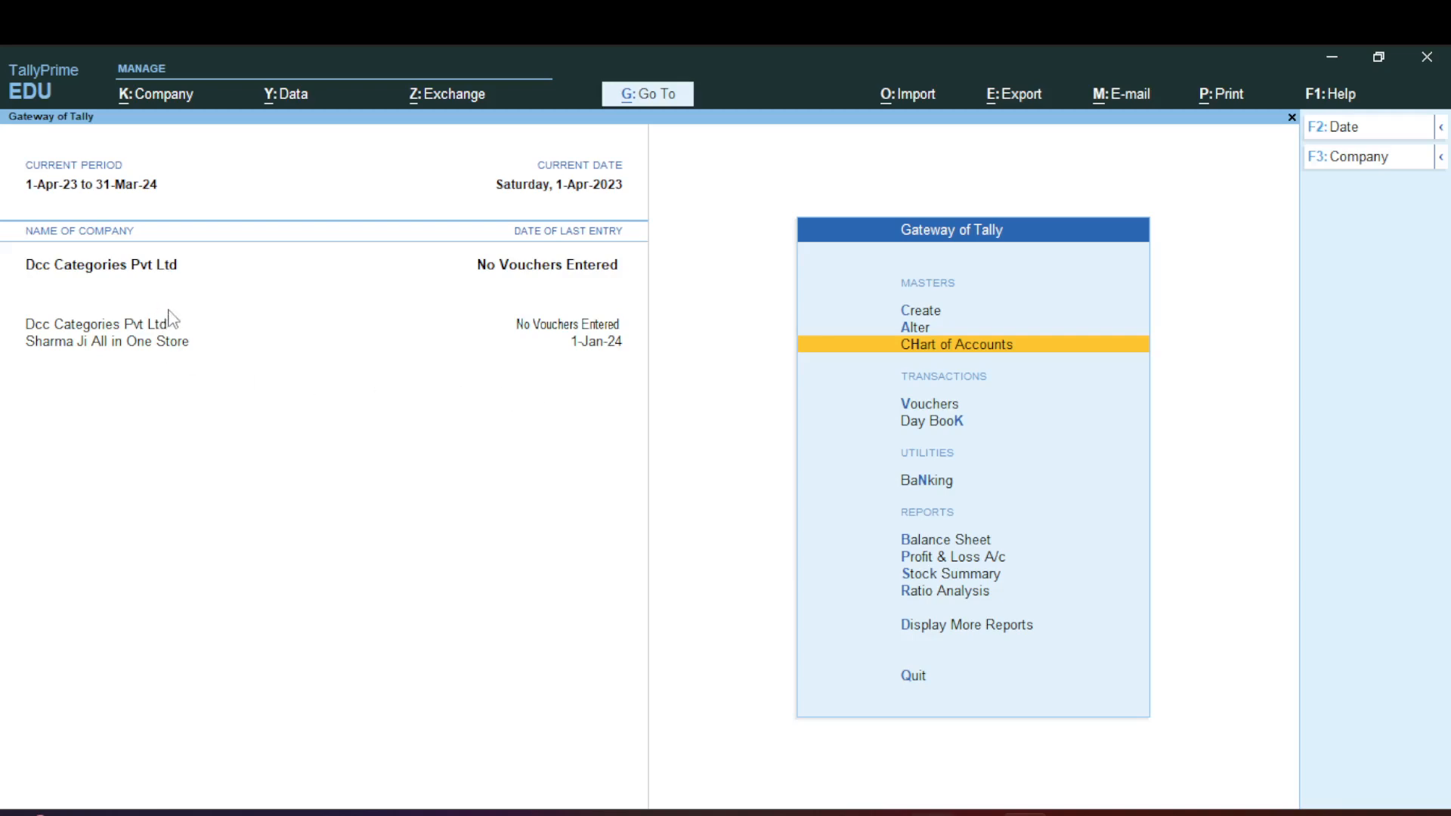
# - Switch to the Word notes, continue past the compatibility check and review the bullets on groups, subgroups and stock items
pyautogui.hotkey('alt', 'Tab')
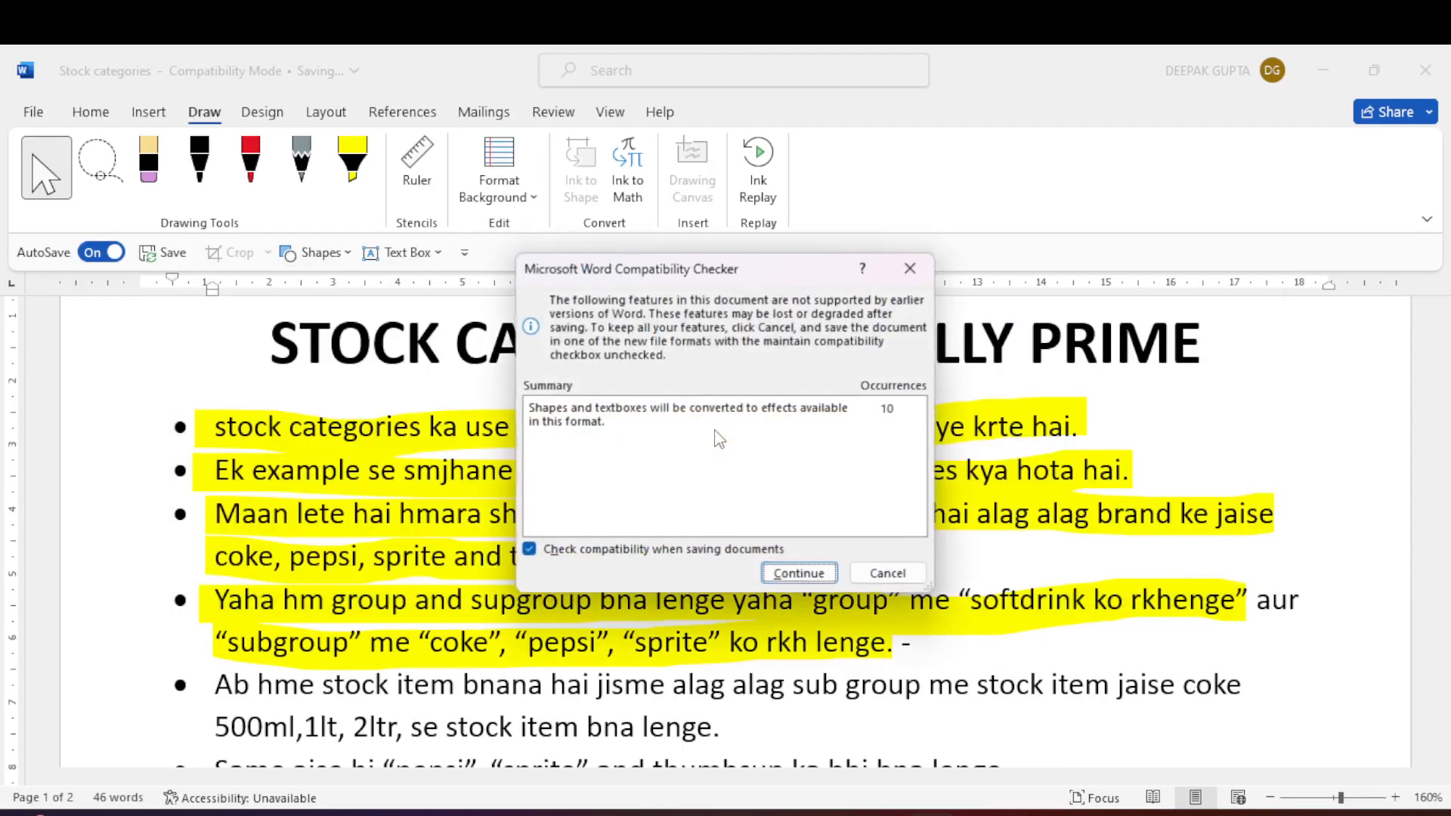
pyautogui.click(807, 577)
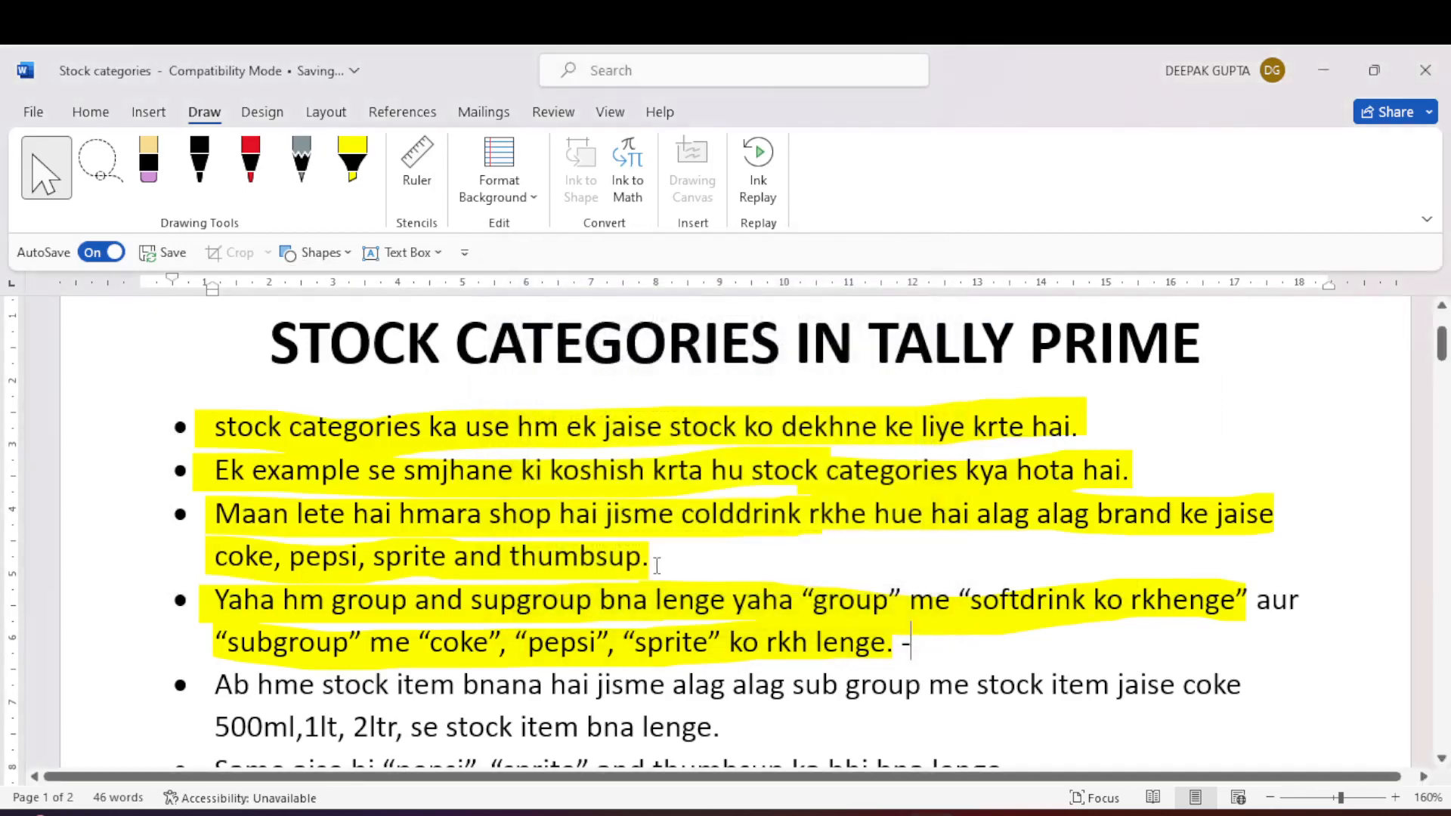
pyautogui.scroll(-2, 657, 565)
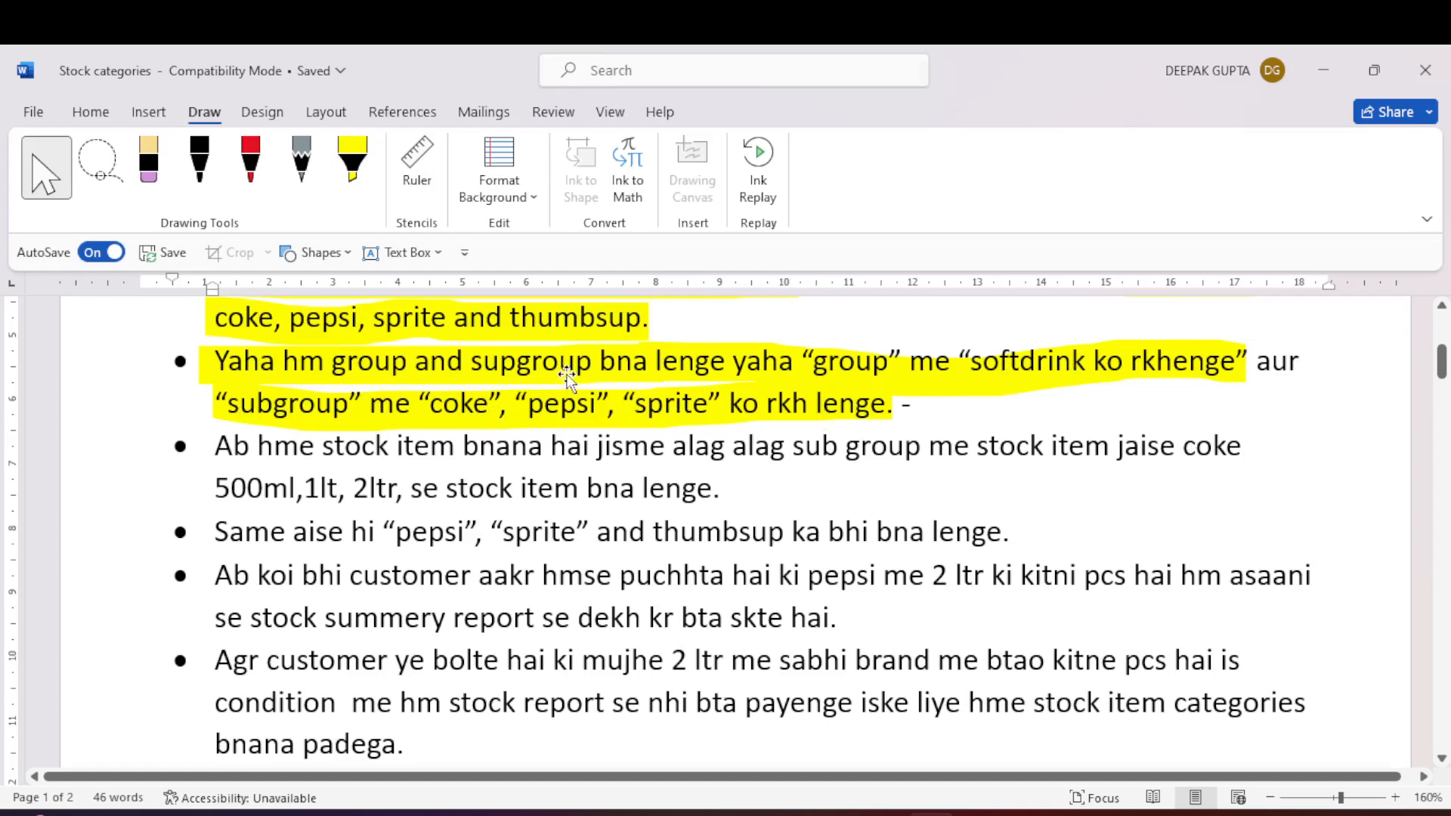
# - Switch to TallyPrime and open the list of stock groups from the Chart of Accounts
pyautogui.hotkey('alt', 'Tab')
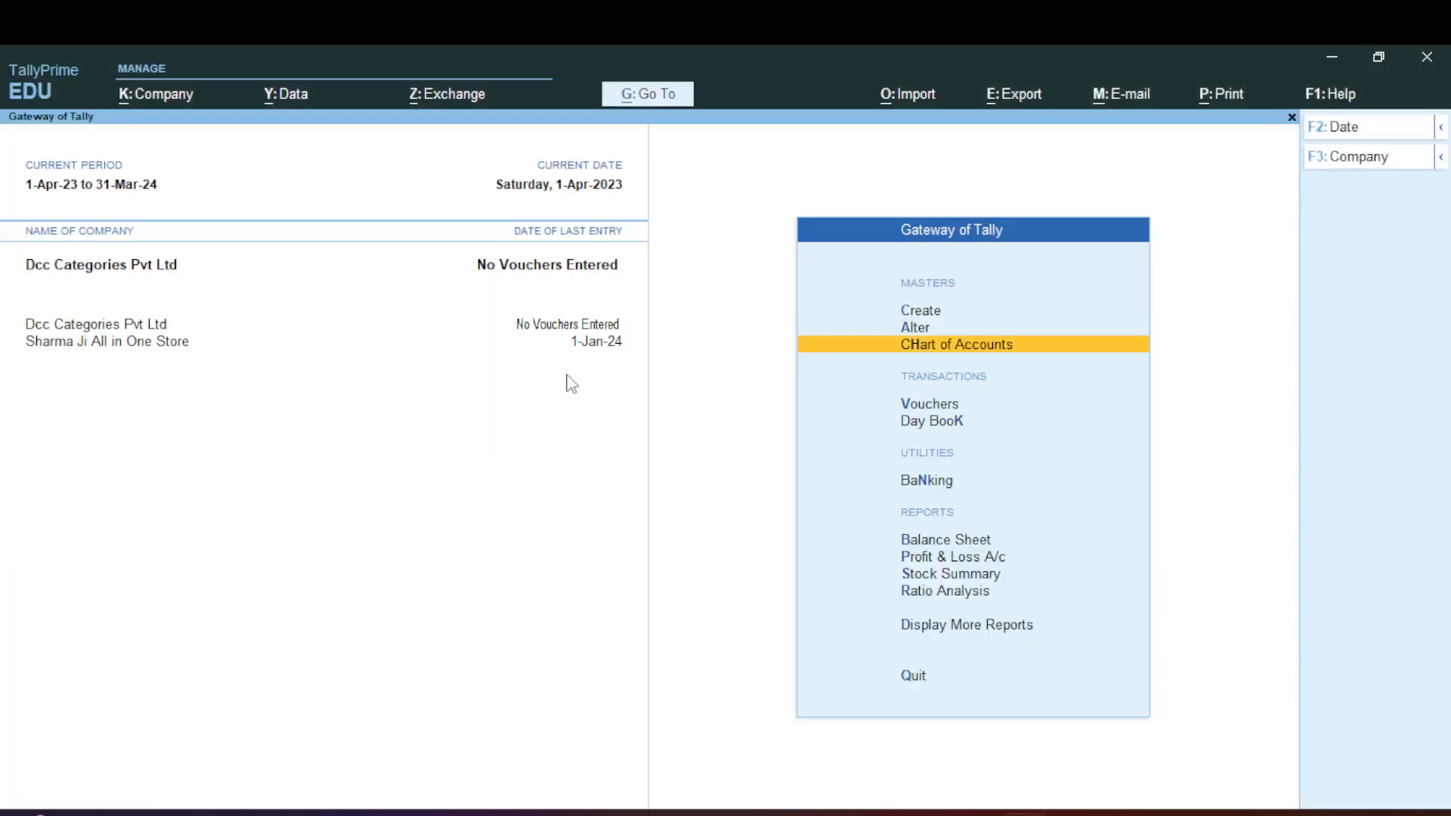
pyautogui.press('Up')
pyautogui.press('Up')
pyautogui.press('Down')
pyautogui.press('Down')
pyautogui.press('Return')
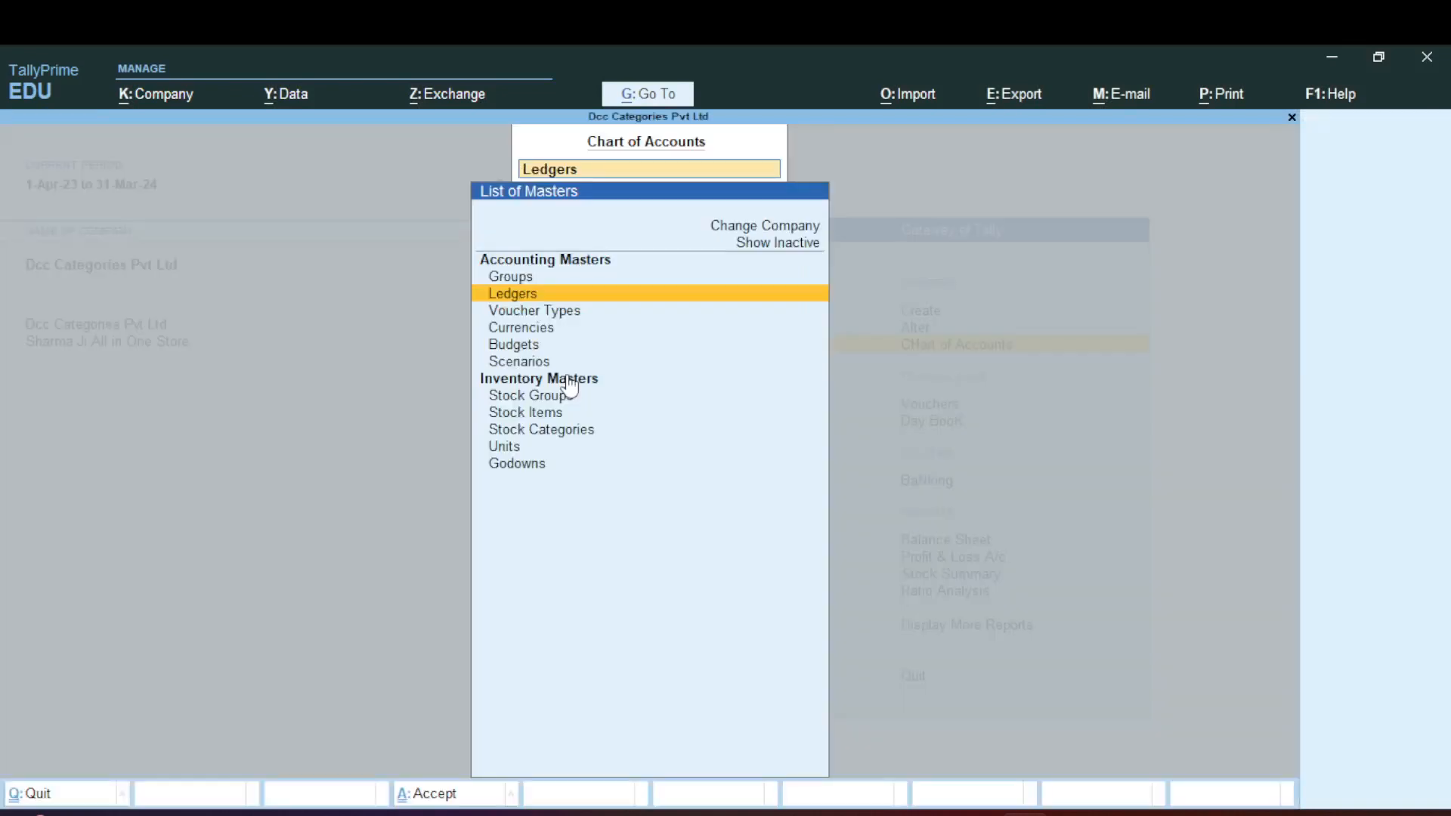
pyautogui.press('Down')
pyautogui.press('Down')
pyautogui.press('Down')
pyautogui.press('Down')
pyautogui.press('Down')
pyautogui.press('Down')
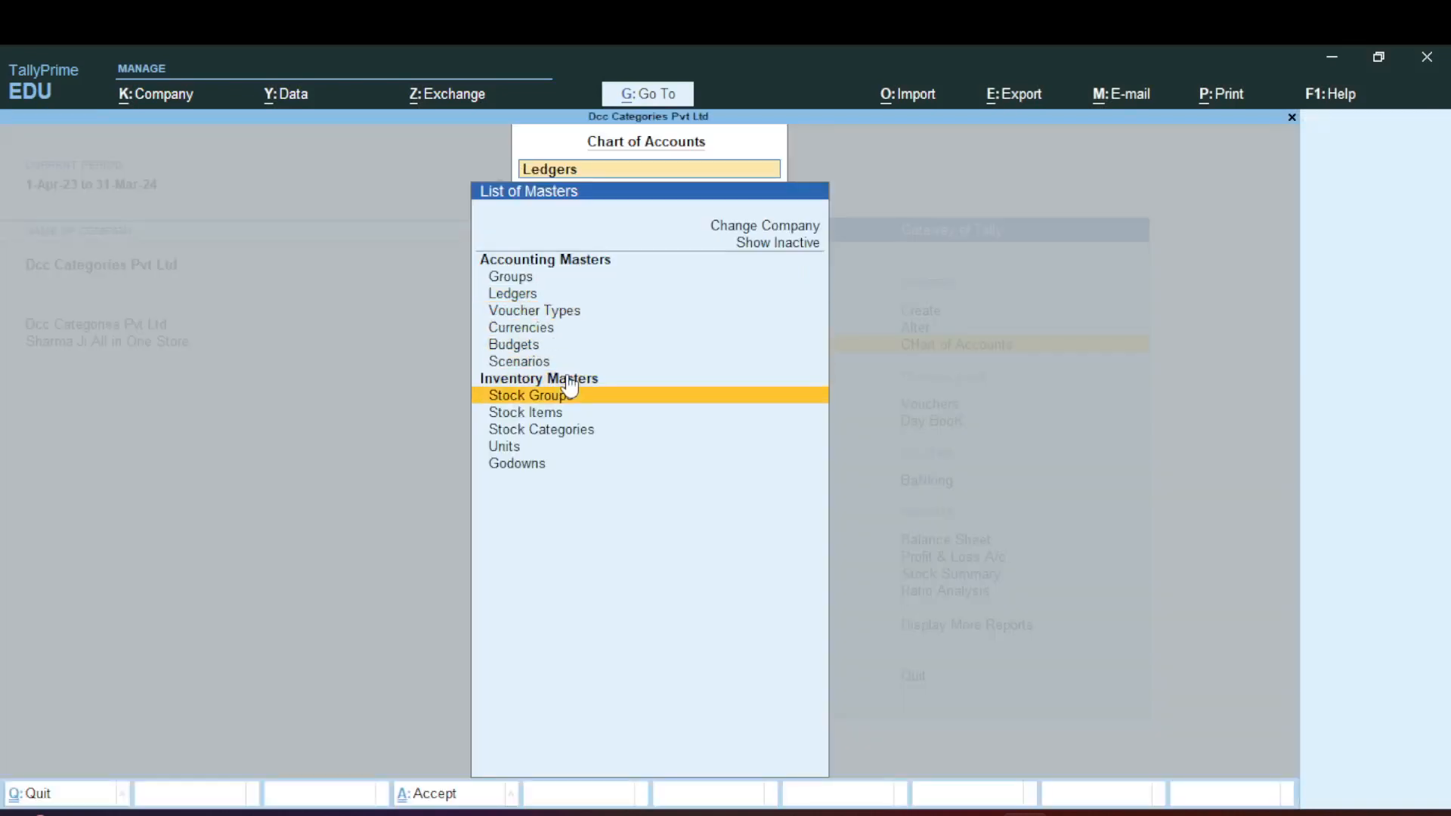
pyautogui.press('Return')
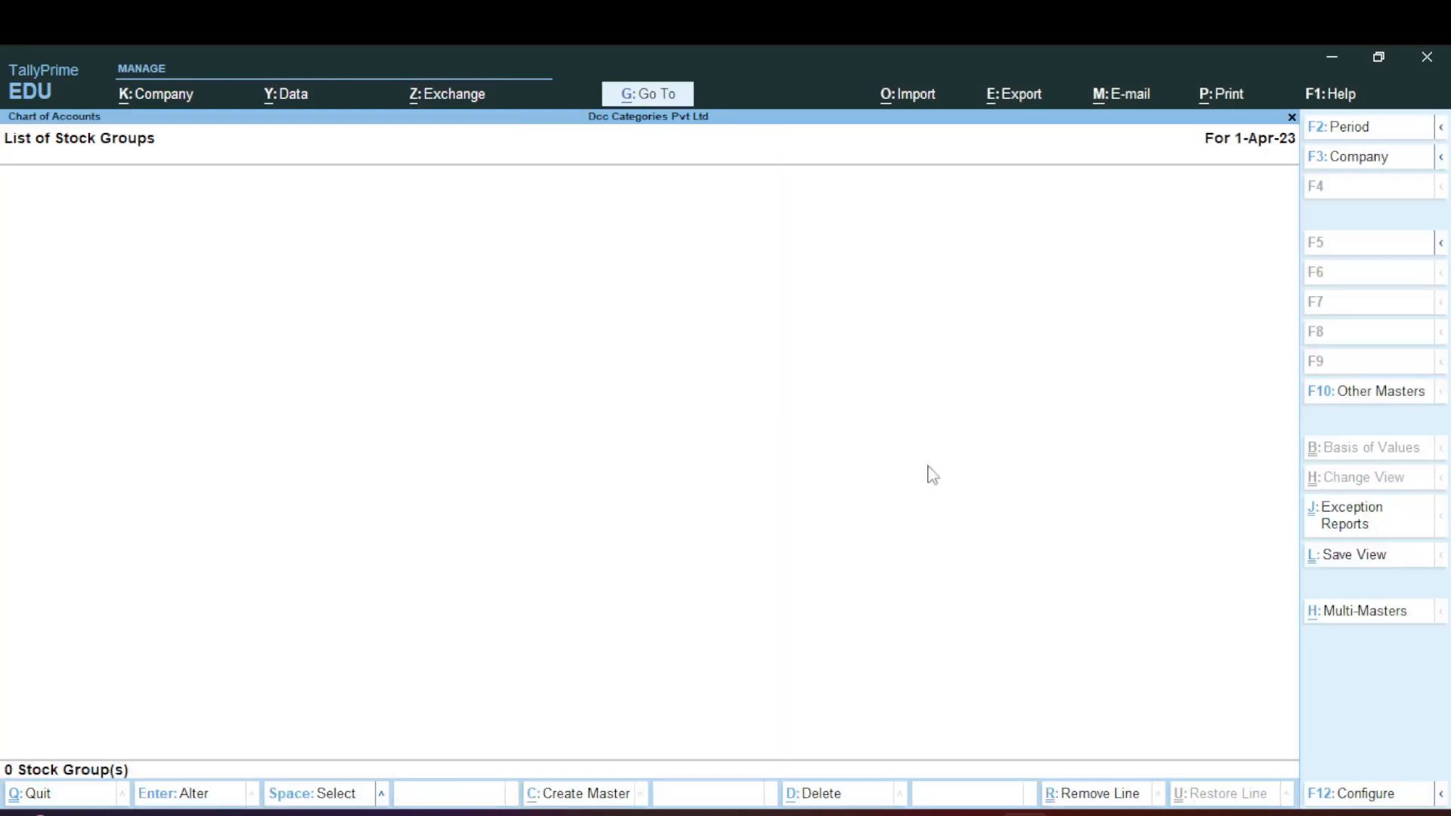
# - Start creating multiple stock groups and create the primary group Softdrink as their parent group
pyautogui.click(1364, 611)
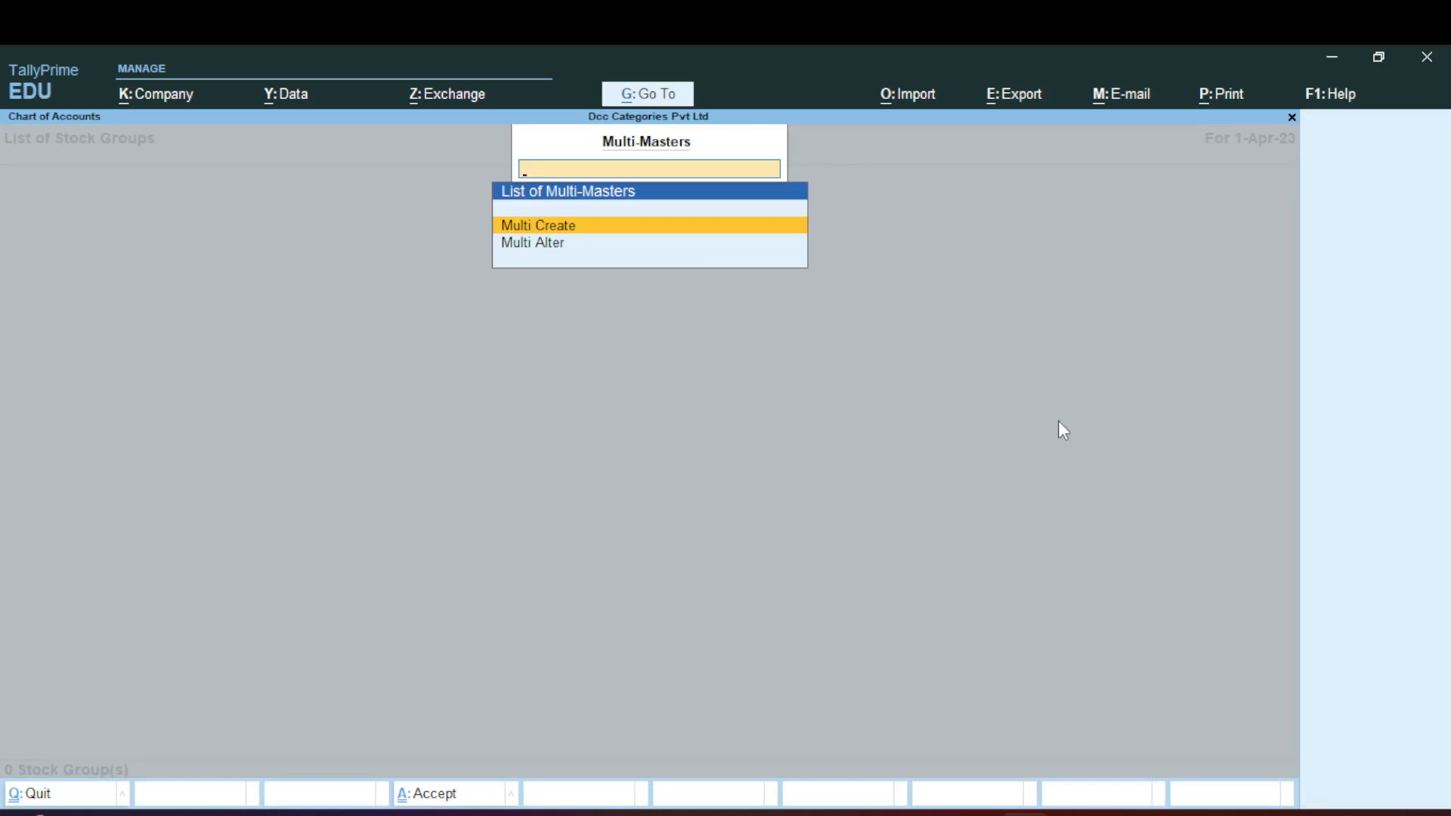
pyautogui.press('Return')
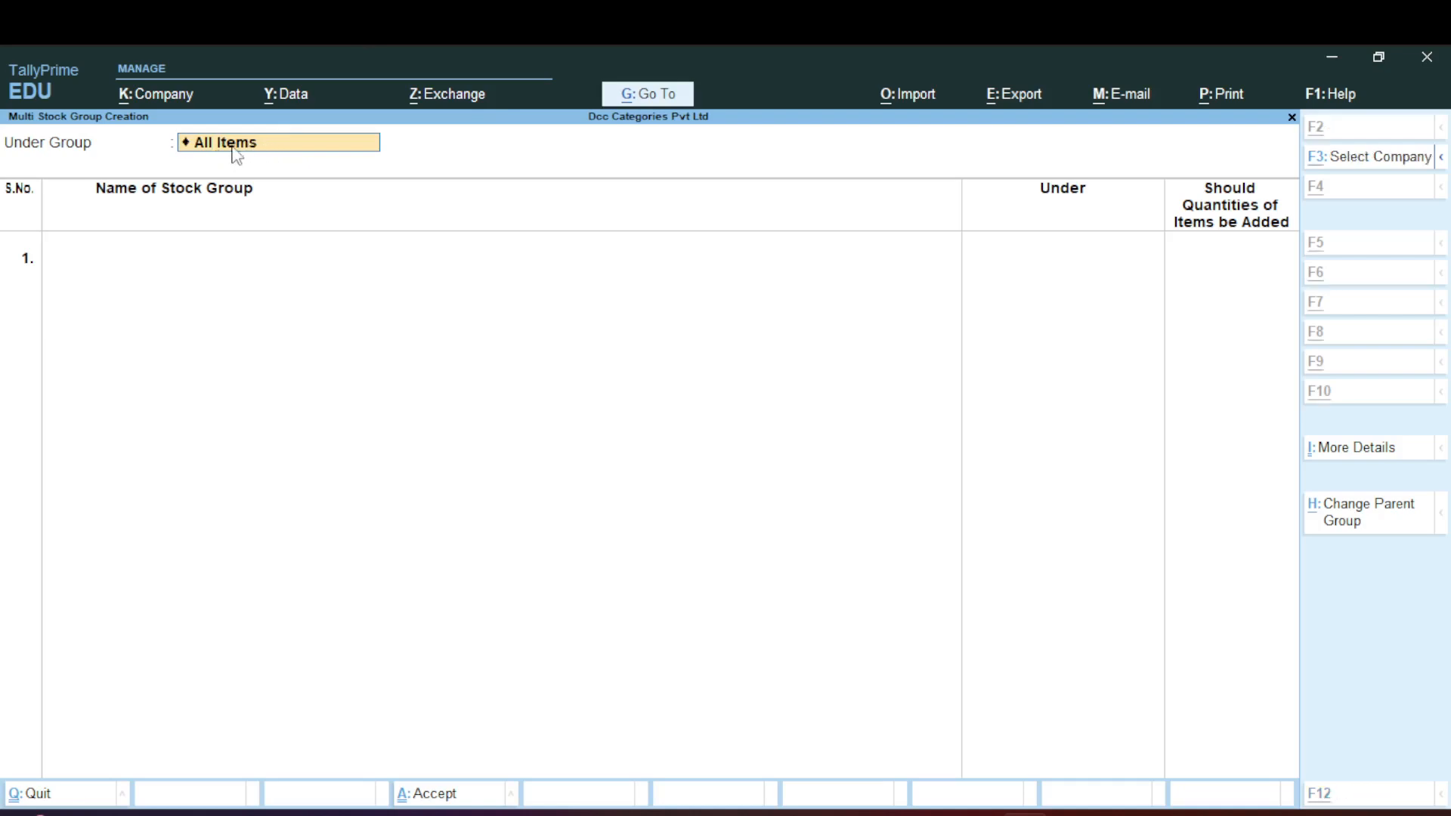
pyautogui.hotkey('alt', 'c')
pyautogui.write('So')
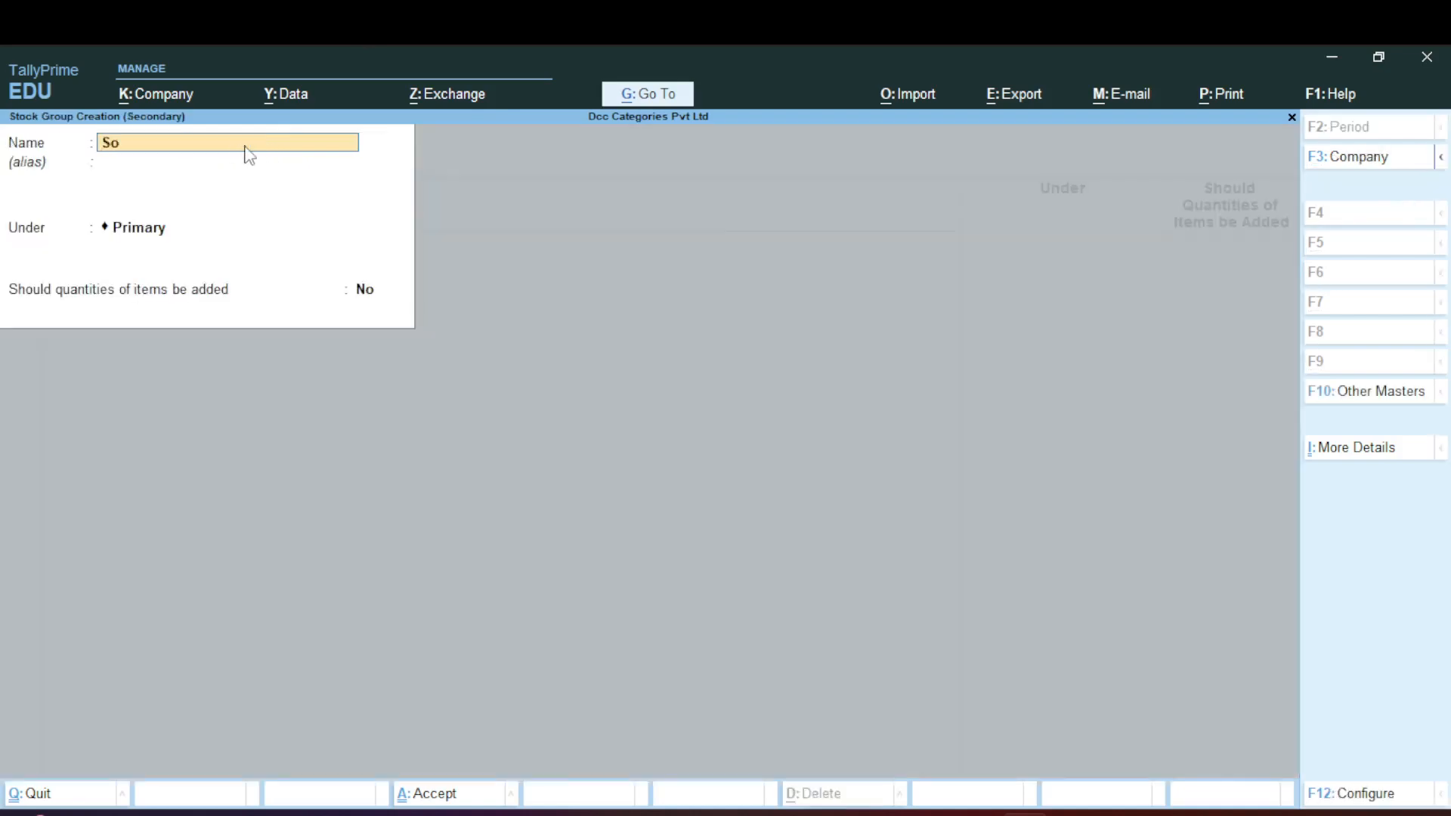
pyautogui.write('ftdrink')
pyautogui.press('Return')
pyautogui.press('Return')
pyautogui.press('Return')
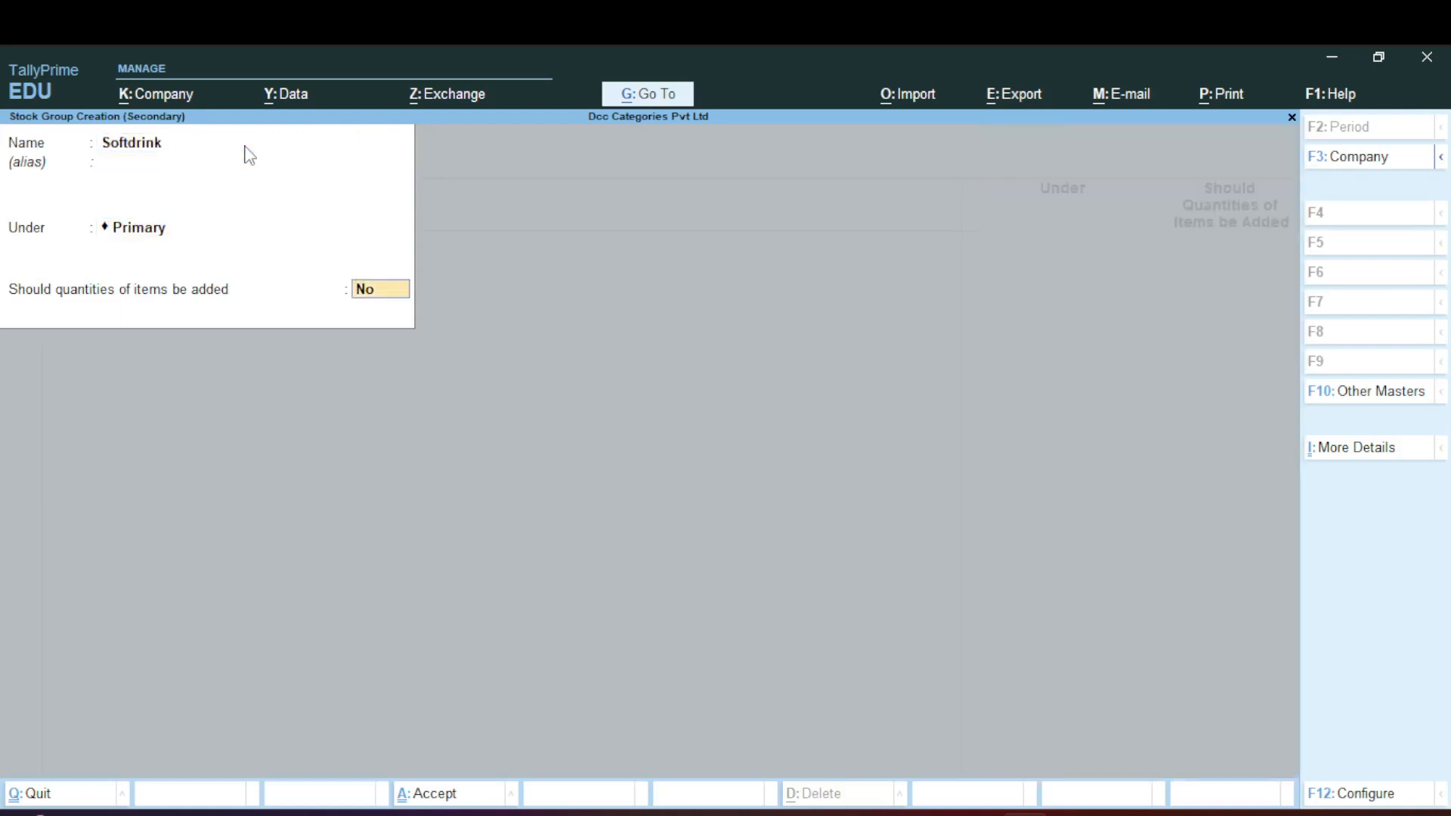
pyautogui.press('Return')
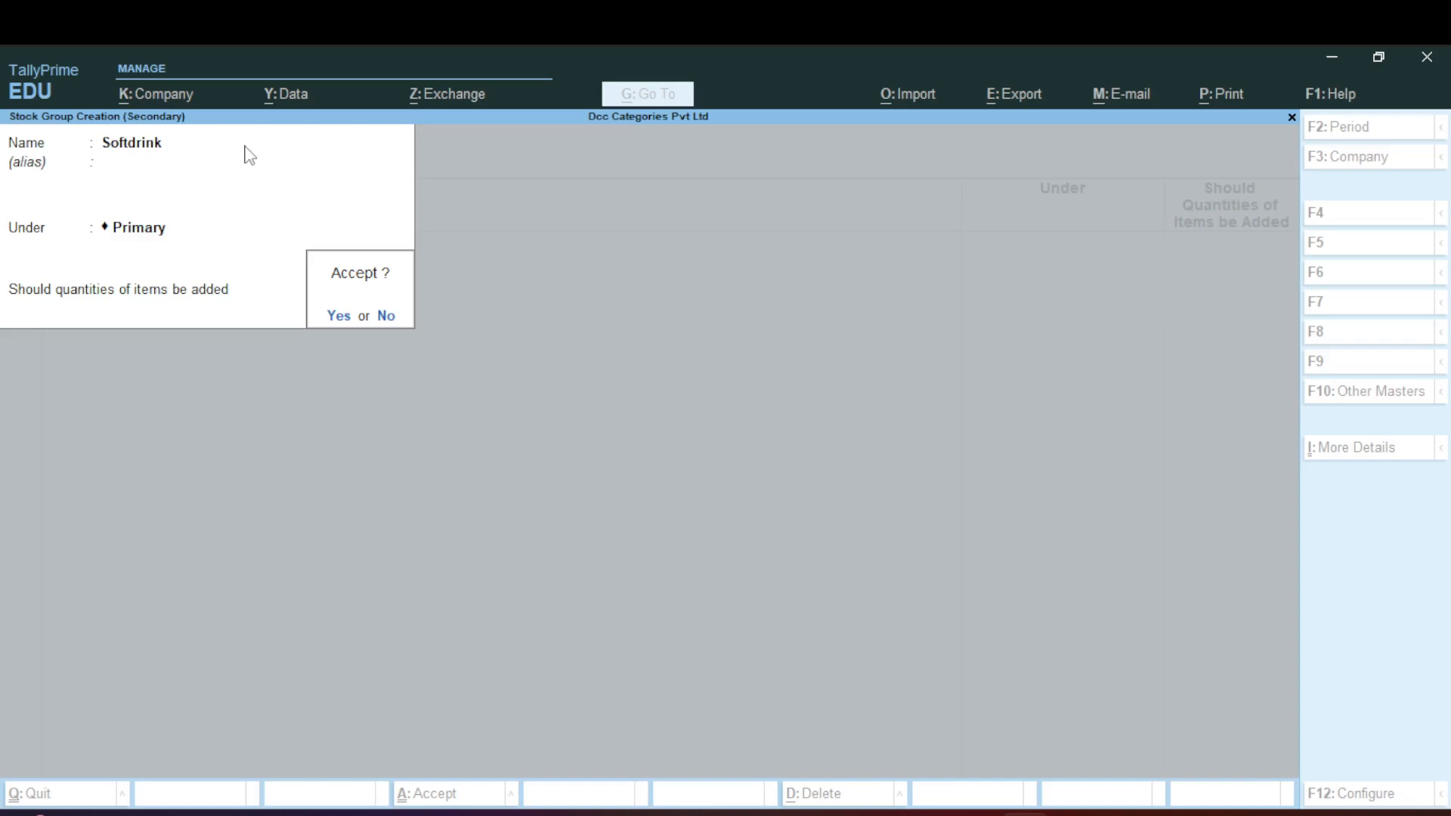
pyautogui.press('Return')
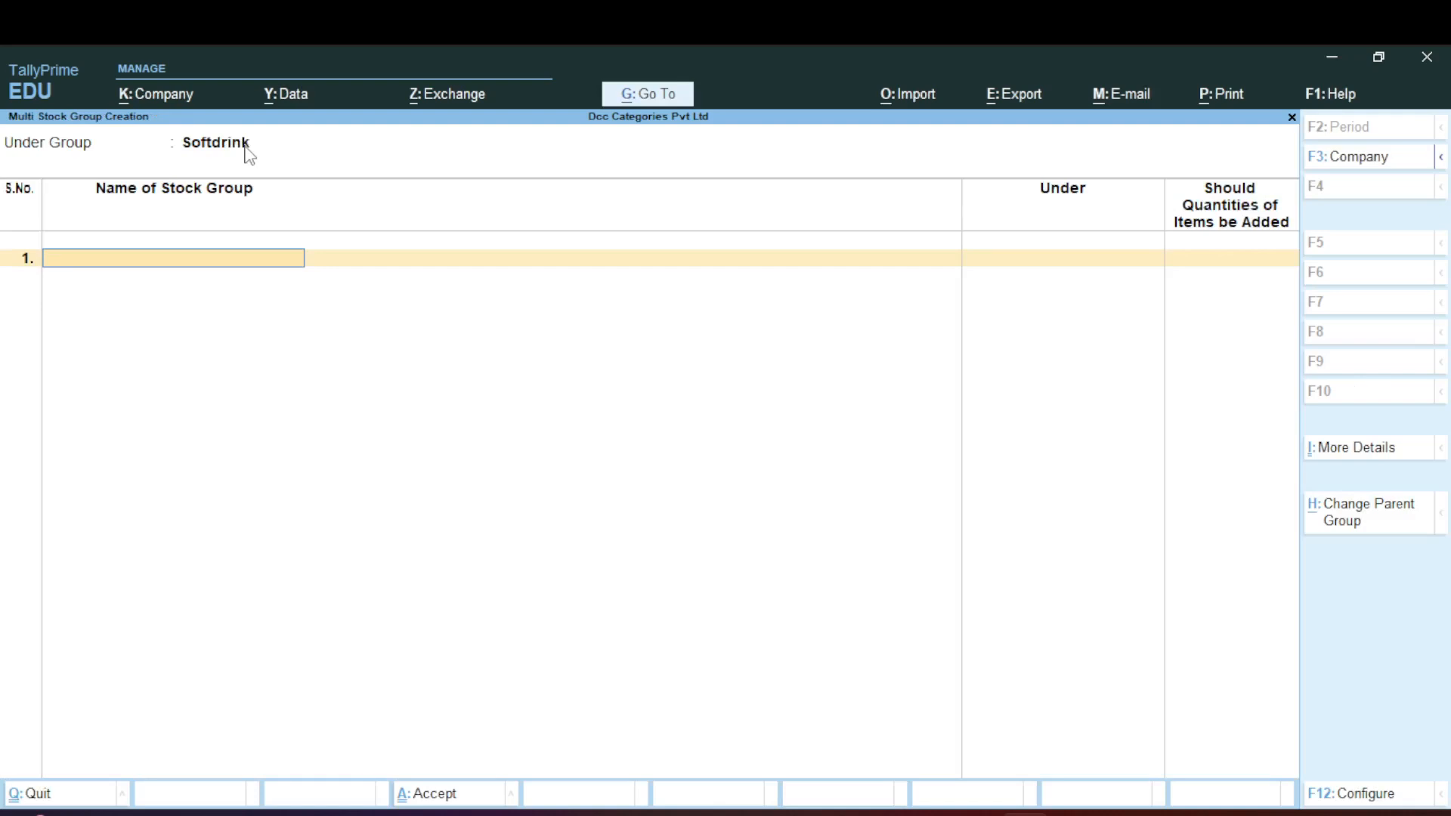
# - Enter the stock groups Coke, Pepsi, Thumbsup and Sprite under Softdrink, with item quantities added for each
pyautogui.write('Coke')
pyautogui.press('Return')
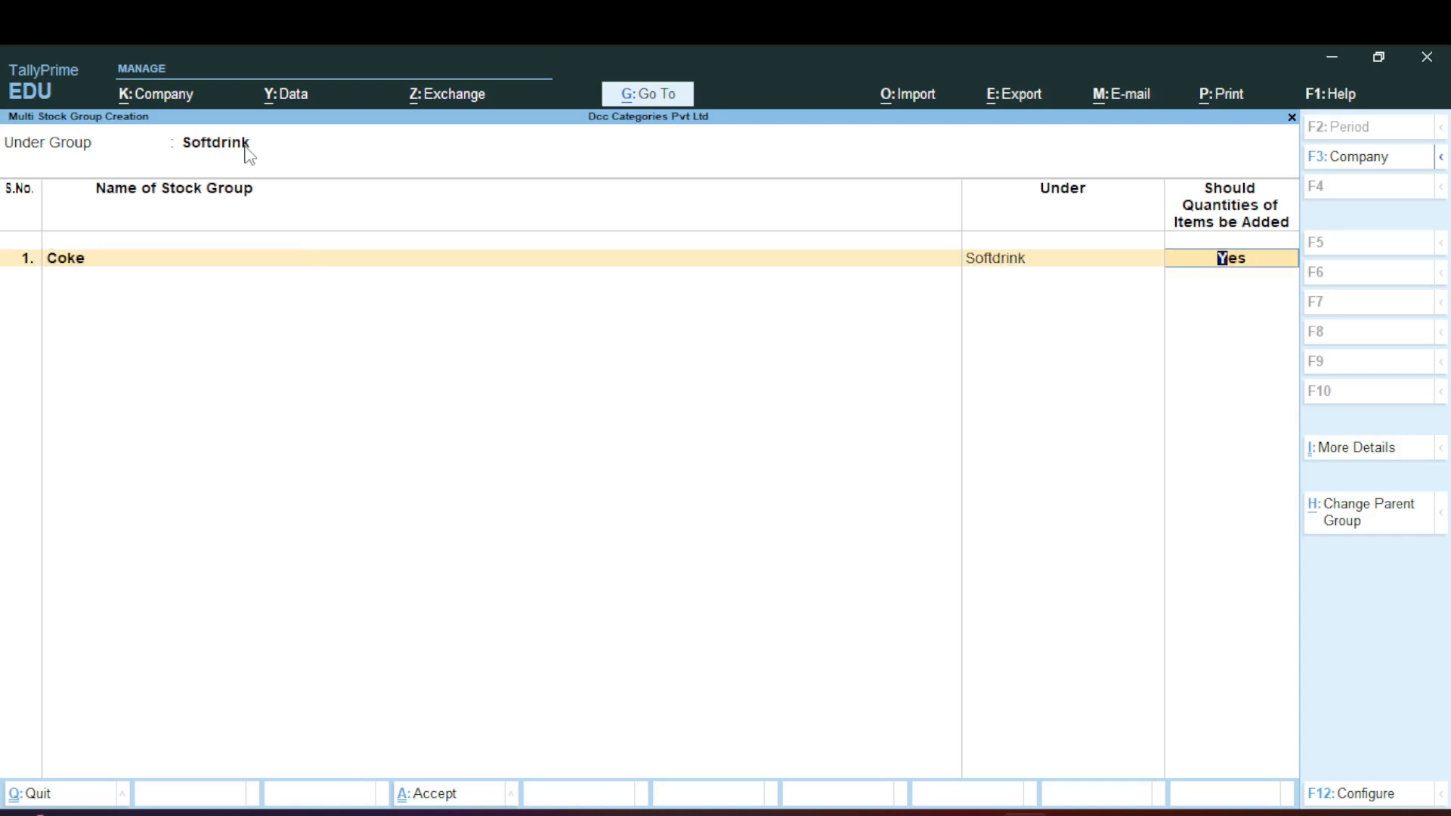
pyautogui.press('Return')
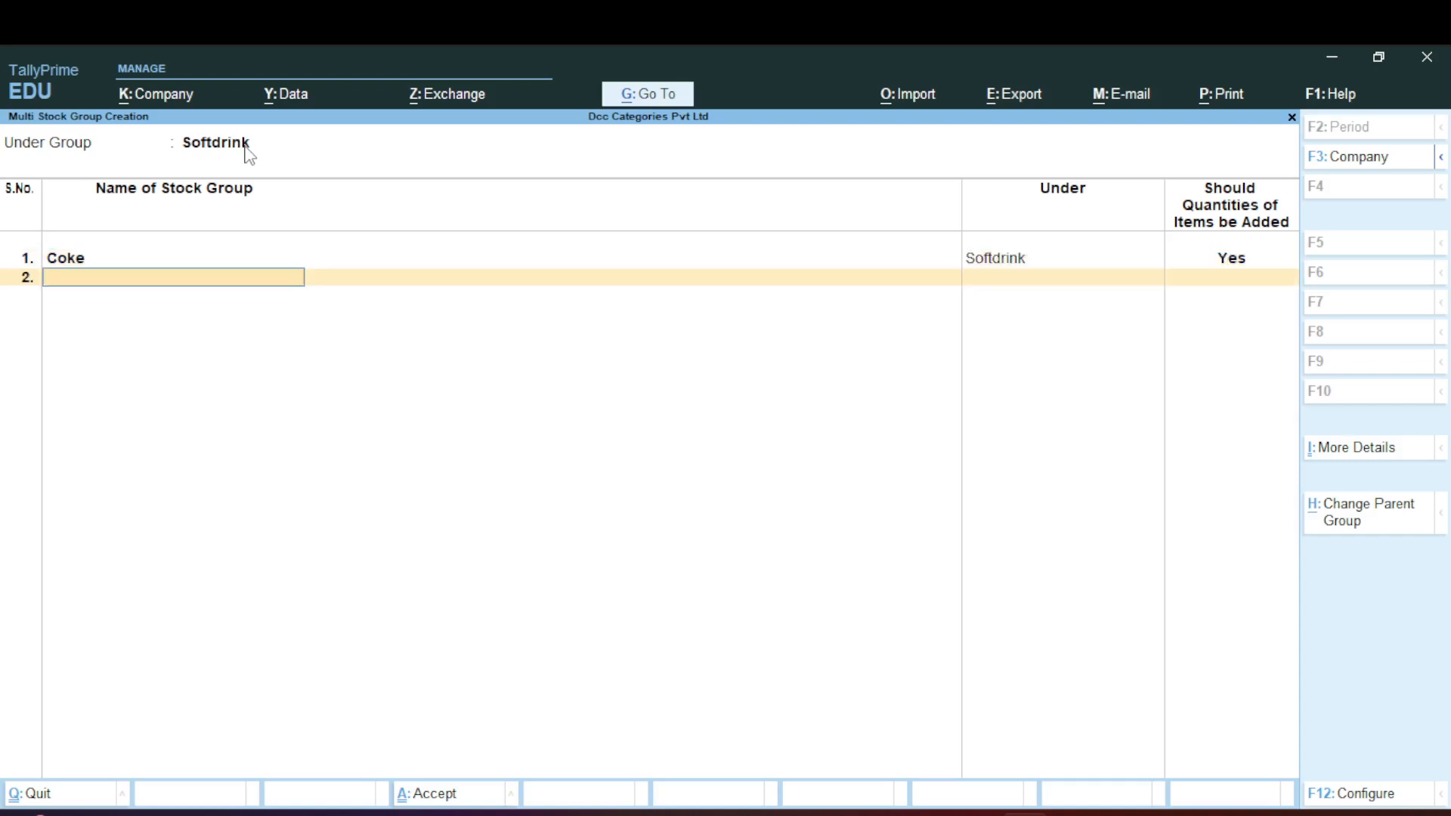
pyautogui.write('Pepsi')
pyautogui.press('Return')
pyautogui.press('Return')
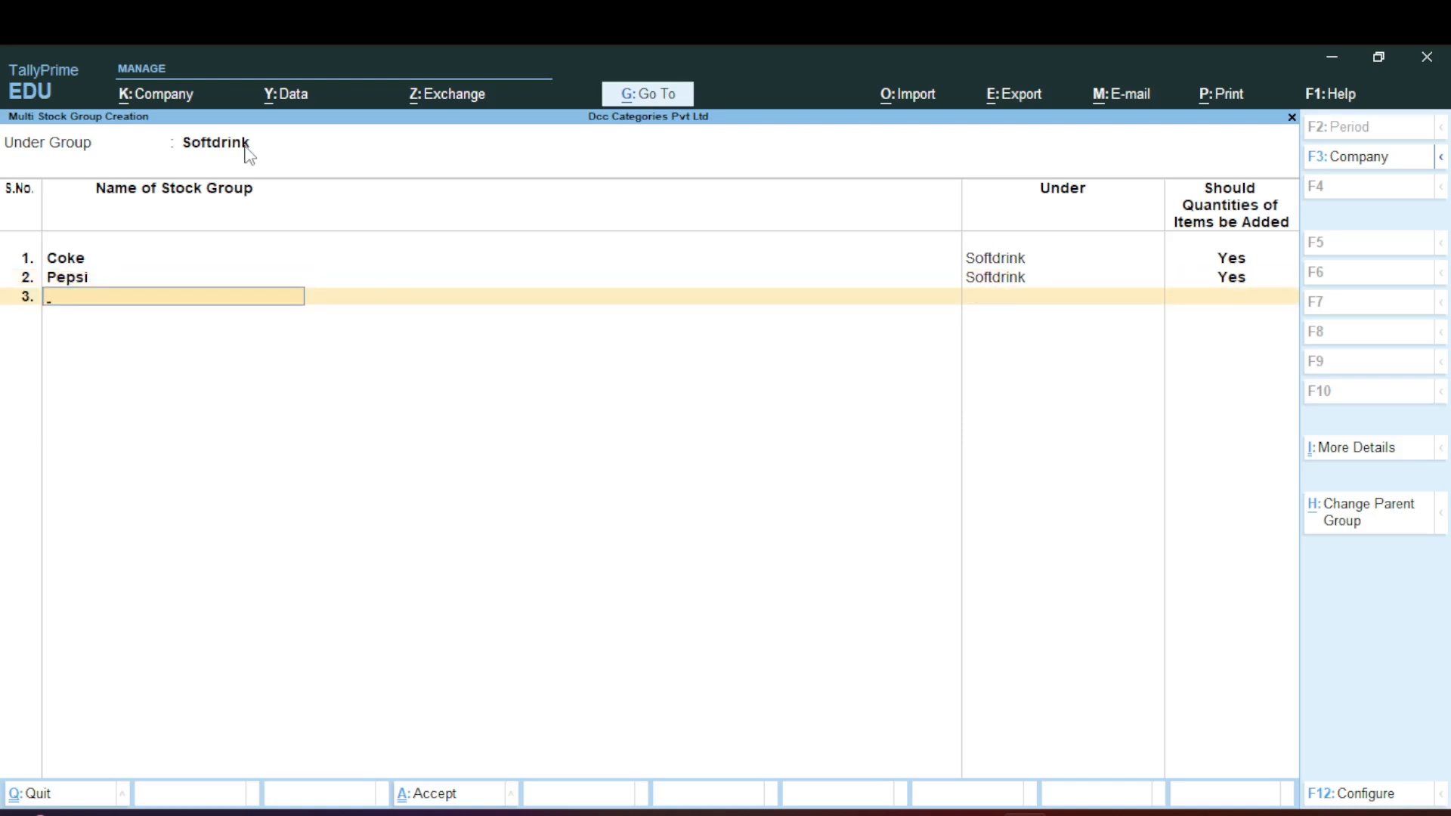
pyautogui.write('Thumbsup')
pyautogui.press('Return')
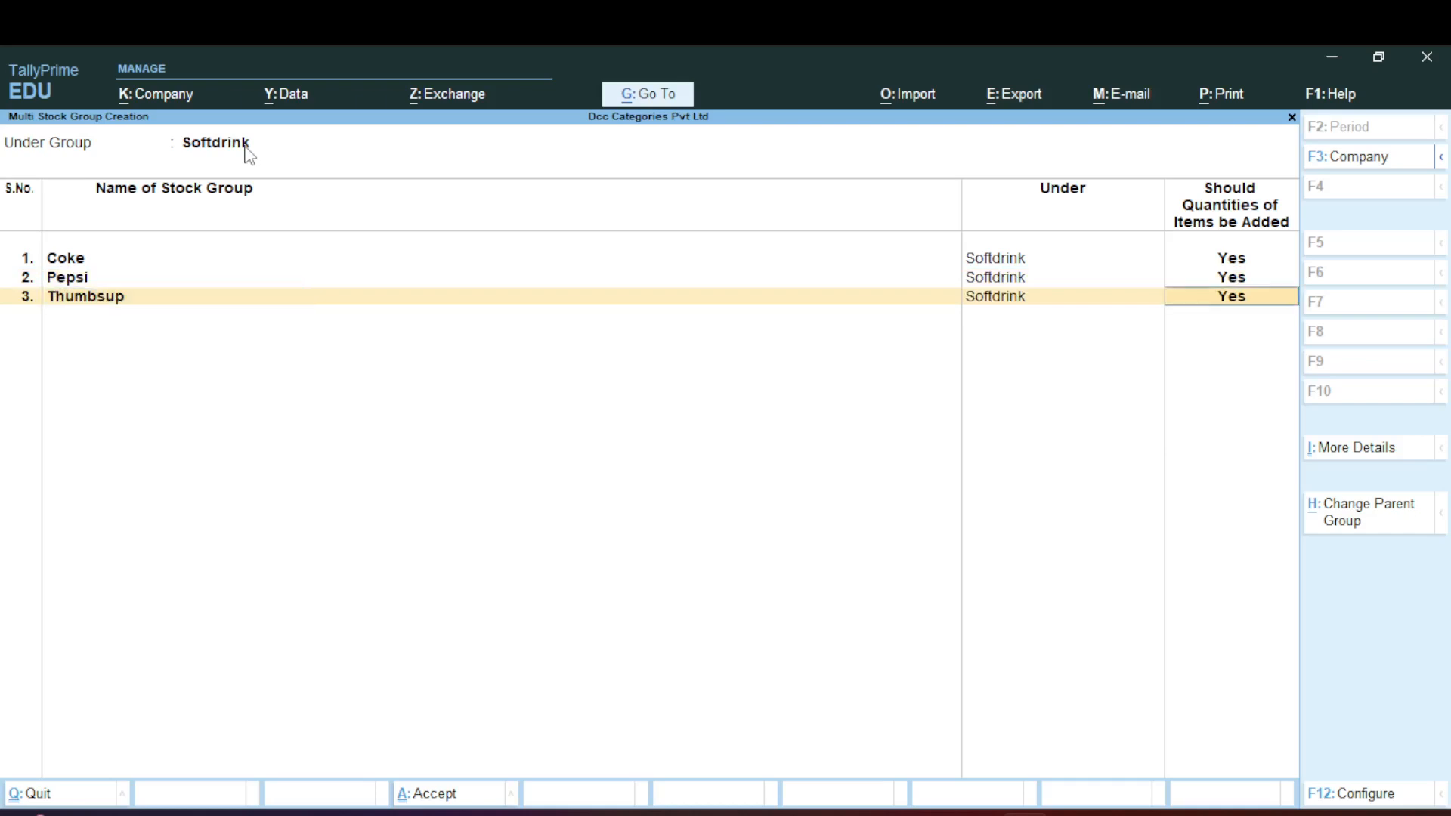
pyautogui.press('Return')
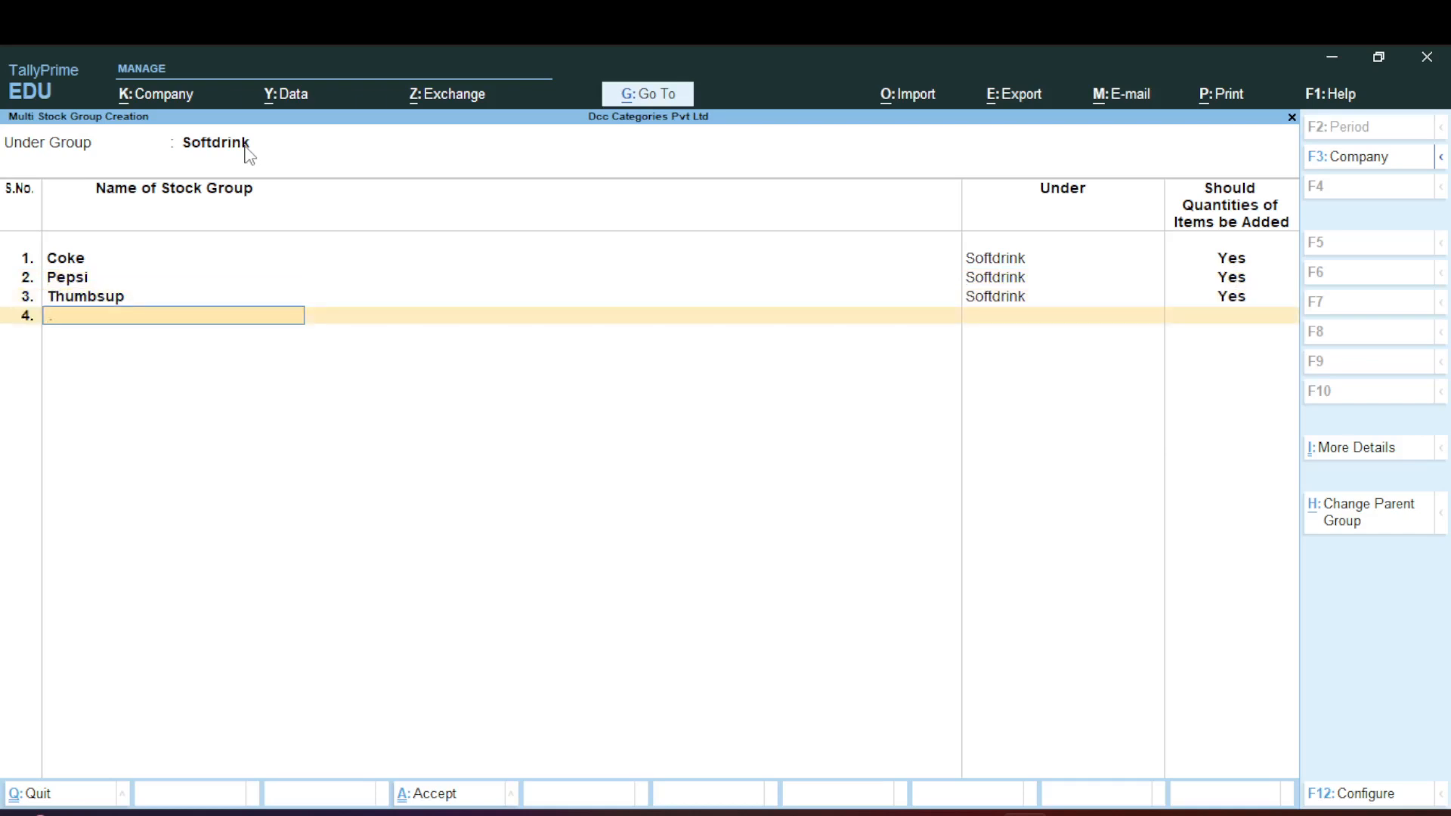
pyautogui.write('Sprite')
pyautogui.press('Return')
pyautogui.press('Return')
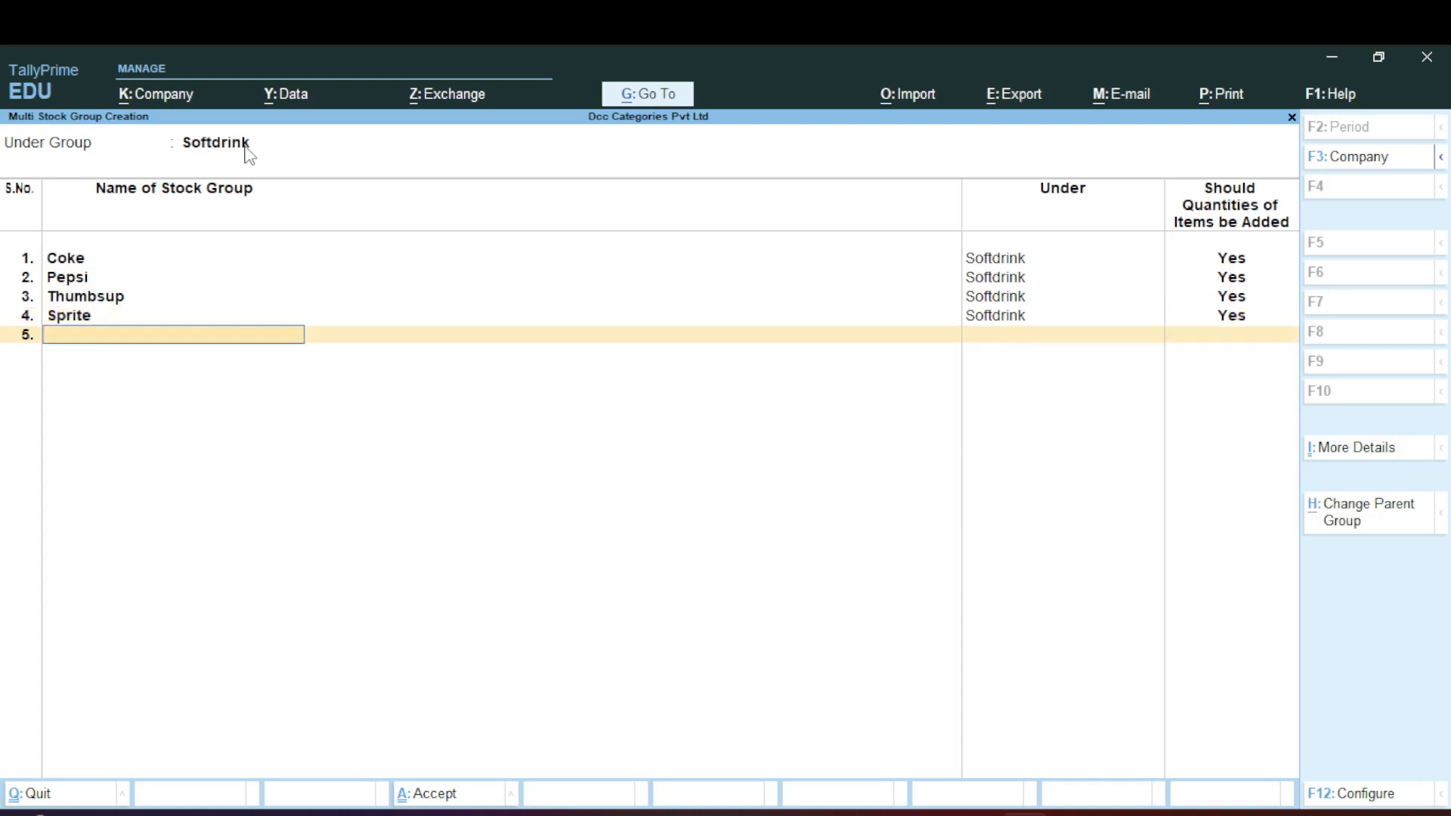
# - Save the new stock groups and return to the Gateway of Tally
pyautogui.press('Return')
pyautogui.press('Return')
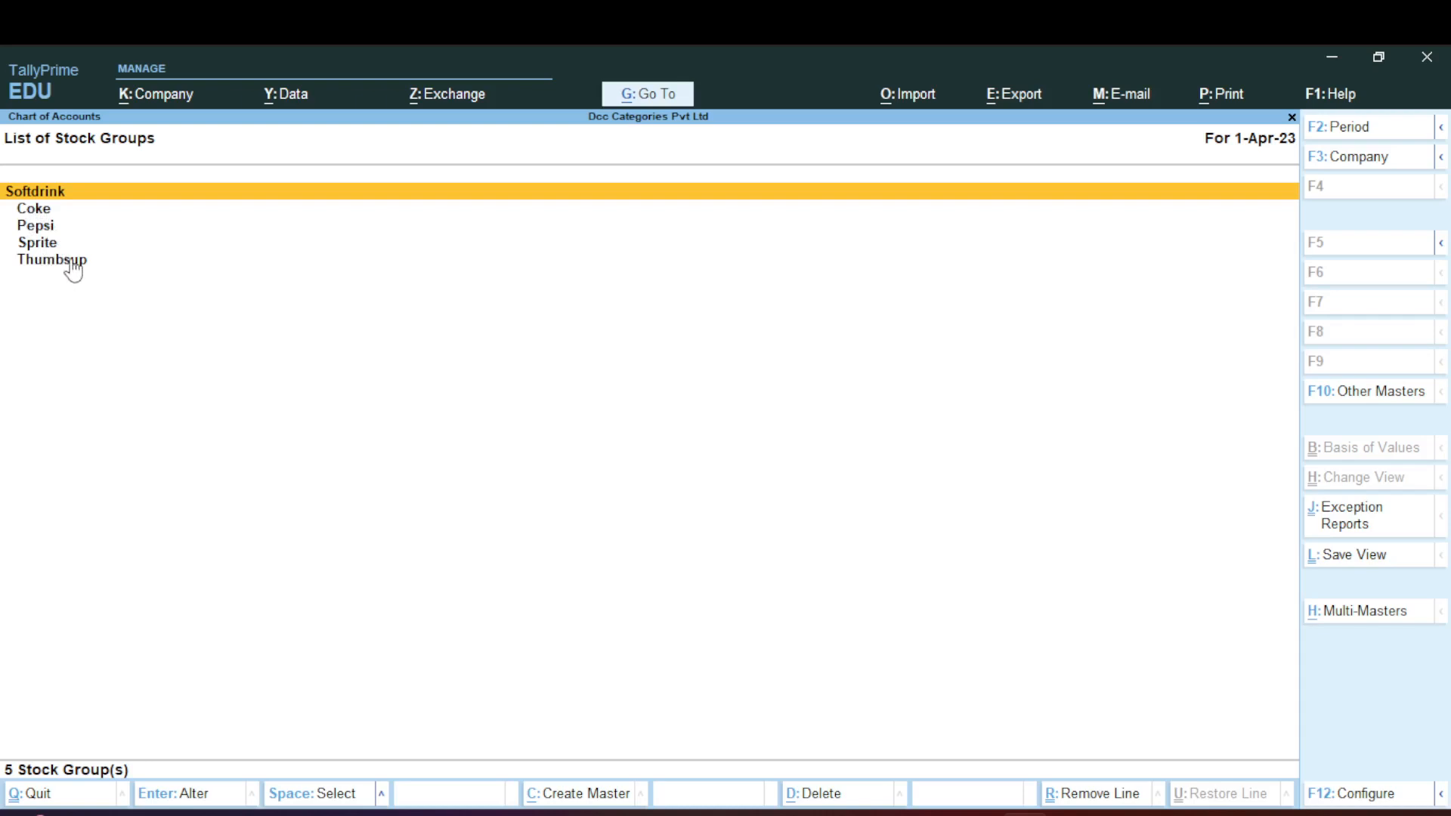
pyautogui.press('Escape')
pyautogui.press('Escape')
pyautogui.press('Escape')
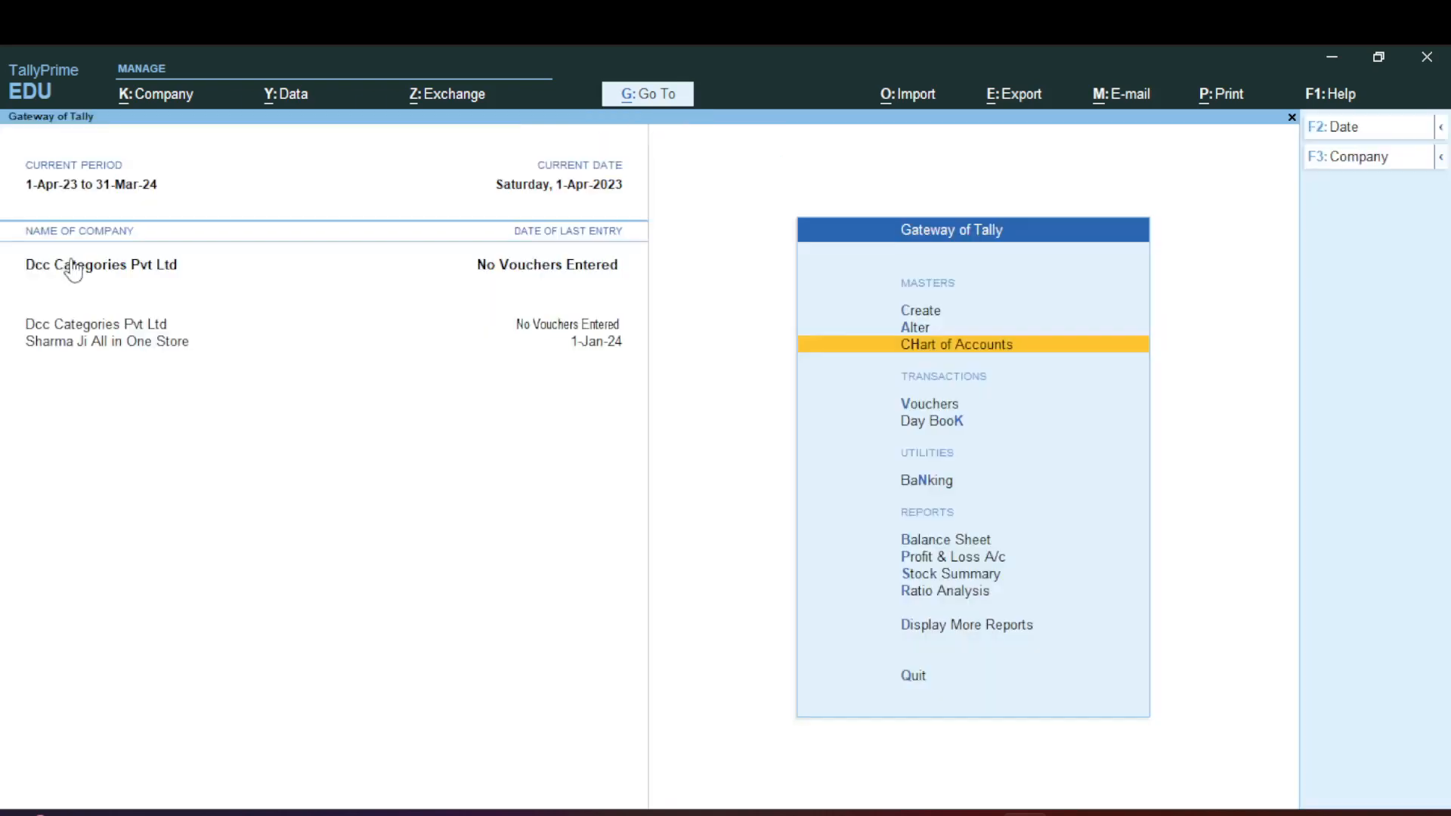
# - Open the list of stock items from the Chart of Accounts
pyautogui.press('n')
pyautogui.press('Down')
pyautogui.press('Down')
pyautogui.press('Return')
pyautogui.press('Down')
pyautogui.press('Down')
pyautogui.press('Down')
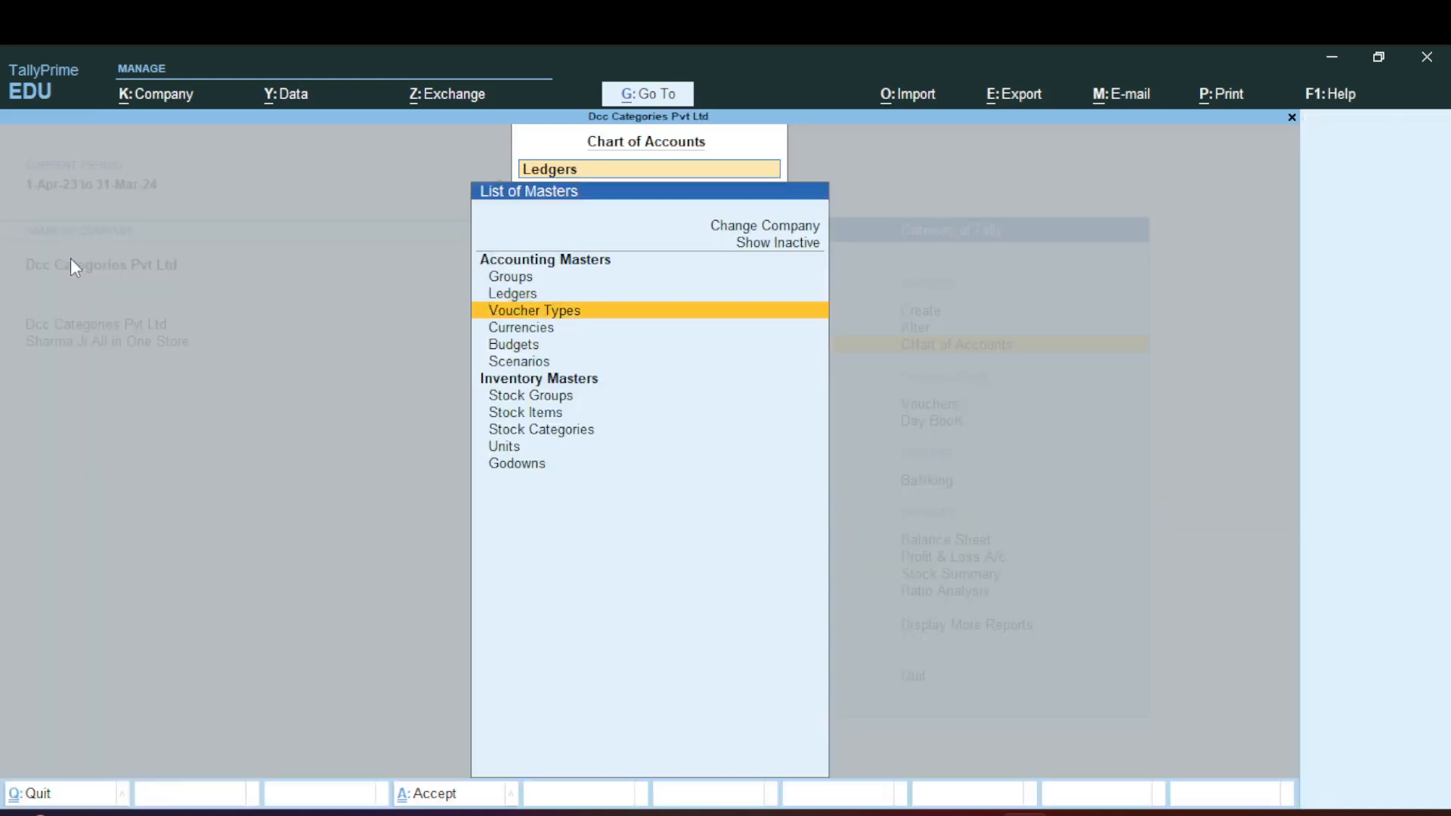
pyautogui.press('Down')
pyautogui.press('Down')
pyautogui.press('Down')
pyautogui.press('Down')
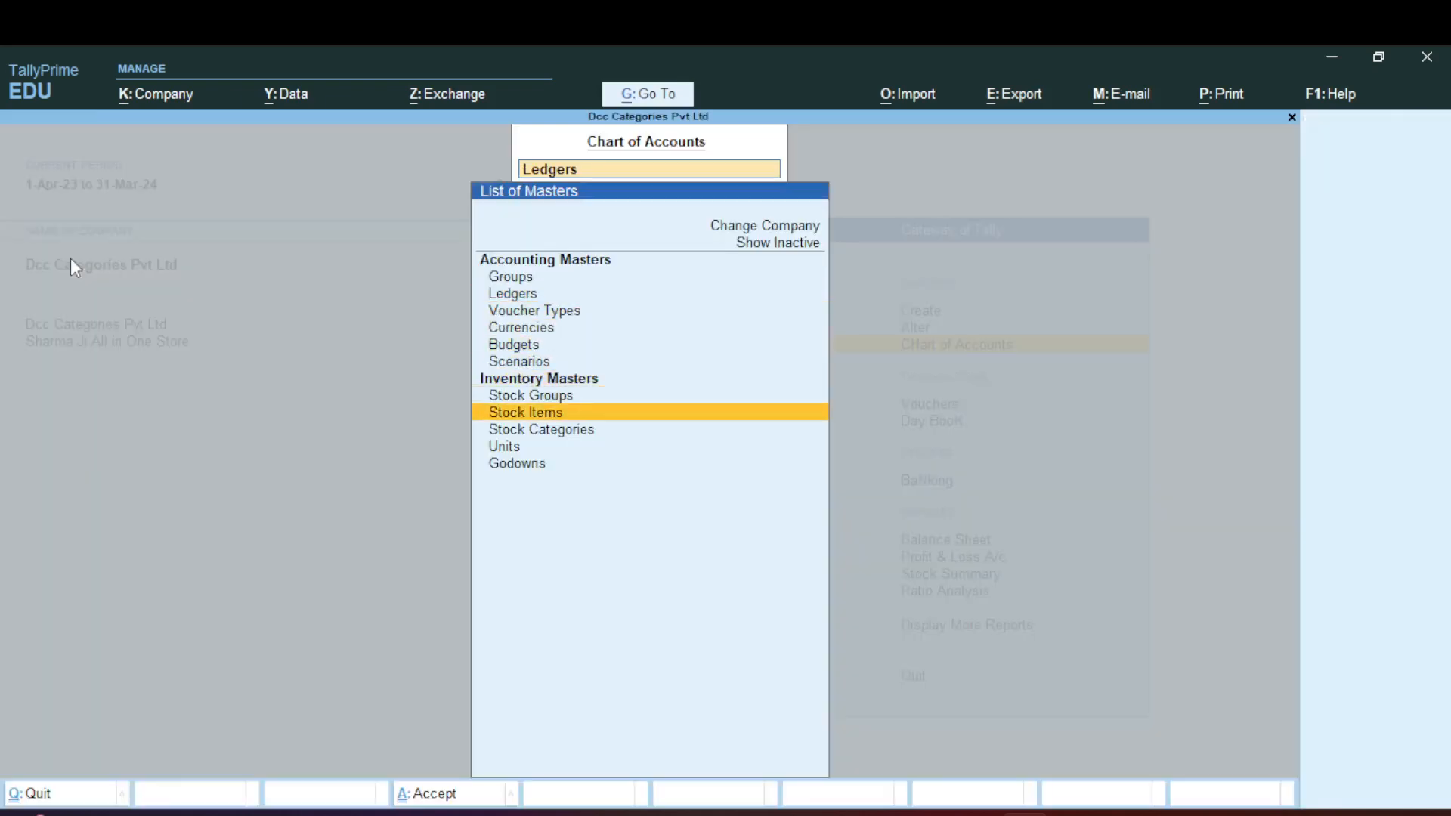
pyautogui.press('Return')
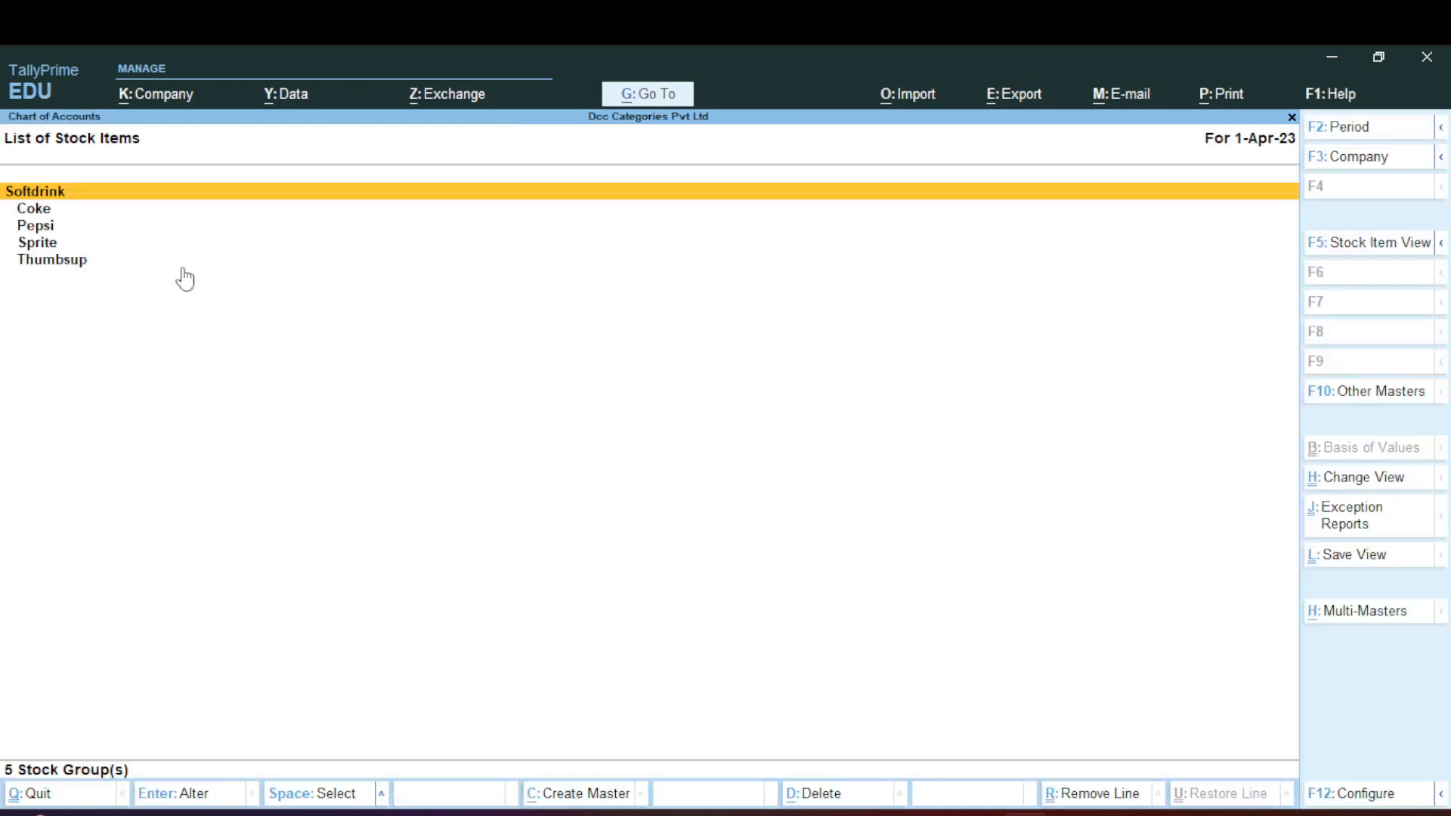
# - Start creating multiple stock items under the Coke group and name the first item Coke 500ml
pyautogui.click(1369, 618)
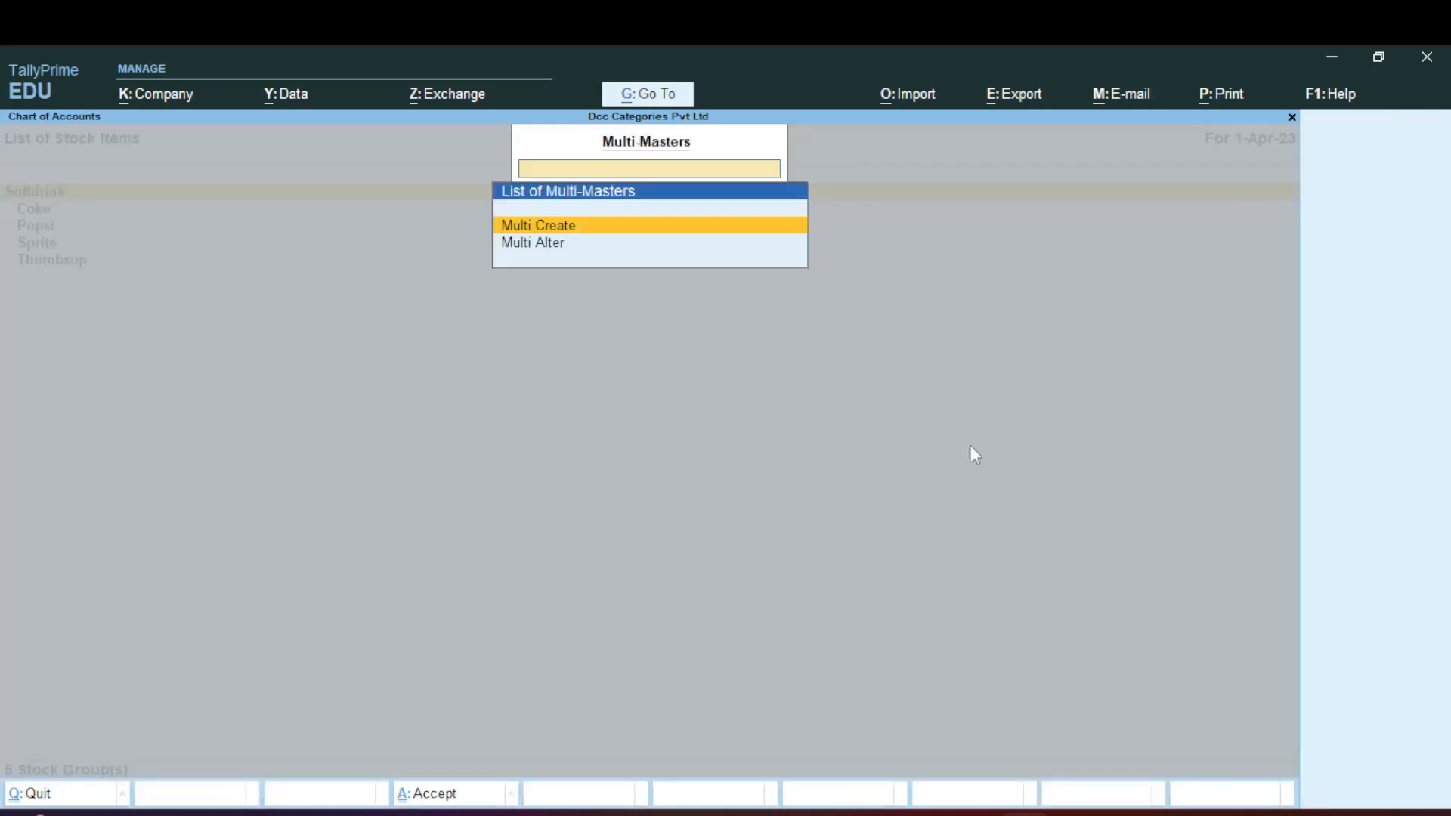
pyautogui.click(564, 229)
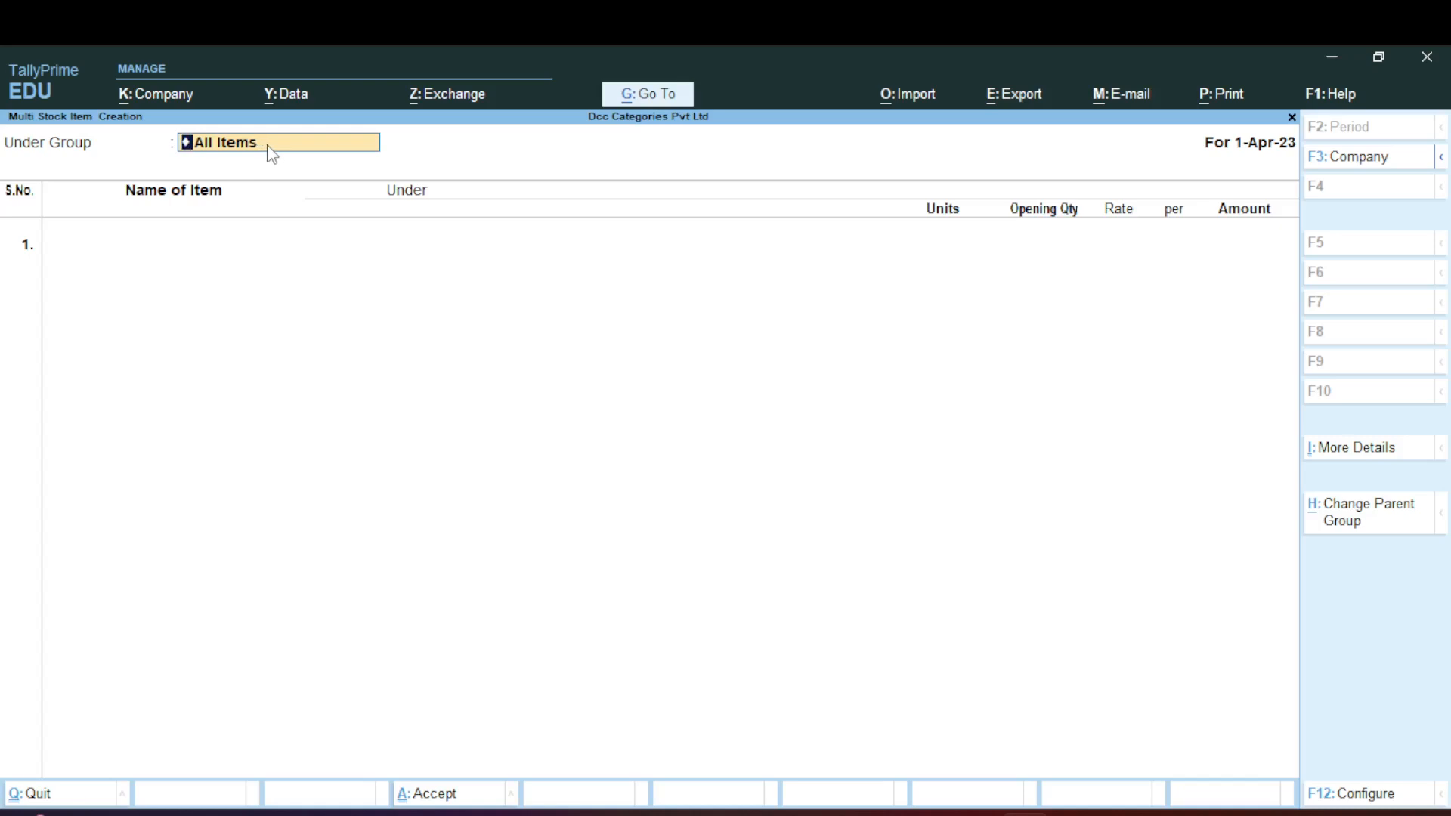
pyautogui.press('space')
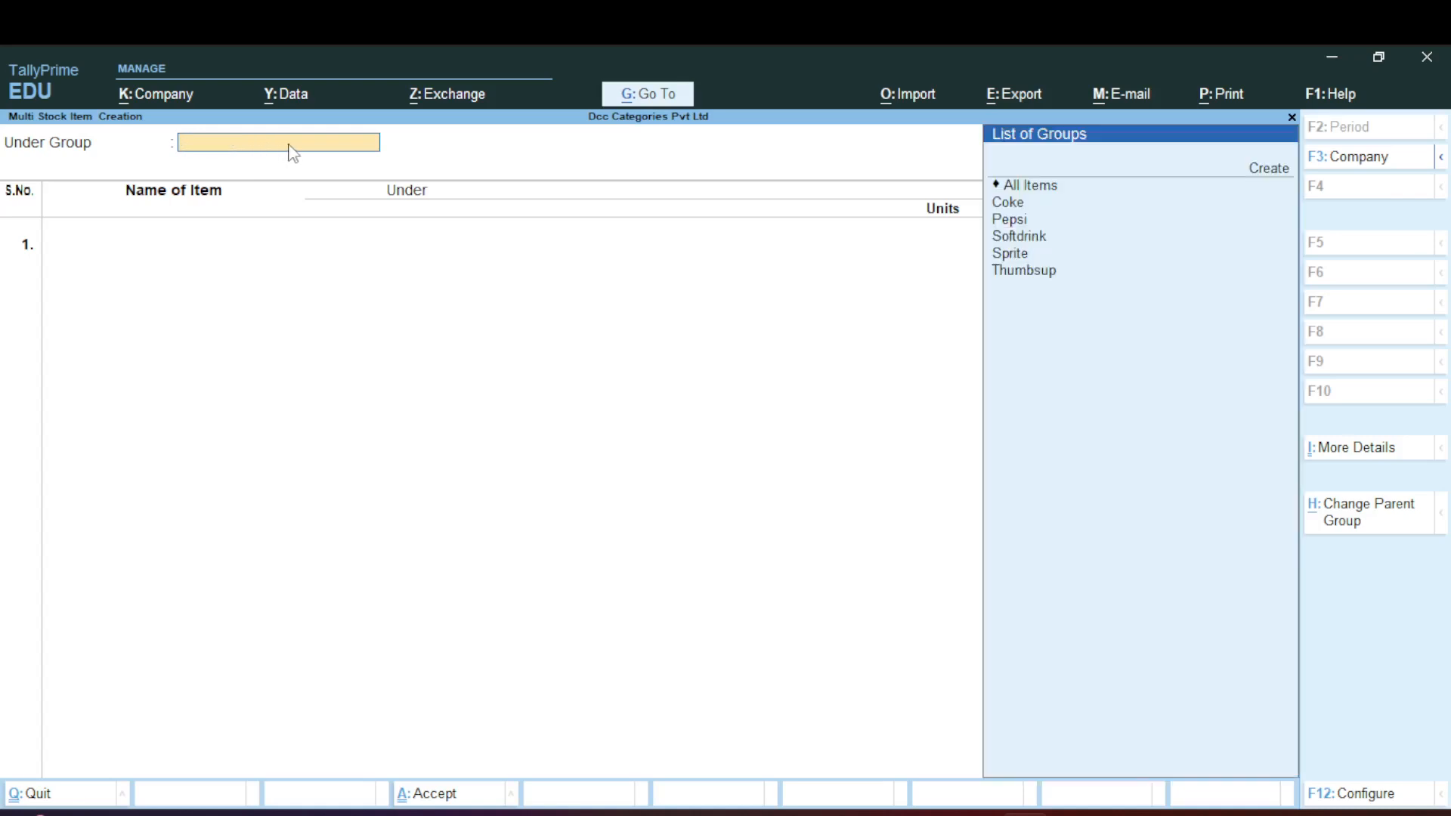
pyautogui.press('Down')
pyautogui.press('Down')
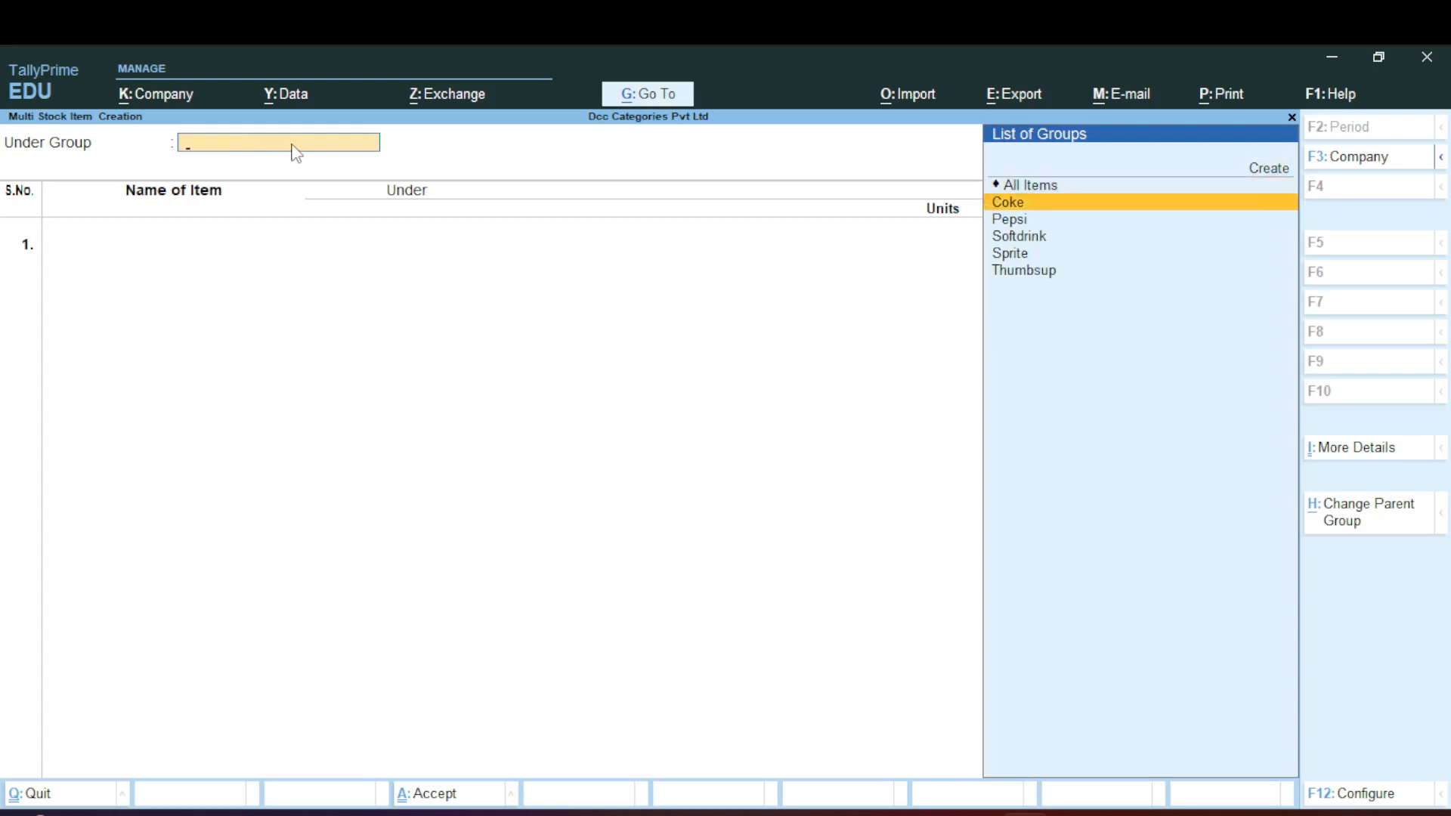
pyautogui.press('Return')
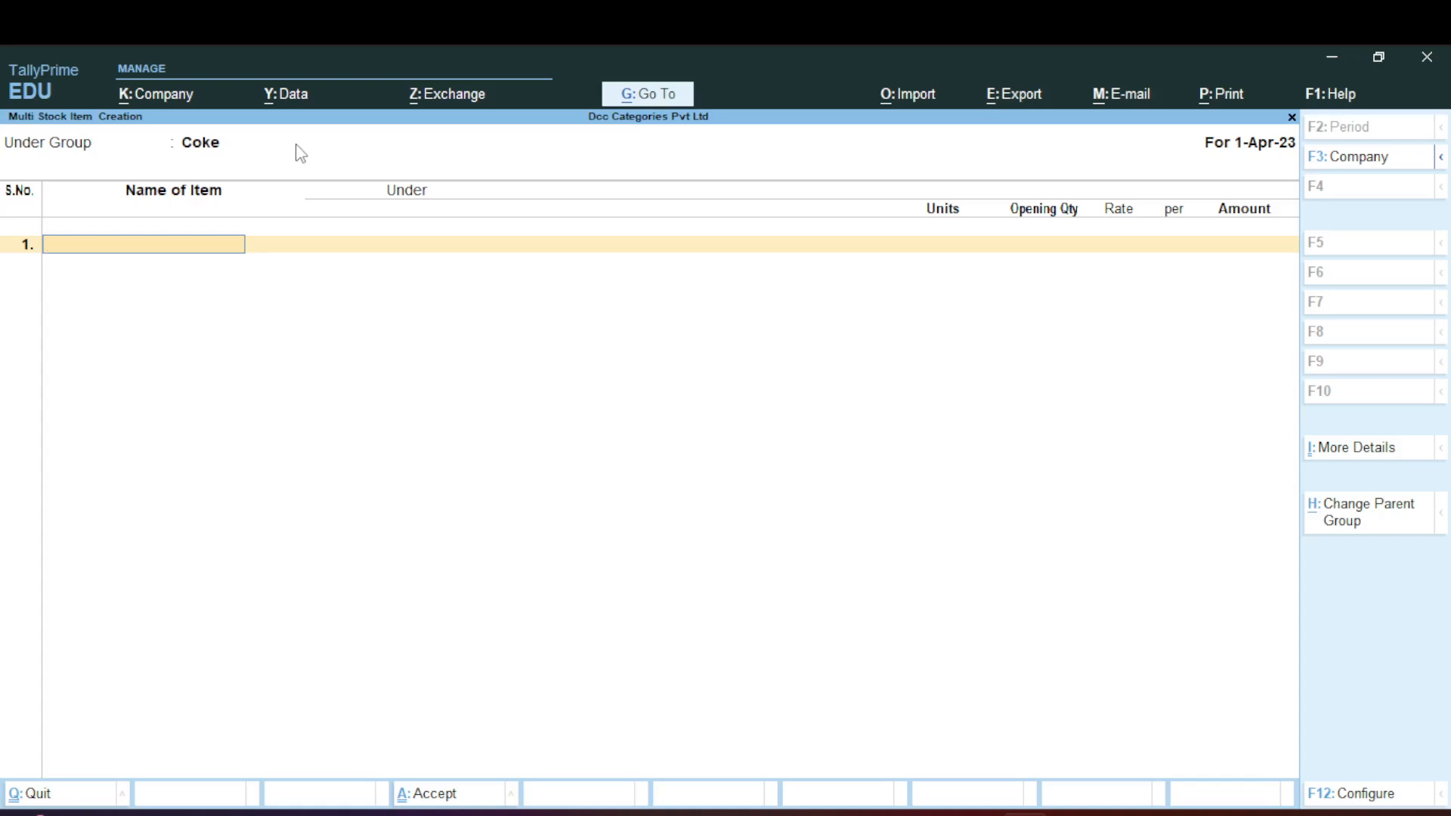
pyautogui.write('Coke 500ml')
# - Switch to the Word notes, highlight the bullet about creating stock items in yellow and return to TallyPrime
pyautogui.hotkey('alt', 'Tab')
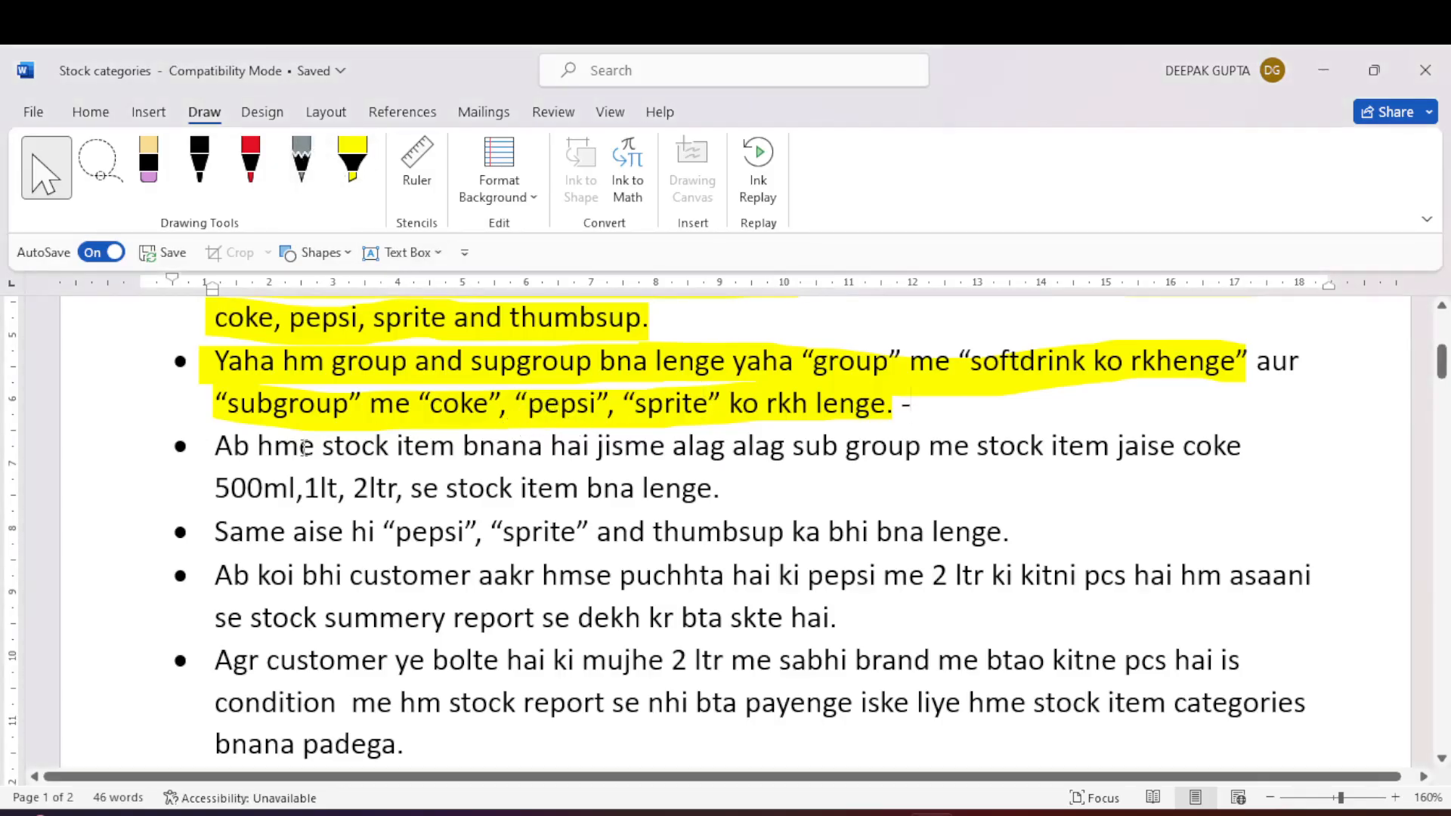
pyautogui.click(353, 163)
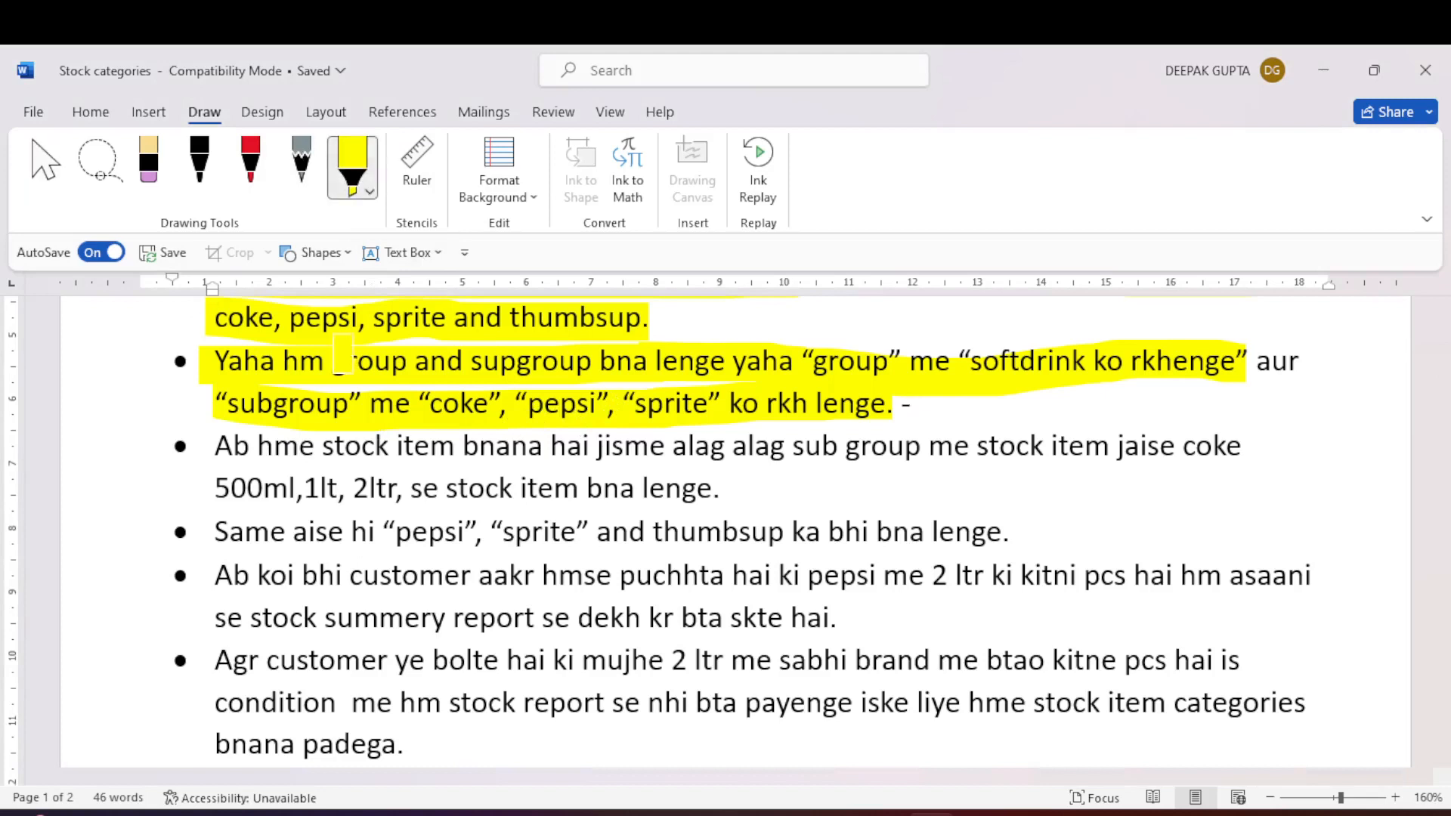
pyautogui.moveTo(208, 446); pyautogui.dragTo(1231, 435)
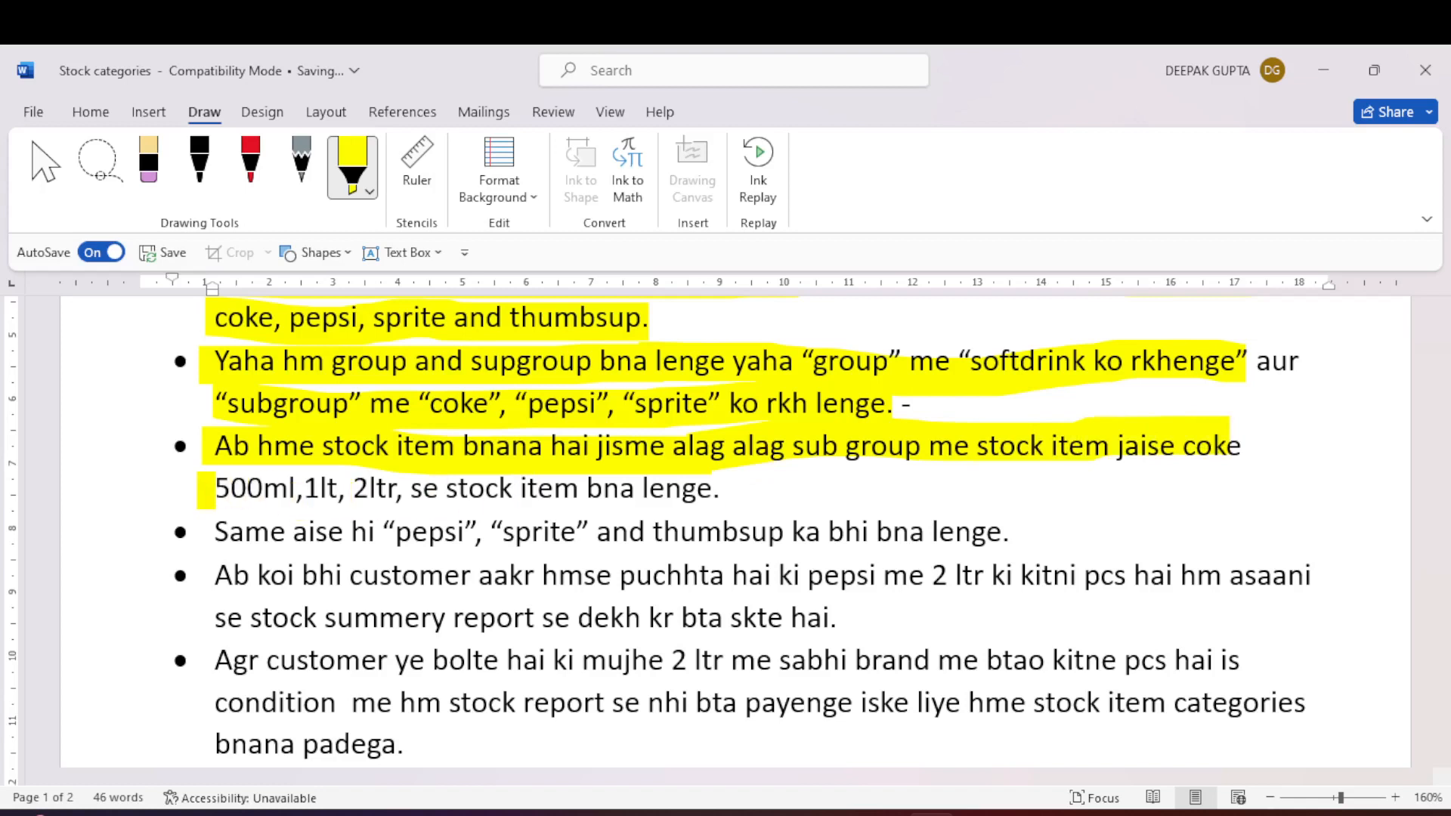
pyautogui.moveTo(198, 489); pyautogui.dragTo(744, 487)
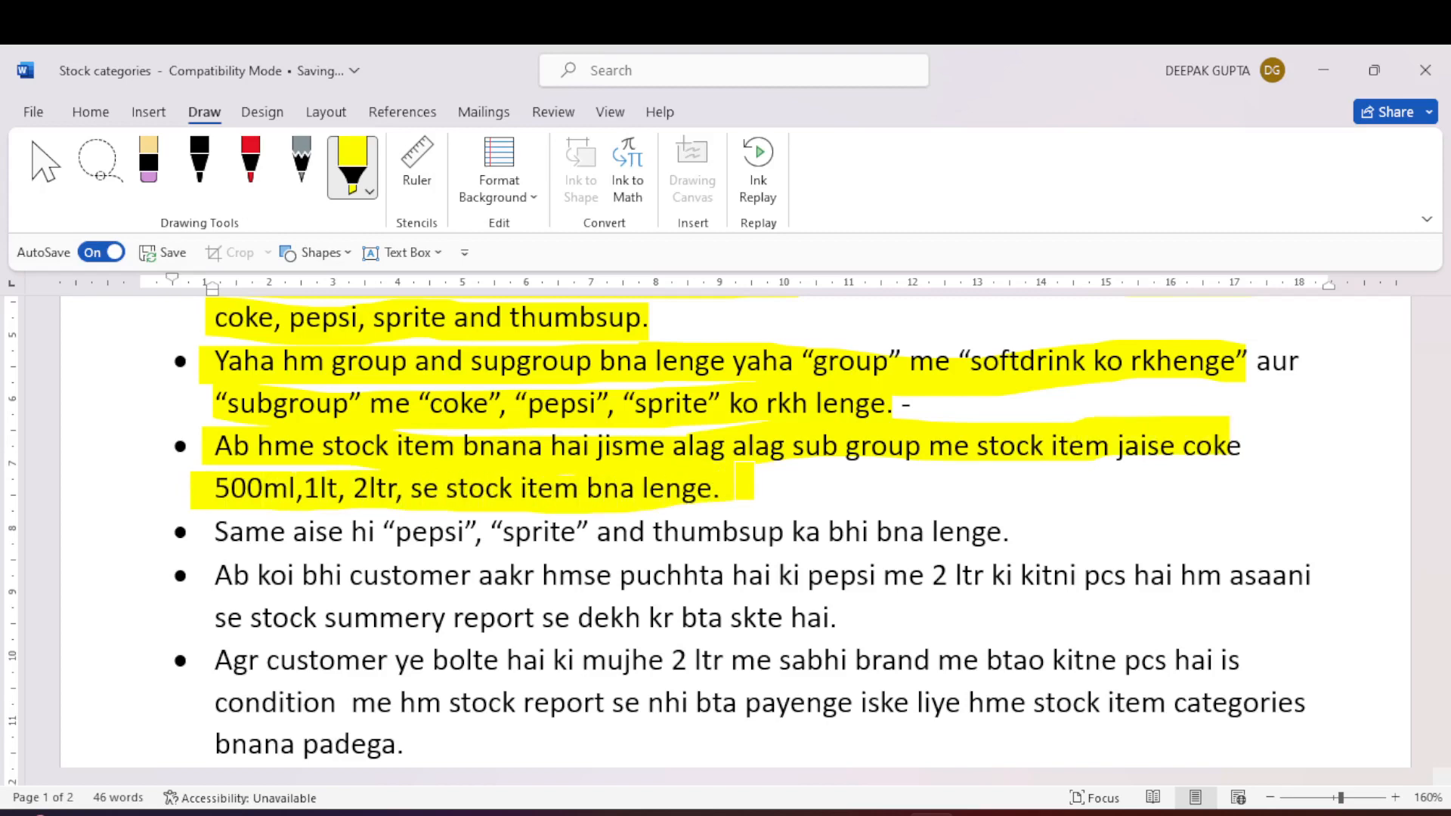
pyautogui.hotkey('alt', 'Tab')
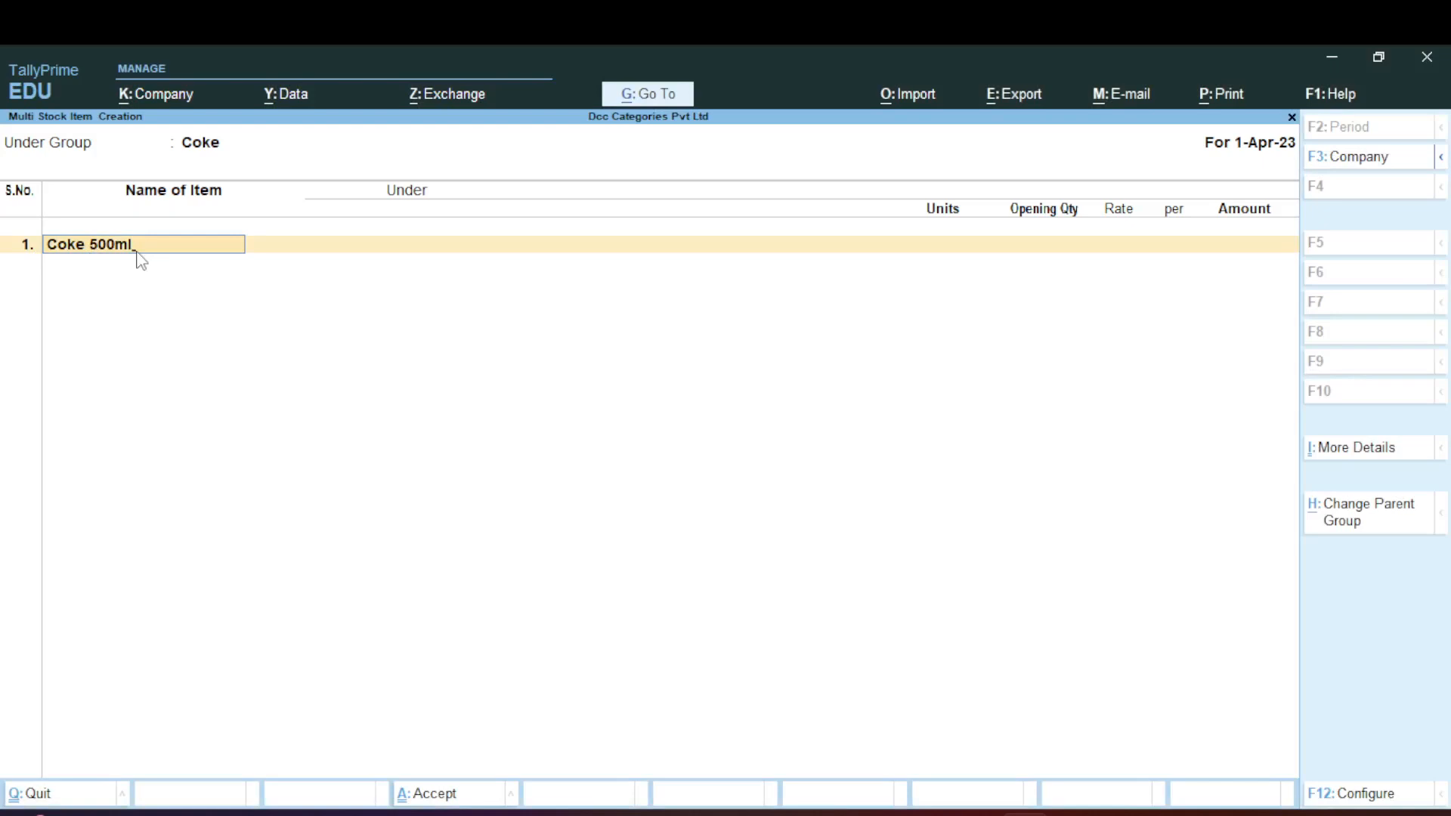
# - Create a simple unit with symbol pcs, formal name Pieces and 0 decimal places for the Coke 500ml item
pyautogui.press('Return')
pyautogui.press('Return')
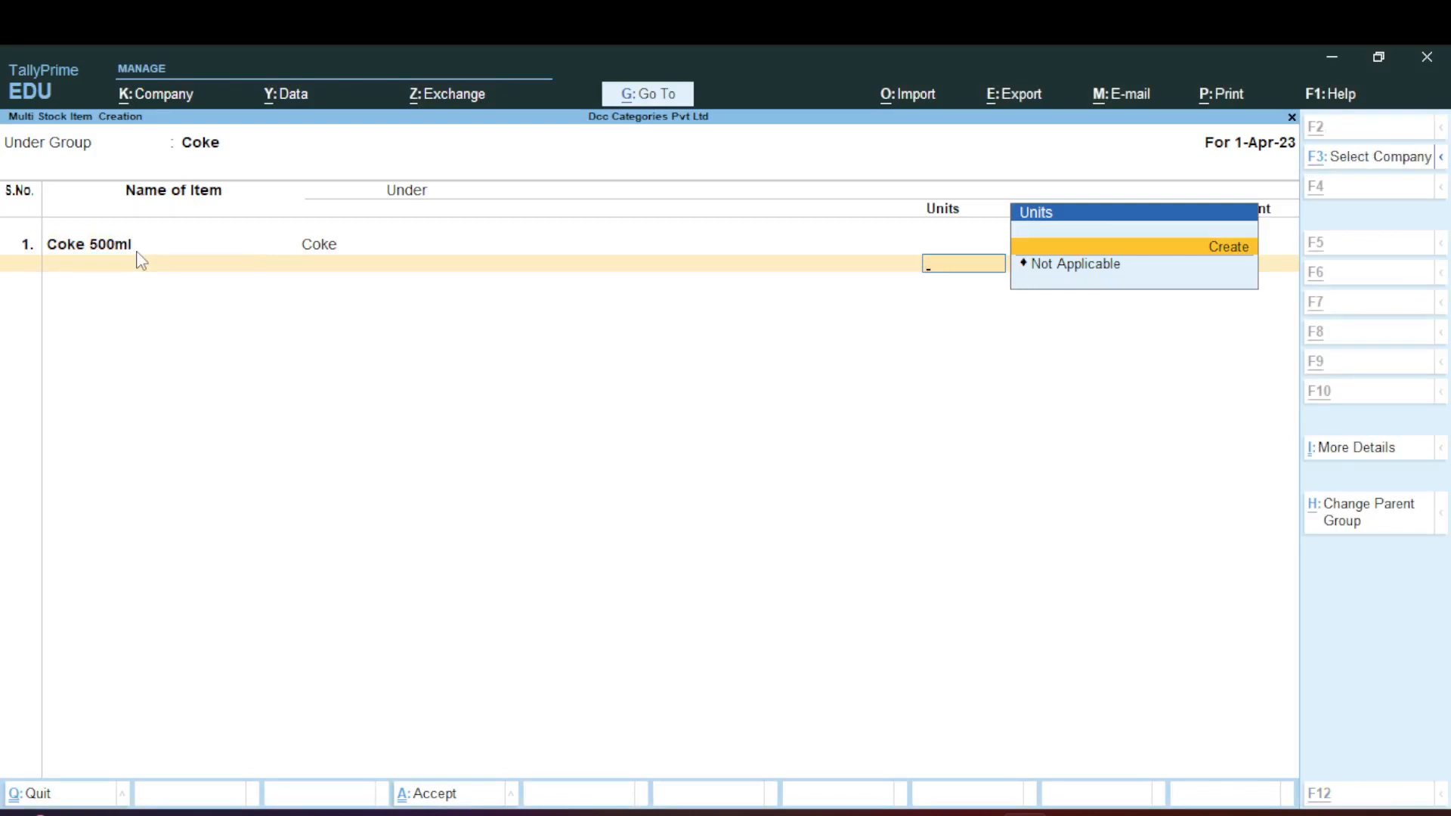
pyautogui.press('Return')
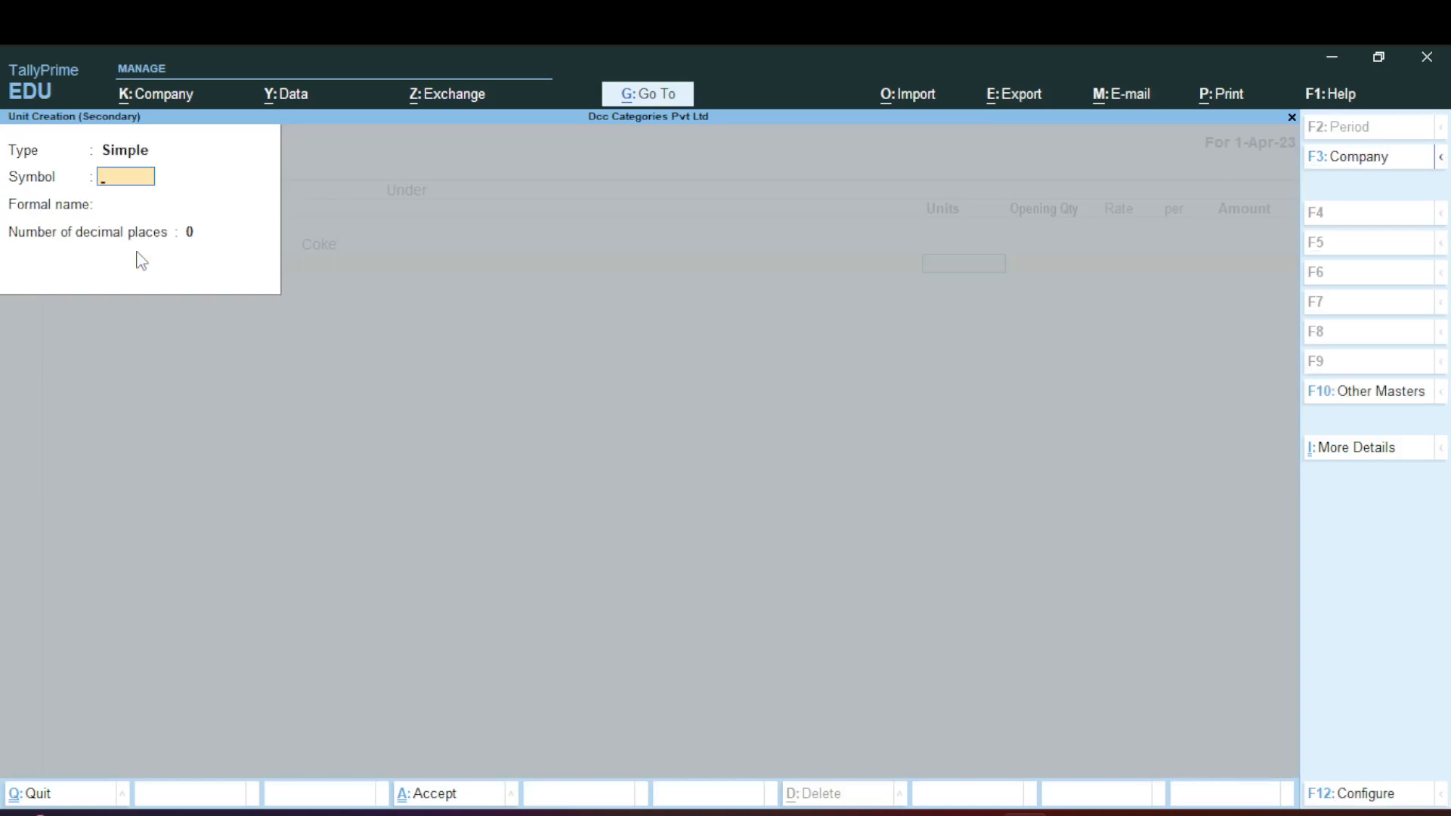
pyautogui.write('pcs')
pyautogui.press('Return')
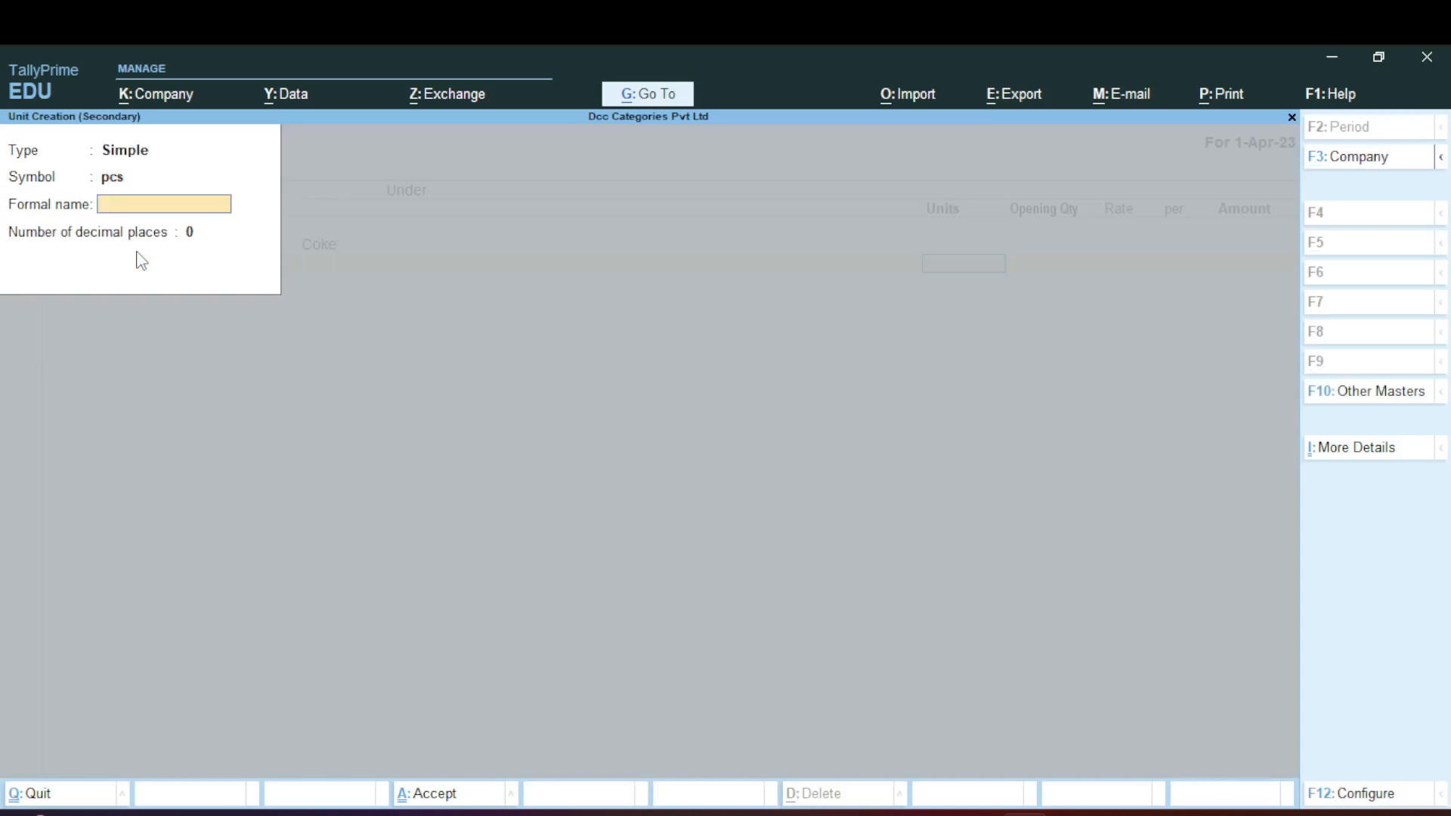
pyautogui.write('Pieces')
pyautogui.press('Return')
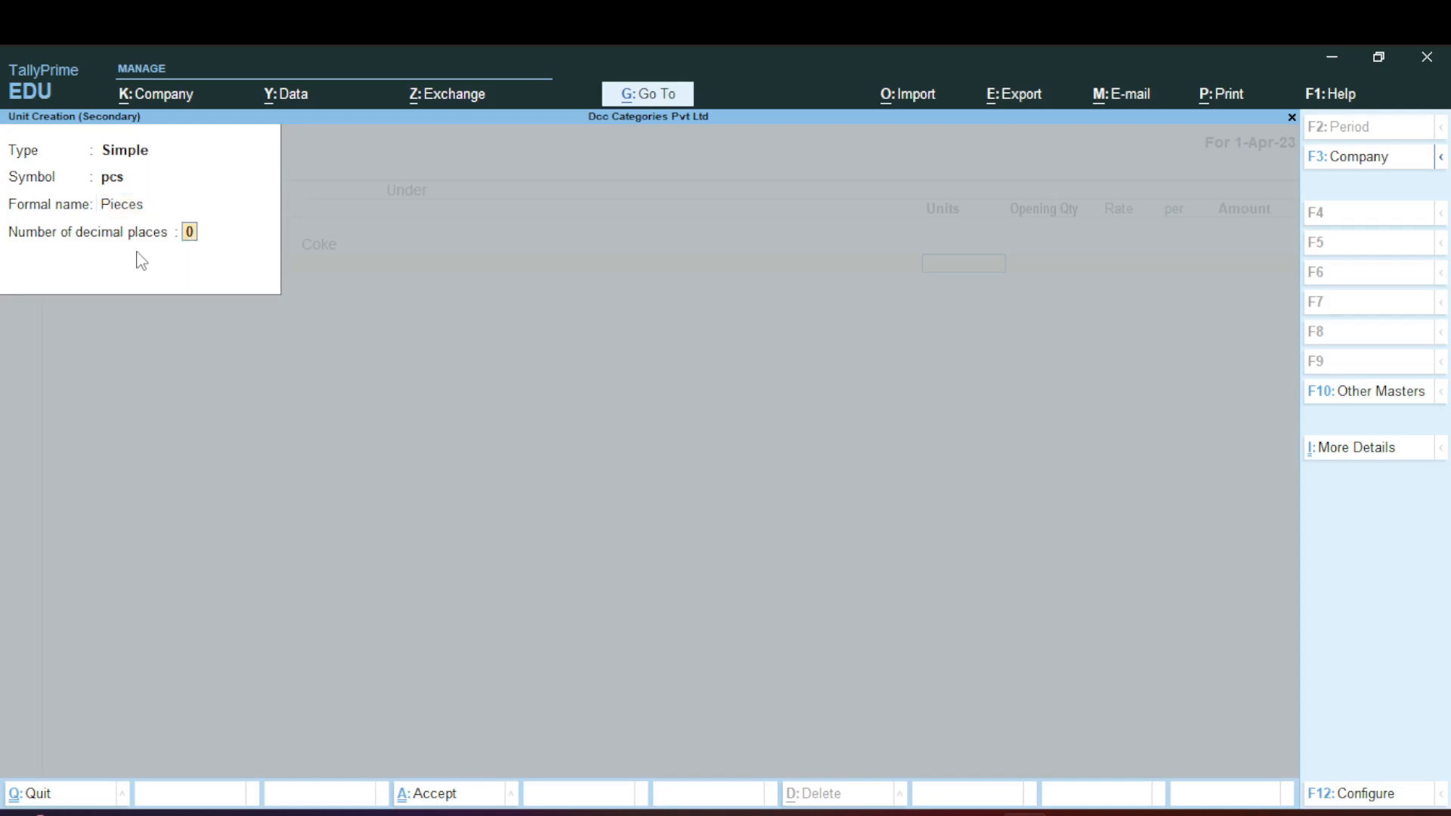
pyautogui.press('Return')
pyautogui.press('Return')
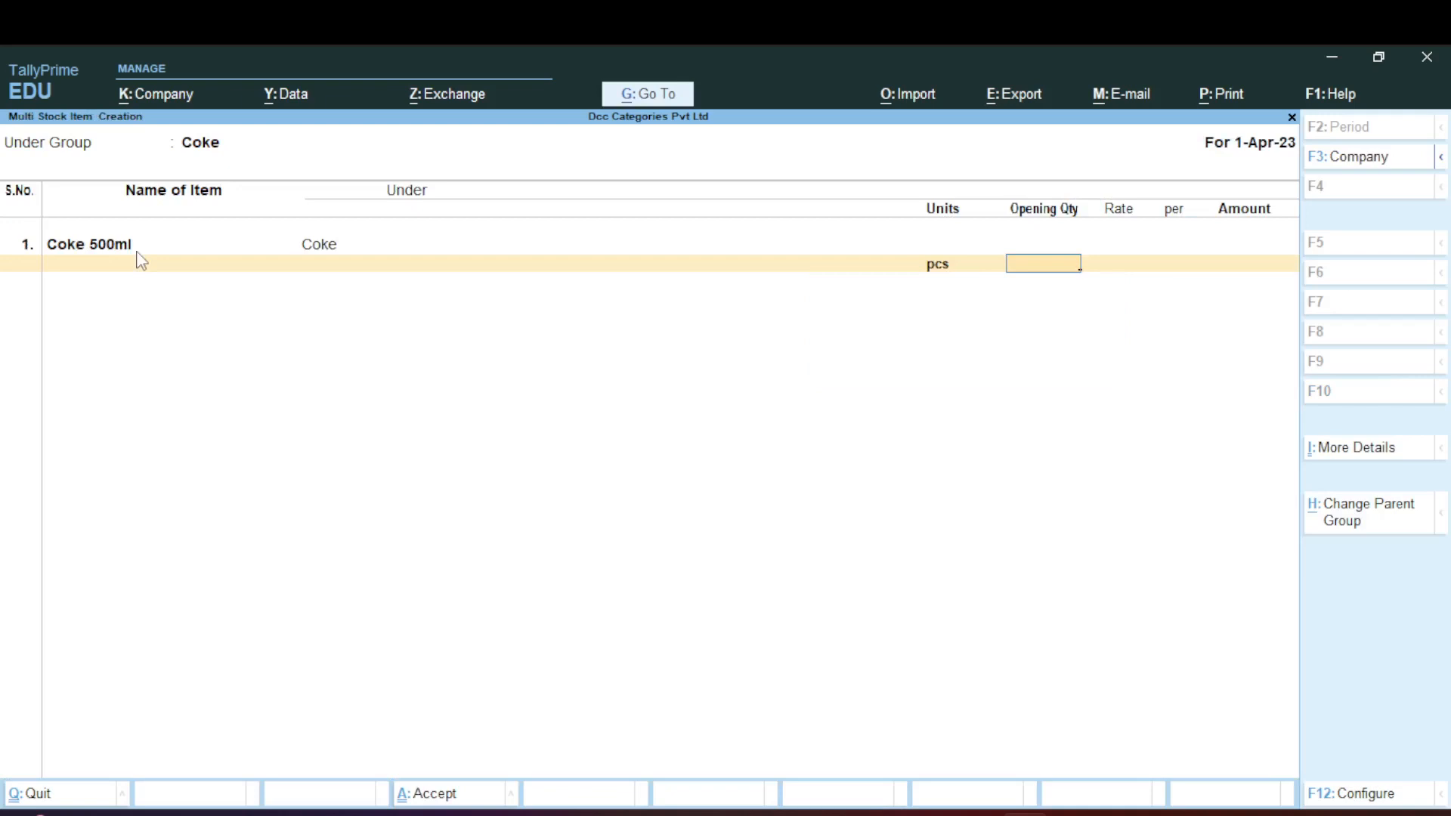
# - Give Coke 500ml an opening quantity of 40 pcs at a rate of 35 per piece
pyautogui.write('40')
pyautogui.press('Return')
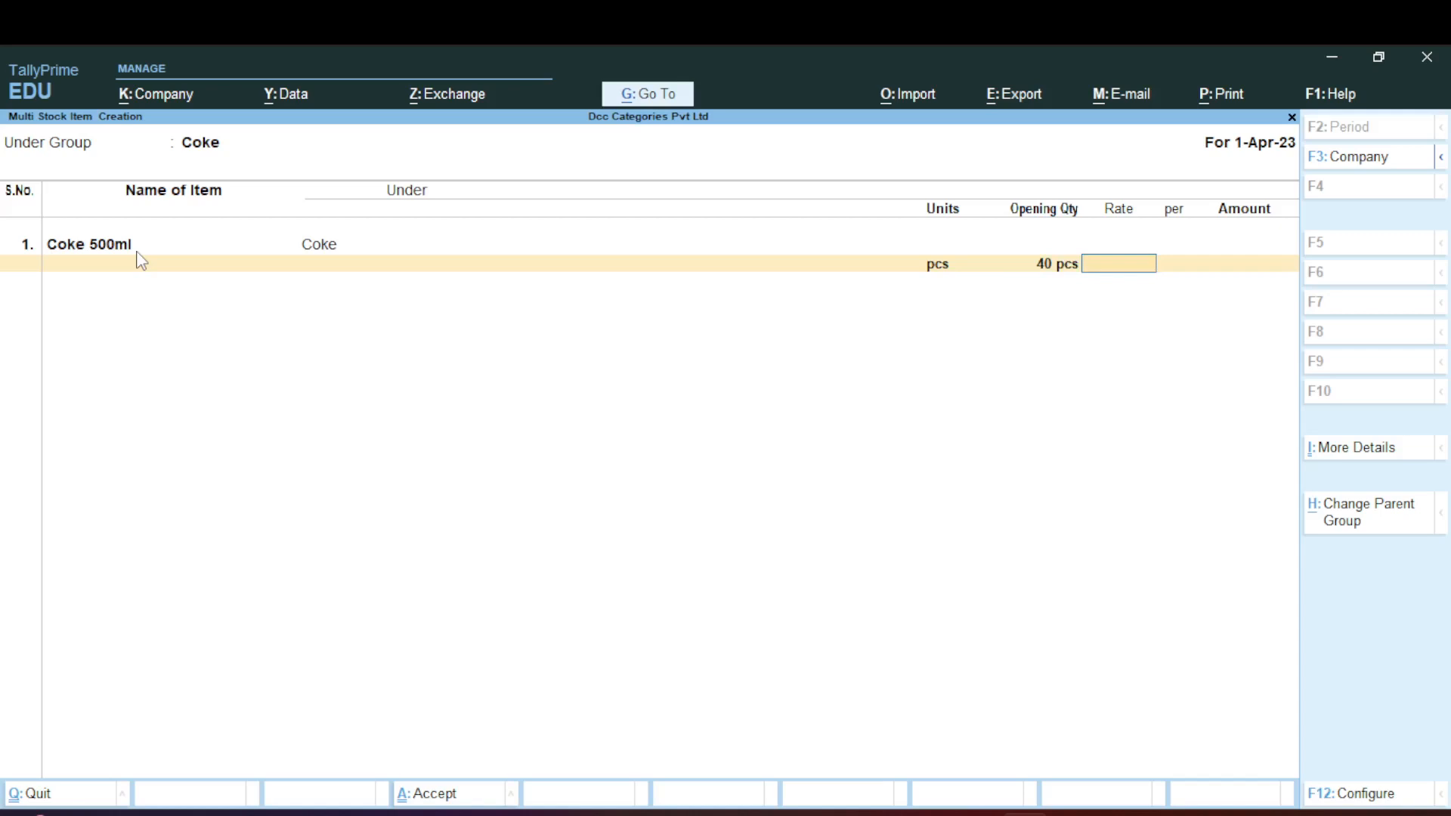
pyautogui.write('35')
pyautogui.press('Return')
pyautogui.press('Return')
pyautogui.press('Return')
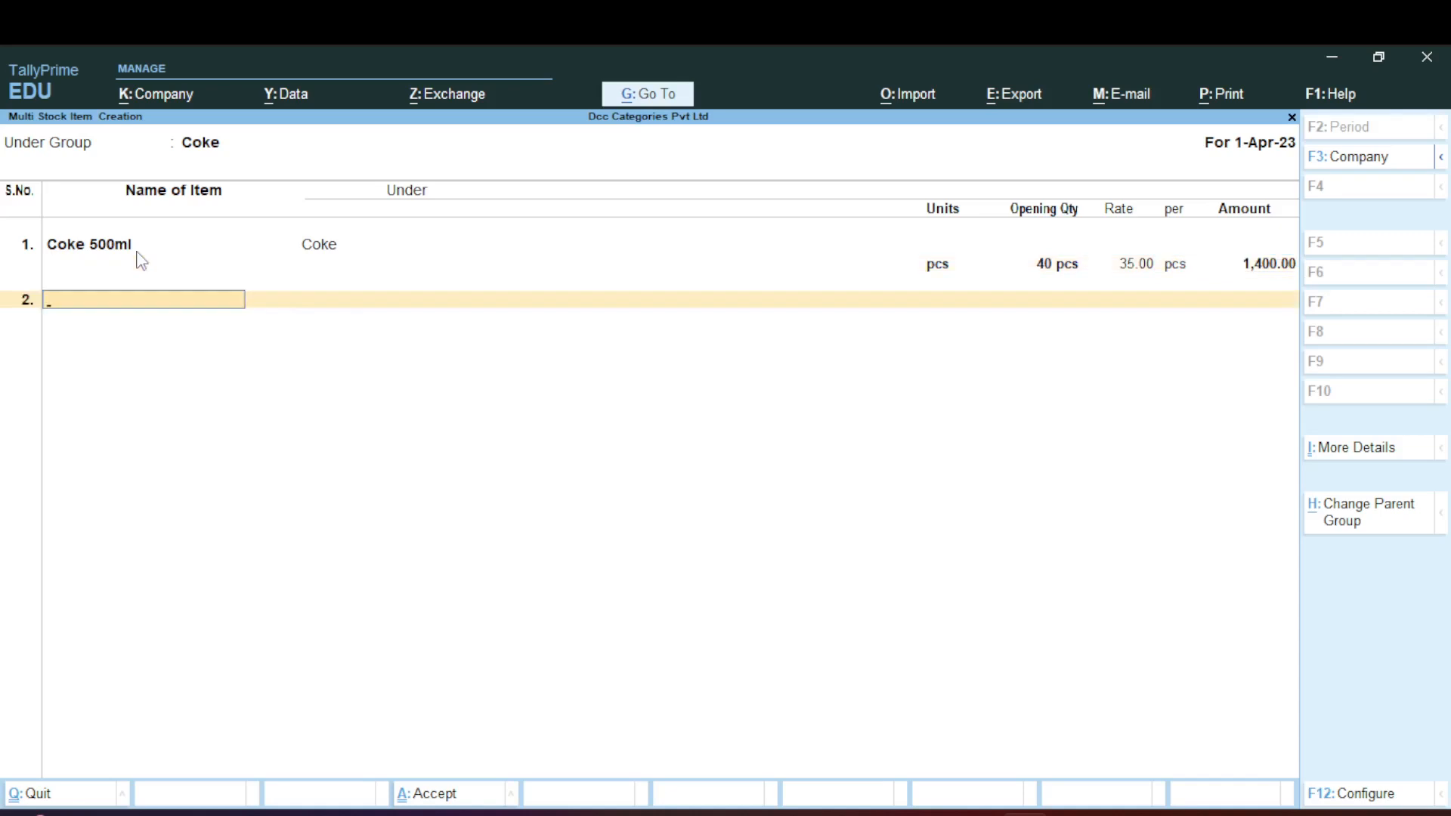
# - Add the stock item Coke 1ltr in pcs with an opening quantity of 32 at a rate of 45
pyautogui.write('Coke 1ltr')
pyautogui.press('Return')
pyautogui.press('Down')
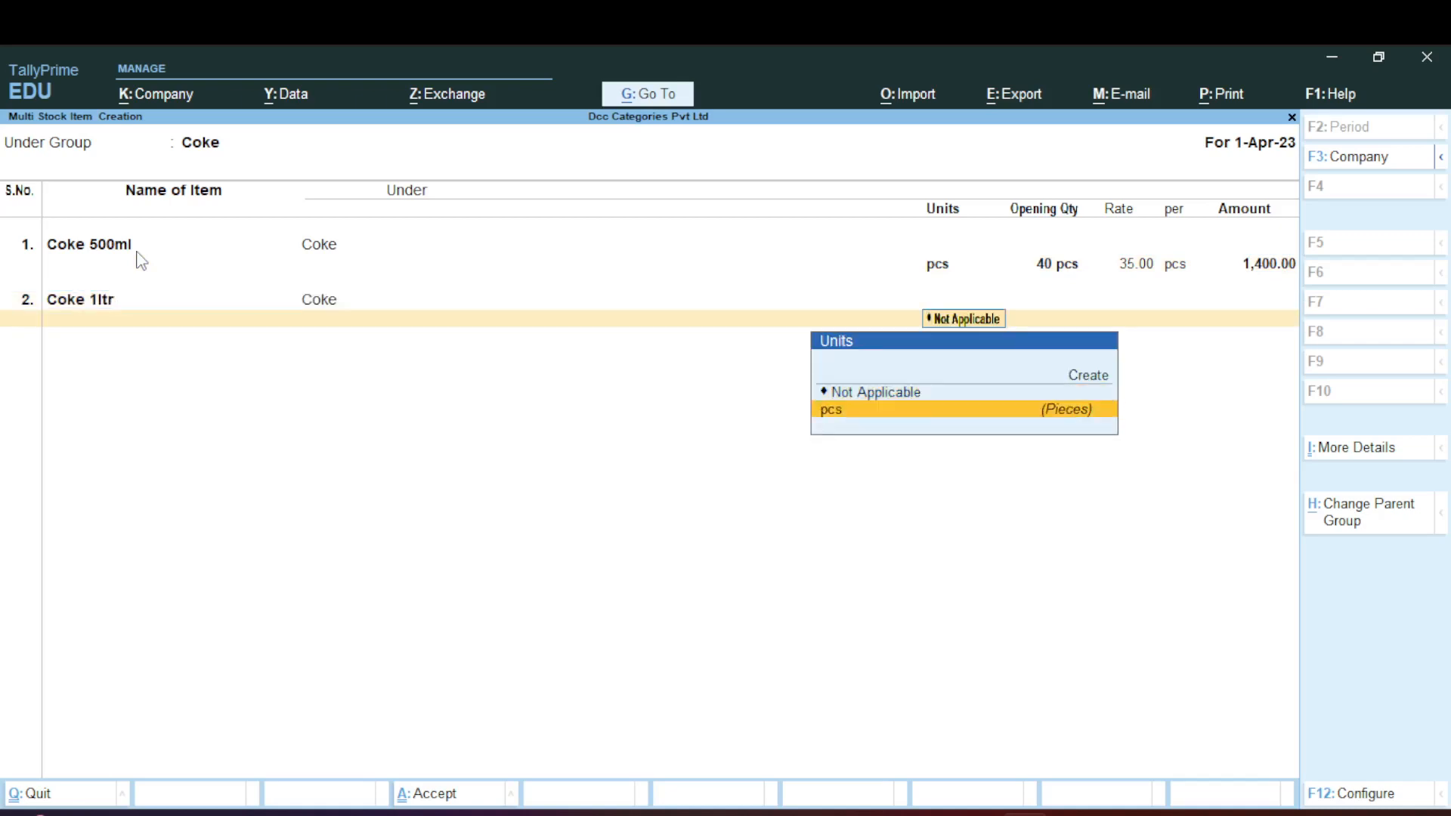
pyautogui.press('Return')
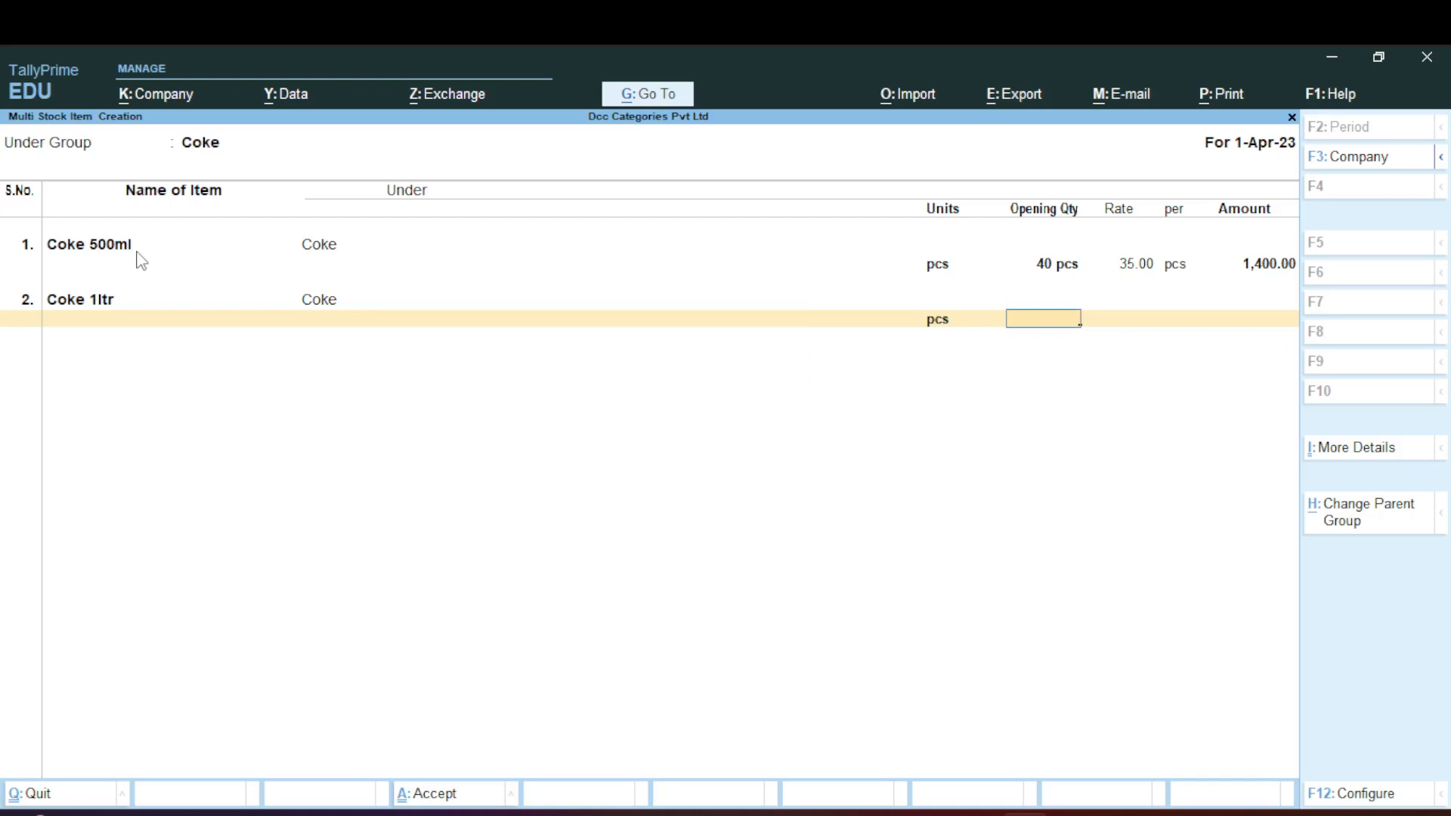
pyautogui.write('32')
pyautogui.press('Return')
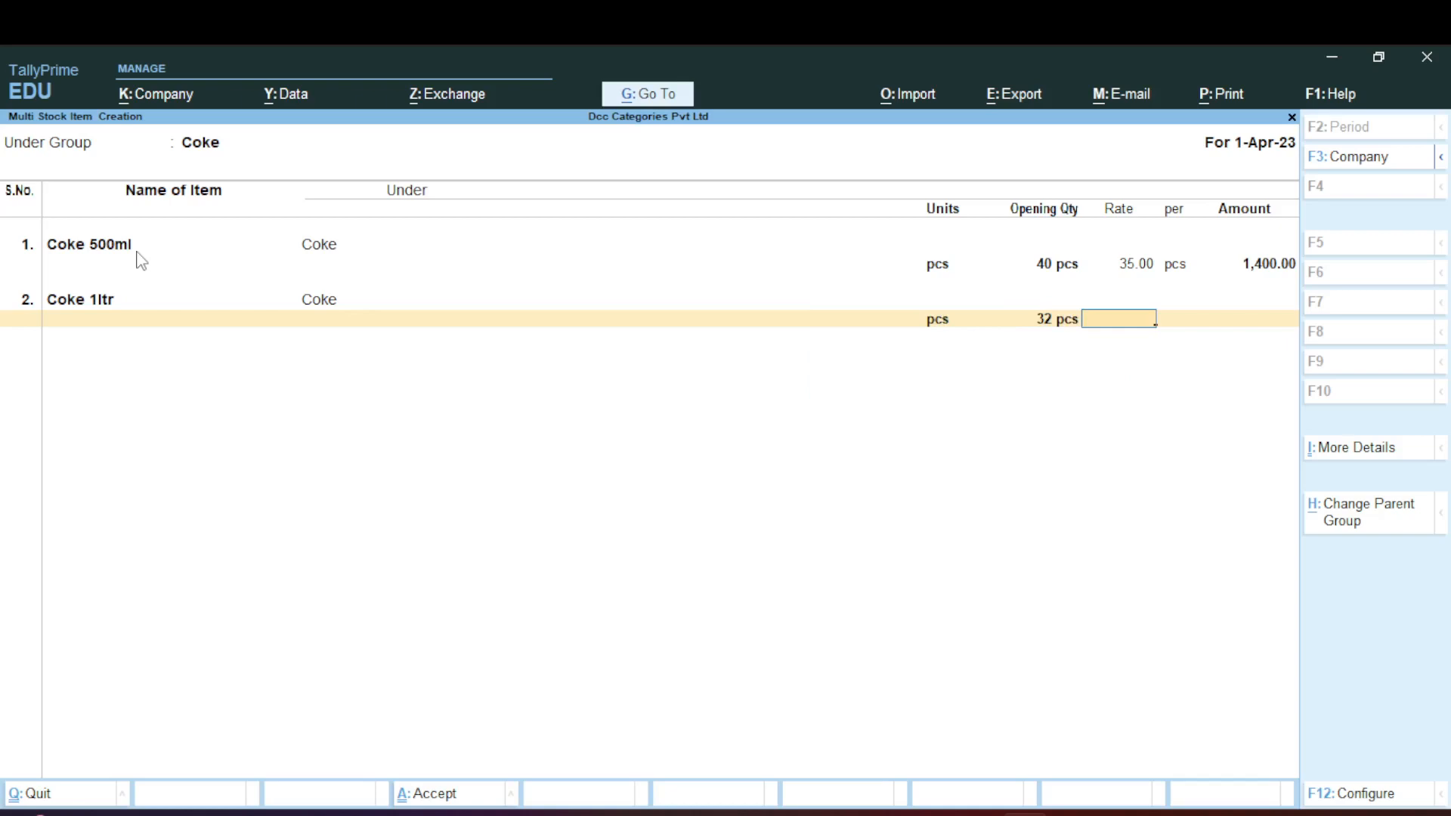
pyautogui.write('45')
pyautogui.press('Return')
pyautogui.press('Return')
pyautogui.press('Return')
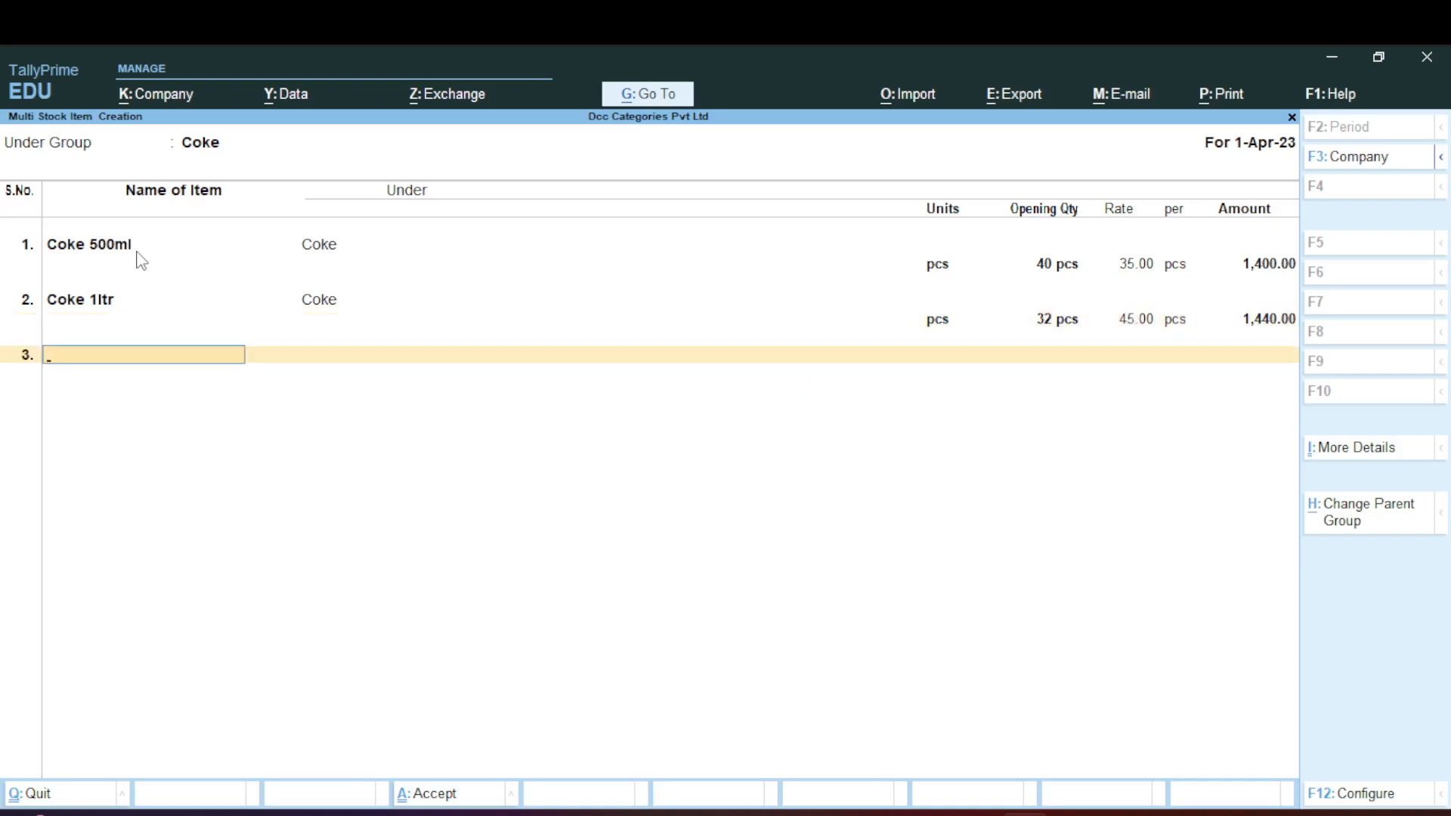
# - Add the stock item Coke 2ltr in pcs with an opening quantity of 65 at a rate of 65, and save the items
pyautogui.write('Coke 2ltr')
pyautogui.press('Return')
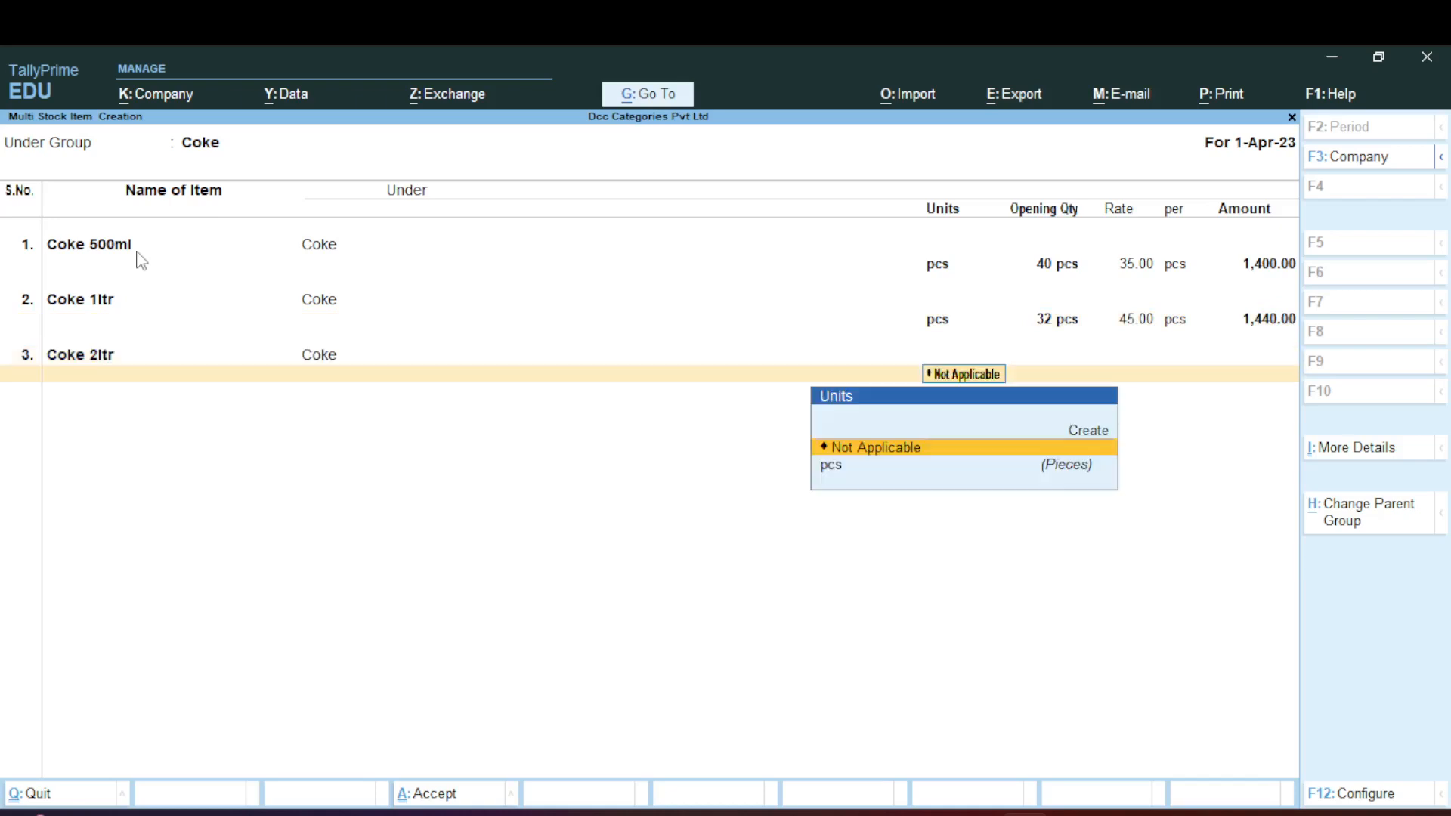
pyautogui.press('Down')
pyautogui.press('Return')
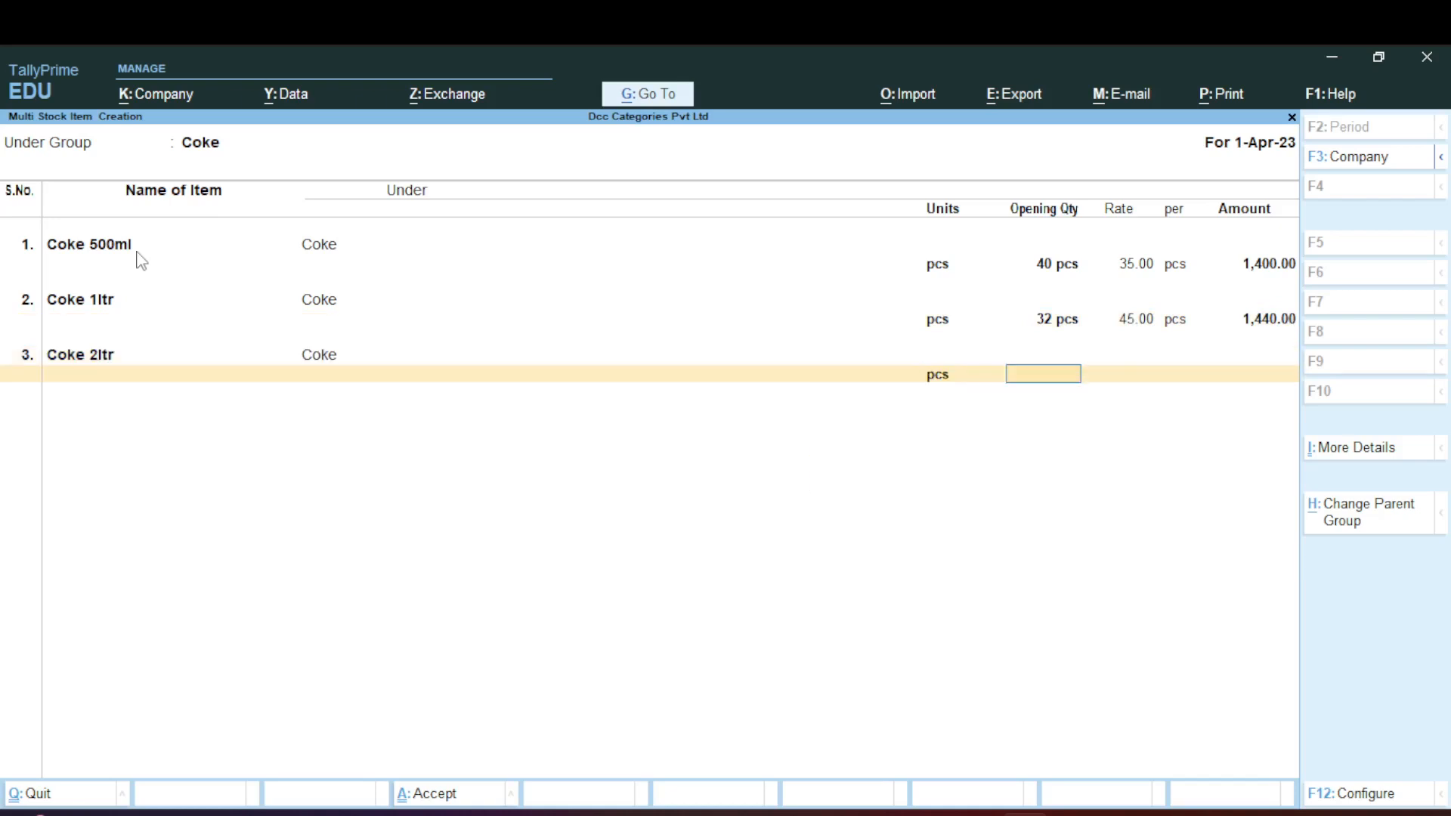
pyautogui.write('65')
pyautogui.press('Return')
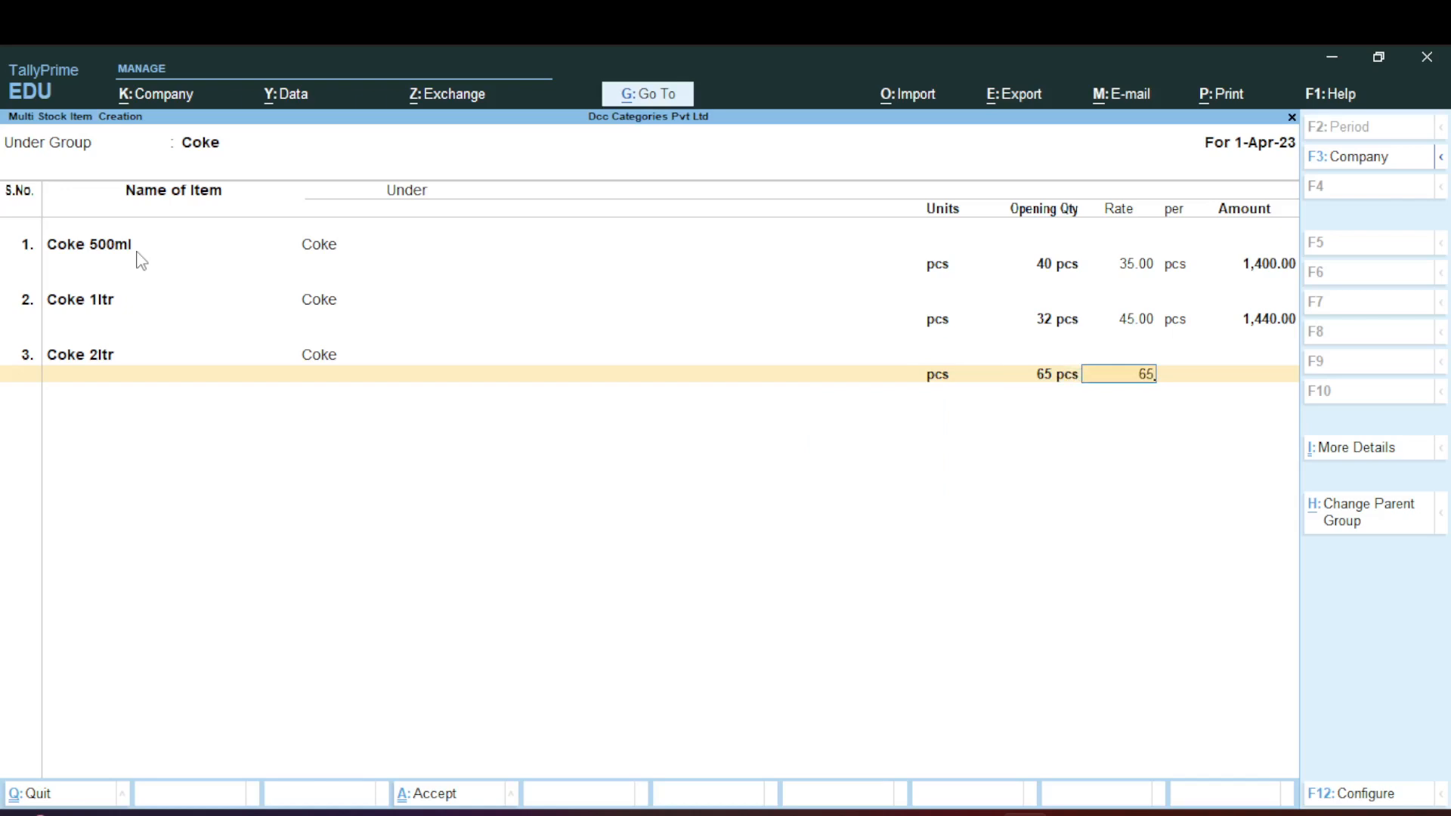
pyautogui.press('Return')
pyautogui.press('Return')
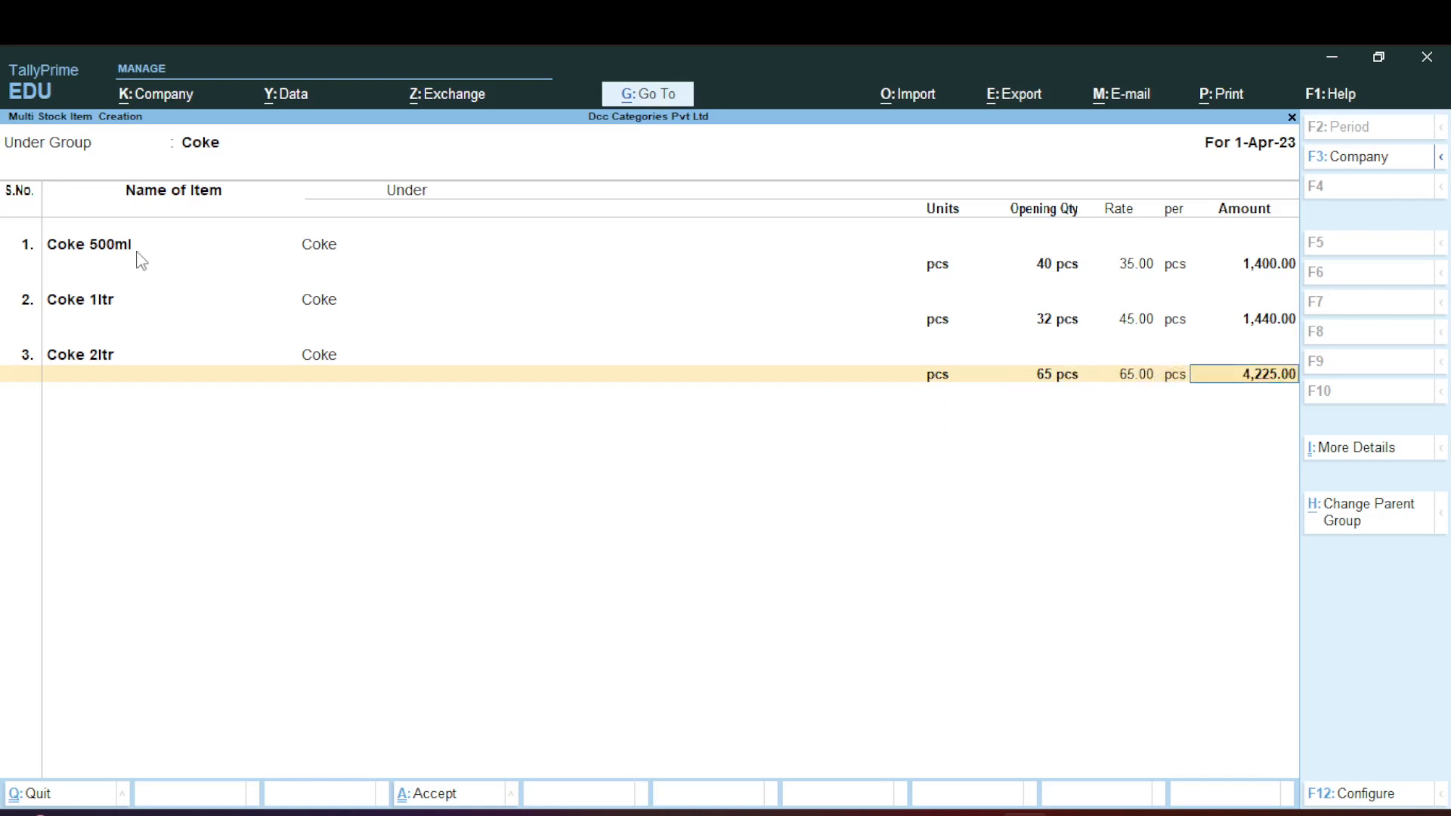
pyautogui.press('Return')
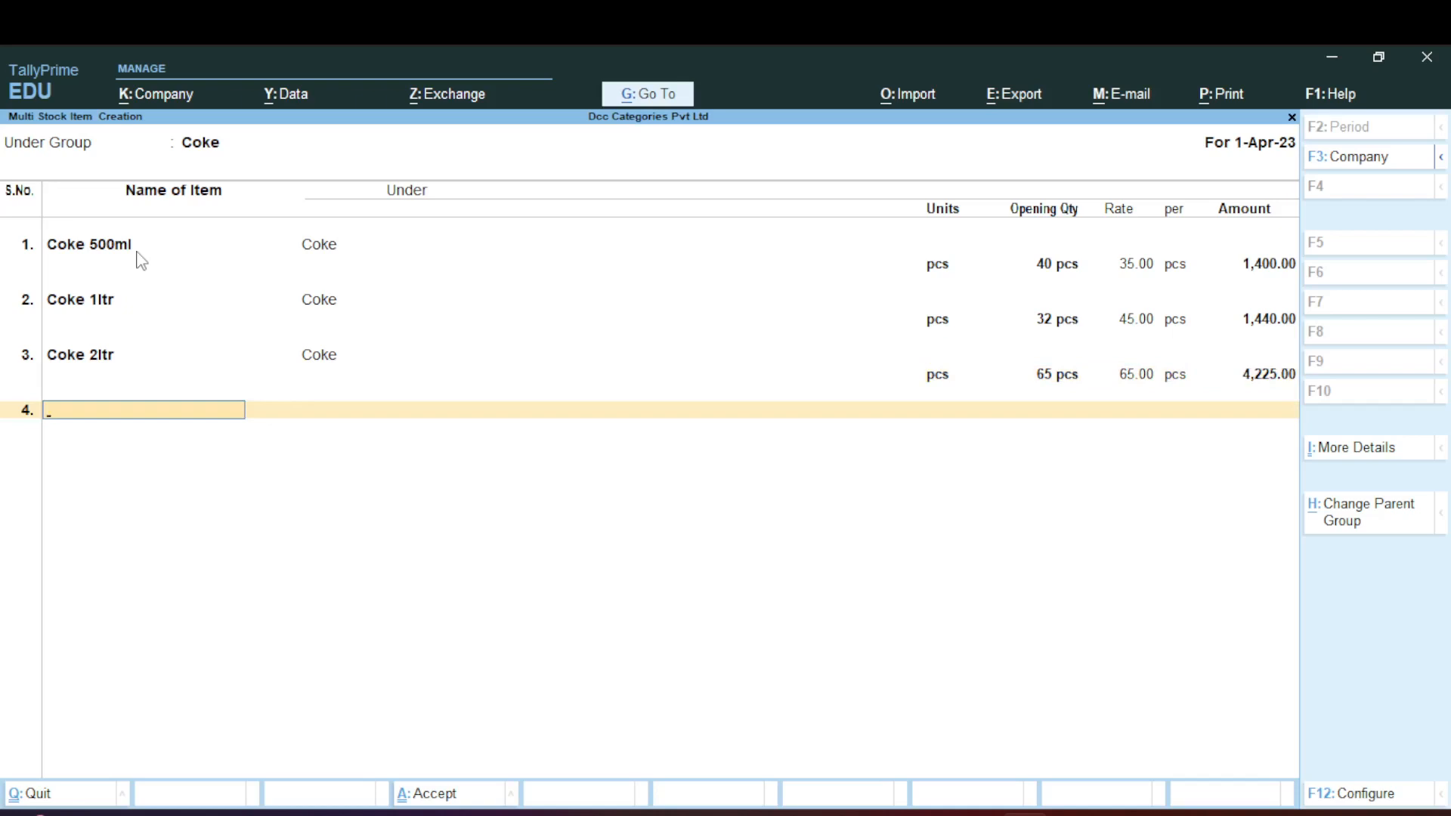
pyautogui.hotkey('ctrl', 'a')
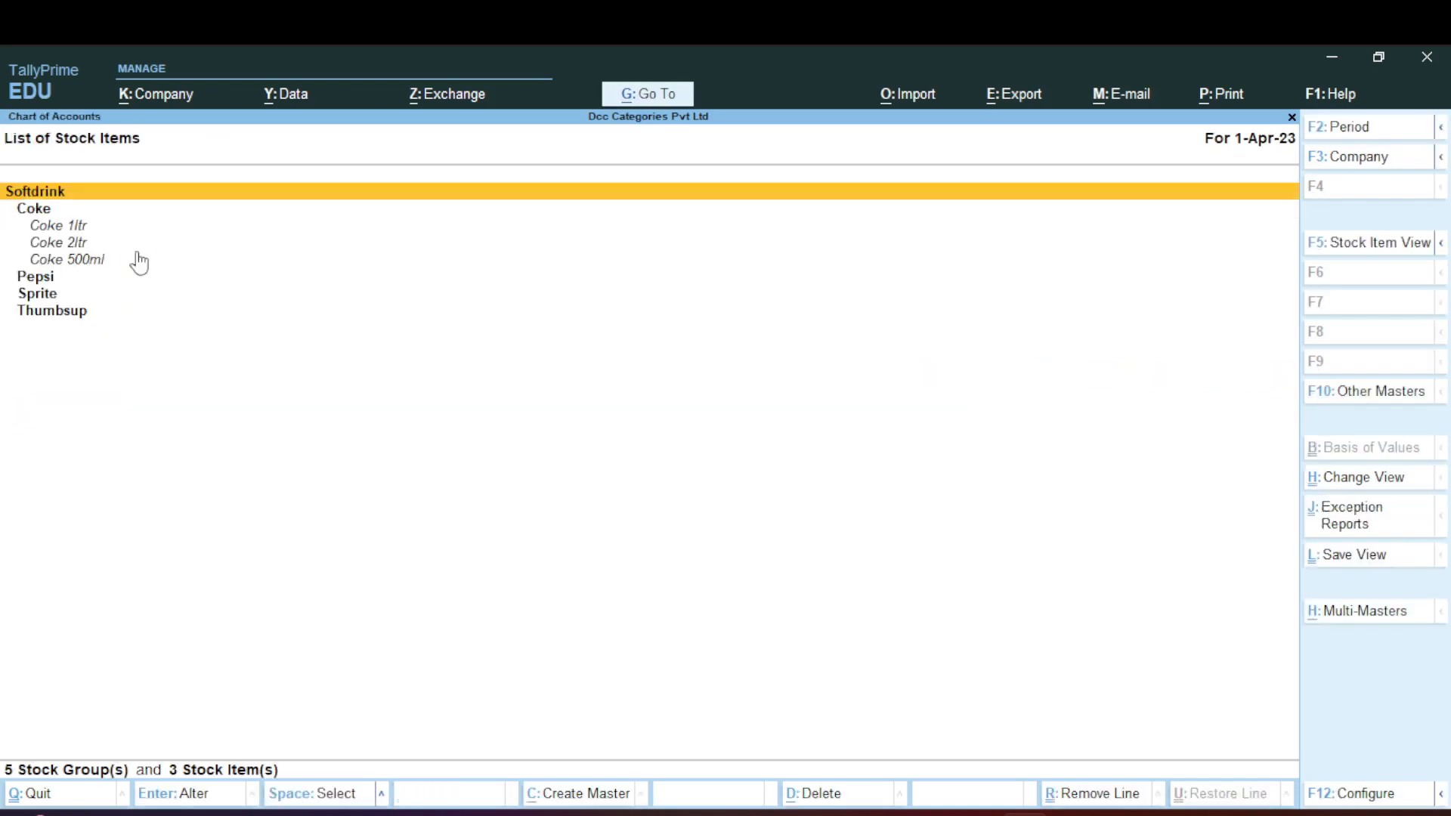
# - Review the stock items listed under the Coke group
pyautogui.press('Down')
pyautogui.press('Down')
pyautogui.press('Down')
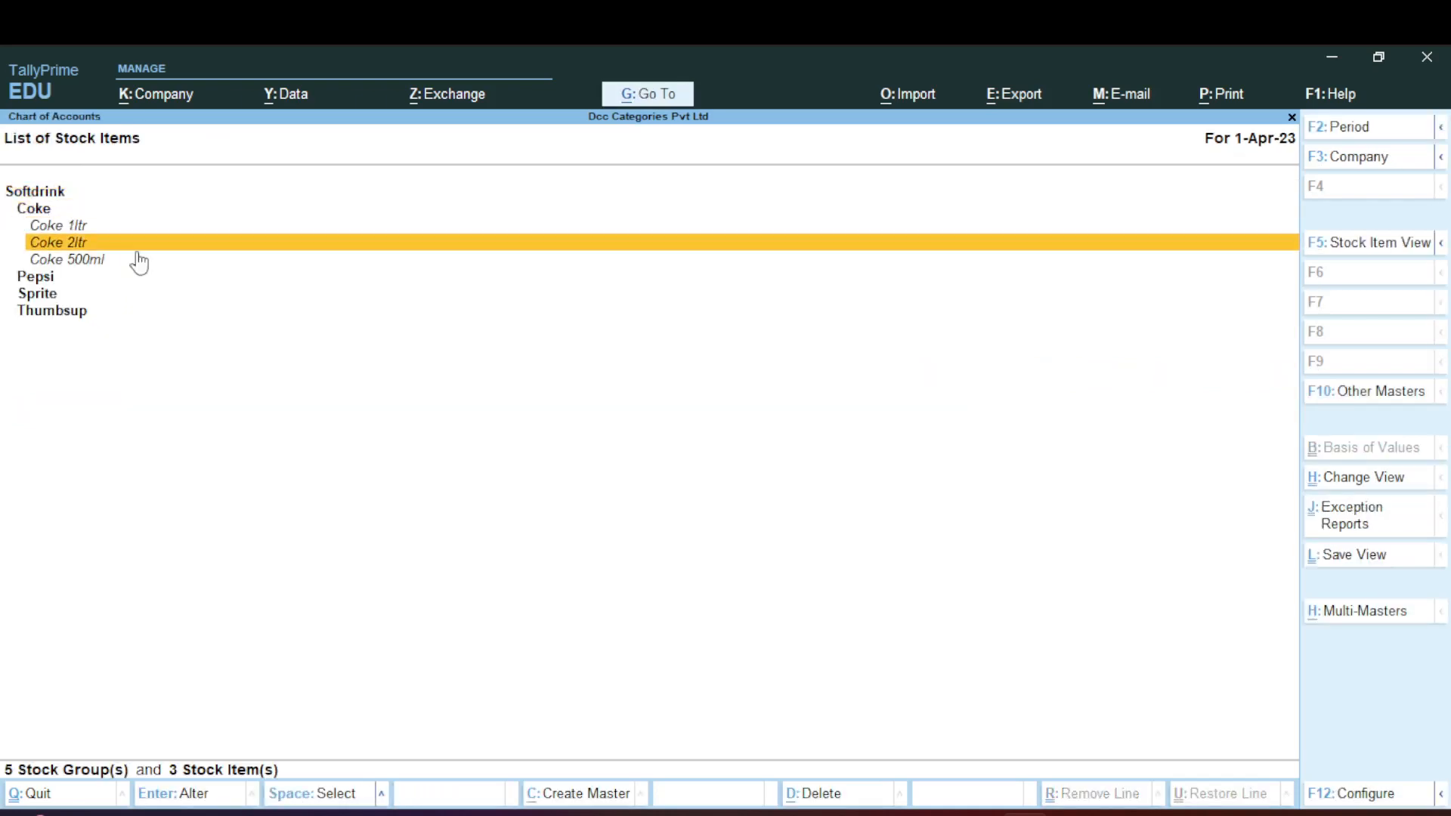
pyautogui.press('Up')
pyautogui.press('Up')
pyautogui.press('Down')
pyautogui.press('Down')
pyautogui.press('Down')
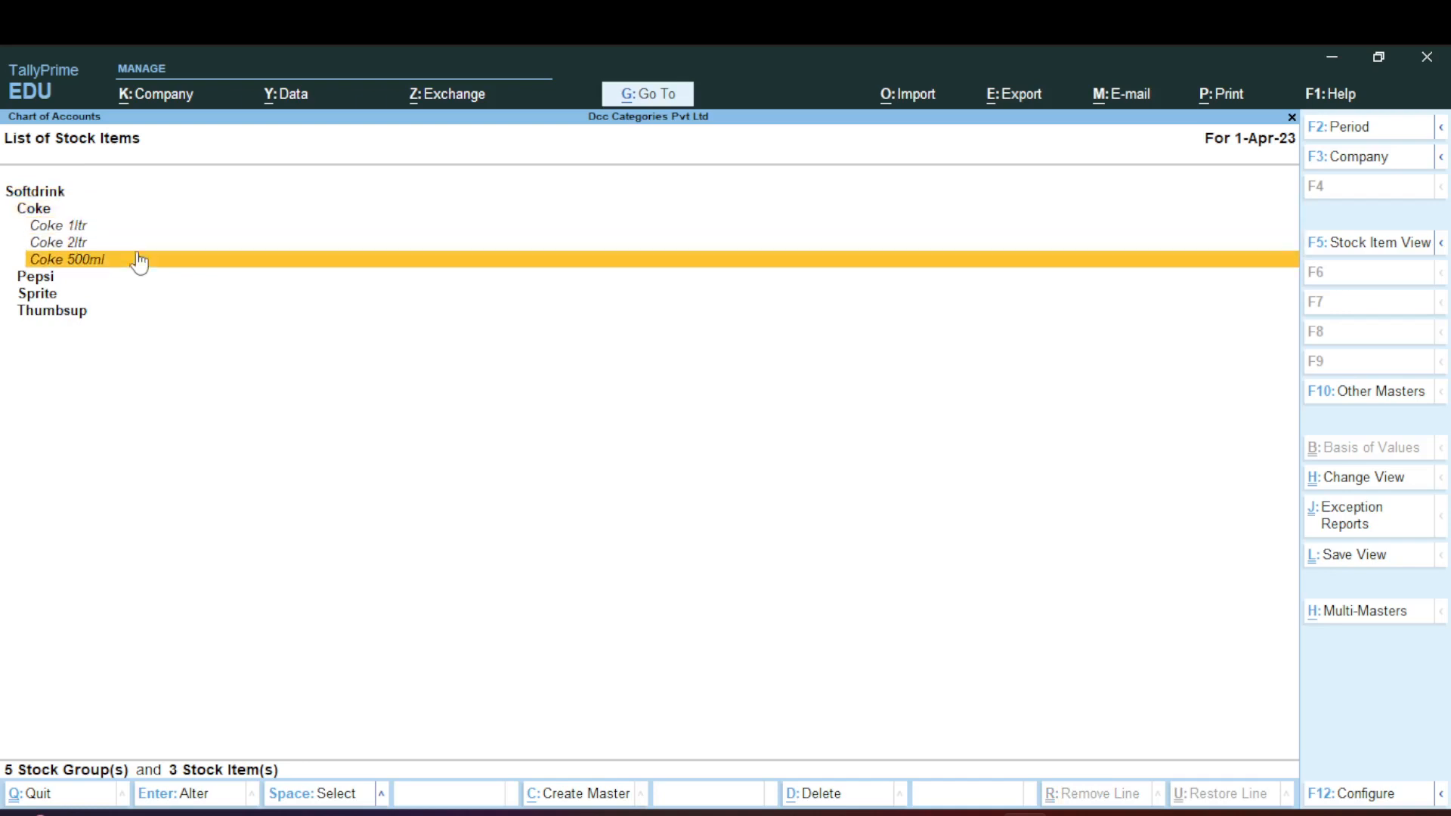
# - Start creating multiple stock items at once, with All Items as the parent group
pyautogui.click(1374, 618)
pyautogui.click(561, 227)
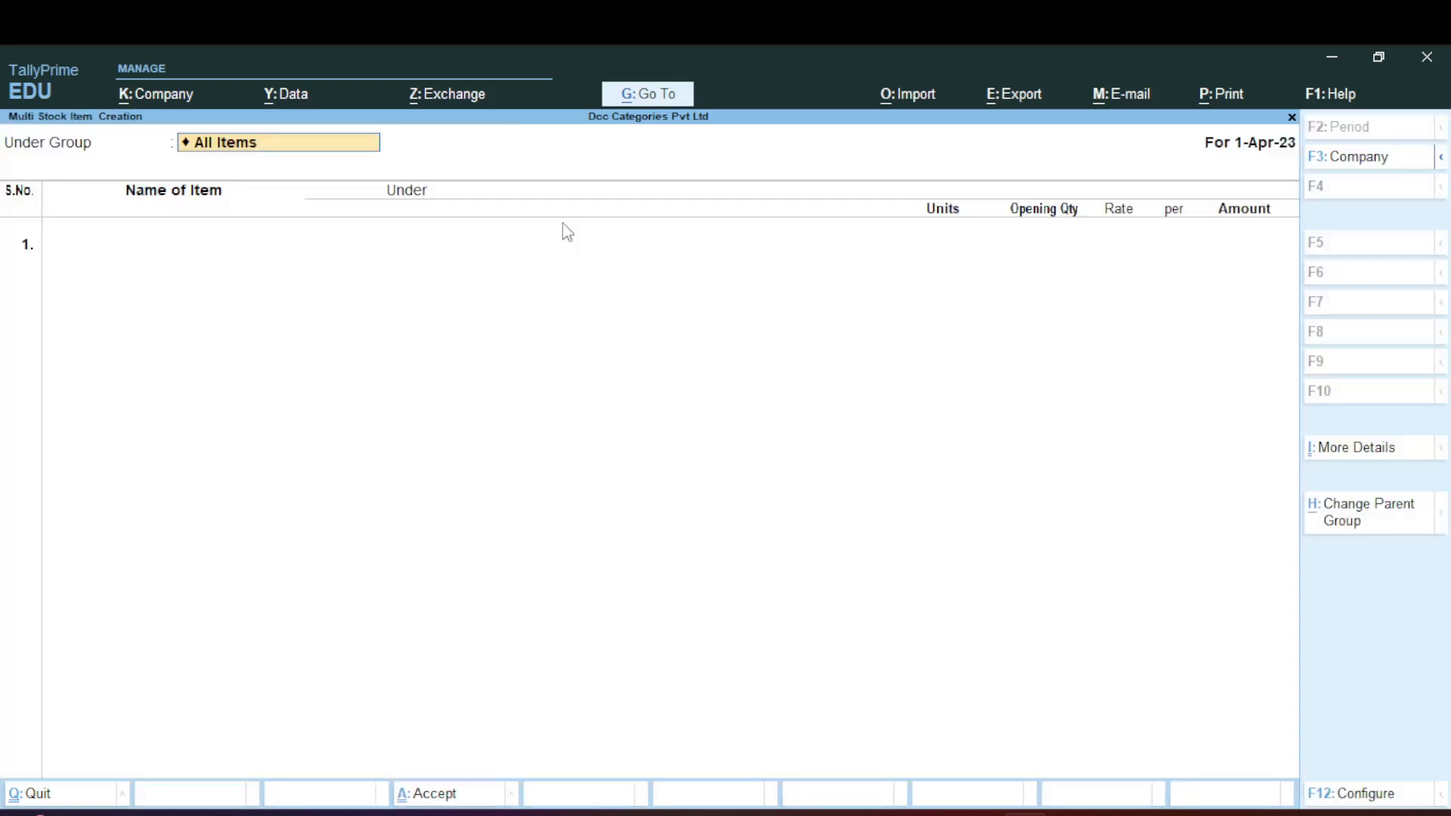
pyautogui.click(266, 151)
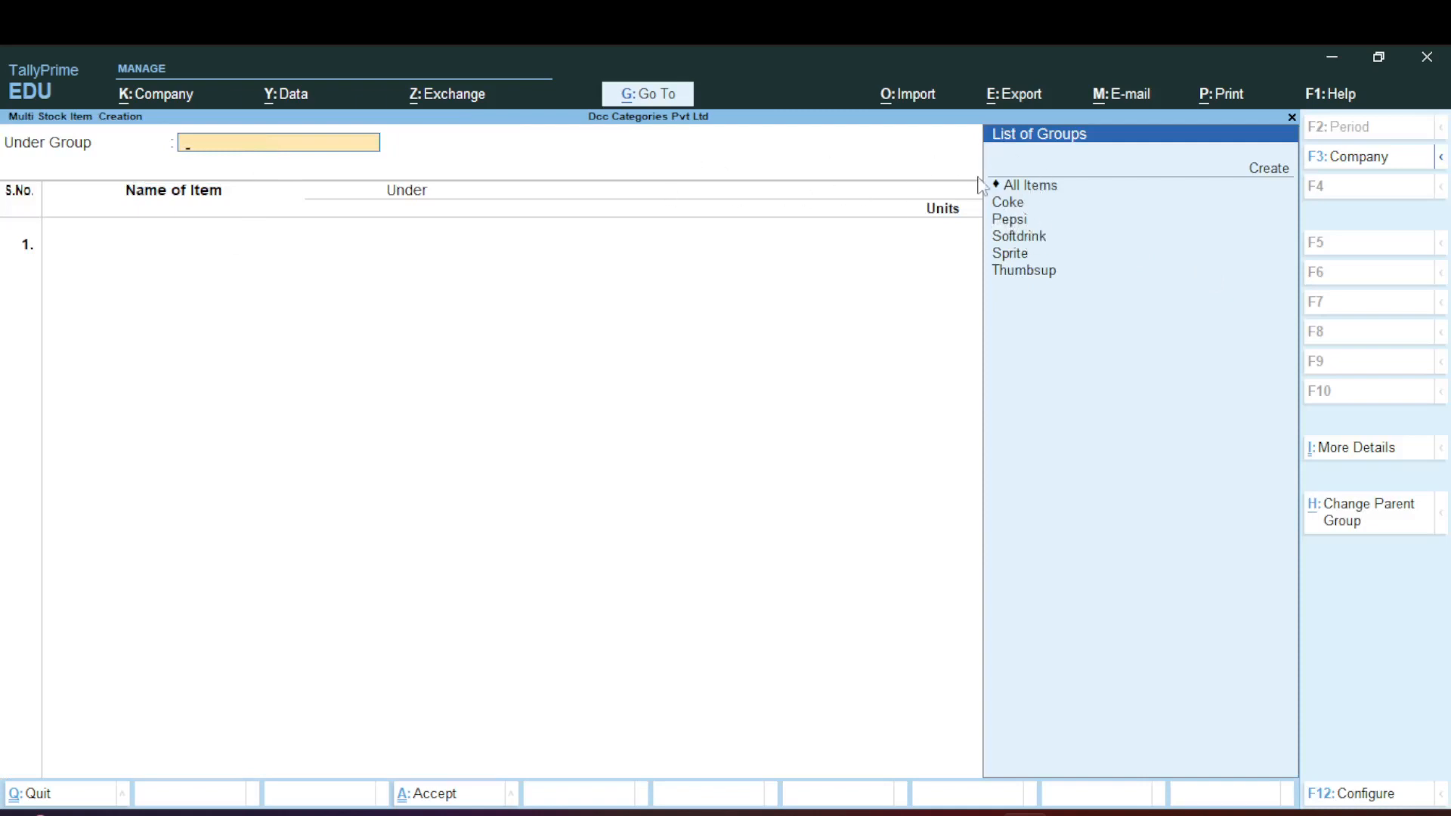
pyautogui.click(1030, 188)
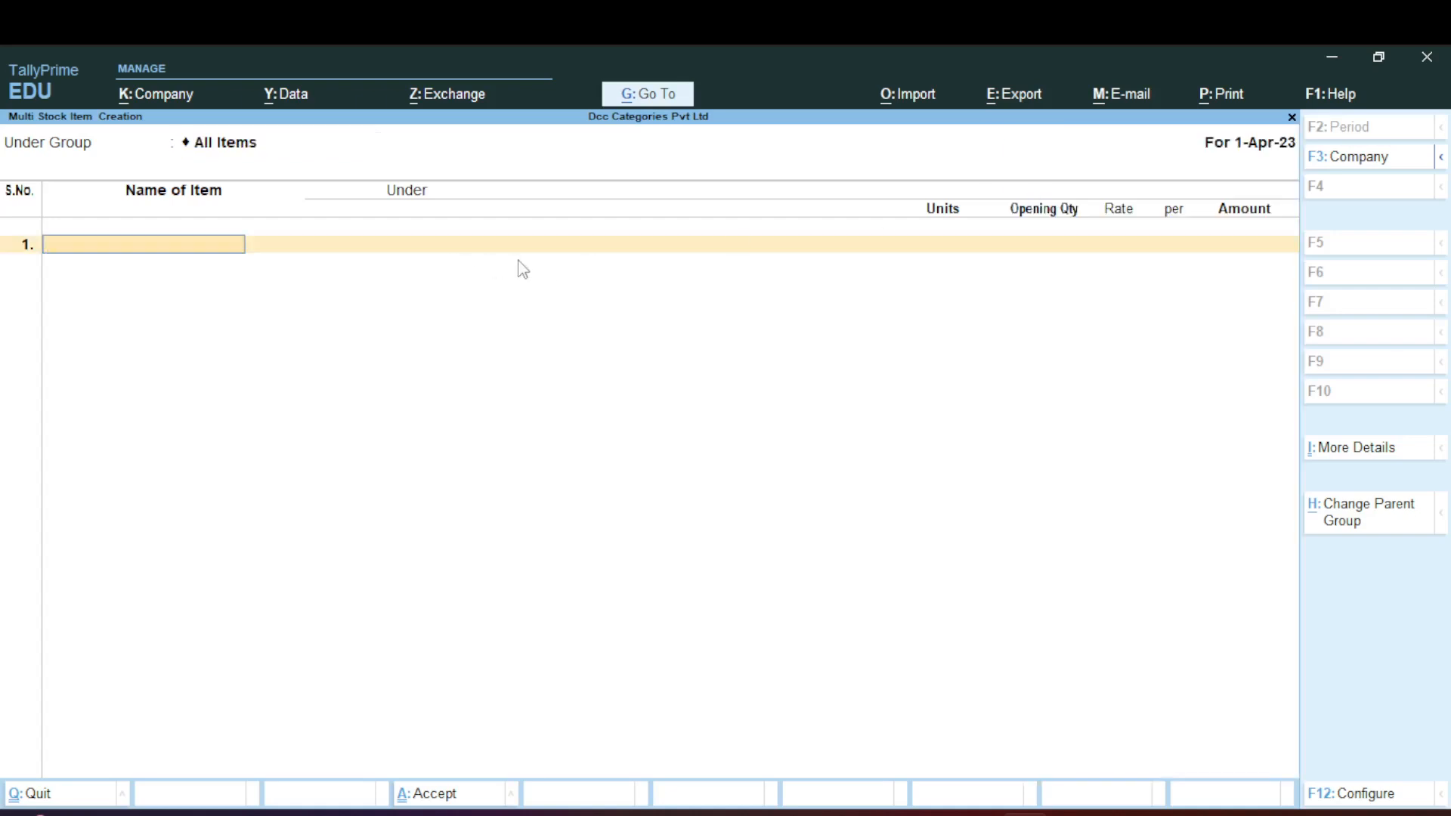
# - Add the stock item Pepsi 500ml under the Pepsi group with pcs as its unit
pyautogui.write('Pepsi 500ml')
pyautogui.press('Return')
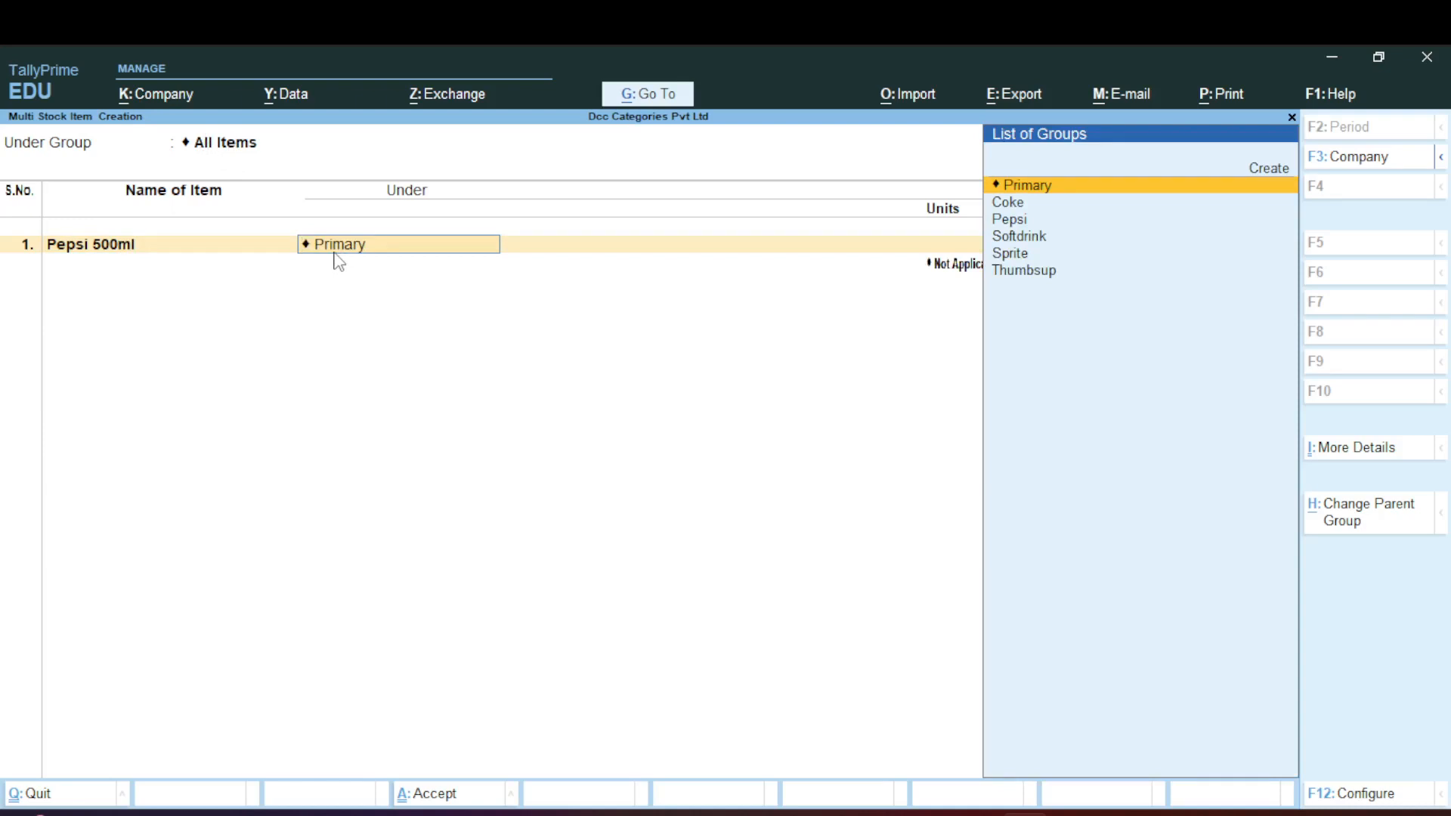
pyautogui.press('Down')
pyautogui.press('Down')
pyautogui.press('Return')
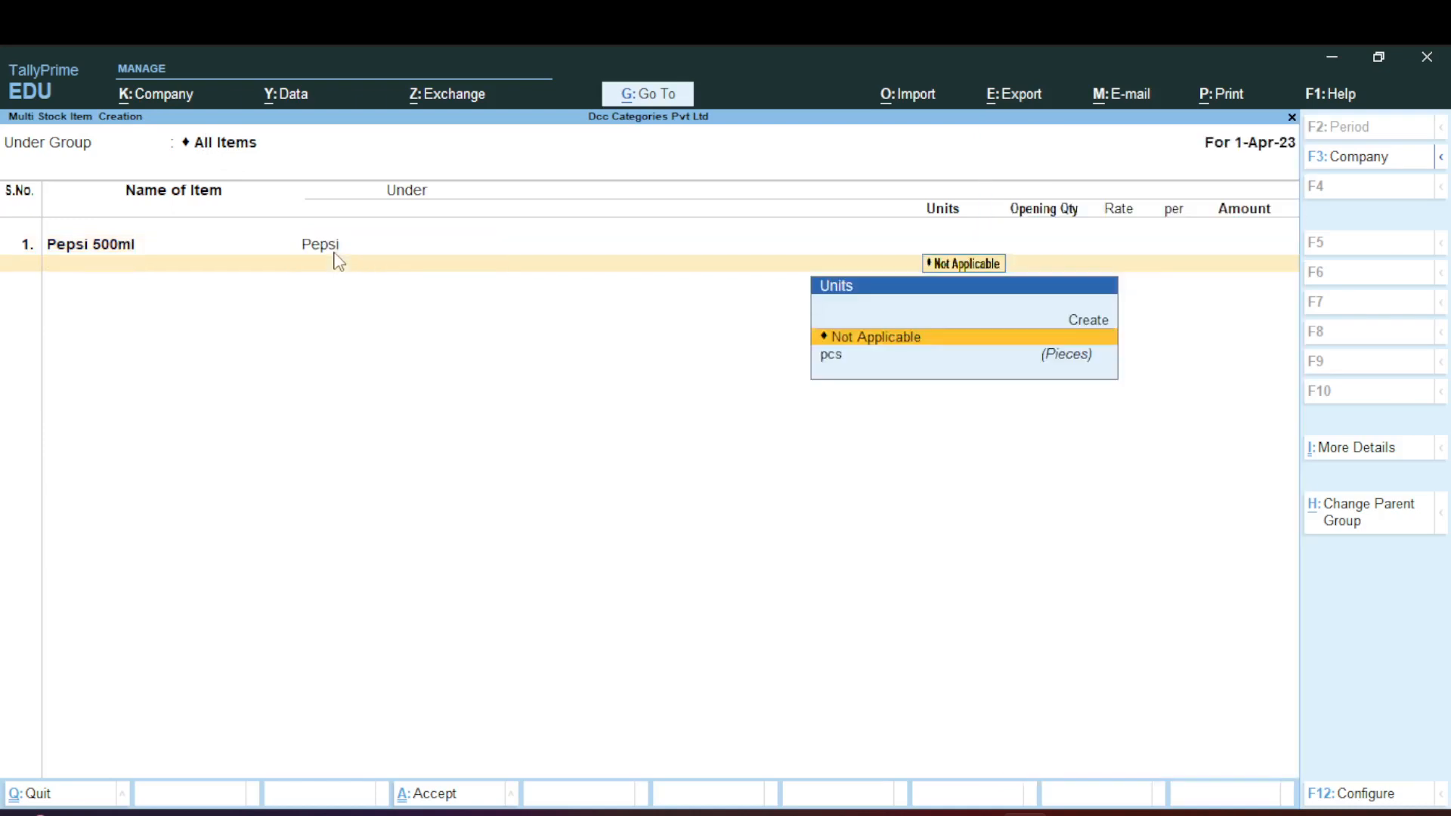
pyautogui.press('Down')
pyautogui.press('Return')
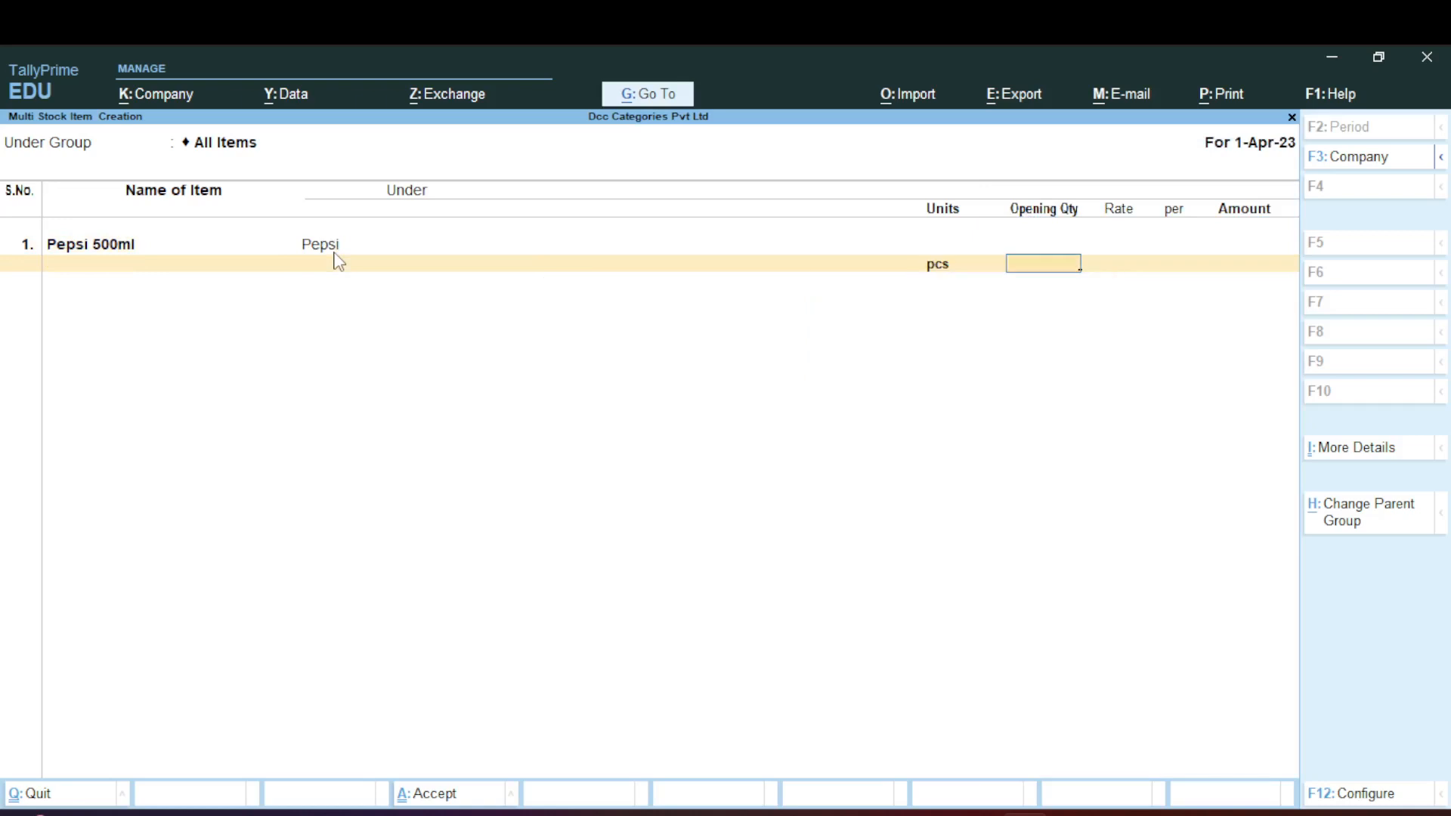
# - Give Pepsi 500ml an opening quantity of 18 pcs at a rate of 32 per piece
pyautogui.write('18')
pyautogui.press('Return')
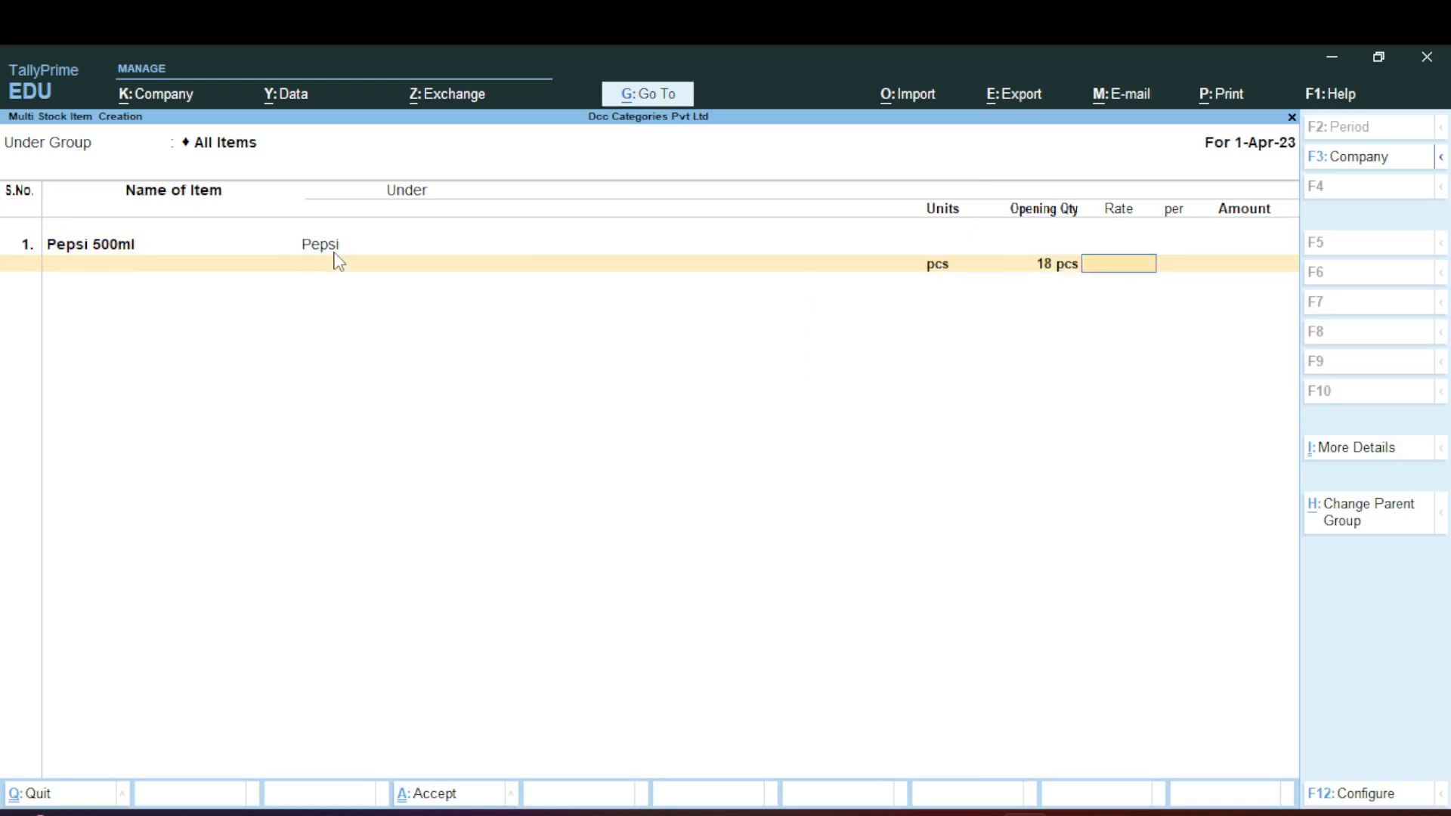
pyautogui.write('32')
pyautogui.press('Return')
pyautogui.press('Return')
pyautogui.press('Return')
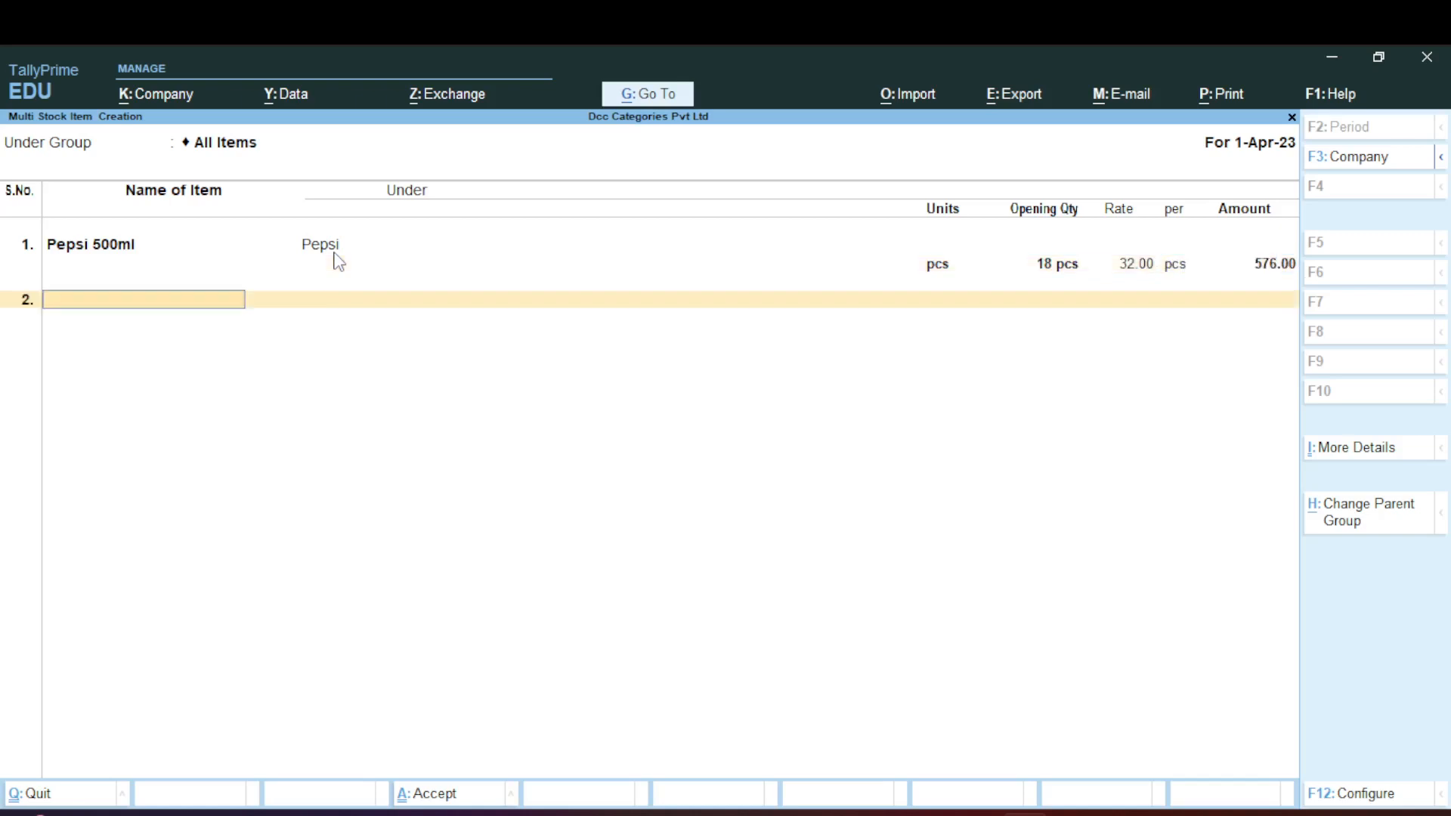
# - Add the stock item Pepsi 1ltr under the Pepsi group with pcs as its unit
pyautogui.write('Pepsi 1ltr')
pyautogui.press('Return')
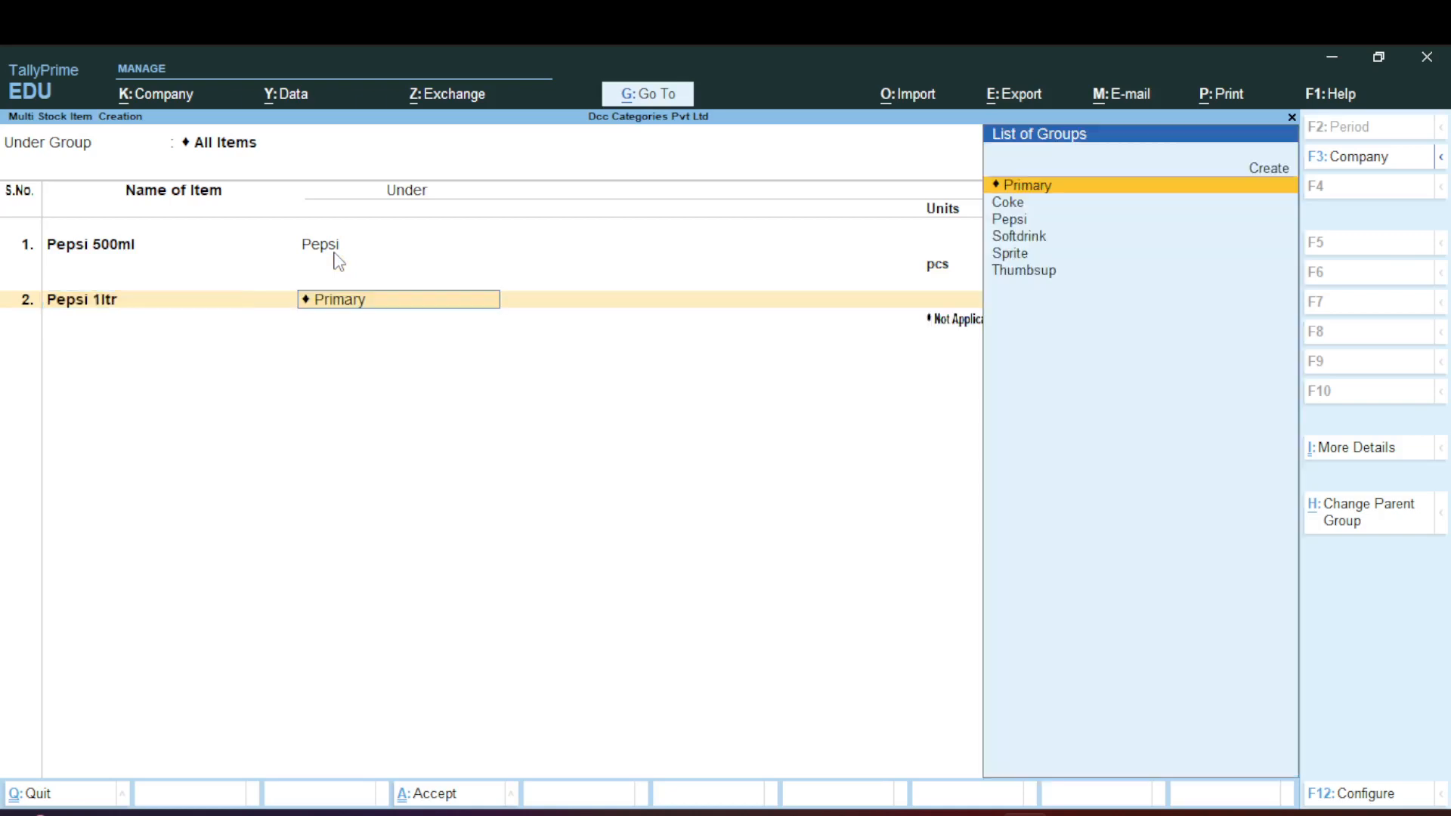
pyautogui.press('Down')
pyautogui.press('Down')
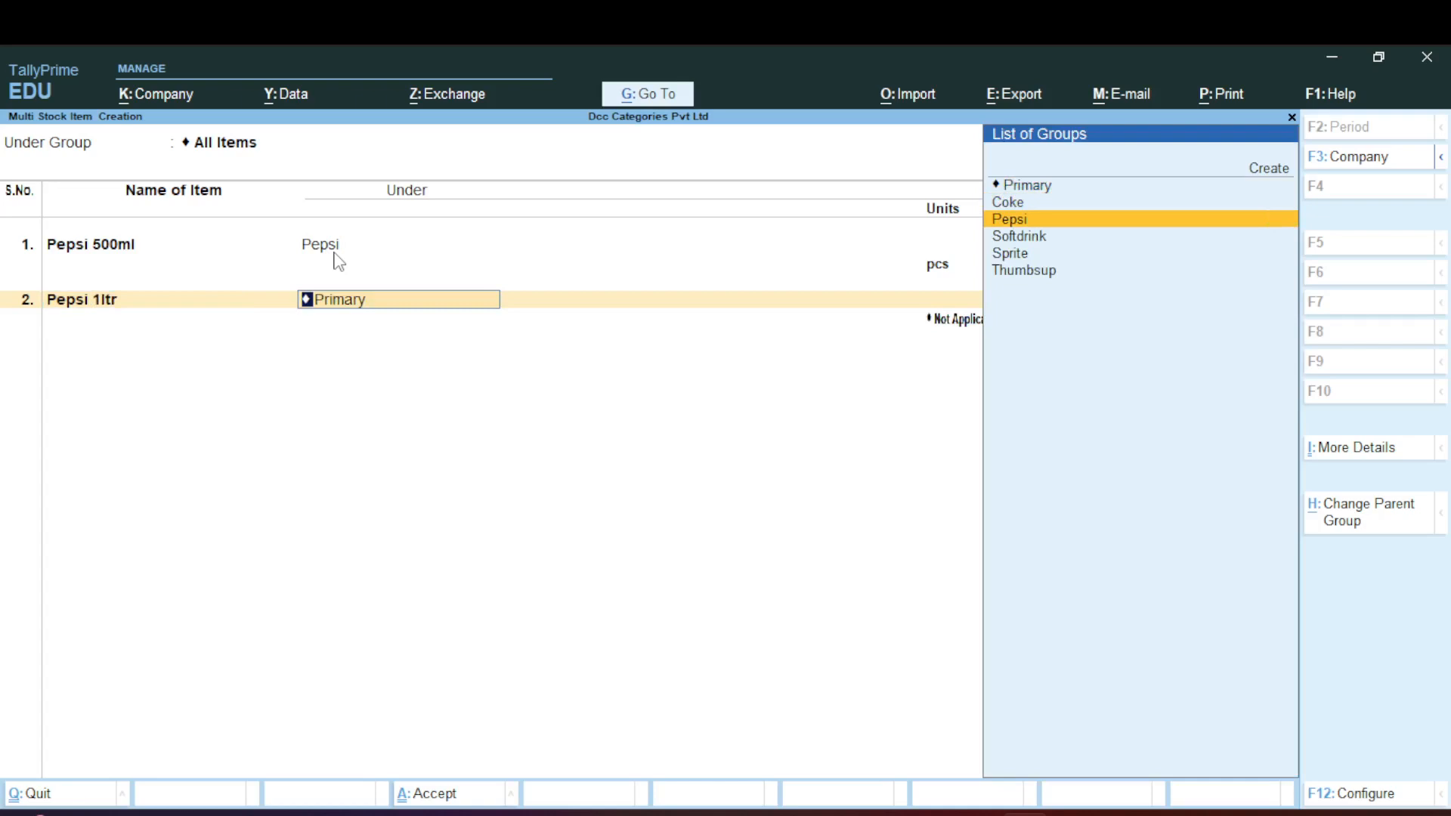
pyautogui.press('Return')
pyautogui.press('Down')
pyautogui.press('Return')
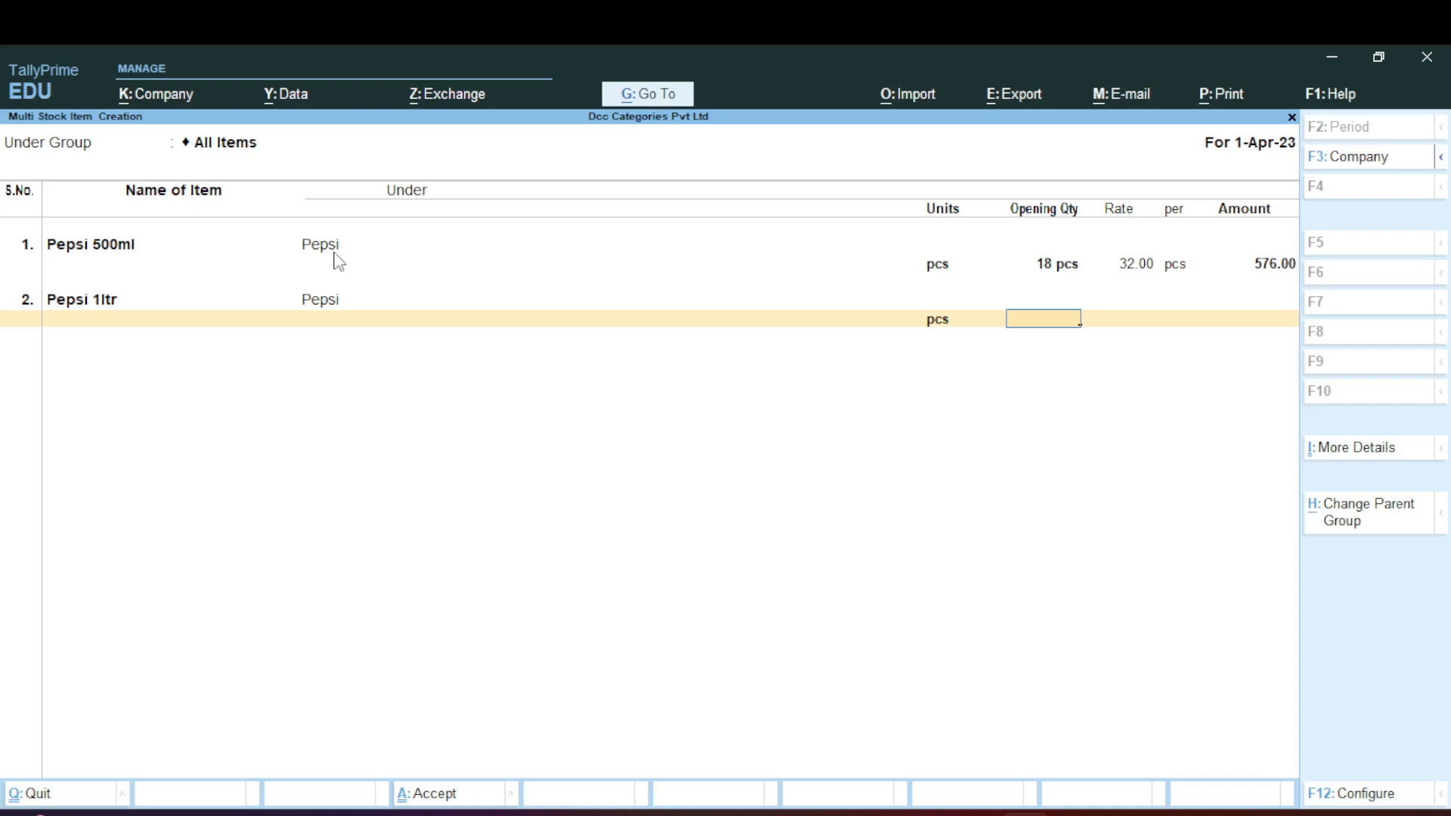
# - Give Pepsi 1ltr an opening quantity of 37 pcs at a rate of 45, and save the entered stock items
pyautogui.write('37')
pyautogui.press('Return')
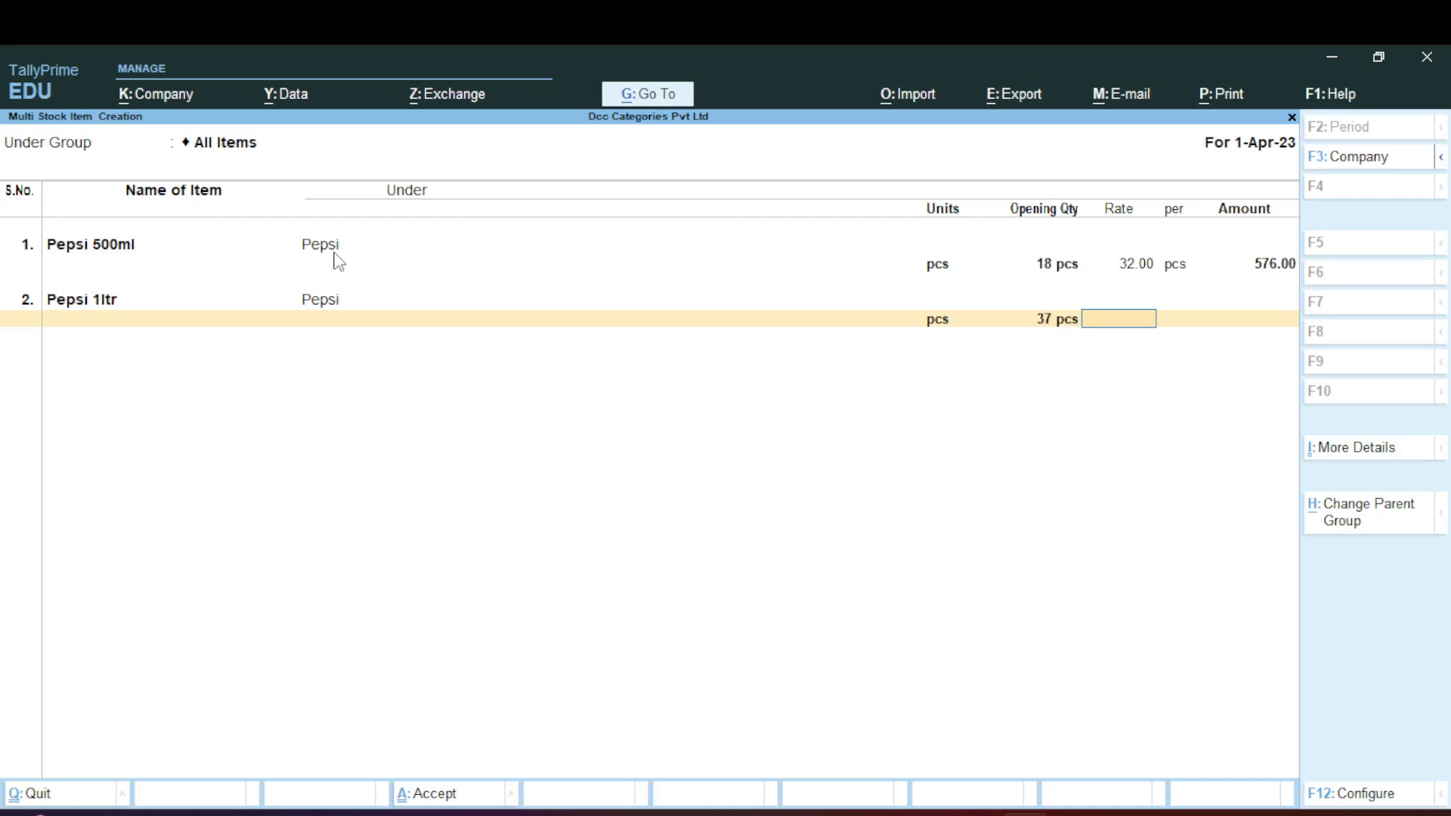
pyautogui.write('45')
pyautogui.press('Return')
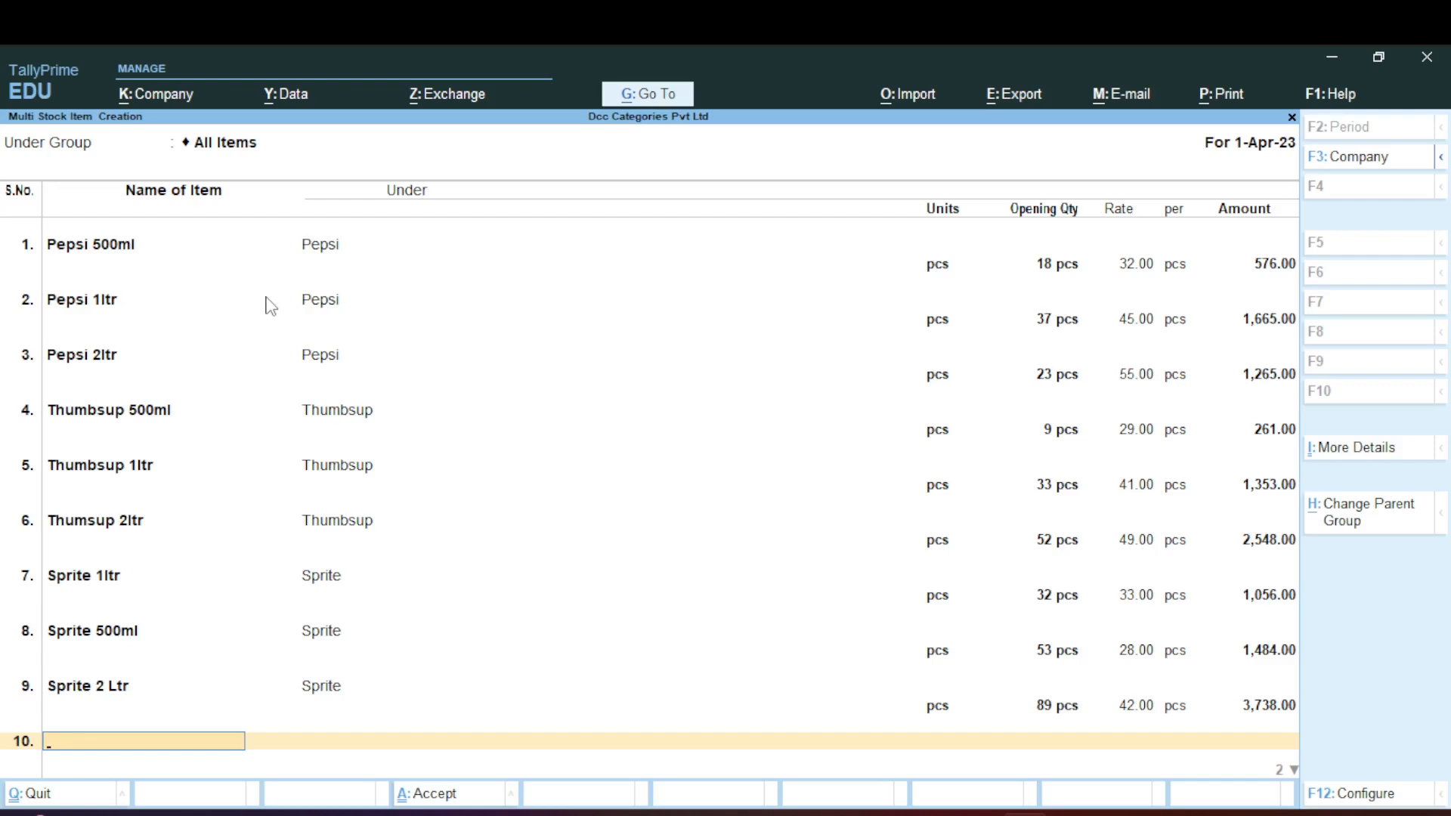
pyautogui.press('Return')
pyautogui.press('Return')
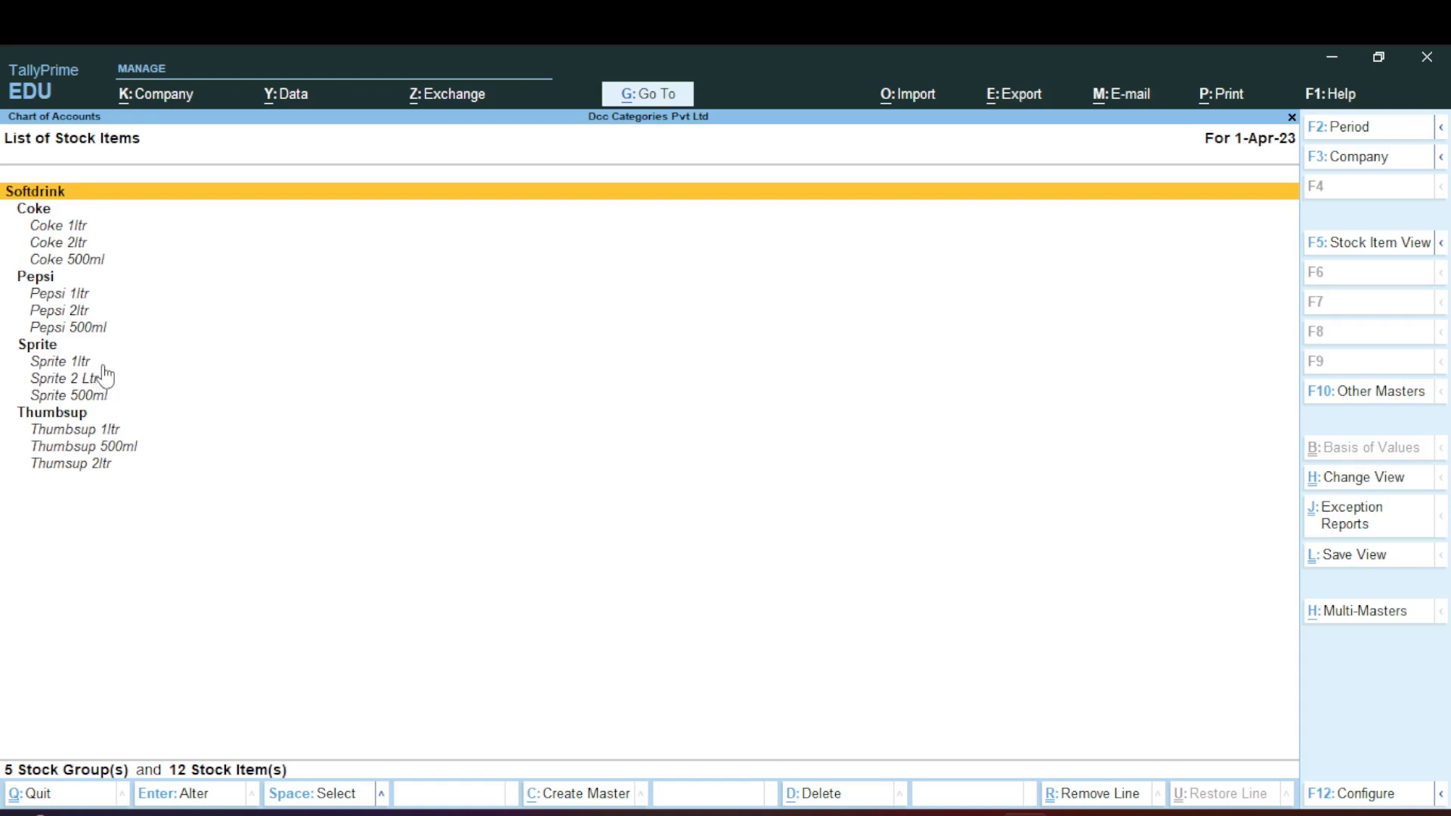
# - Leave the list of stock items and open the Stock Summary report
pyautogui.press('Escape')
pyautogui.press('Escape')
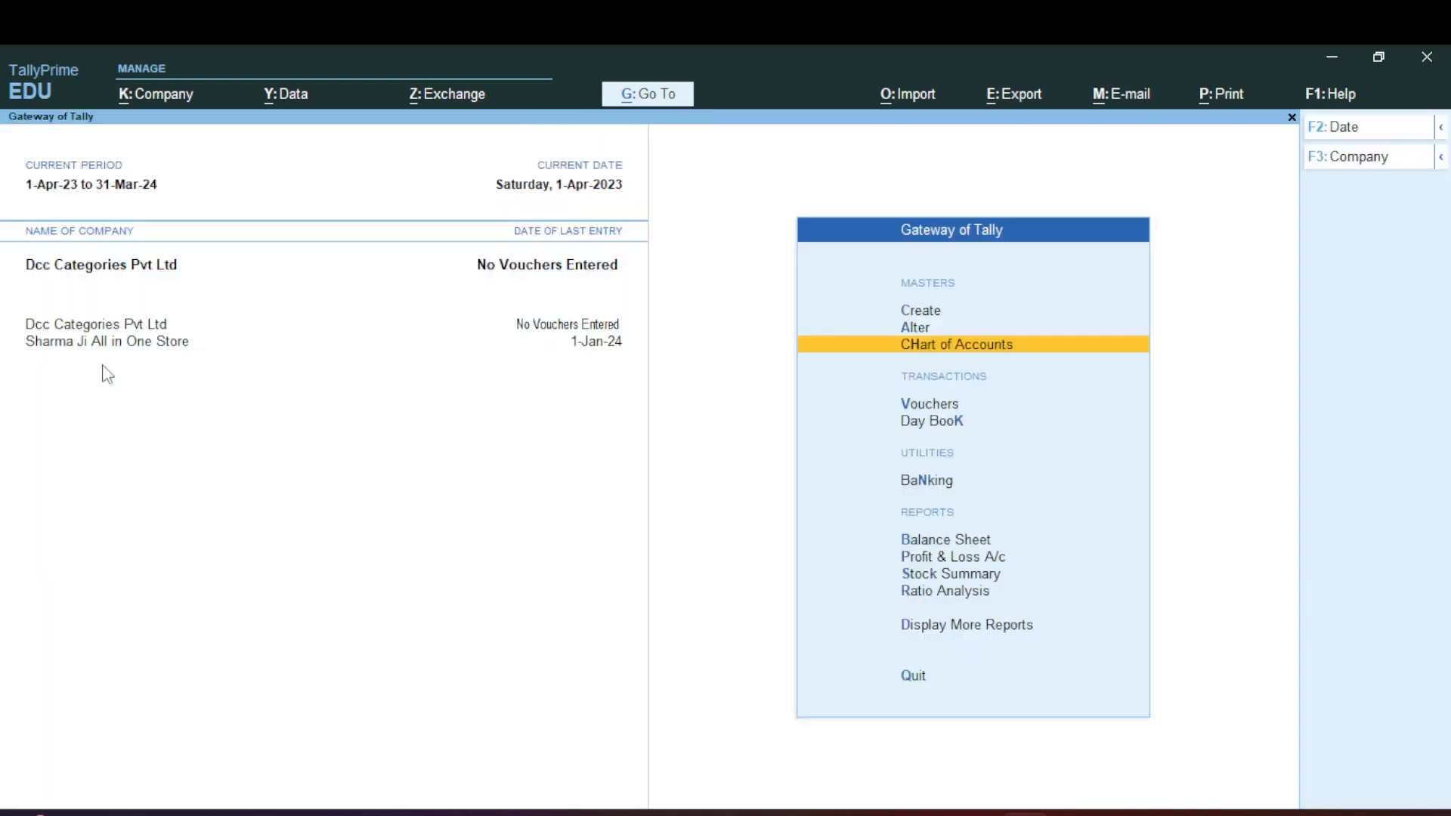
pyautogui.press('Up')
pyautogui.press('Up')
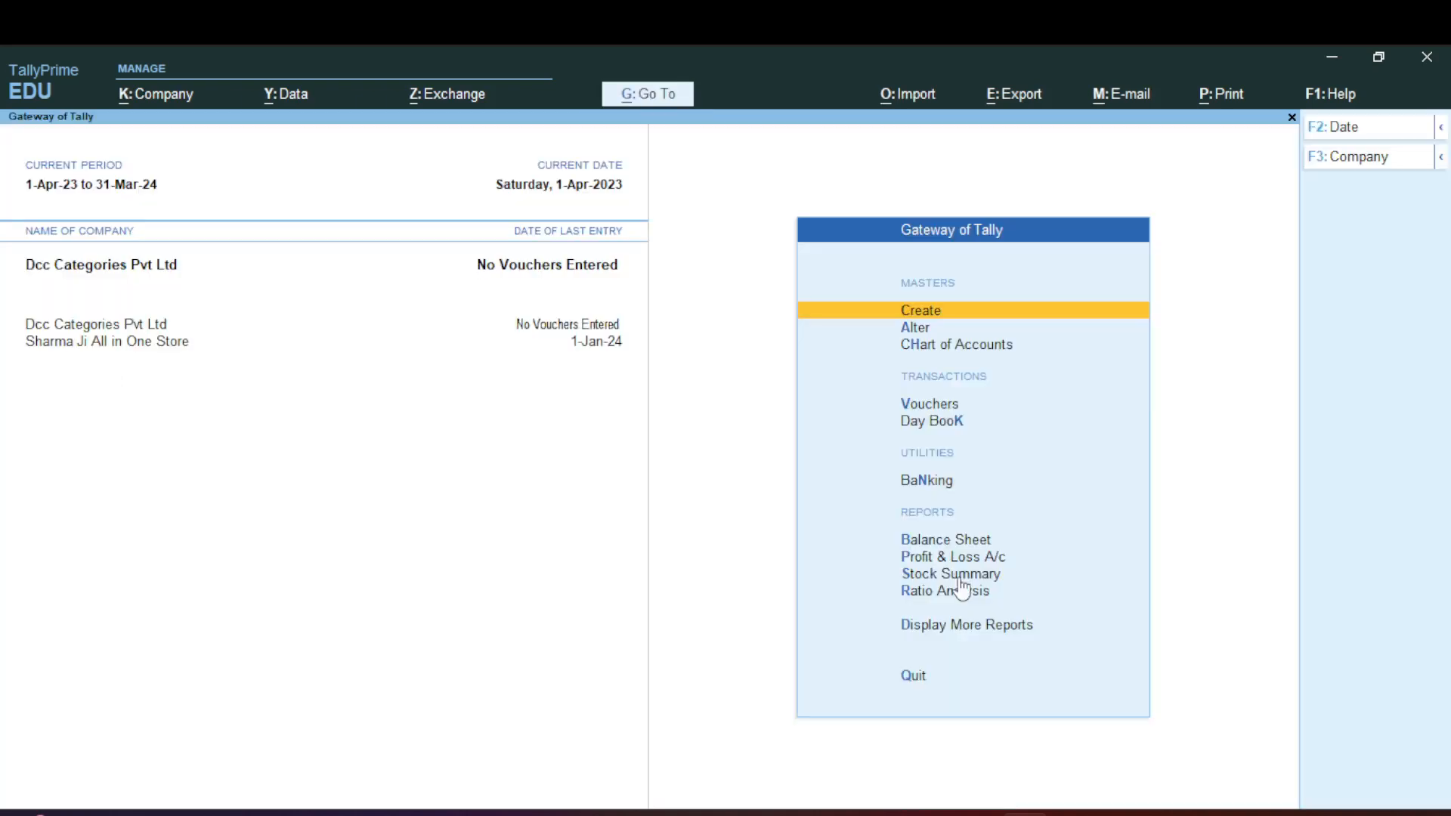
pyautogui.press('Down')
pyautogui.press('Down')
pyautogui.press('Down')
pyautogui.press('Down')
pyautogui.press('Down')
pyautogui.press('Down')
pyautogui.press('Down')
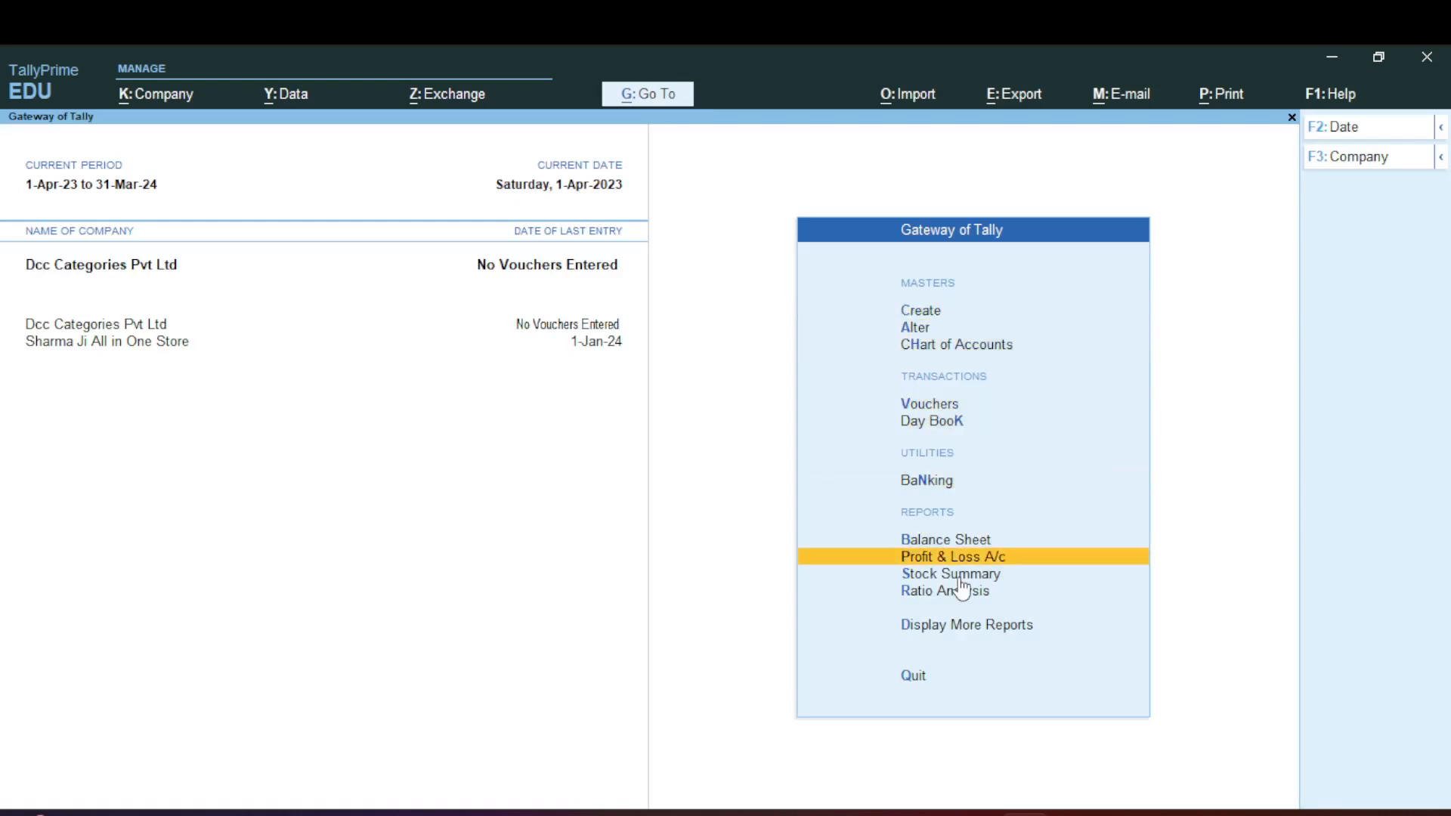
pyautogui.press('Down')
pyautogui.press('Return')
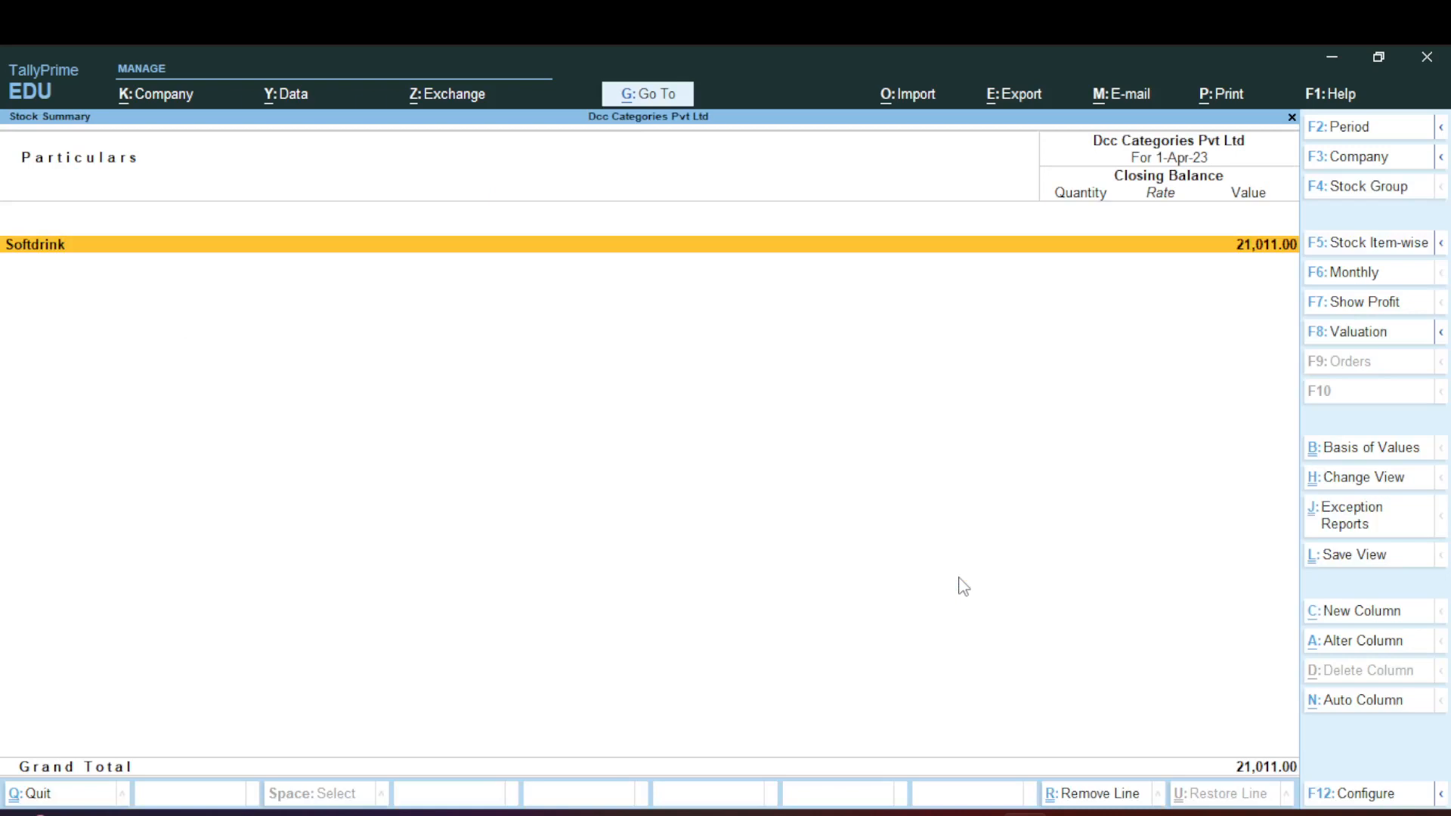
# - Show the Stock Summary in detailed format and set it to expand all levels
pyautogui.hotkey('alt', 'F5')
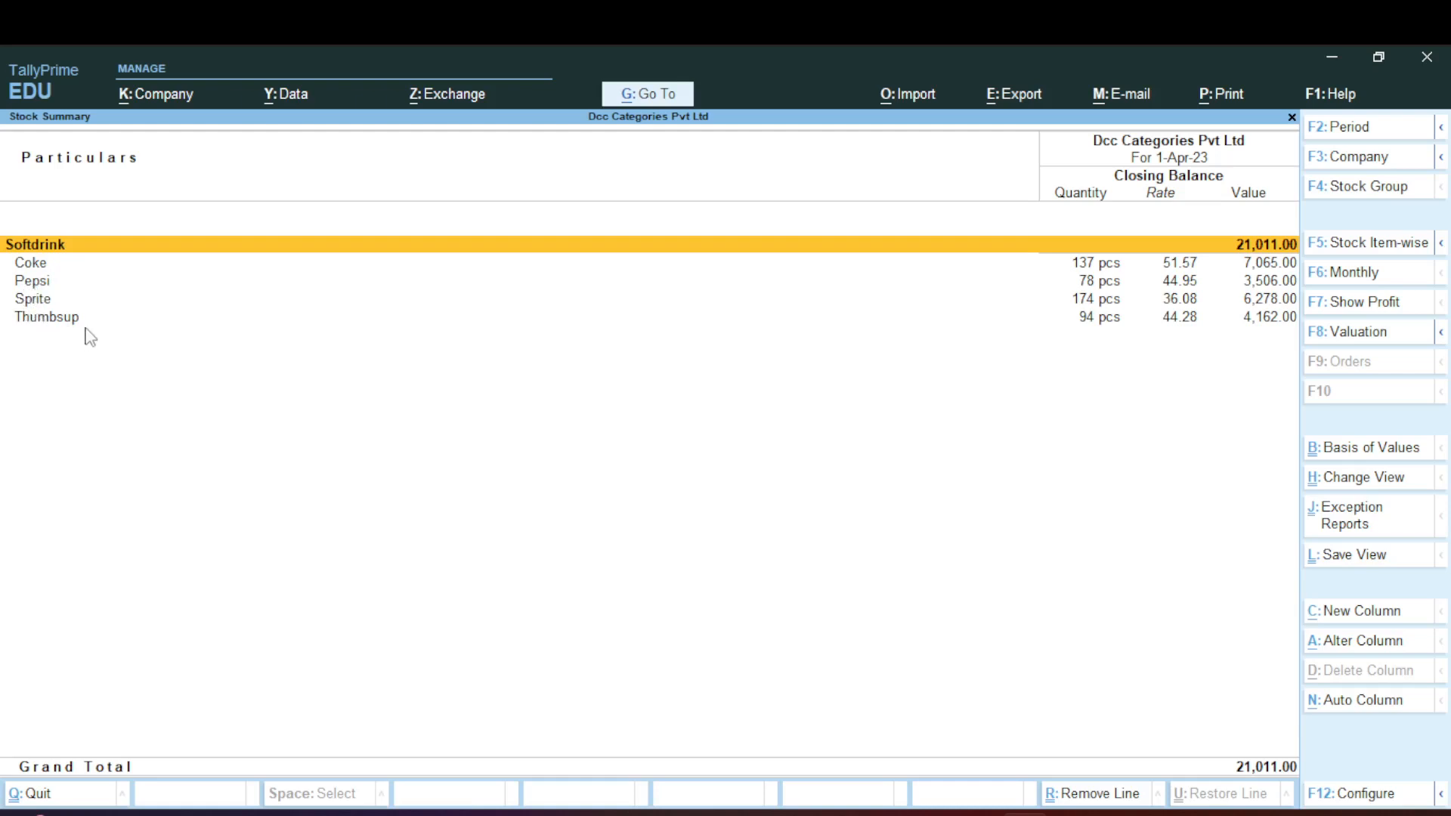
pyautogui.press('F12')
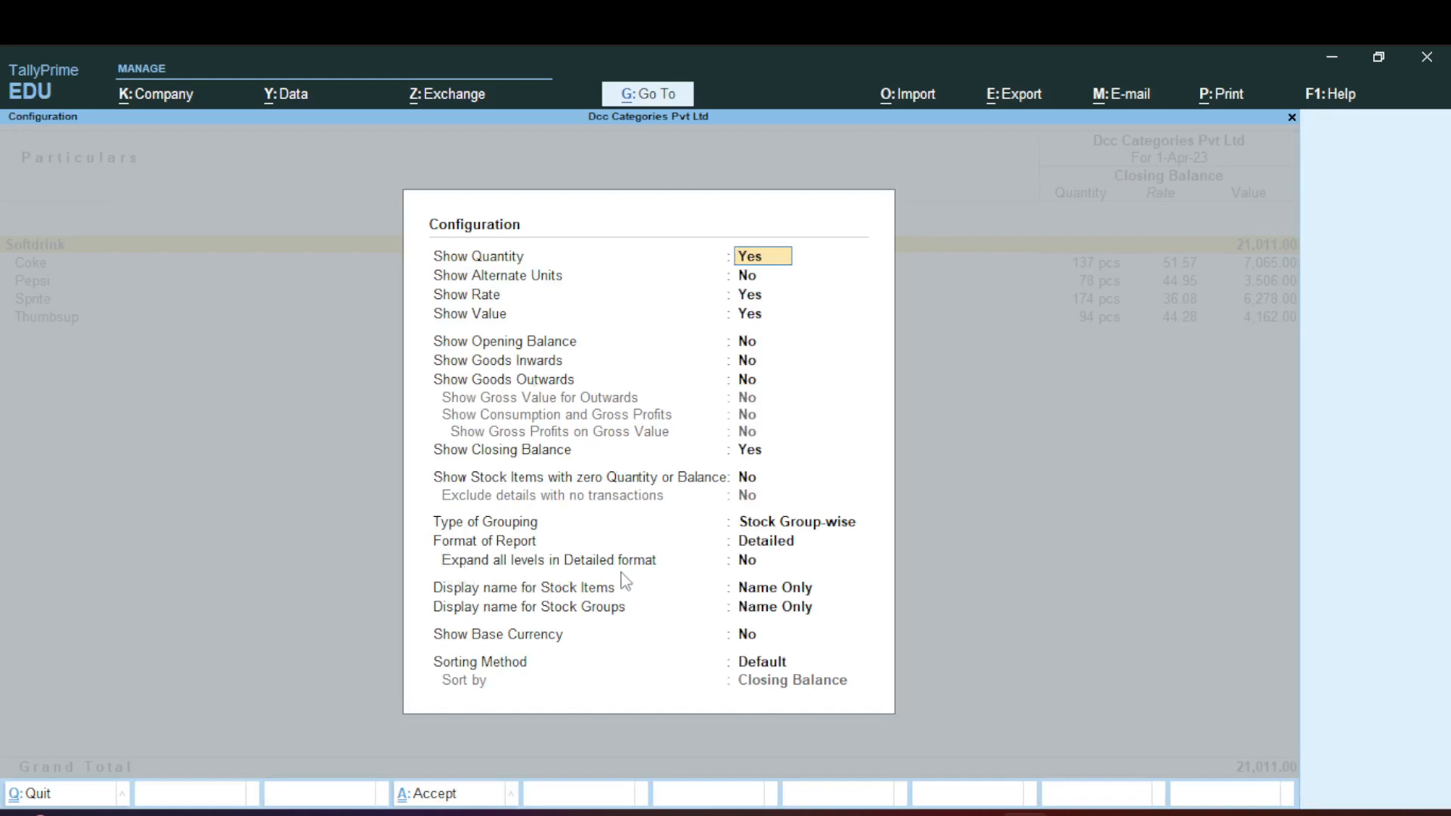
pyautogui.click(747, 562)
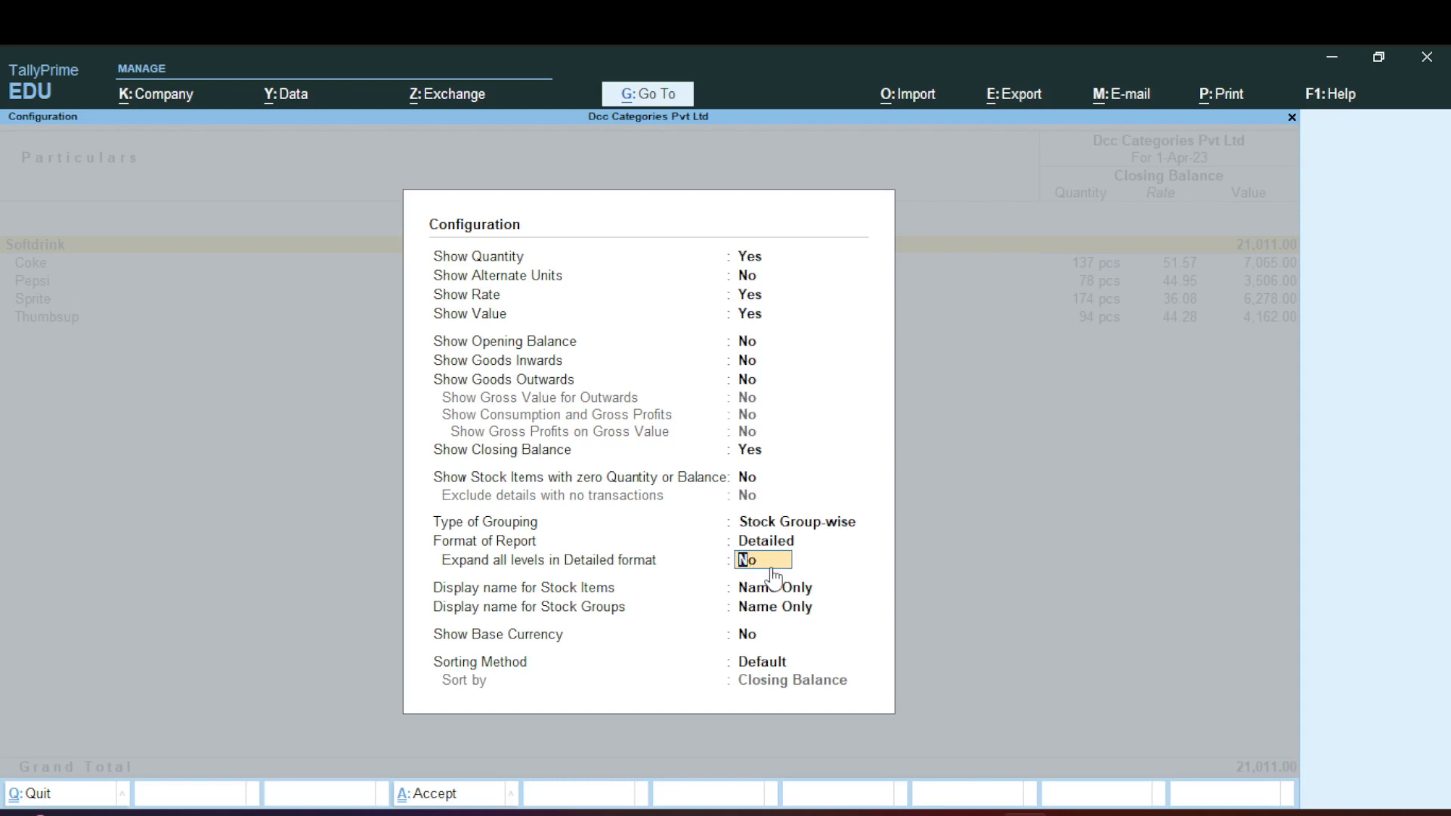
pyautogui.write('y')
pyautogui.press('Return')
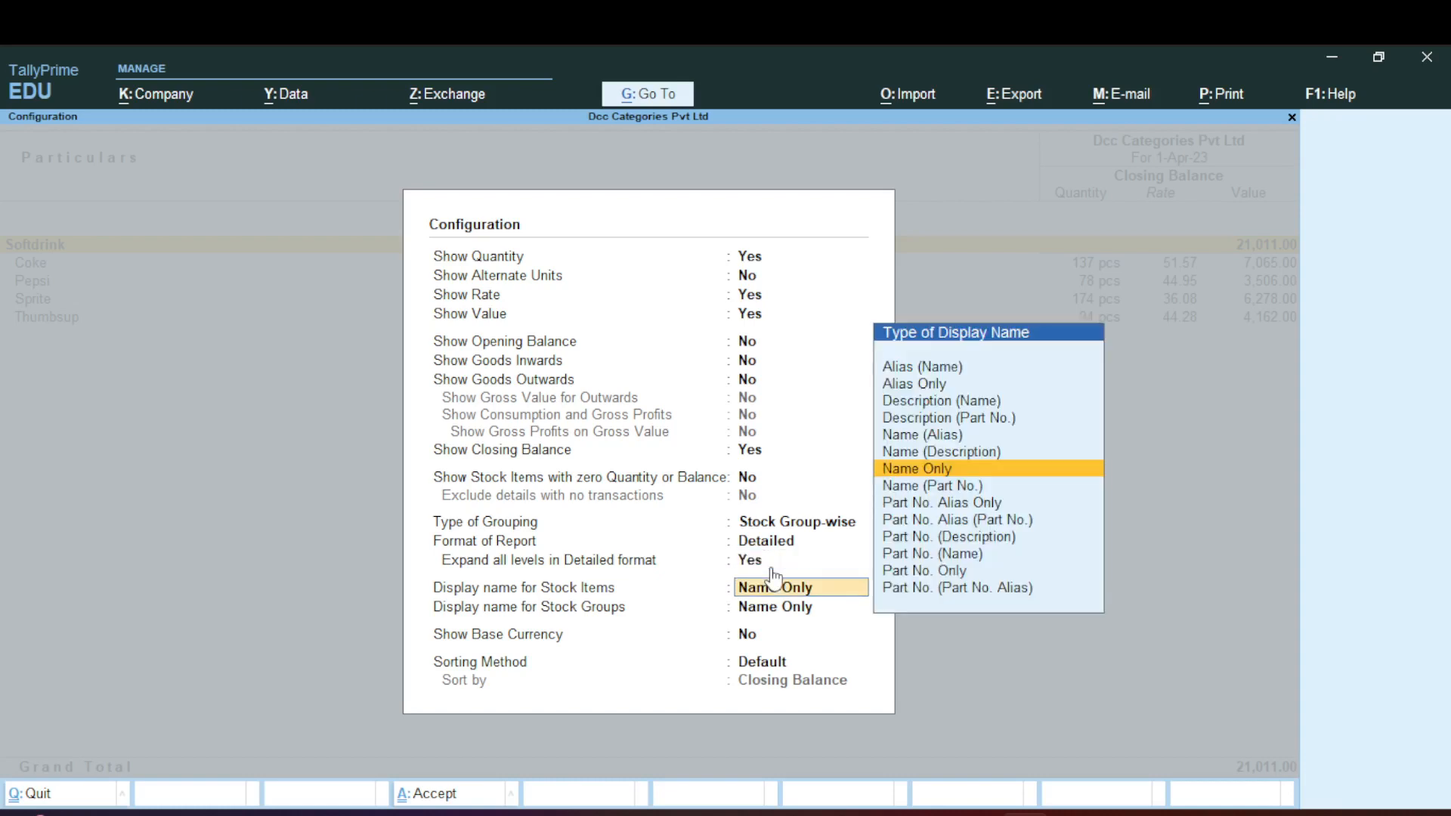
pyautogui.hotkey('ctrl', 'a')
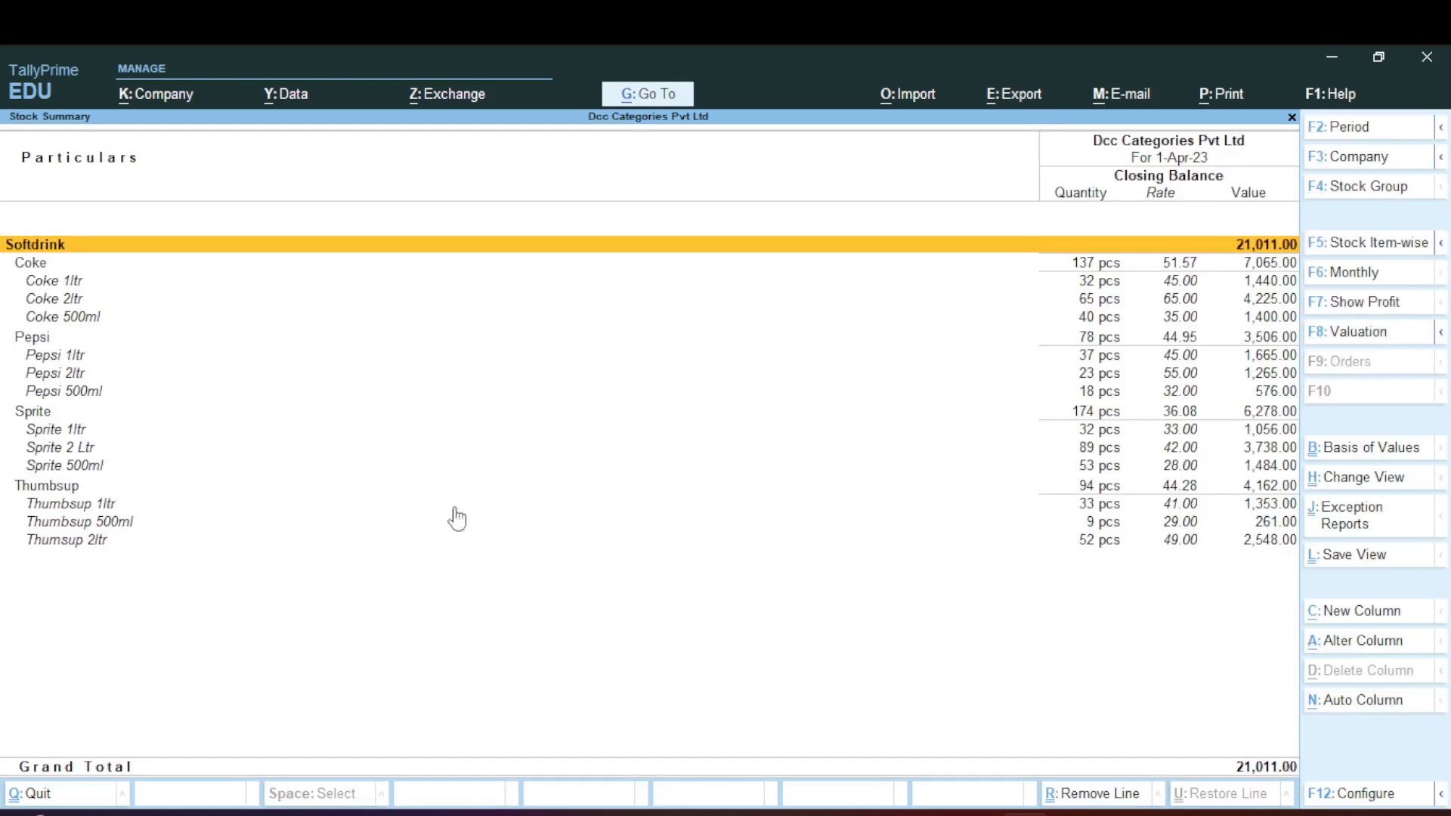
# - Examine the closing quantity, rate and value of the items under Coke, Pepsi, Sprite and Thumbsup in the Stock Summary
pyautogui.click(60, 283)
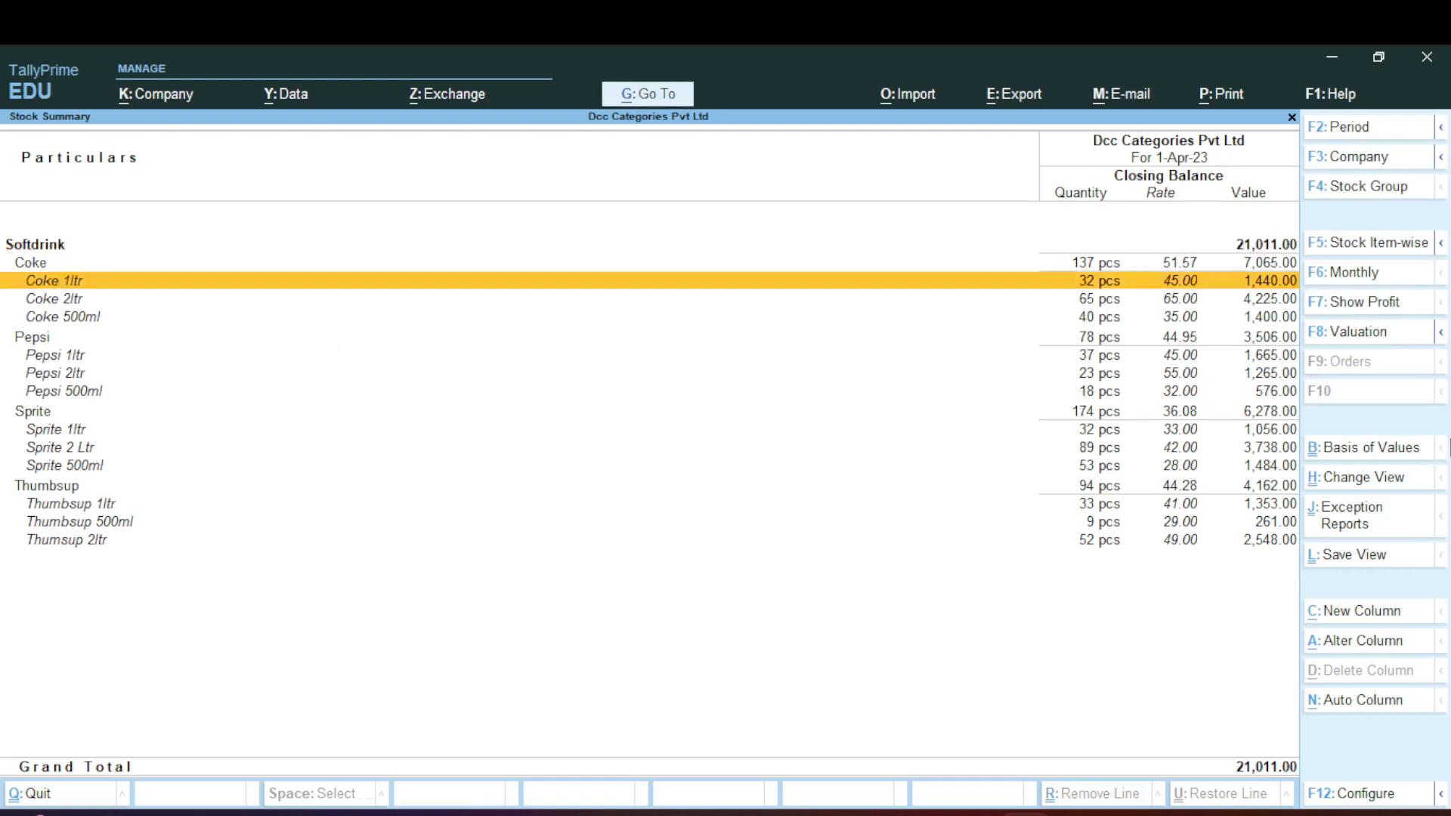
pyautogui.press('Down')
pyautogui.press('Down')
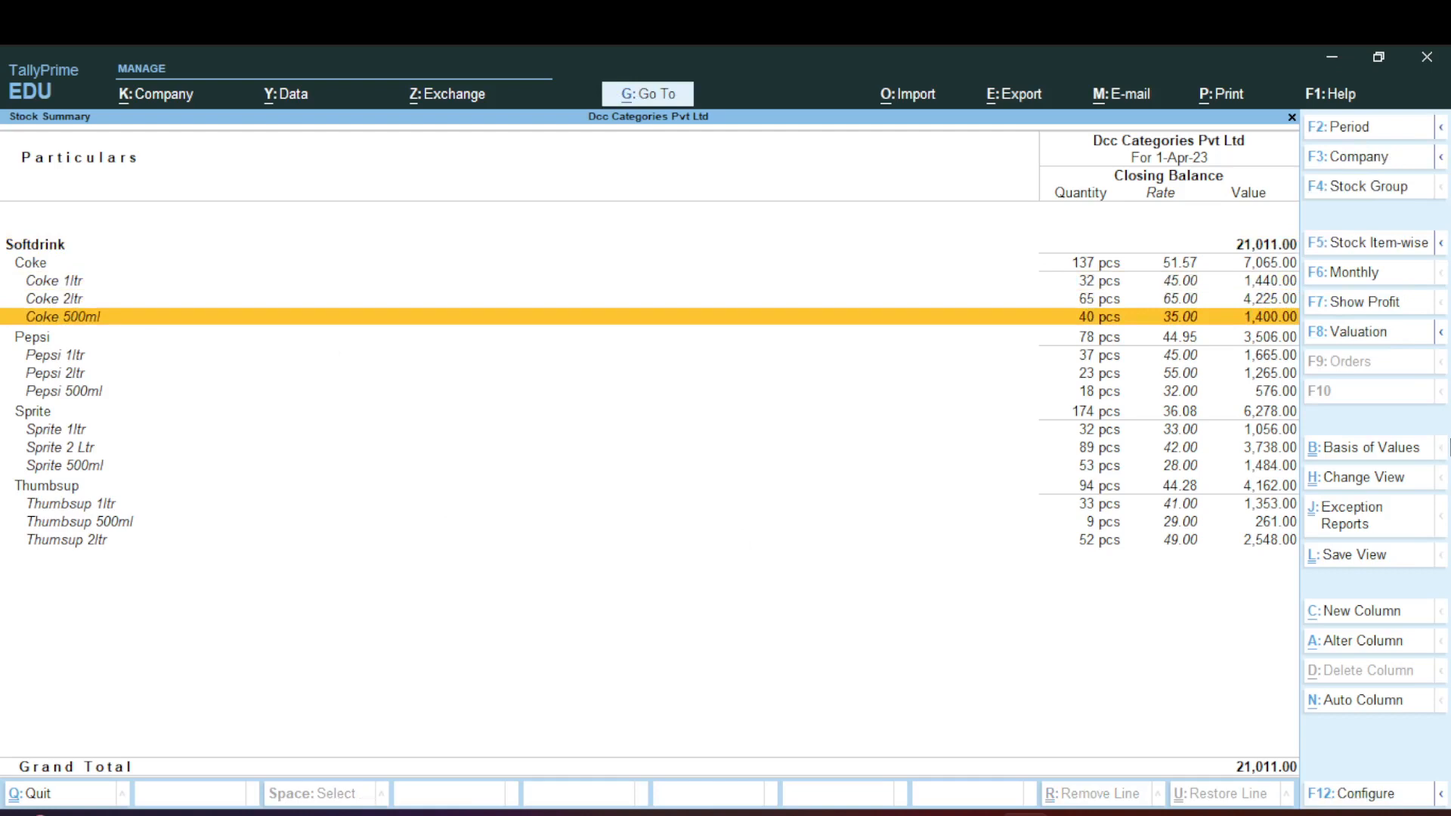
pyautogui.press('Down')
pyautogui.press('Down')
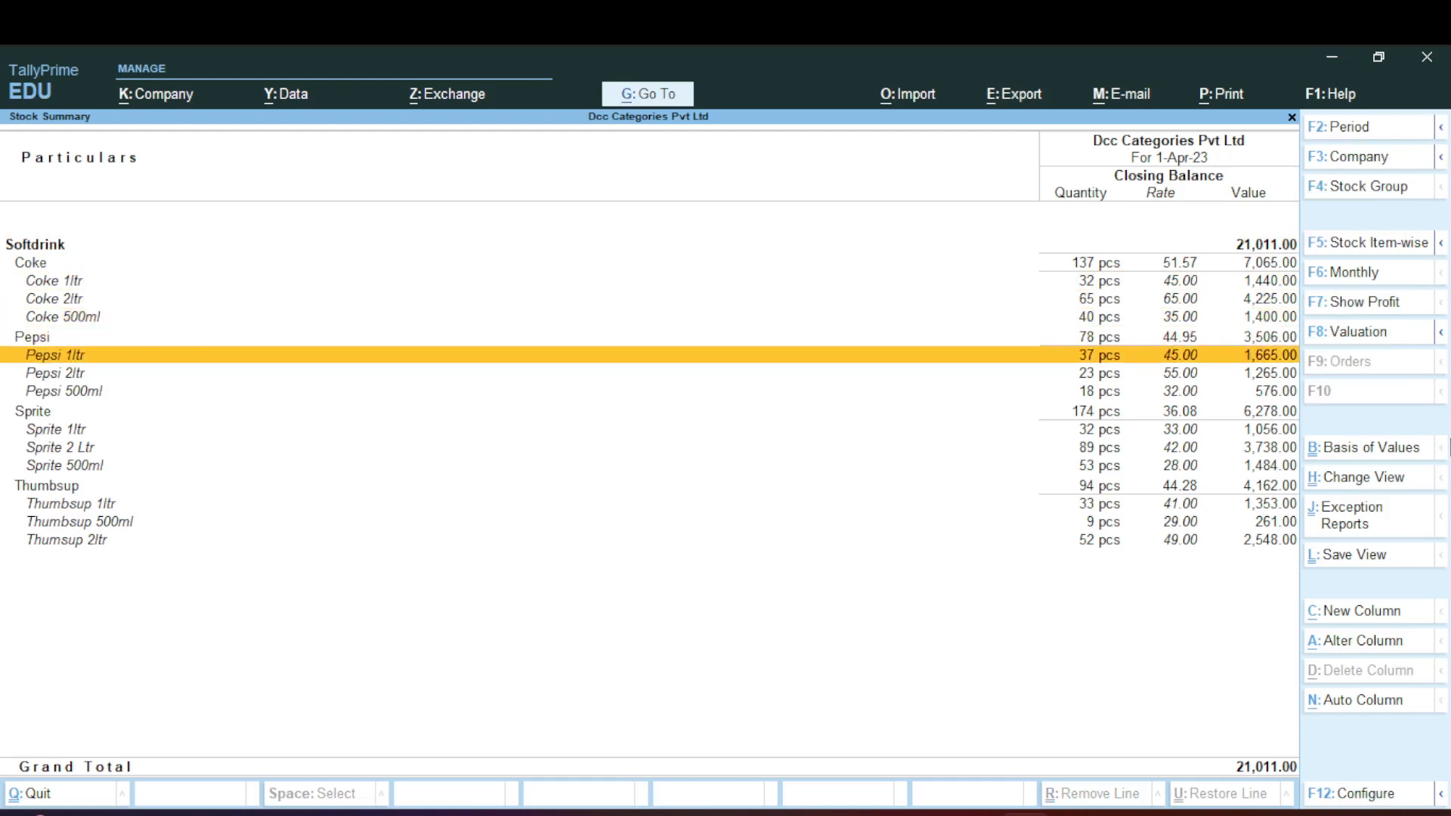
pyautogui.press('Down')
pyautogui.press('Down')
pyautogui.press('Down')
pyautogui.press('Down')
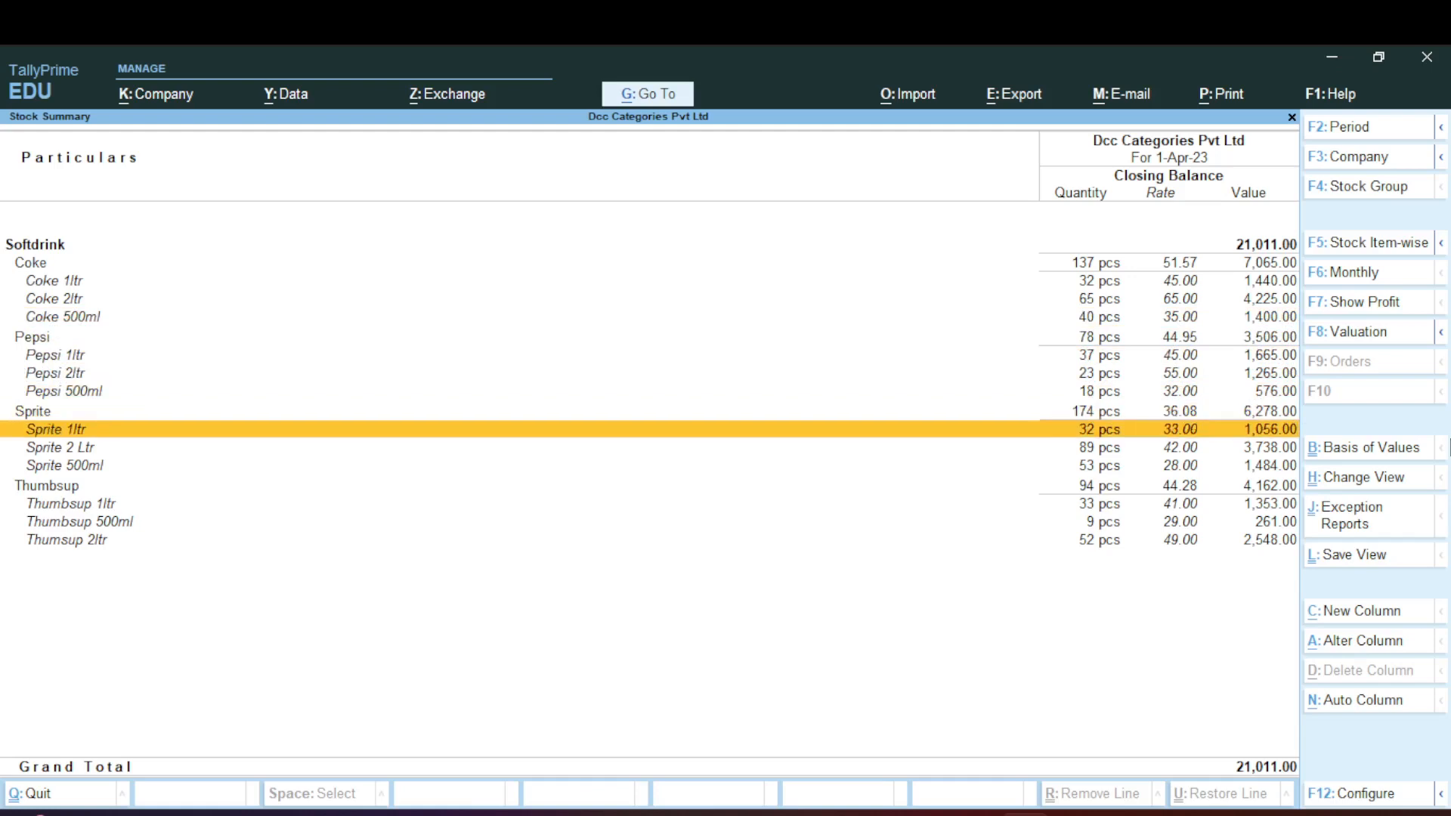
pyautogui.press('Down')
pyautogui.press('Down')
pyautogui.press('Down')
pyautogui.press('Down')
pyautogui.press('Down')
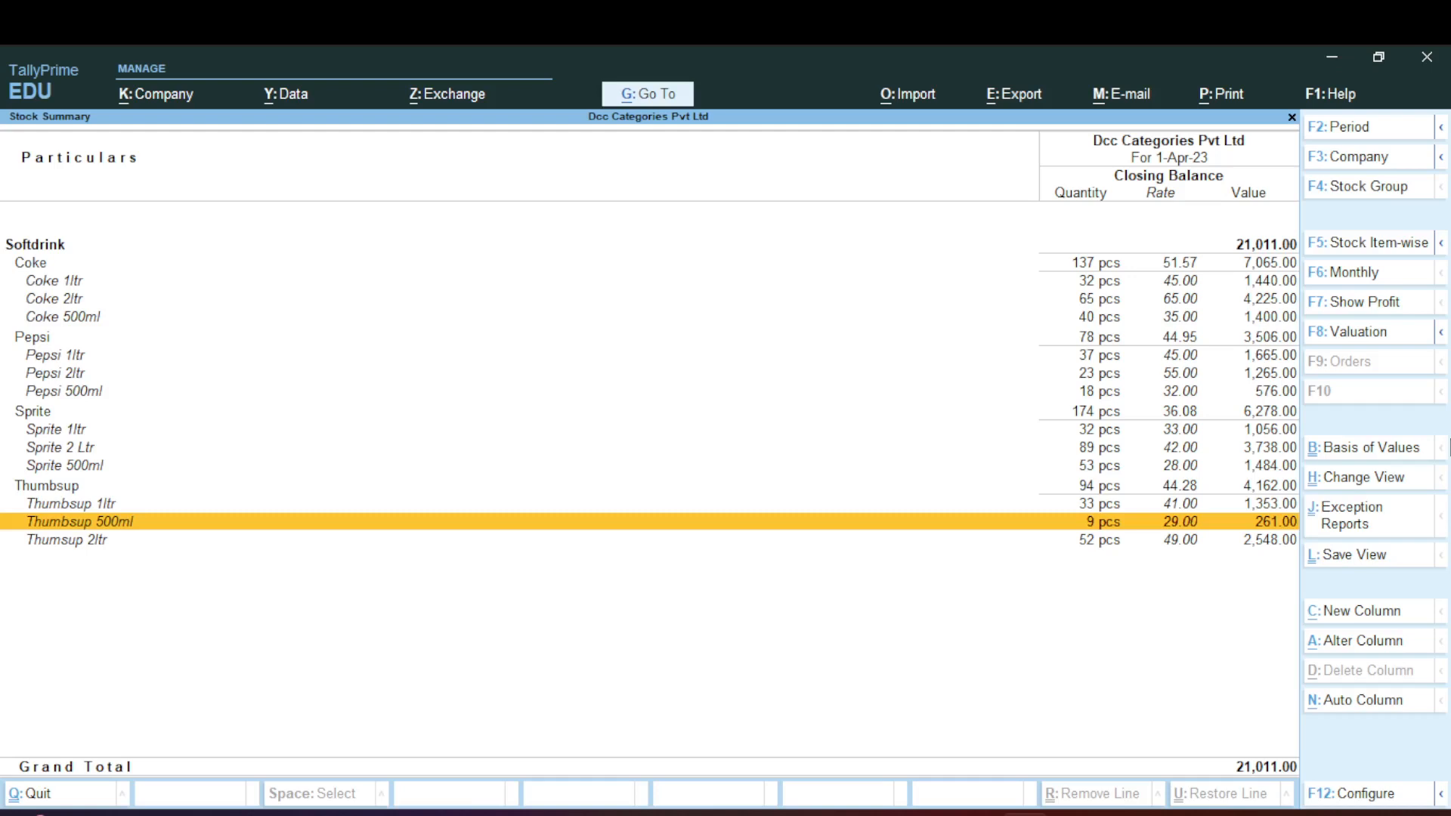
# - Go back to Coke 1ltr and compare the 1ltr items of Coke, Pepsi, Sprite and Thumbsup across their groups
pyautogui.press('Up')
pyautogui.press('Up')
pyautogui.press('Up')
pyautogui.press('Up')
pyautogui.press('Up')
pyautogui.press('Up')
pyautogui.press('Up')
pyautogui.press('Up')
pyautogui.press('Up')
pyautogui.press('Up')
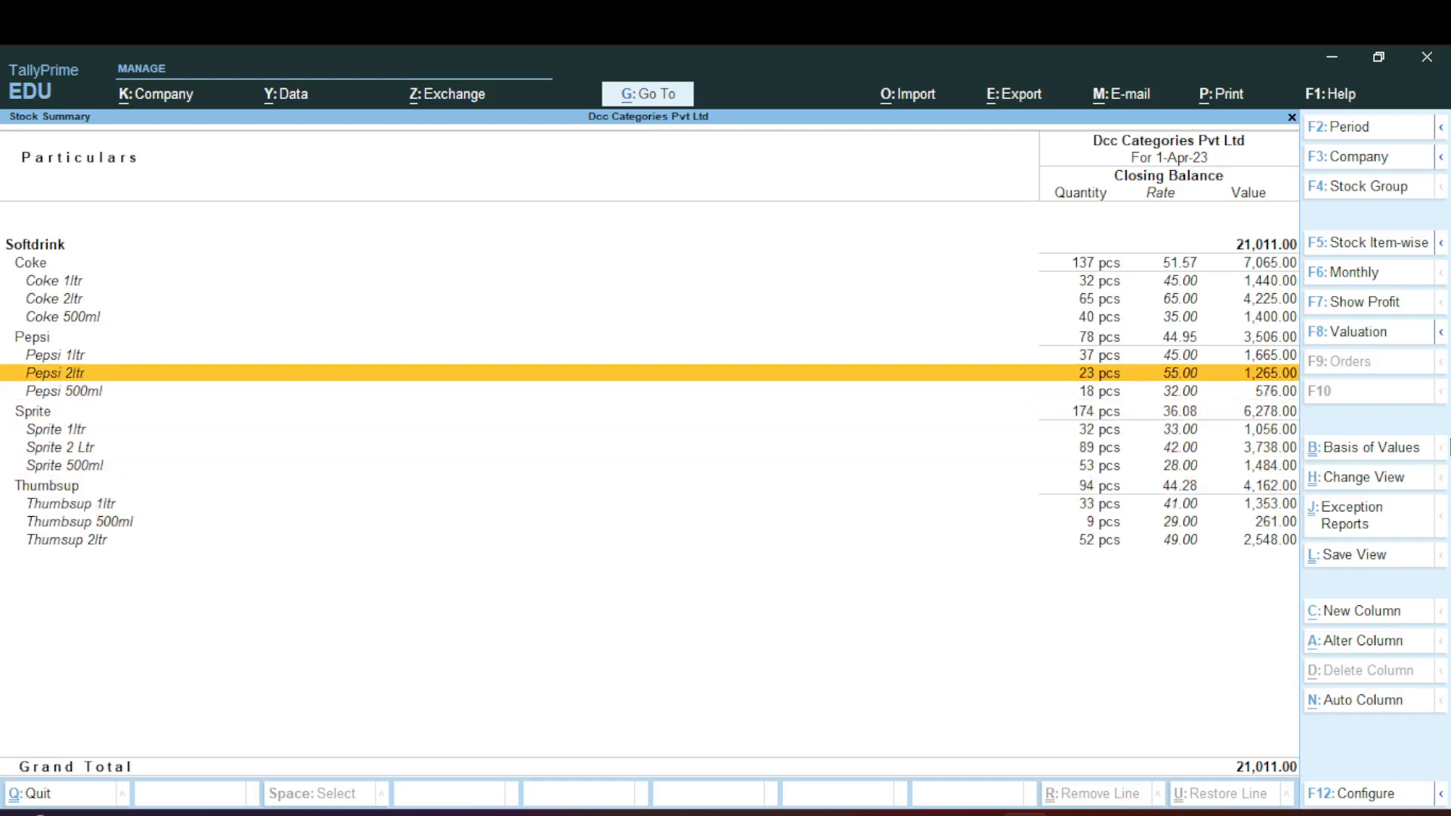
pyautogui.press('Up')
pyautogui.press('Up')
pyautogui.press('Up')
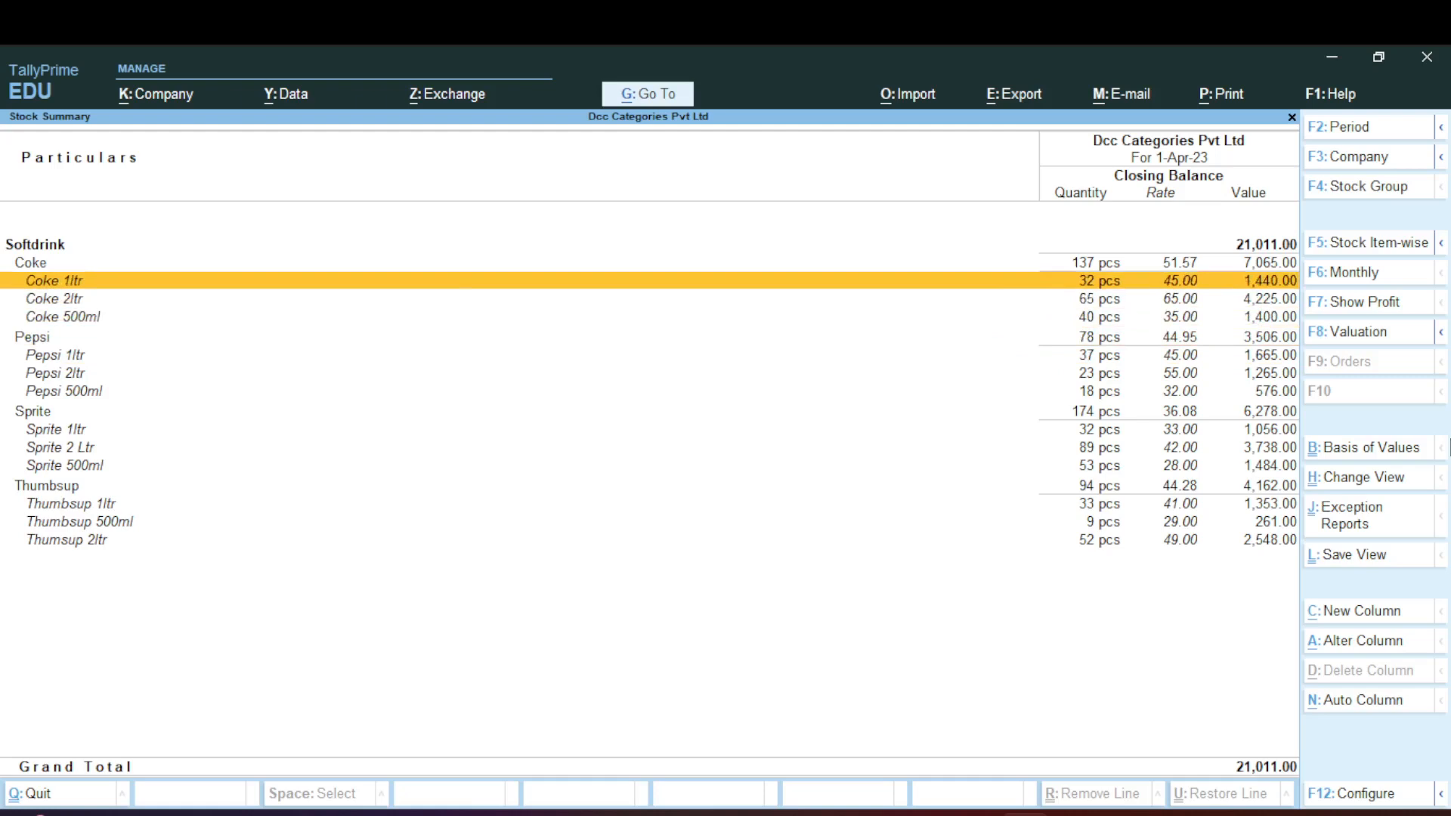
pyautogui.press('Down')
pyautogui.press('Down')
pyautogui.press('Down')
pyautogui.press('Down')
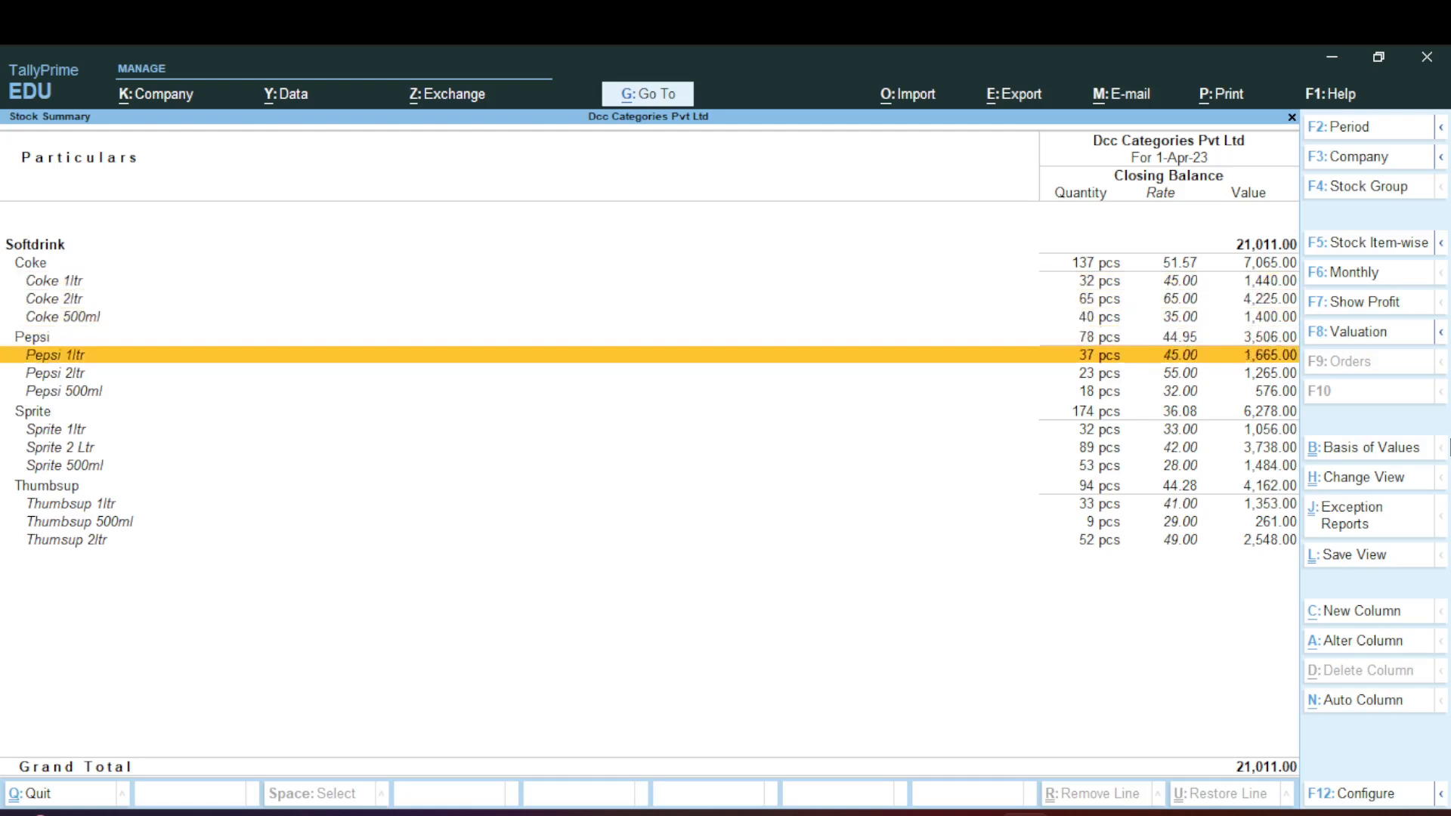
pyautogui.press('Down')
pyautogui.press('Down')
pyautogui.press('Down')
pyautogui.press('Down')
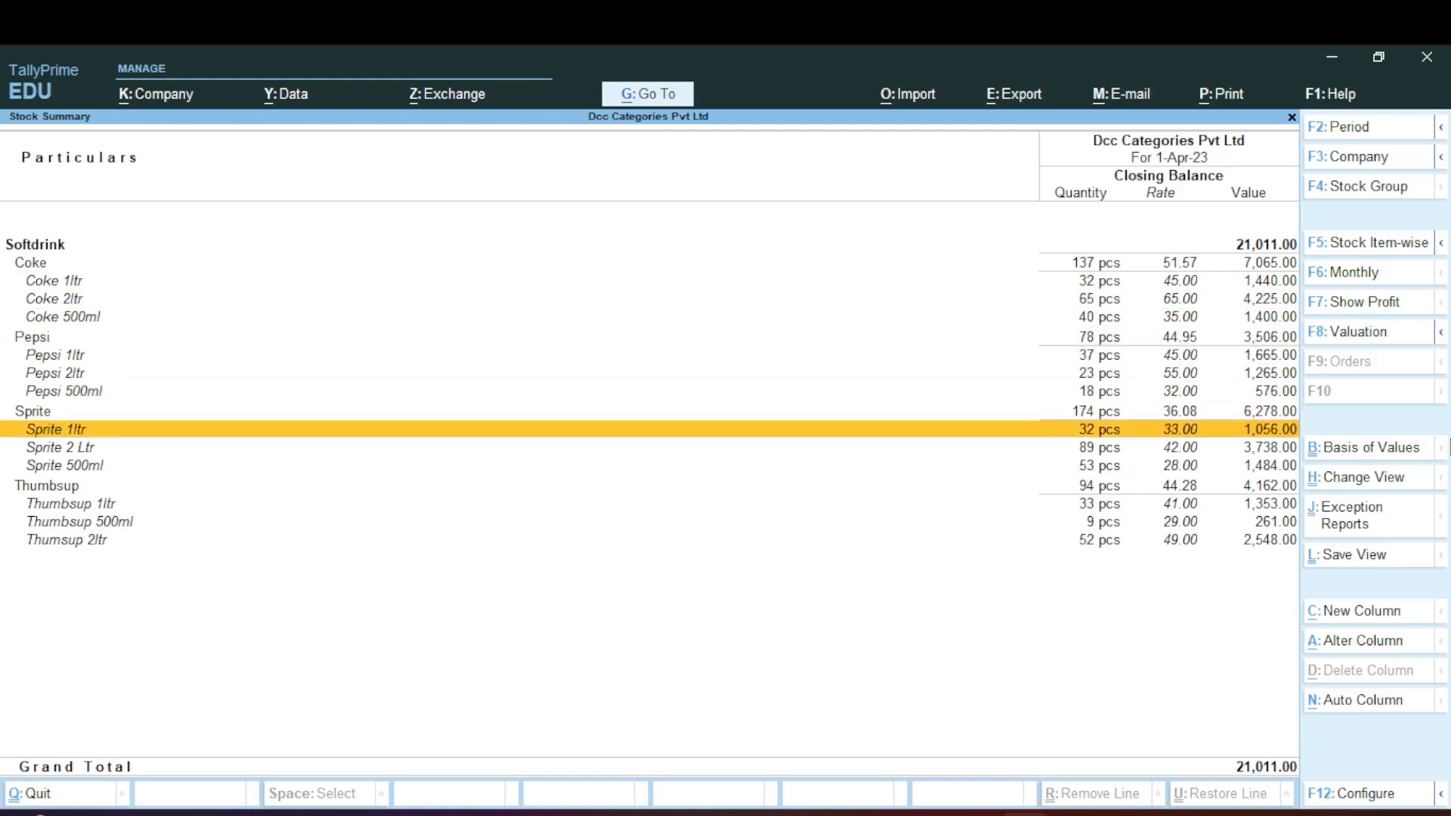
pyautogui.press('Down')
pyautogui.press('Down')
pyautogui.press('Down')
pyautogui.press('Down')
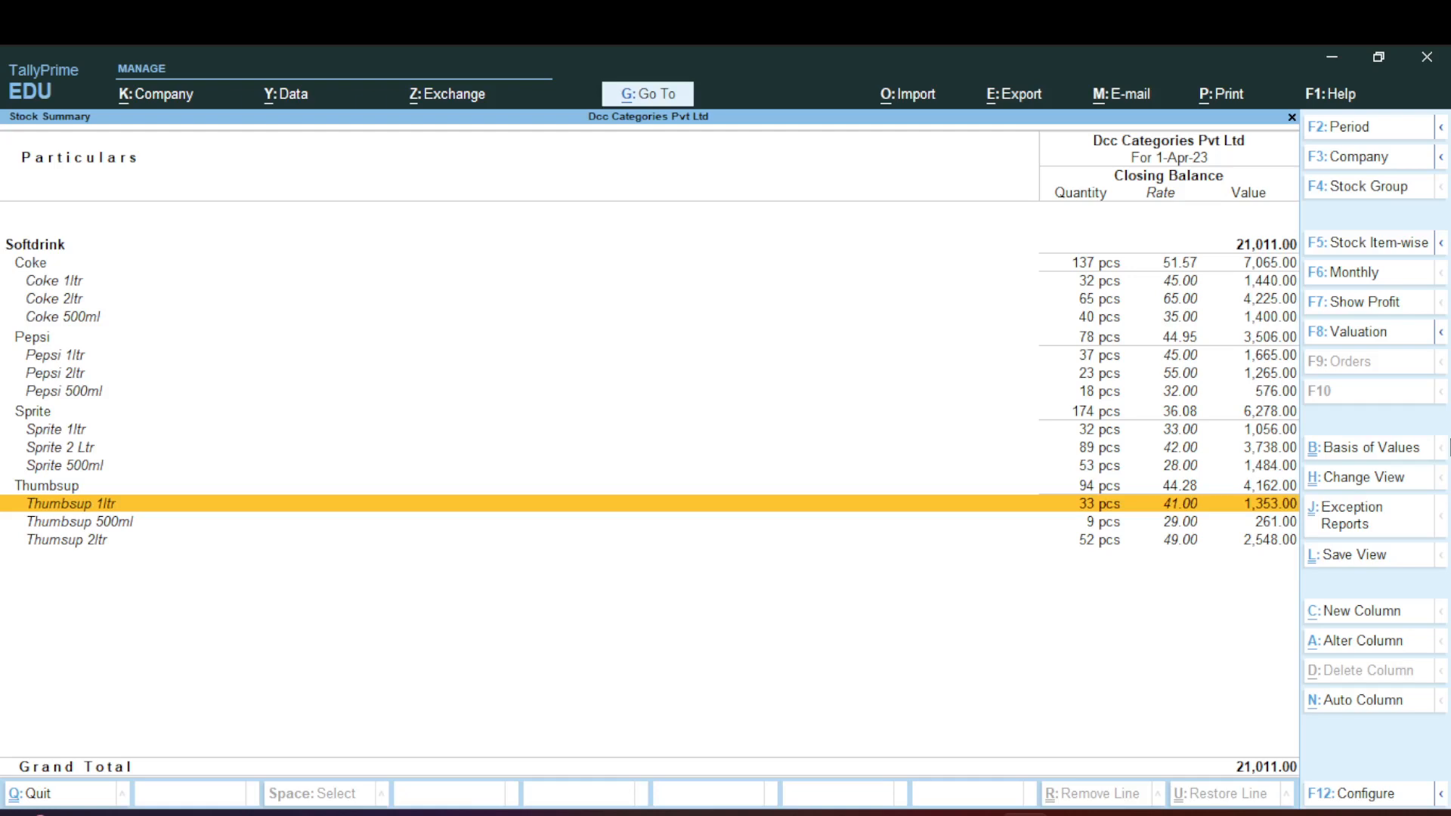
# - Switch to the Stock categories document in Word and highlight in yellow the line about creating the same items for pepsi, sprite and thumbsup
pyautogui.hotkey('alt', 'Tab')
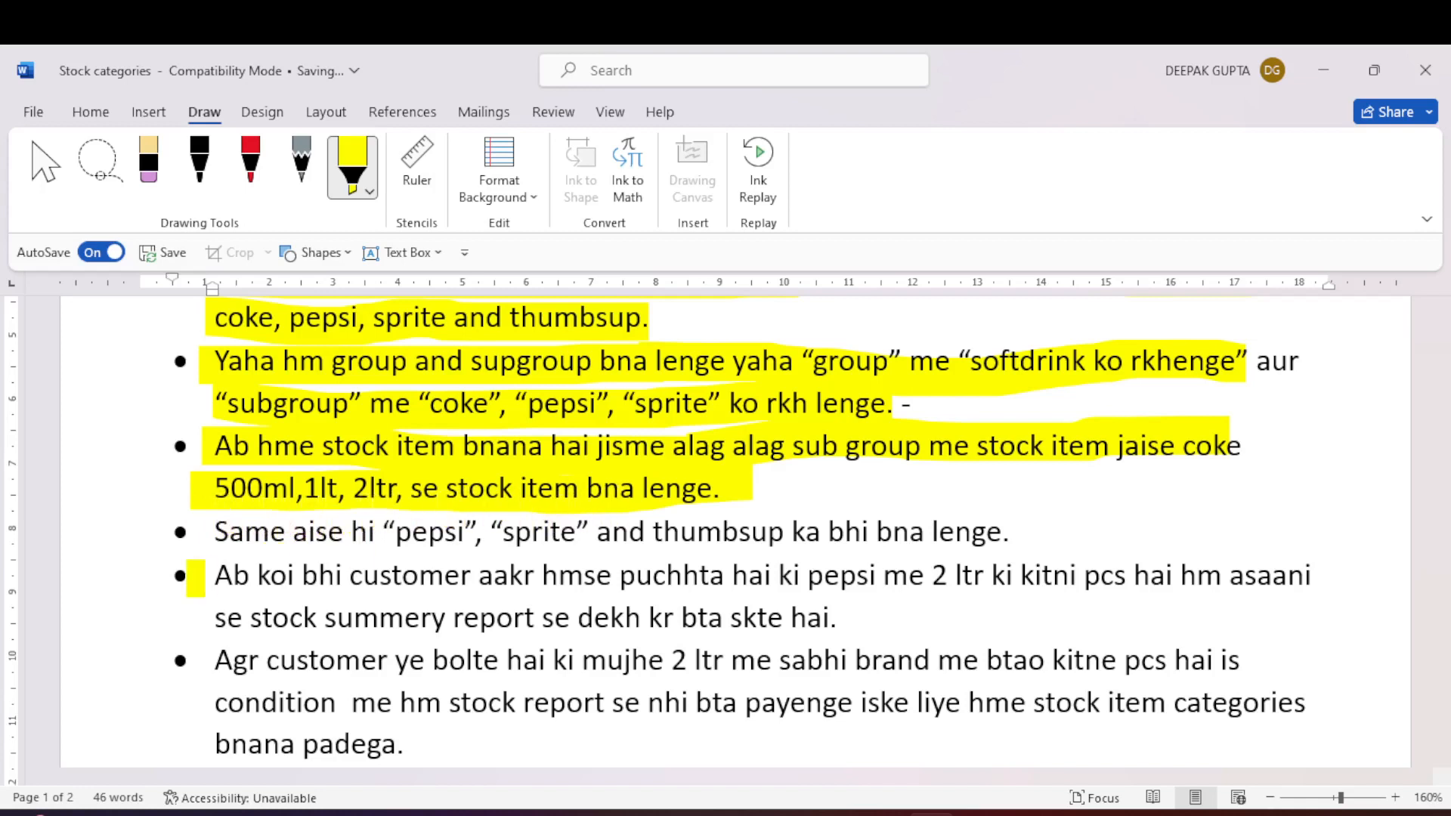
pyautogui.moveTo(218, 538); pyautogui.dragTo(1009, 534)
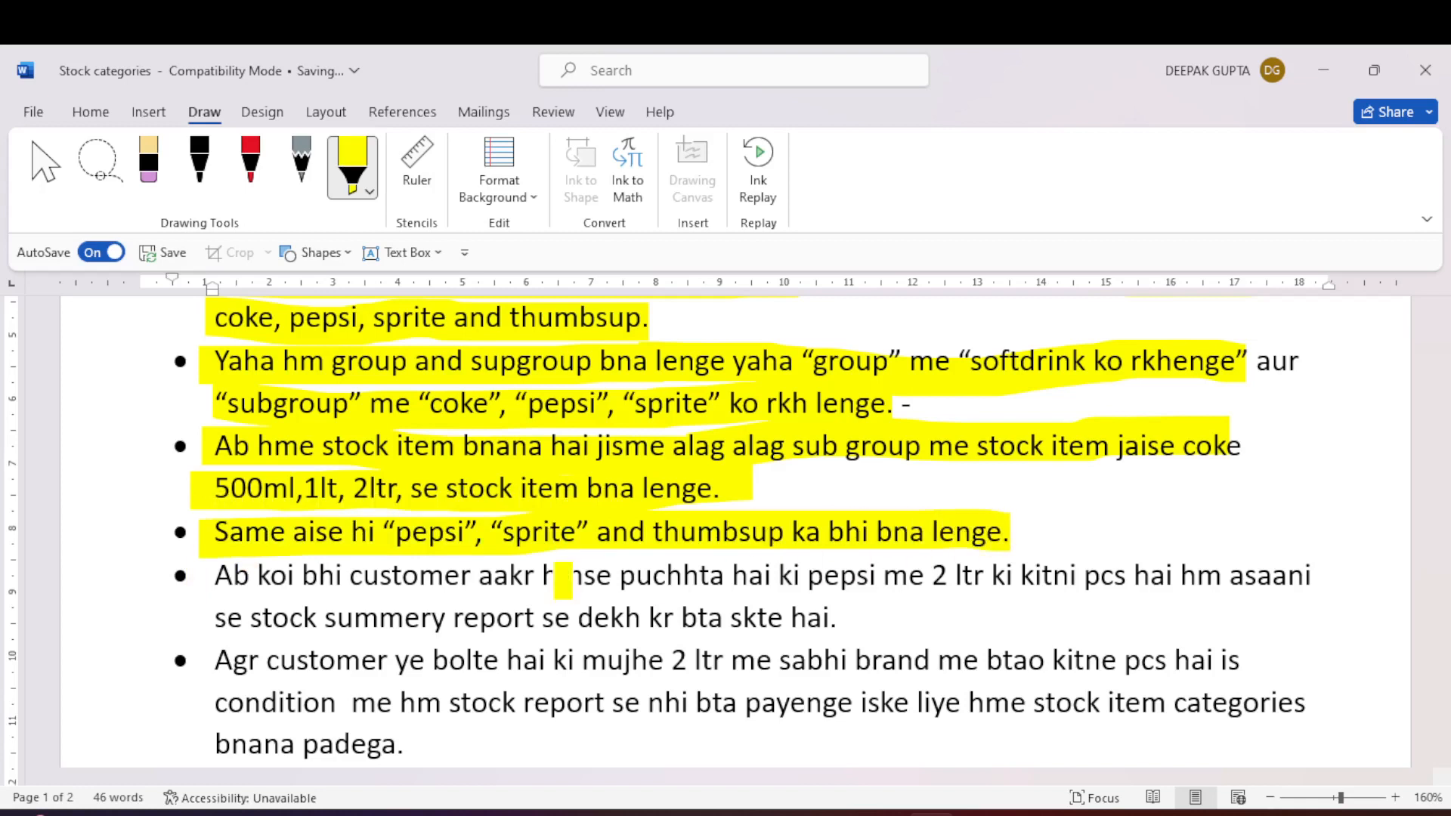
# - Highlight in yellow the bullet about answering a customer's pepsi 2 ltr quantity question from the stock summary report
pyautogui.moveTo(200, 584); pyautogui.dragTo(218, 582)
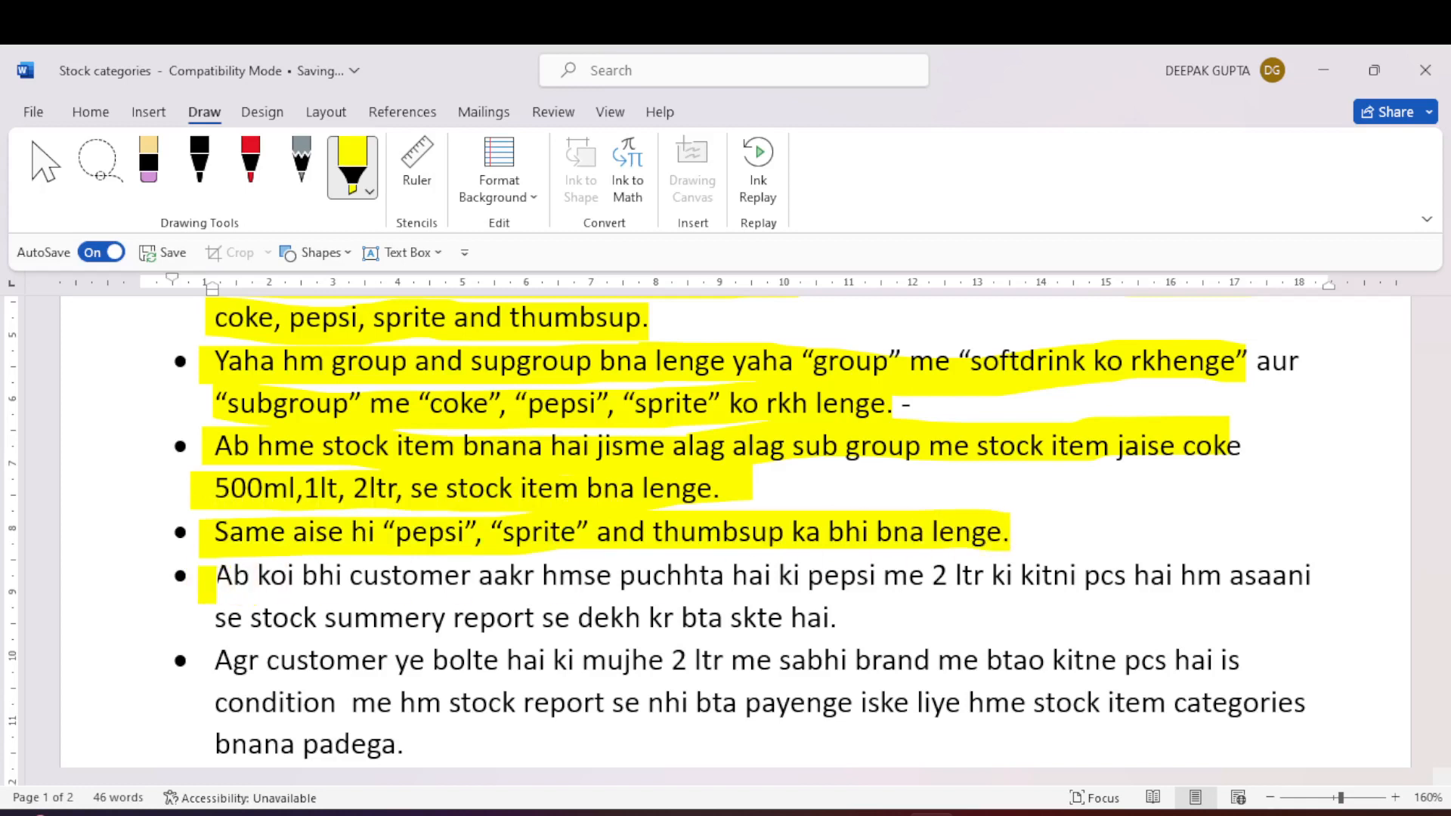
pyautogui.moveTo(200, 582); pyautogui.dragTo(1338, 582)
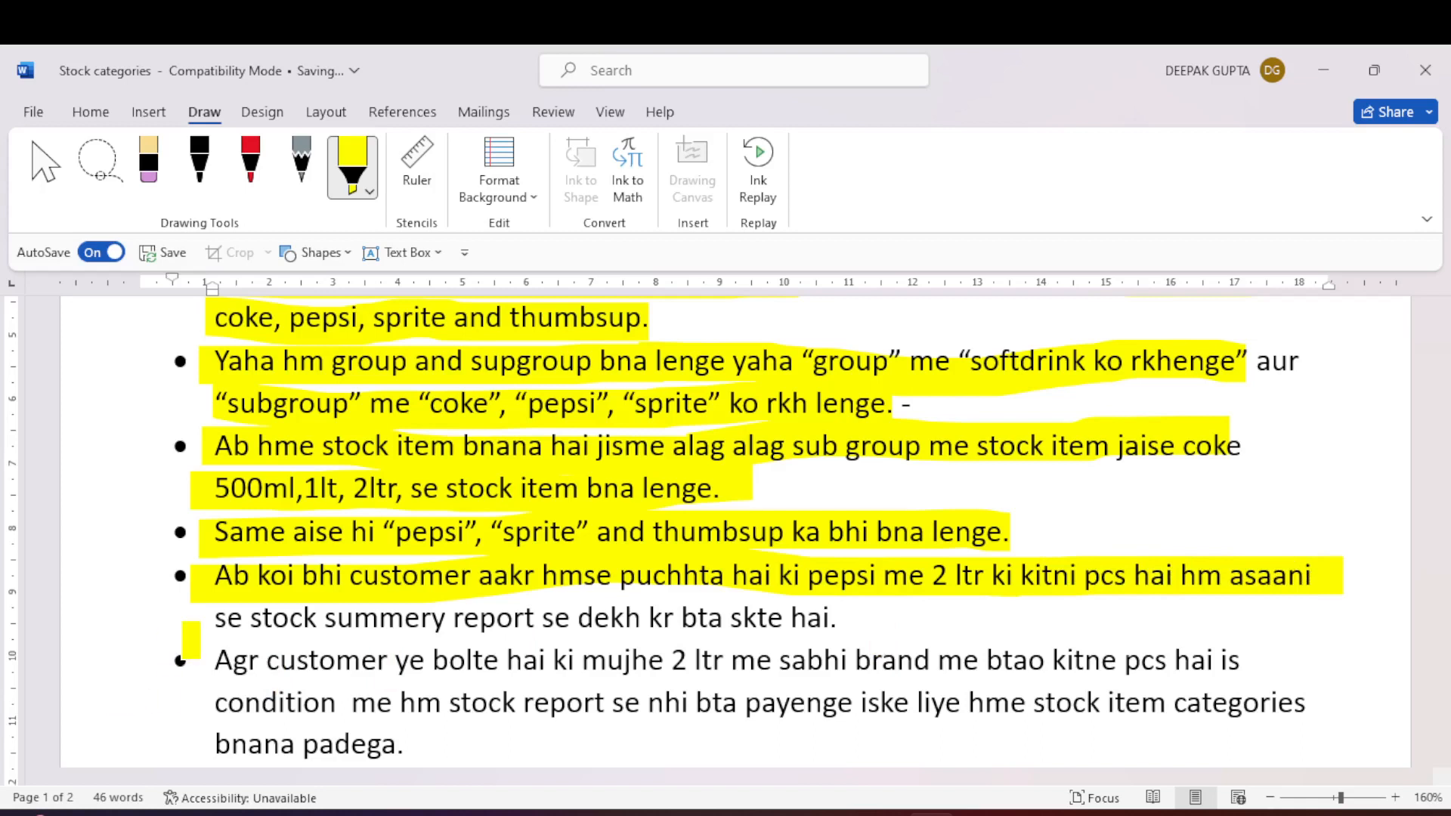
pyautogui.moveTo(208, 630); pyautogui.dragTo(835, 621)
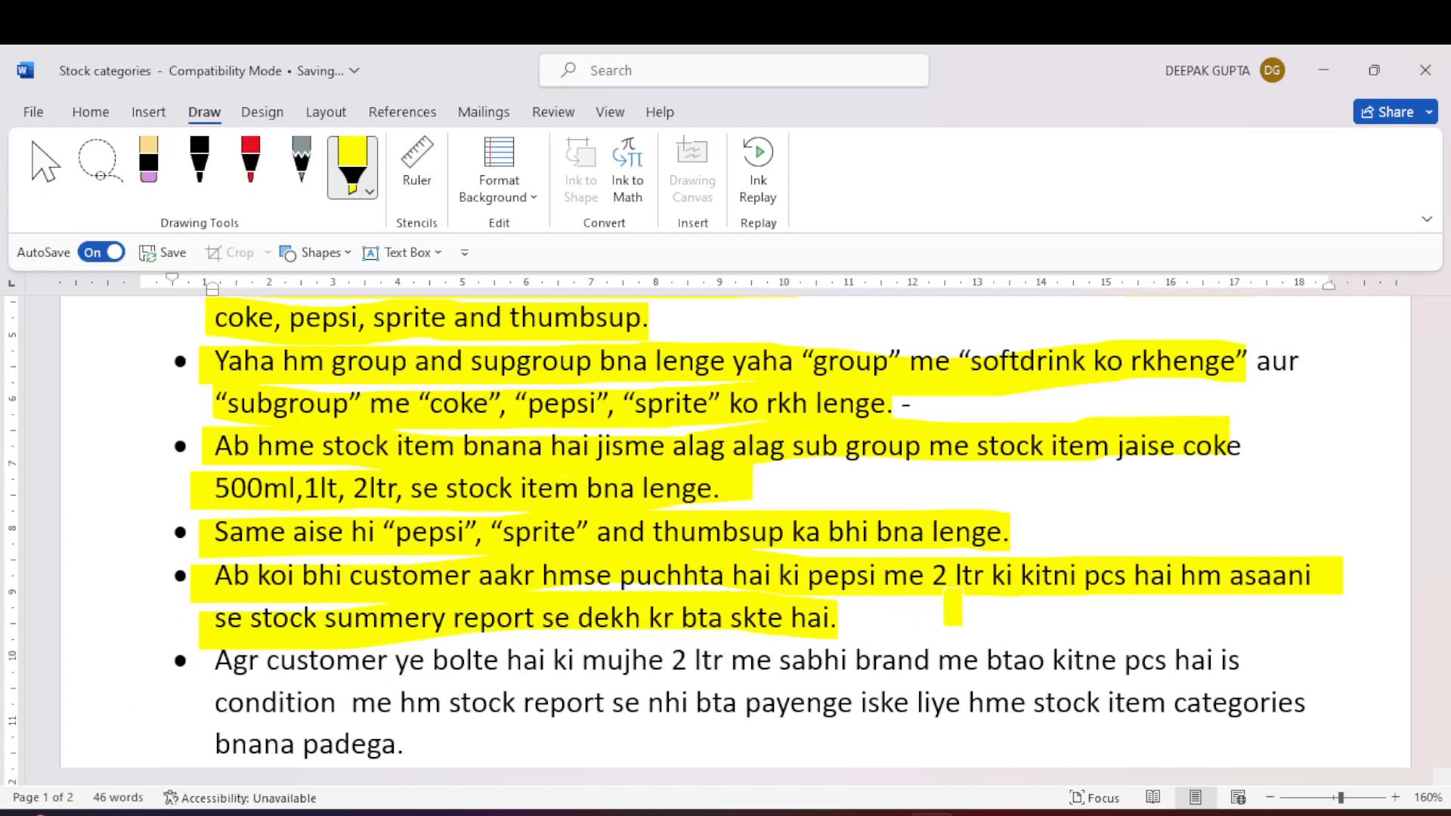
# - Switch to TallyPrime, check the closing quantity of Pepsi 2ltr in the Stock Summary, and return to the Word document
pyautogui.hotkey('alt', 'Tab')
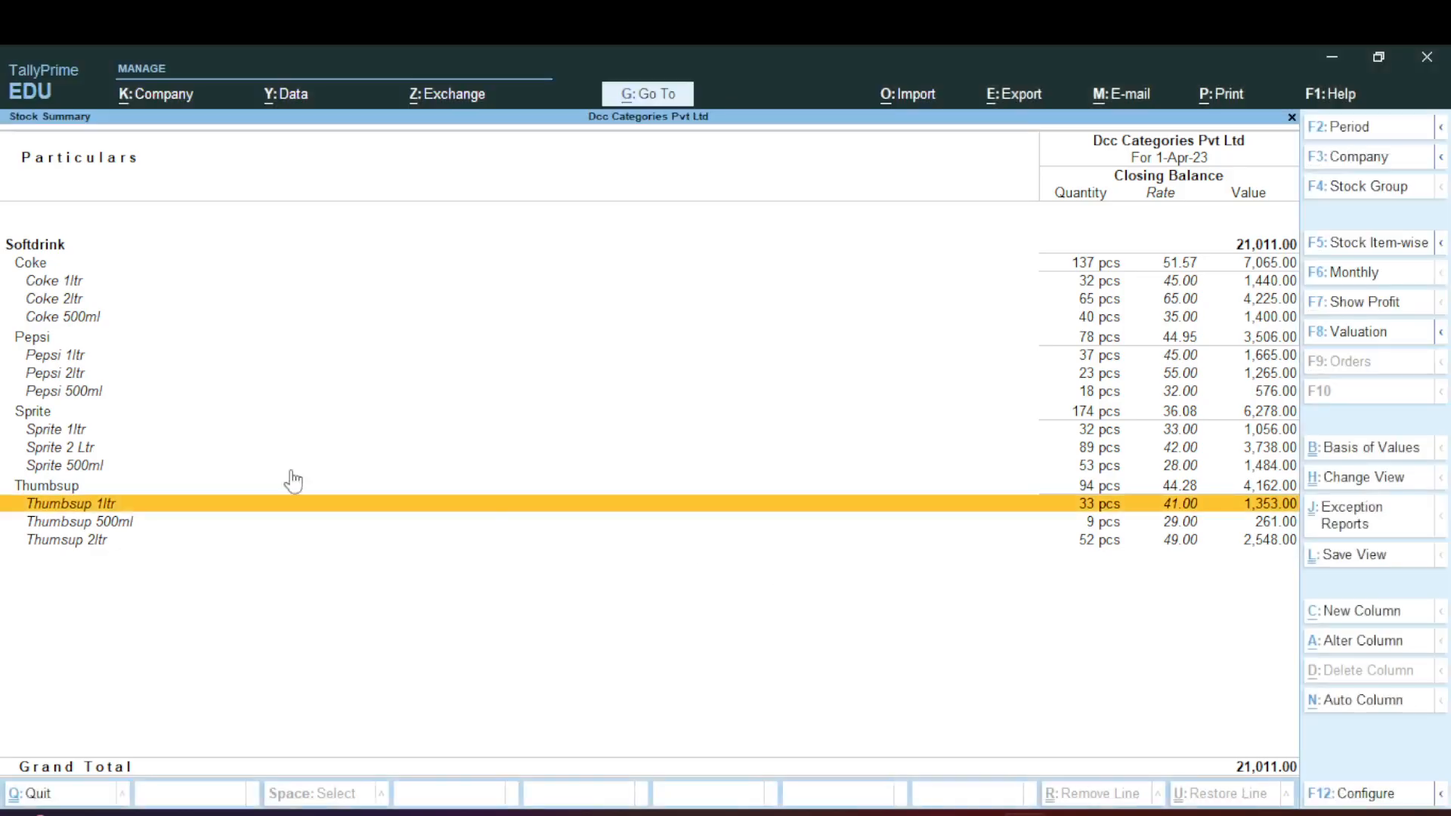
pyautogui.click(56, 375)
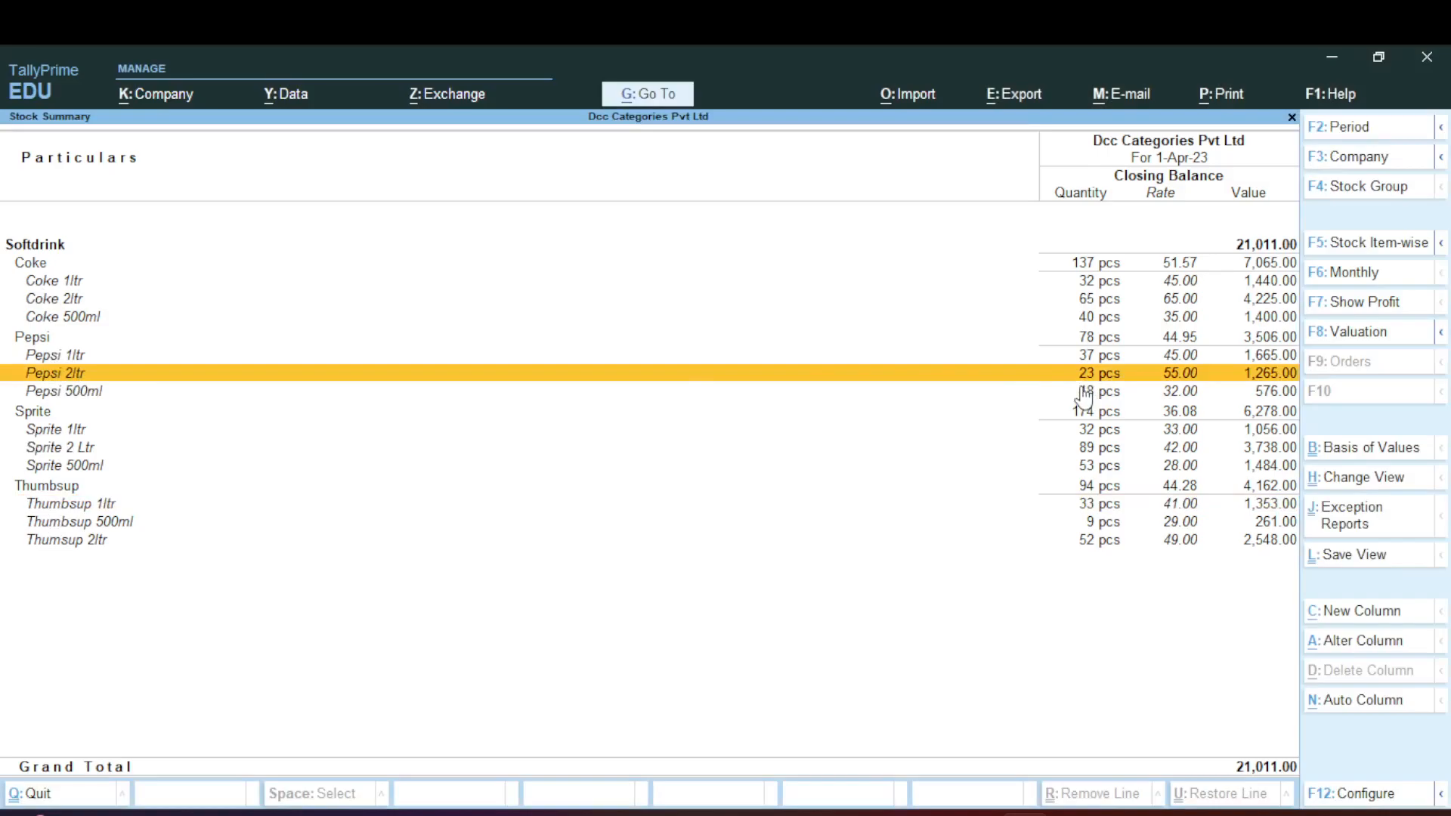
pyautogui.press('ctrl')
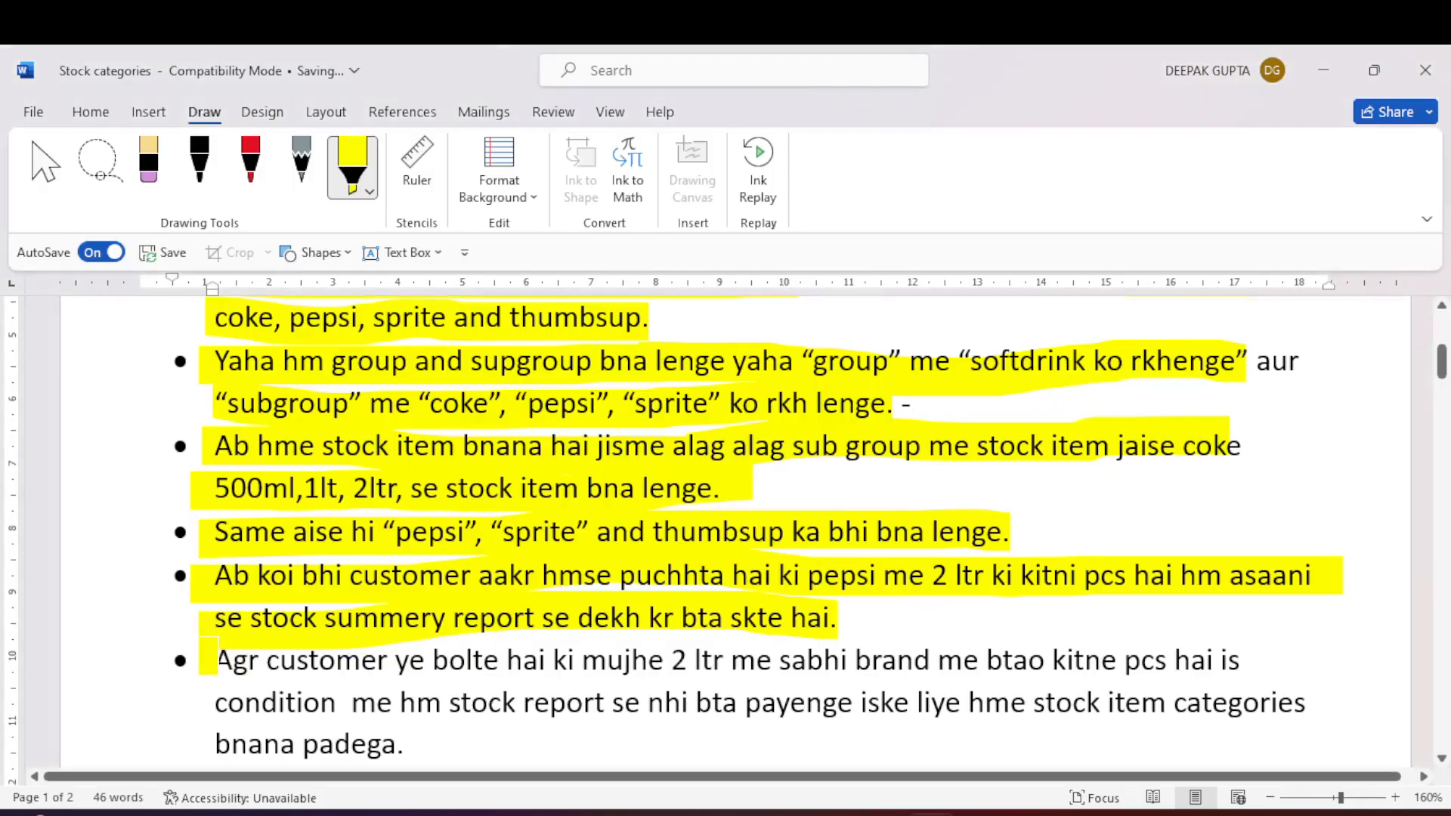
# - Highlight in yellow the bullet about needing stock item categories for 2 ltr across all brands, and check it against TallyPrime's Stock Summary
pyautogui.moveTo(198, 660); pyautogui.dragTo(1231, 659)
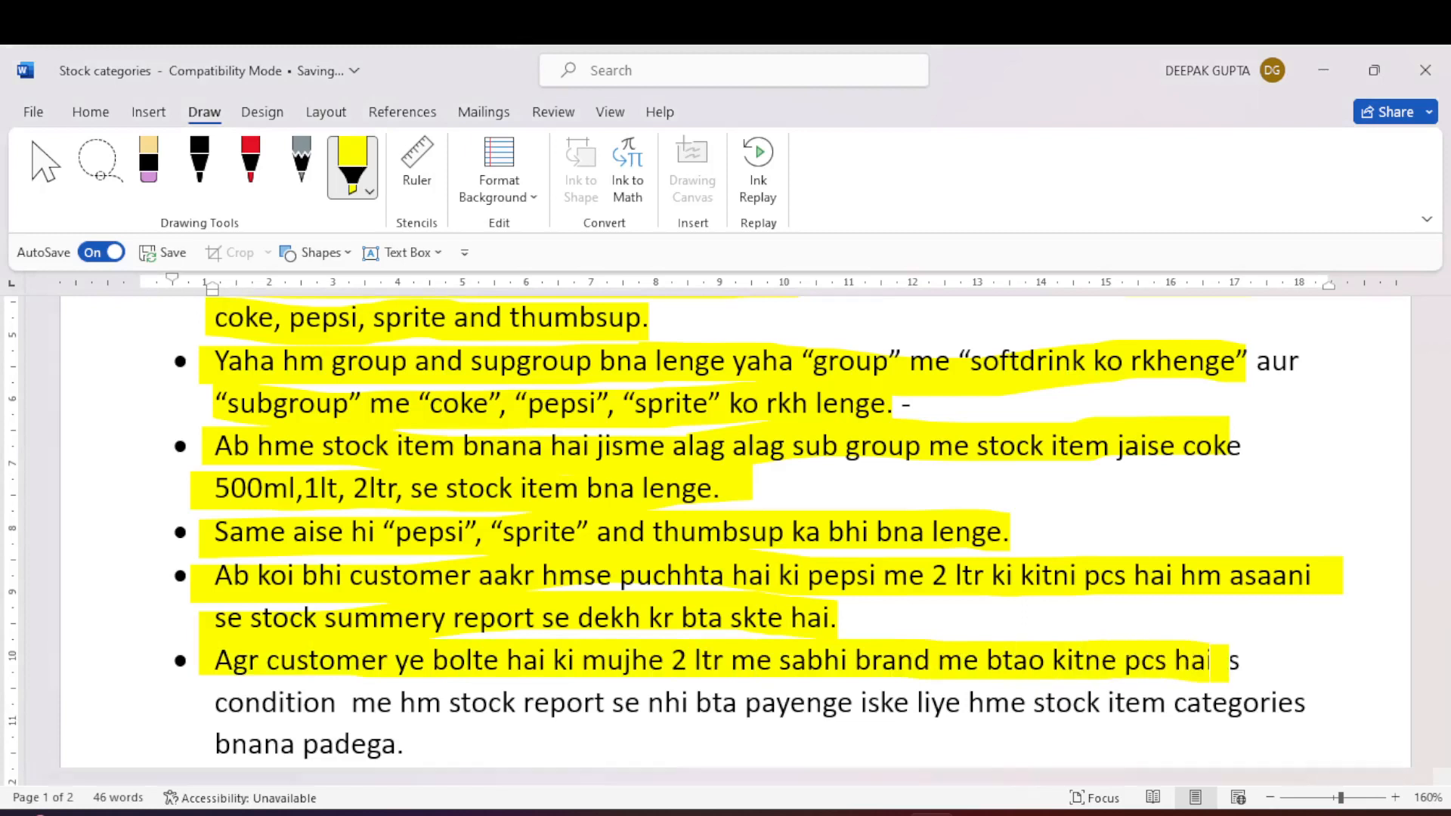
pyautogui.moveTo(296, 705); pyautogui.dragTo(305, 705)
pyautogui.moveTo(185, 705); pyautogui.dragTo(1300, 705)
pyautogui.moveTo(215, 746); pyautogui.dragTo(408, 746)
pyautogui.hotkey('alt', 'Tab')
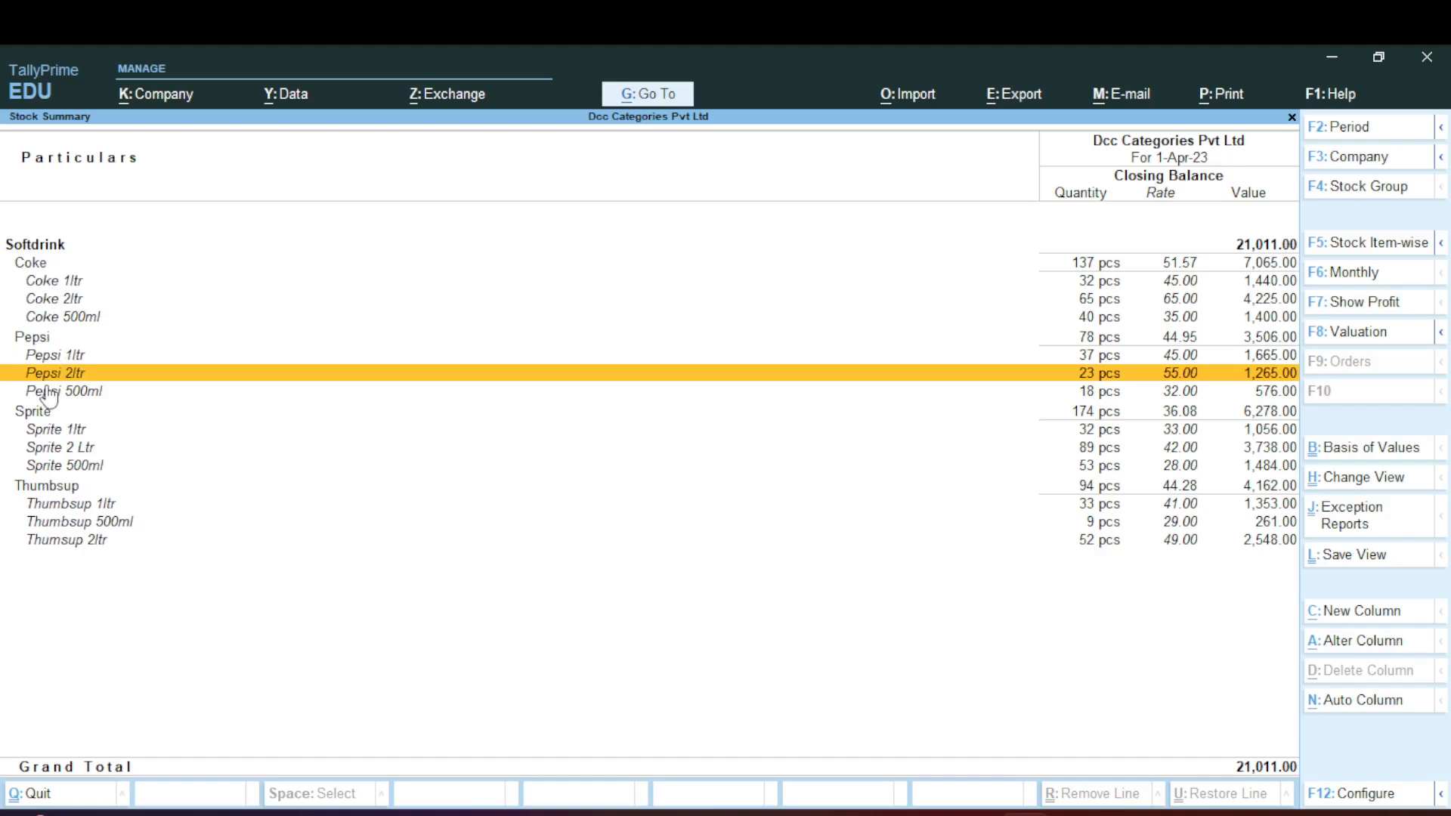
pyautogui.hotkey('alt', 'Tab')
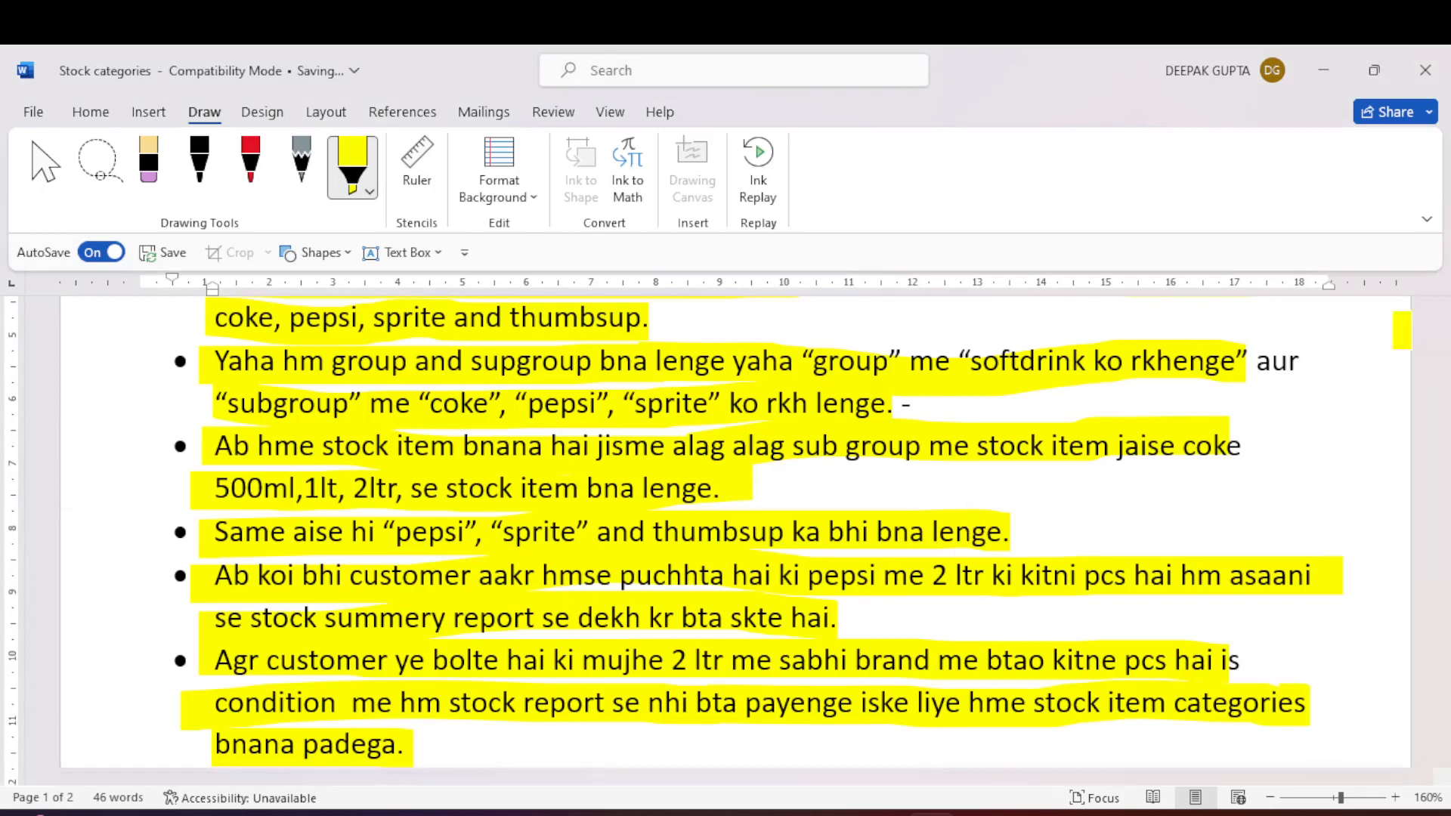
# - Highlight in yellow the bullet giving the path gateway of tally > create > stock item categories
pyautogui.moveTo(1442, 357); pyautogui.dragTo(1441, 381)
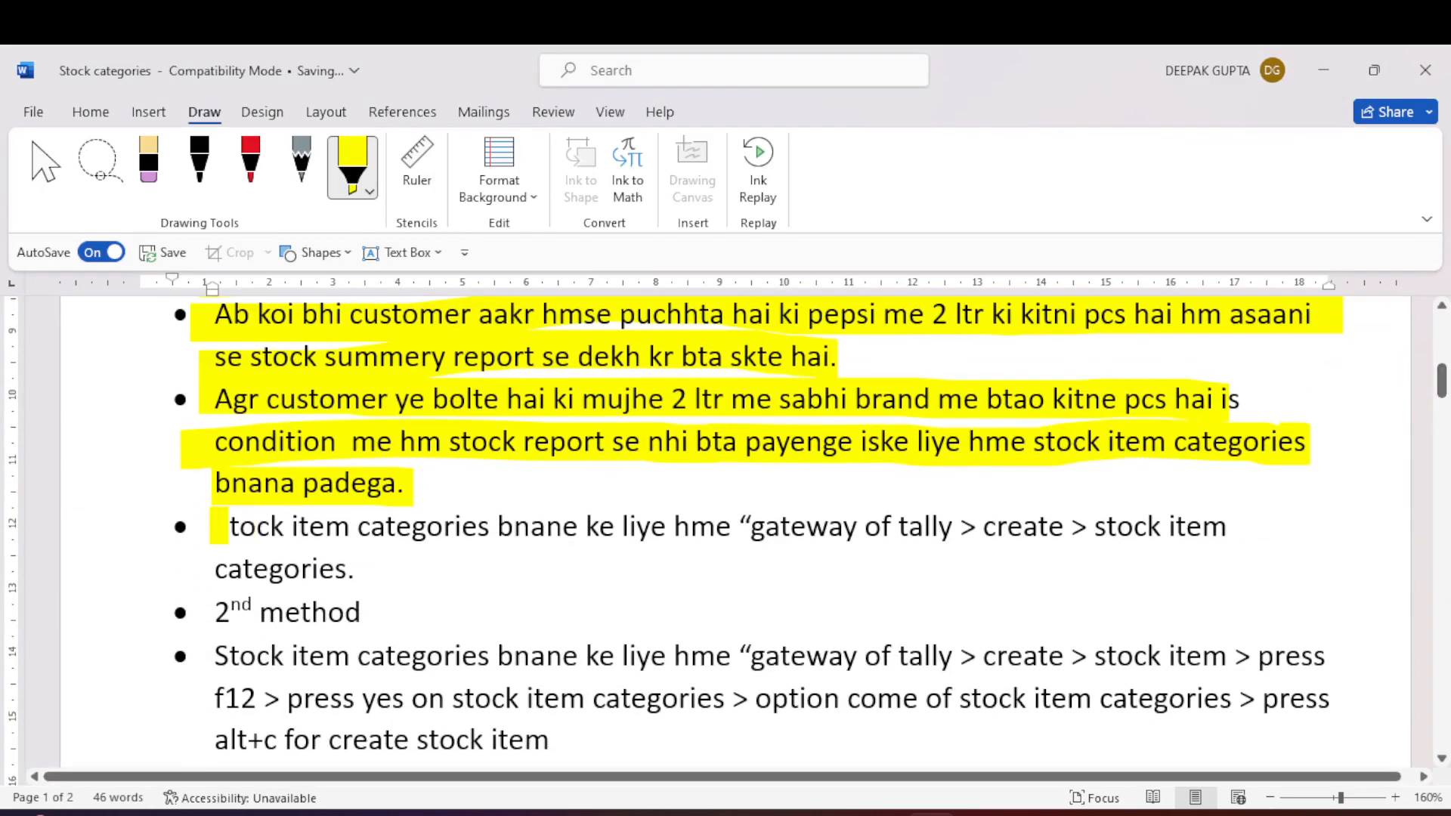
pyautogui.moveTo(216, 529); pyautogui.dragTo(1218, 529)
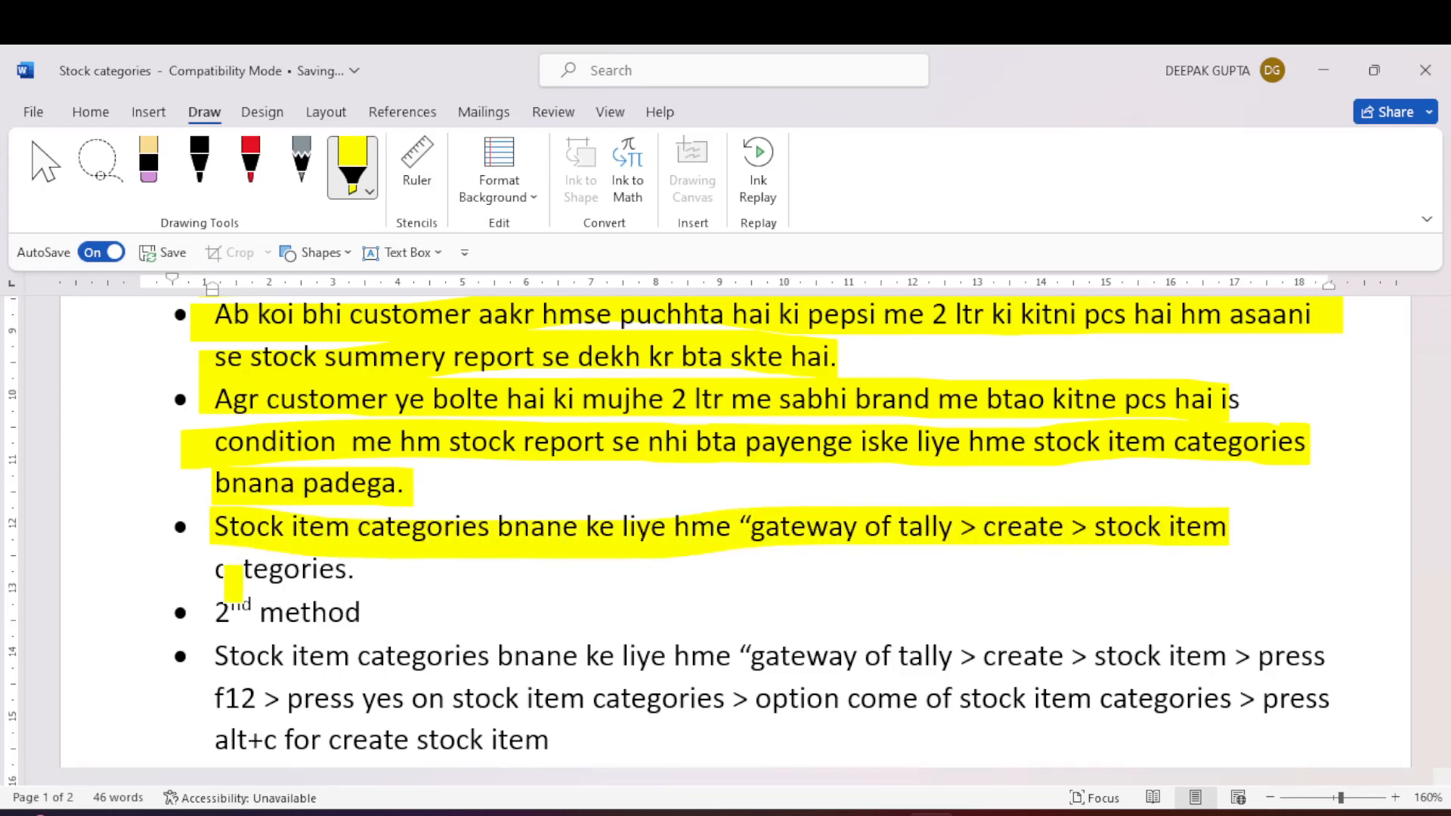
pyautogui.moveTo(219, 574); pyautogui.dragTo(344, 572)
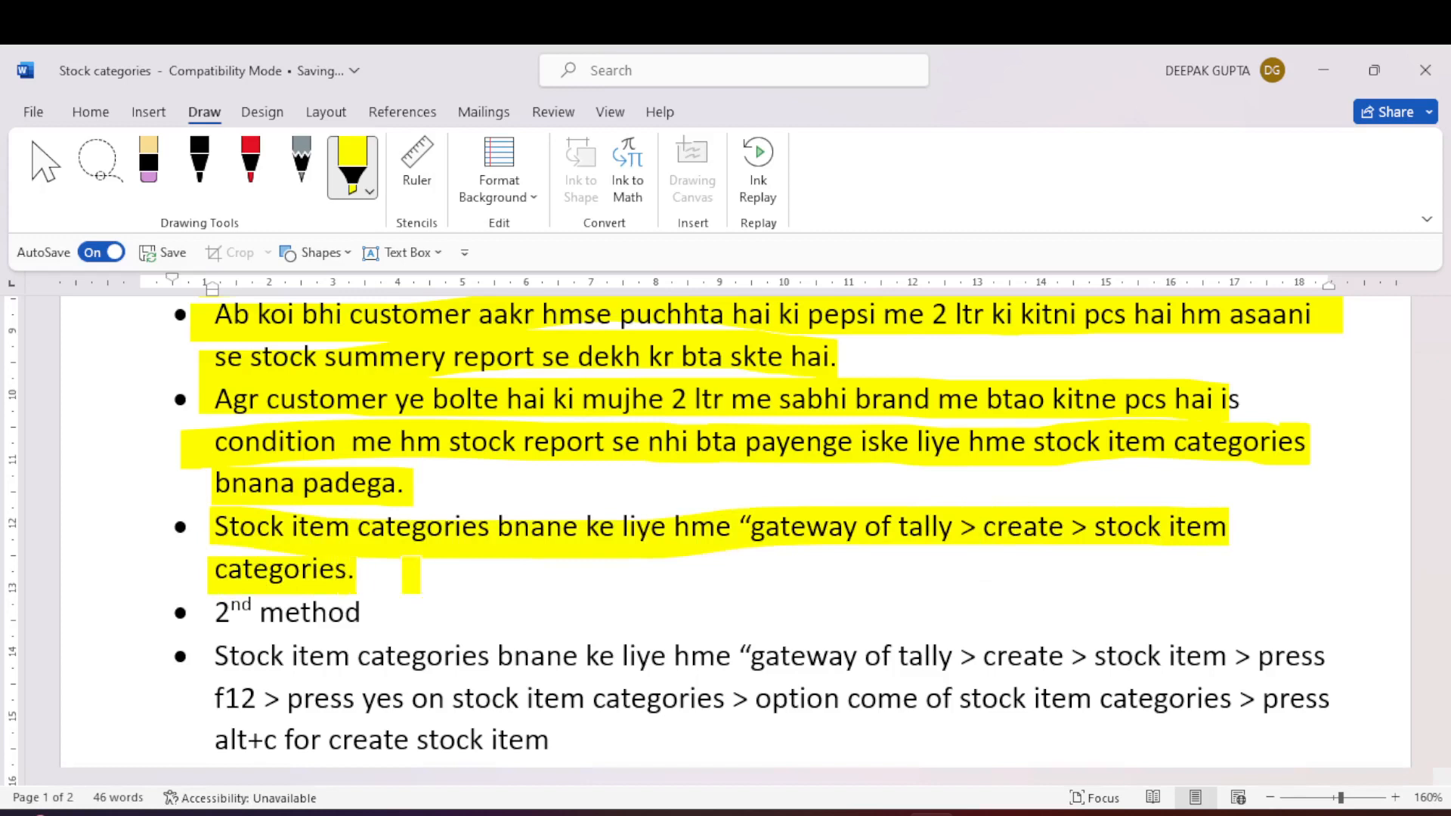
# - Put the highlighter away, place the cursor in the gateway of tally line, and cancel the Compatibility Checker
pyautogui.click(60, 174)
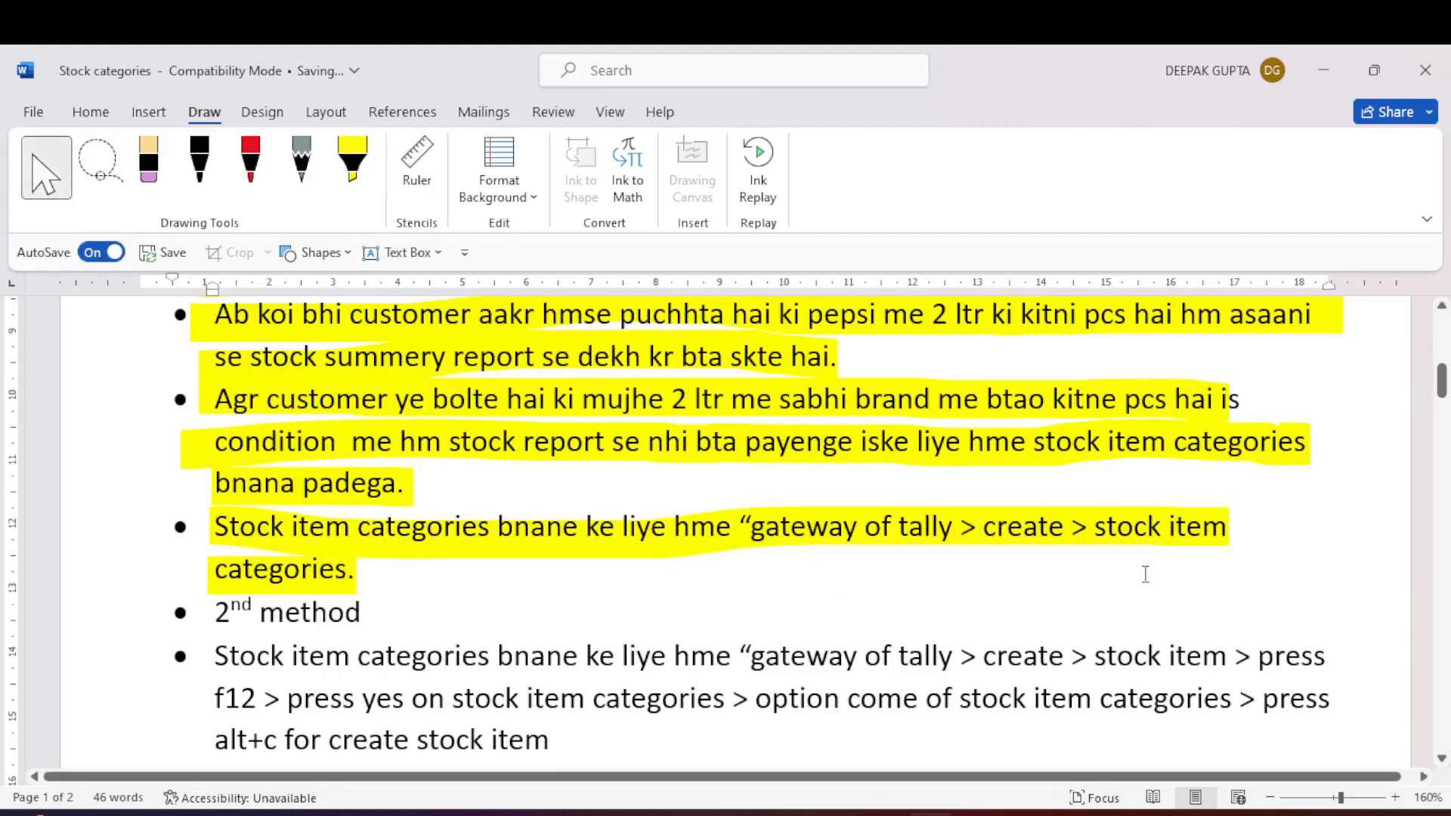
pyautogui.click(1042, 531)
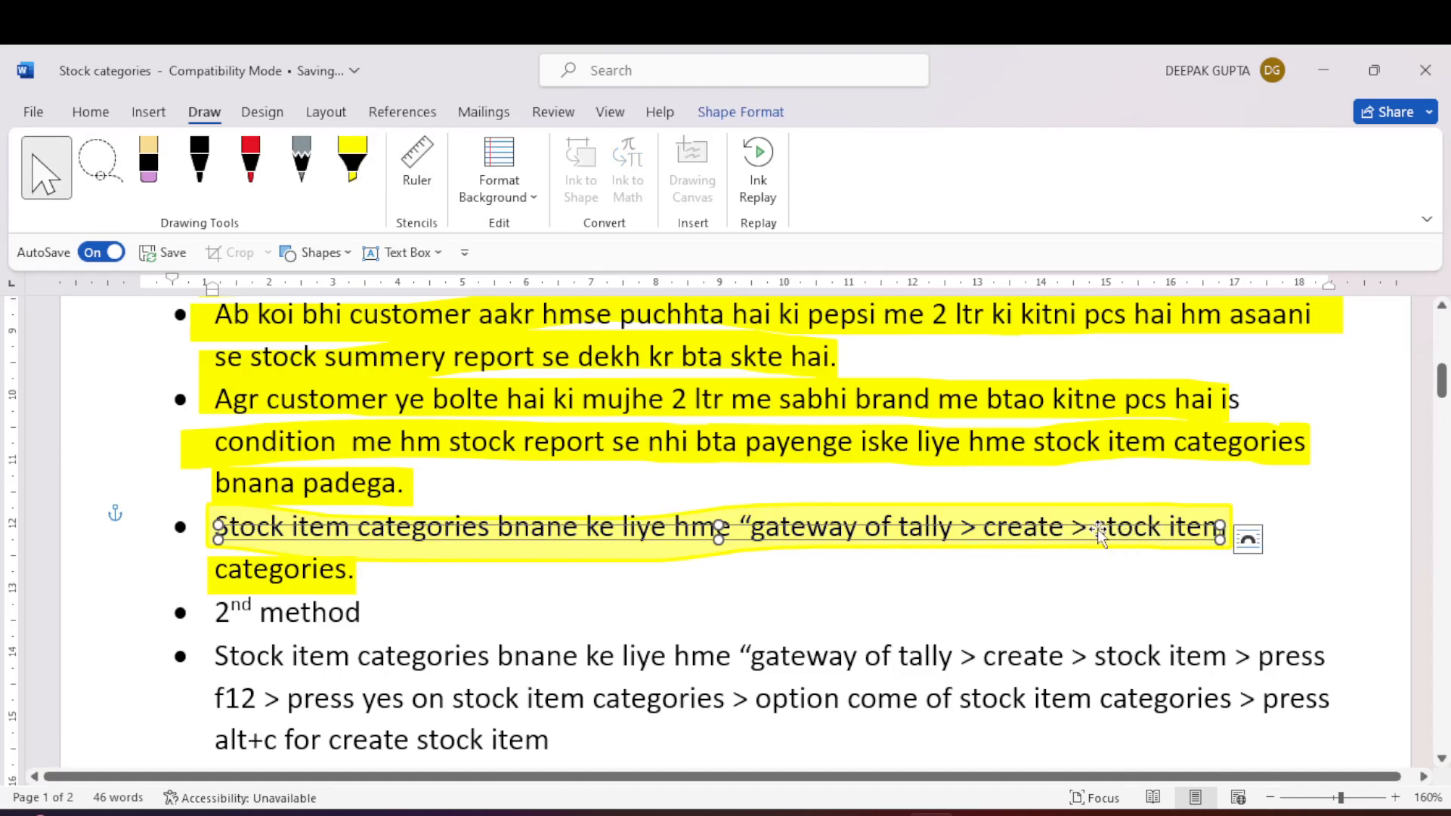
pyautogui.click(1231, 525)
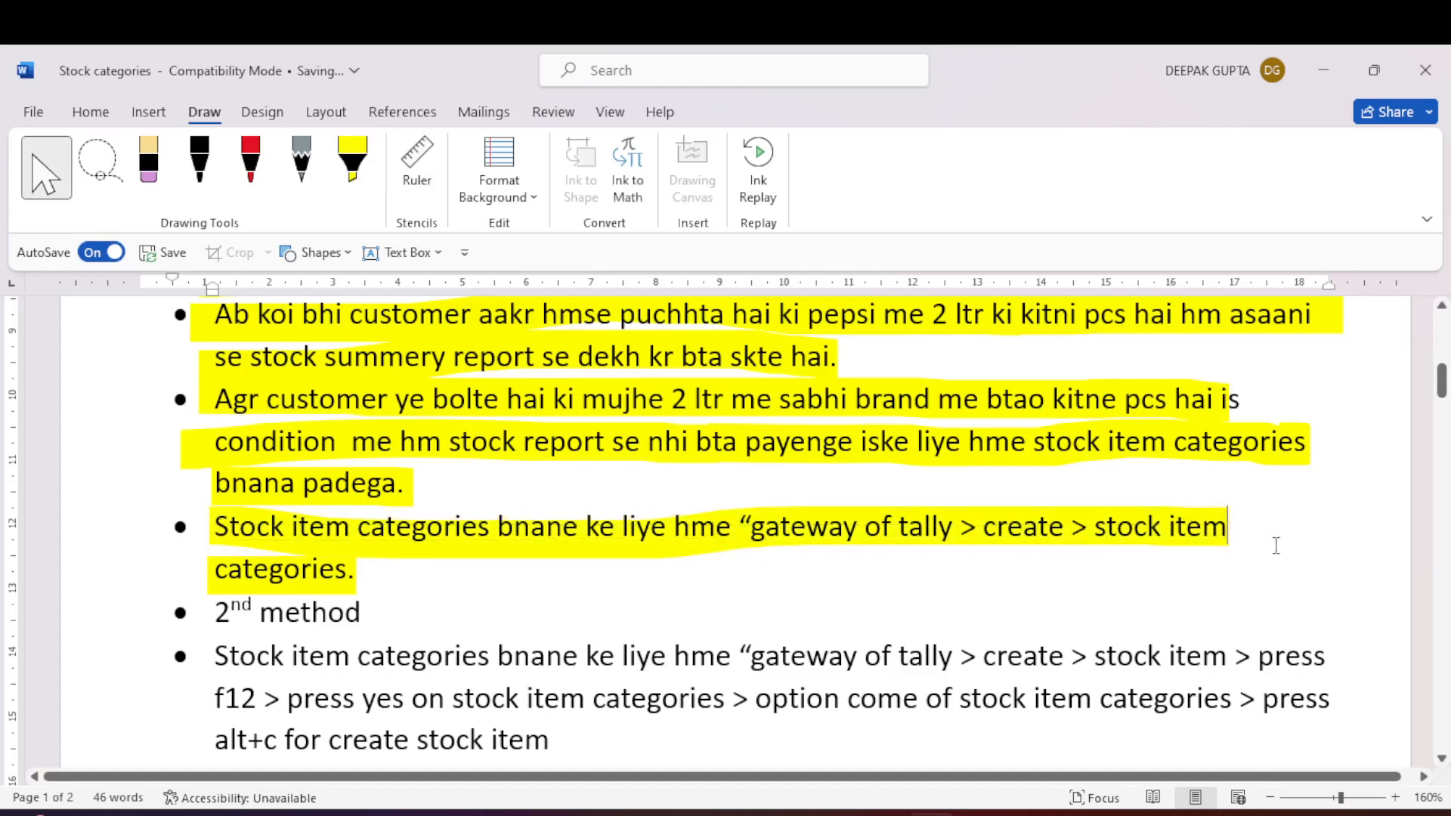
pyautogui.press('Left')
pyautogui.press('Left')
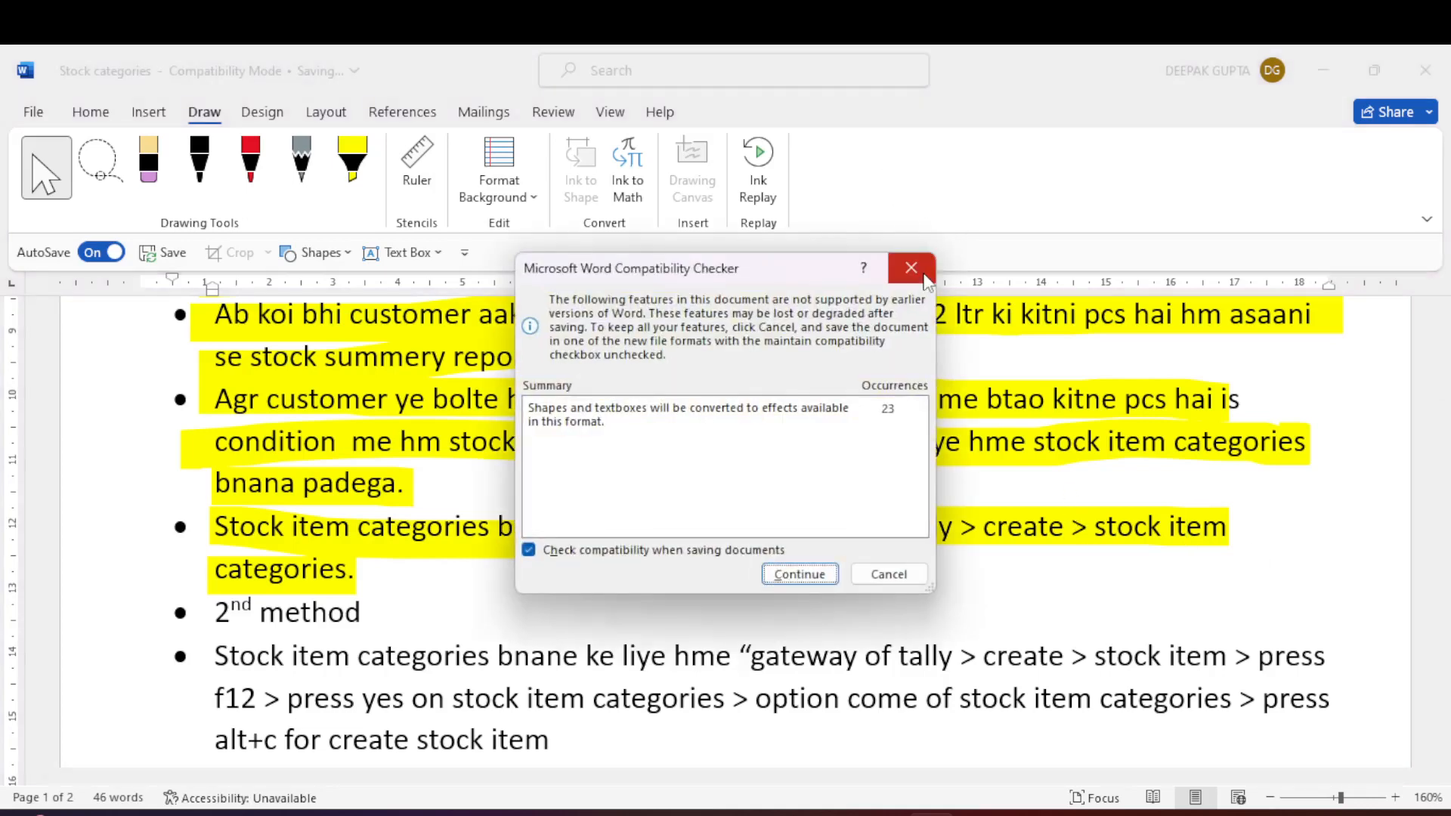
pyautogui.click(895, 578)
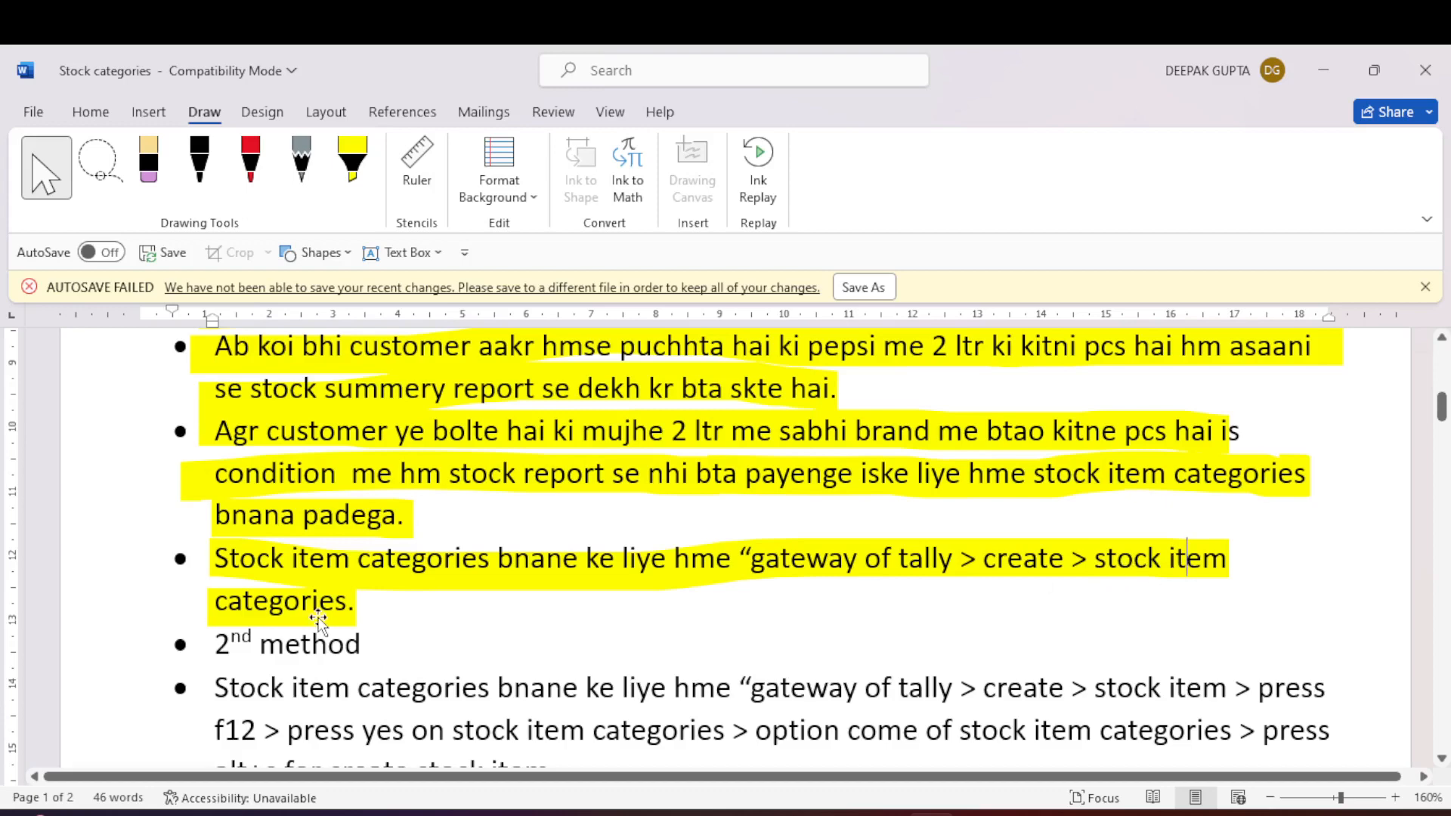
# - Switch to TallyPrime and leave the Stock Summary for the Gateway of Tally without quitting the program
pyautogui.hotkey('alt', 'Tab')
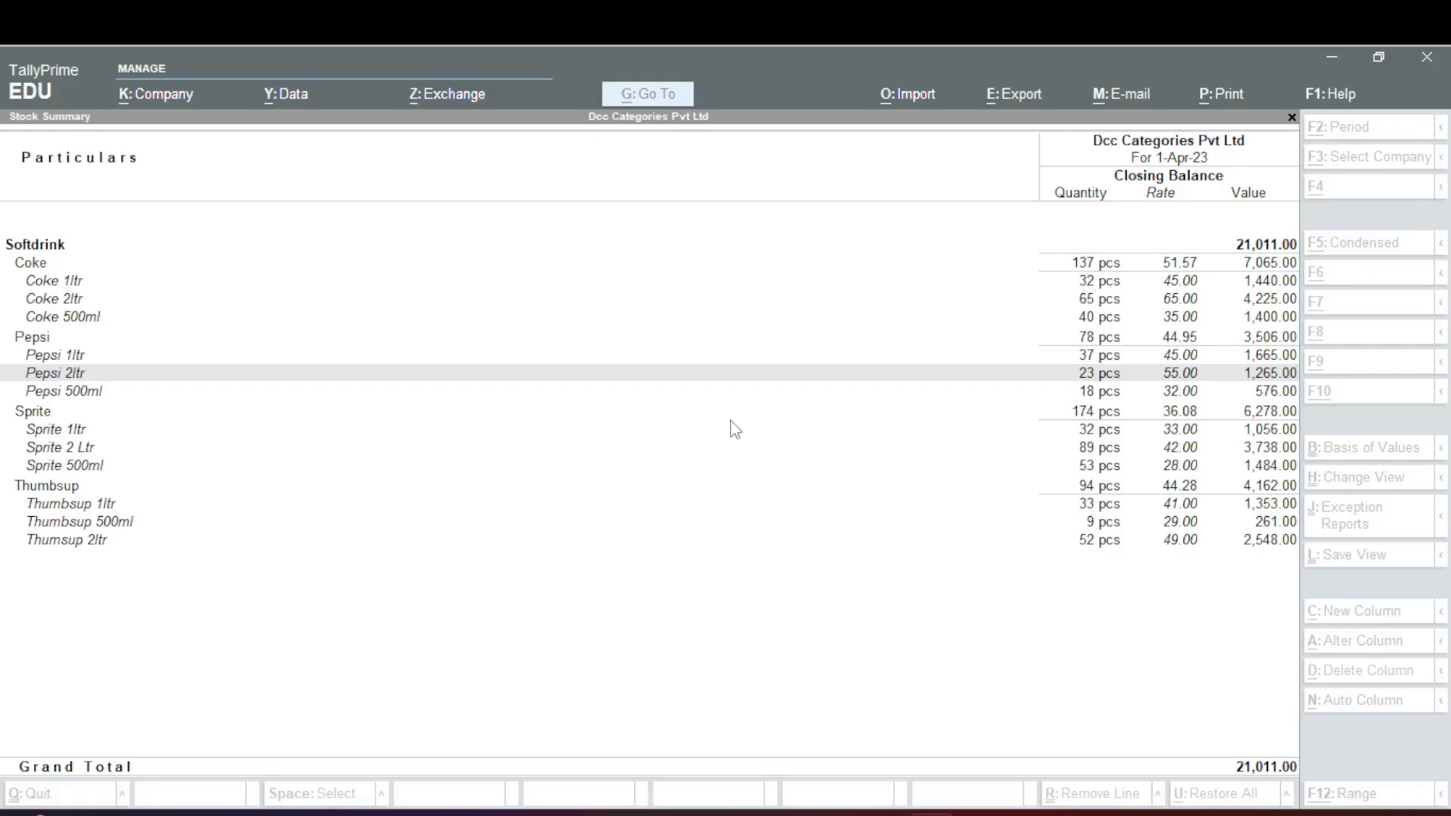
pyautogui.press('Escape')
pyautogui.press('Escape')
pyautogui.press('n')
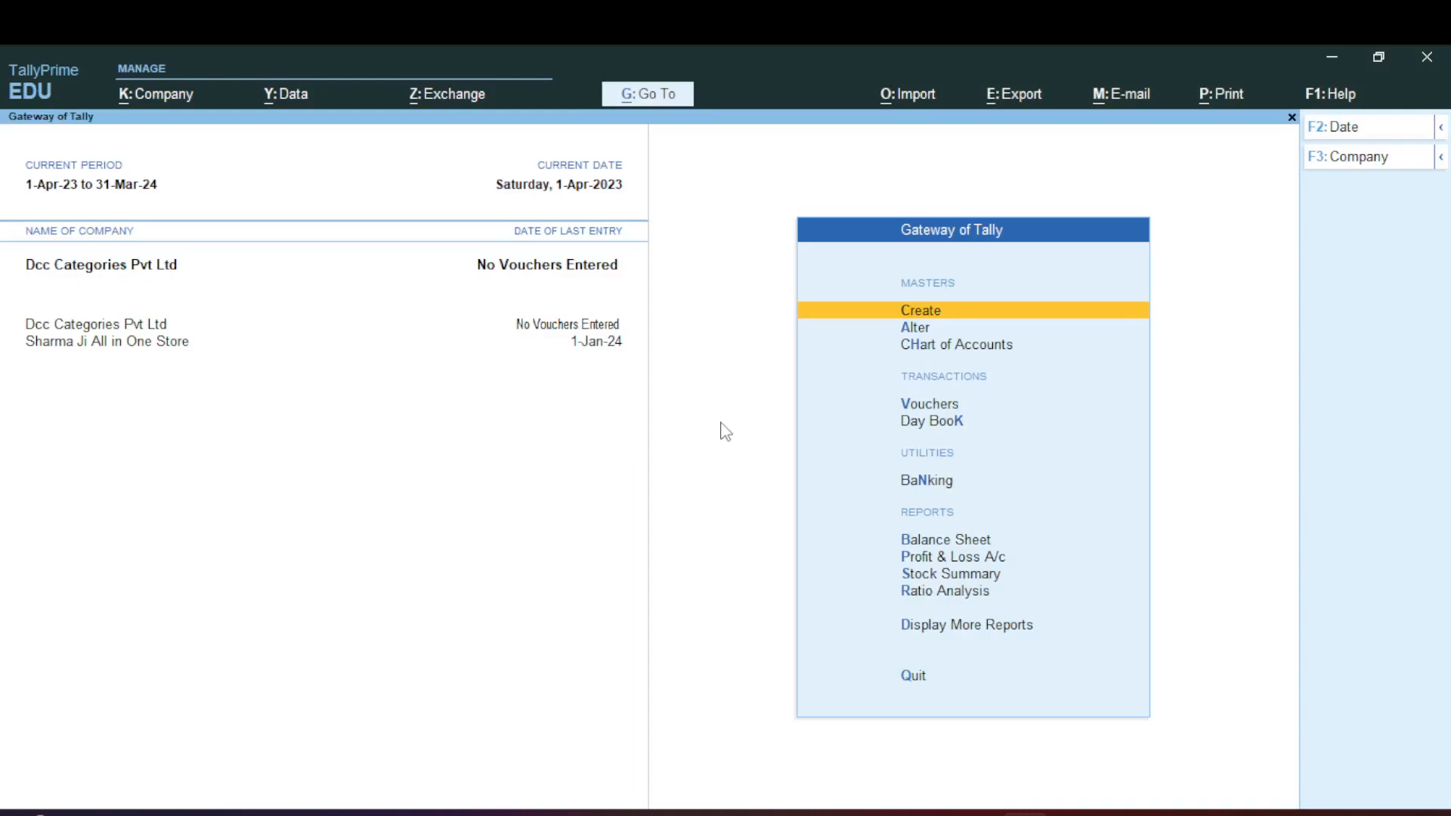
# - Create a stock category named 500ml under Primary
pyautogui.click(912, 313)
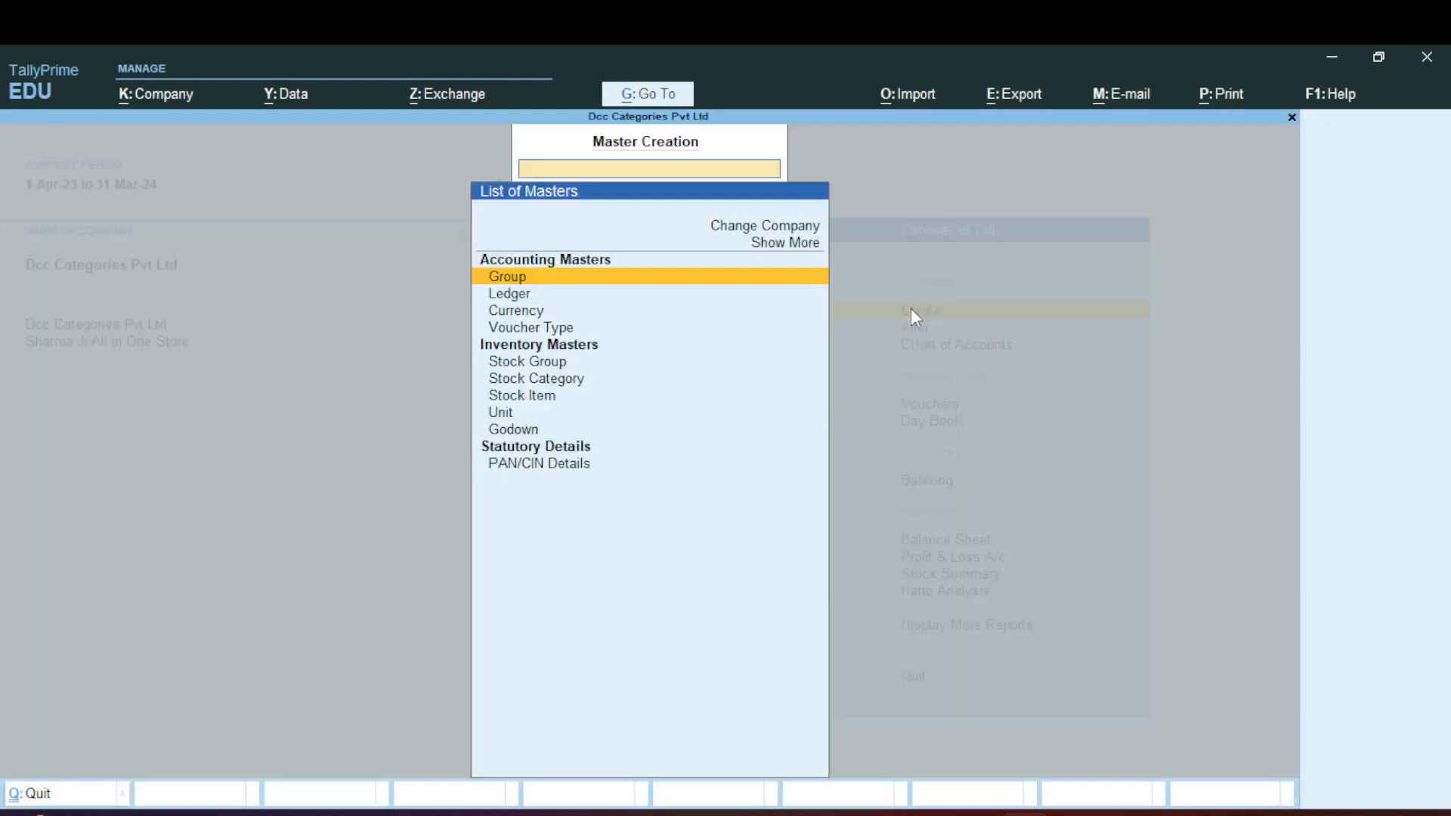
pyautogui.click(530, 384)
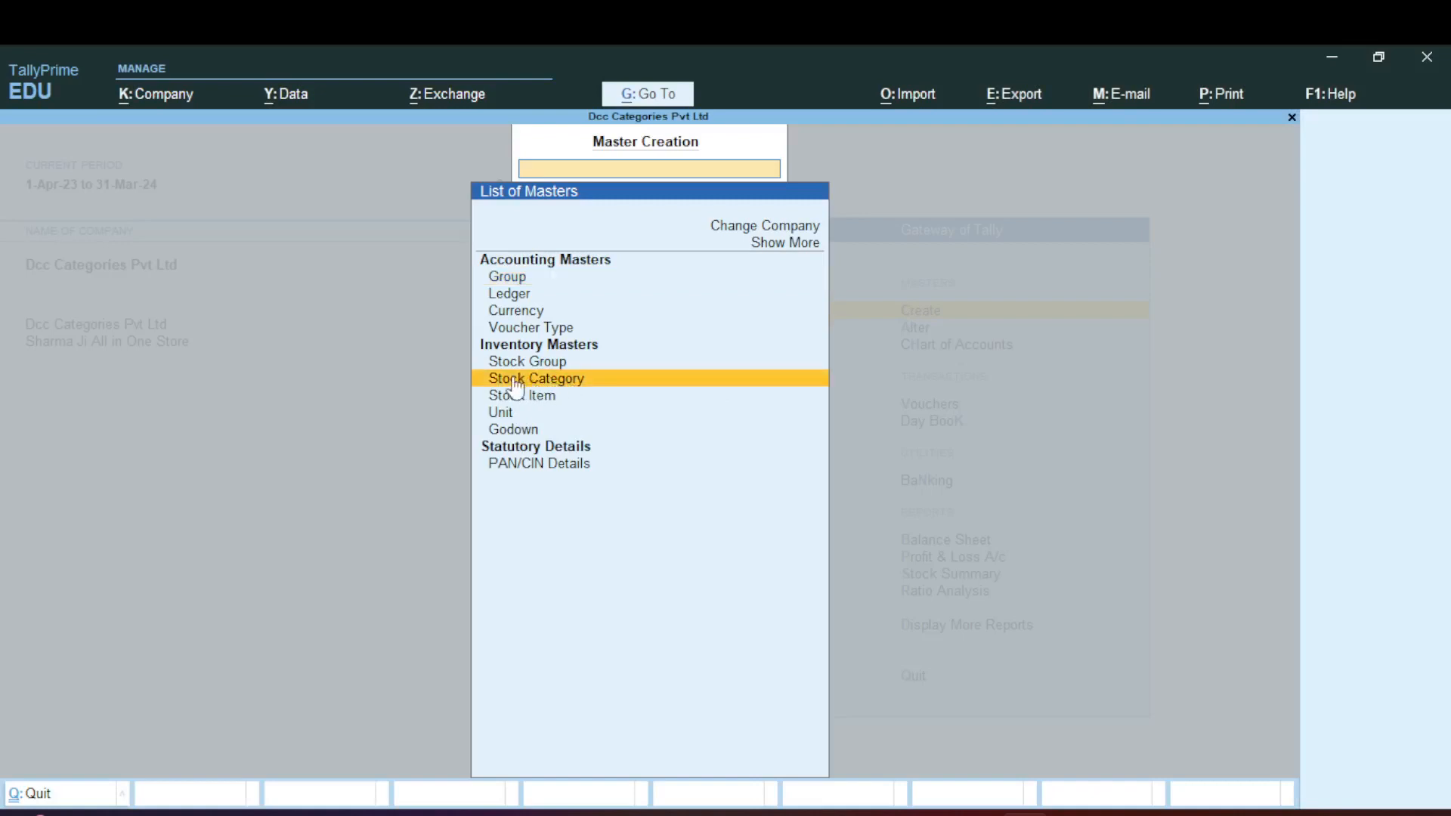
pyautogui.click(519, 385)
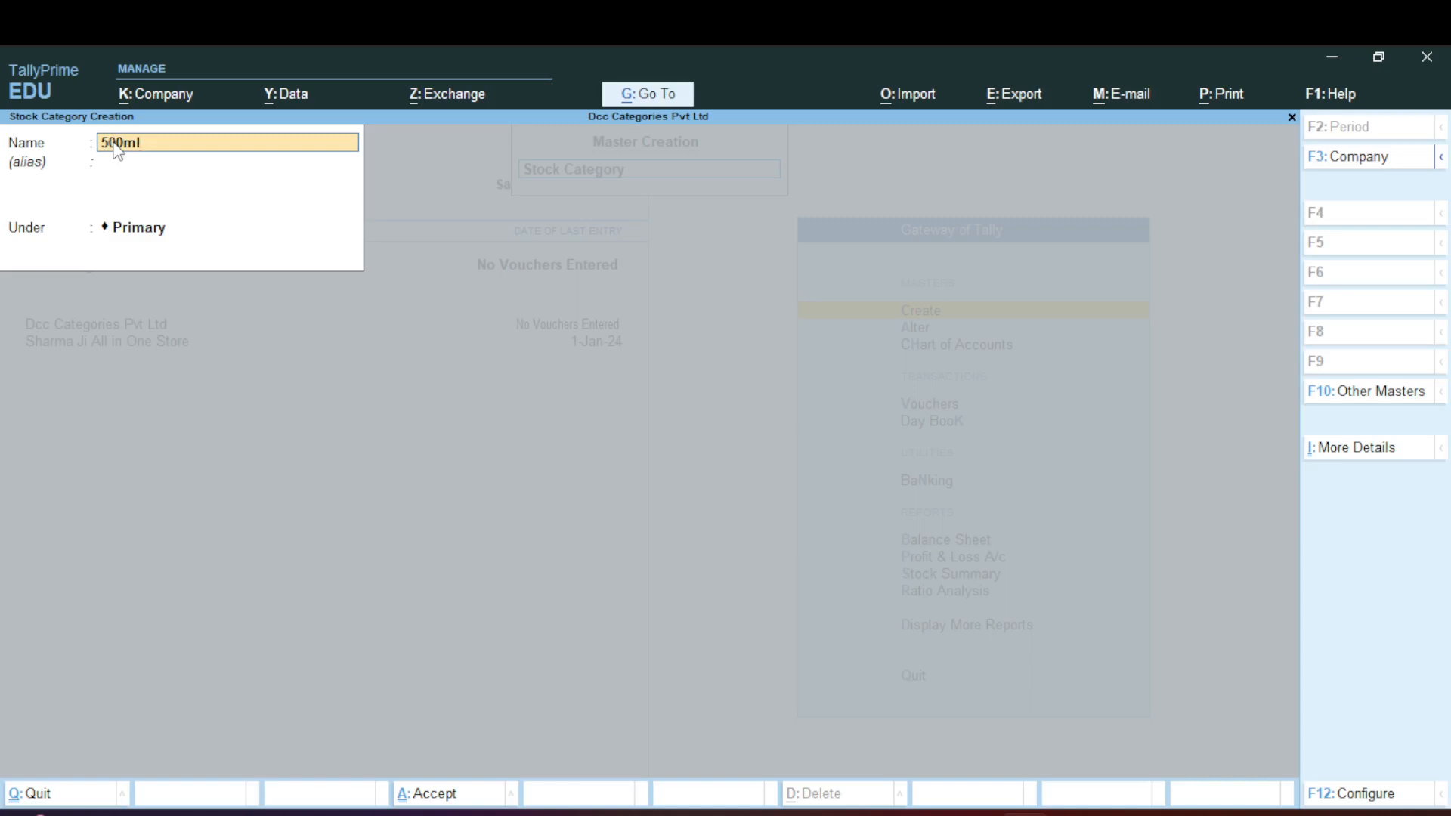
pyautogui.press('Return')
pyautogui.press('Return')
pyautogui.press('Return')
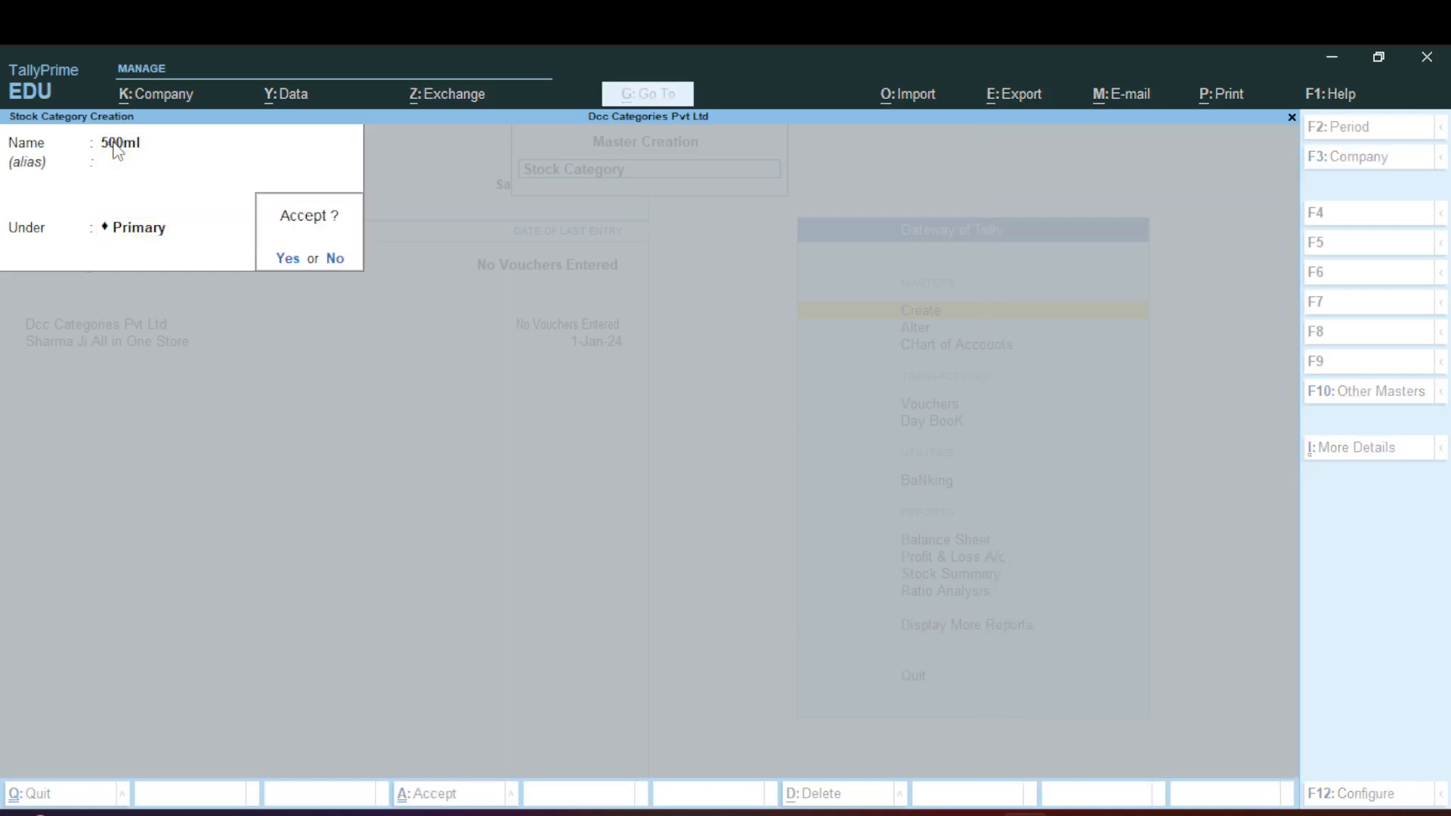
pyautogui.press('Return')
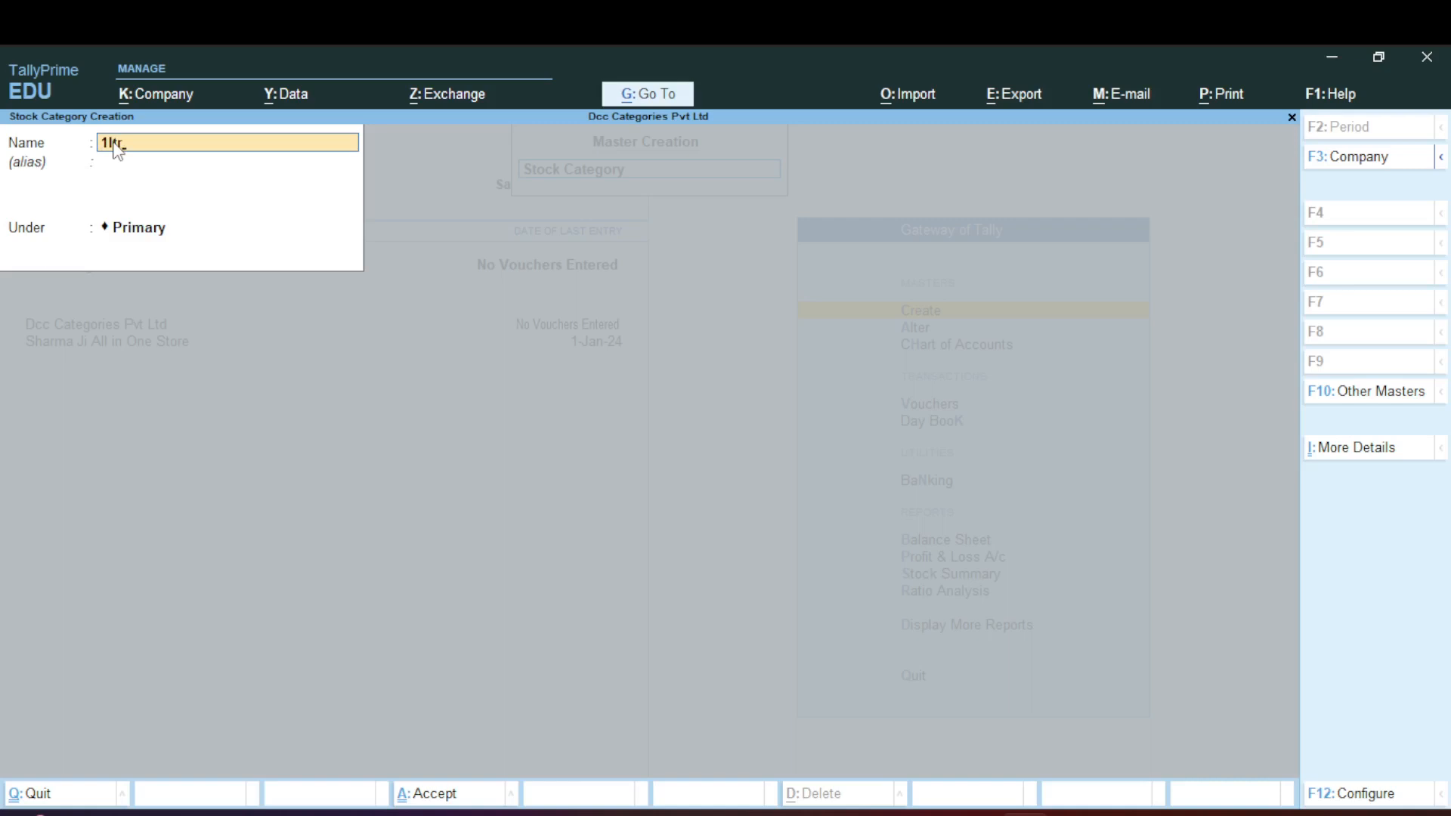
# - Create a stock category named 1ltr under Primary and return to the Gateway of Tally
pyautogui.write('1ltr')
pyautogui.press('Return')
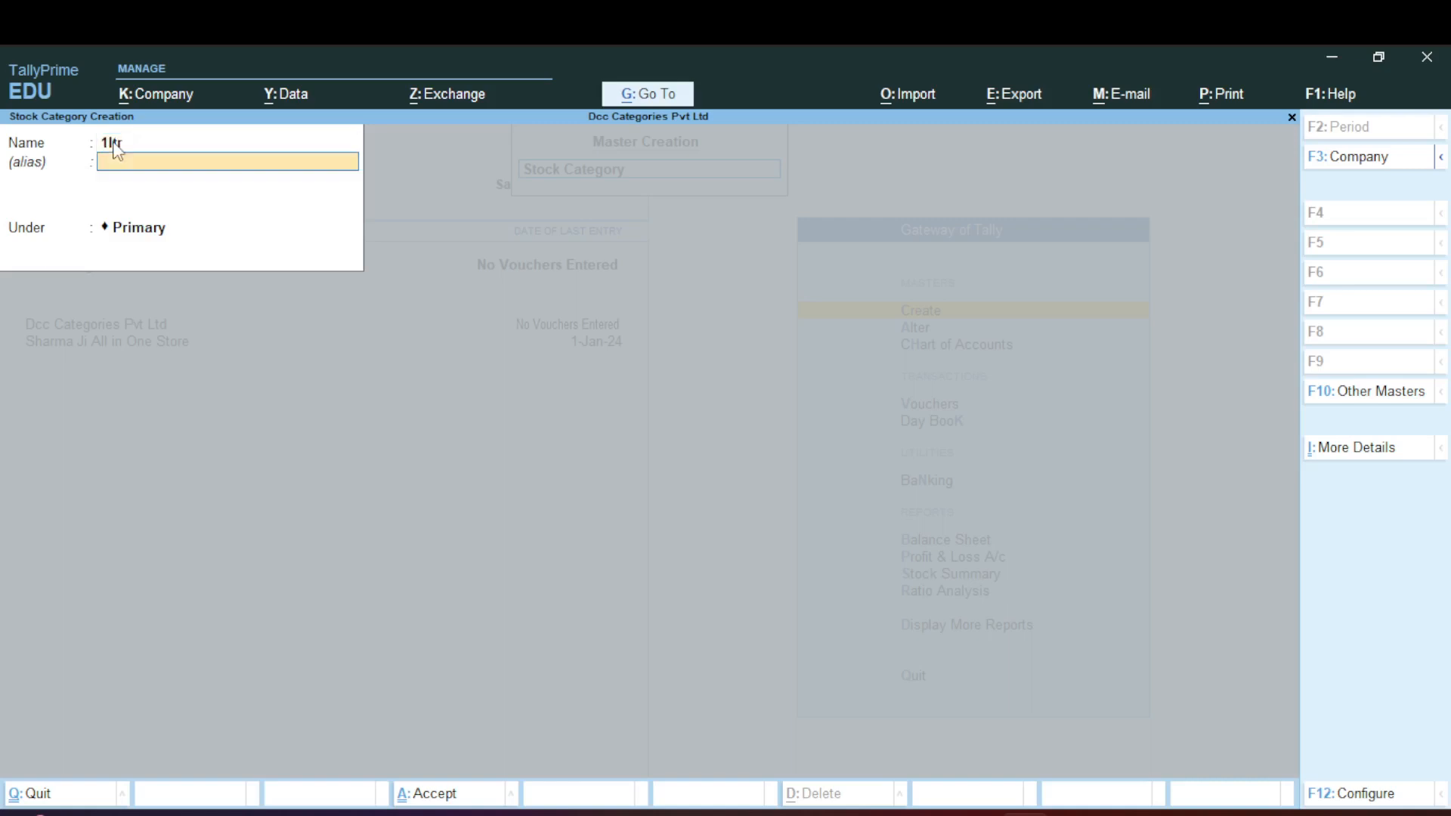
pyautogui.press('Return')
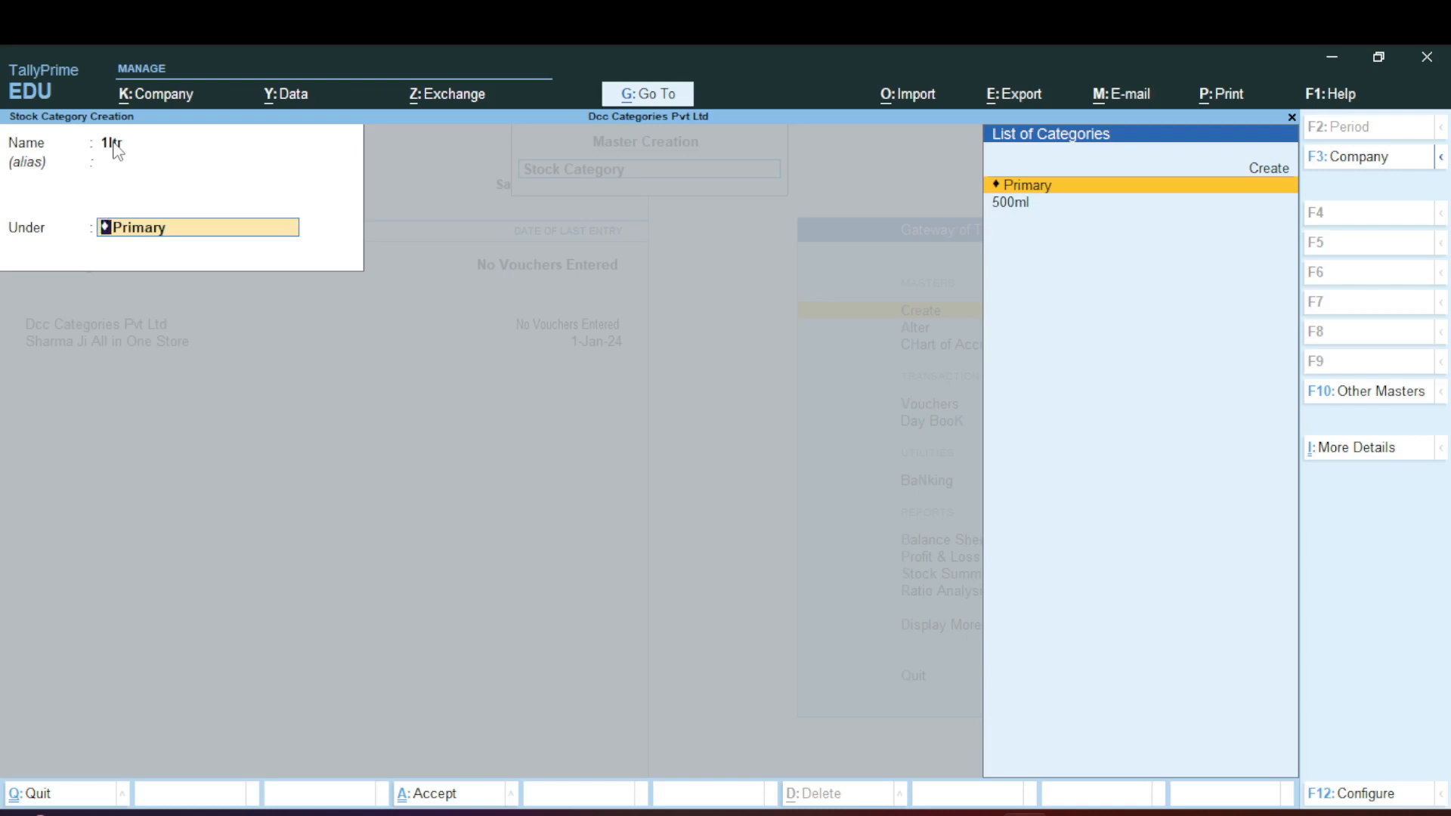
pyautogui.press('Return')
pyautogui.press('Return')
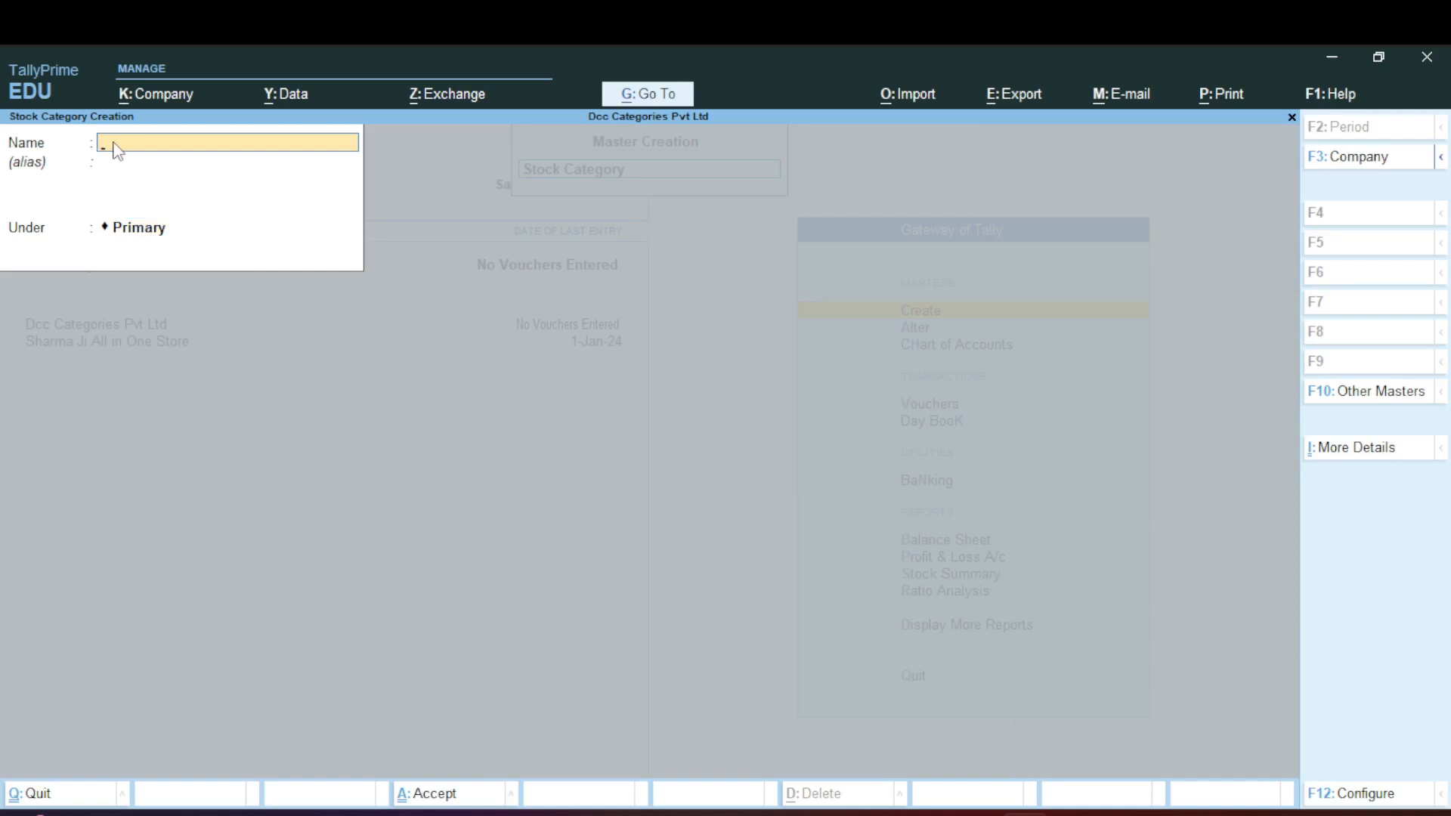
pyautogui.press('Escape')
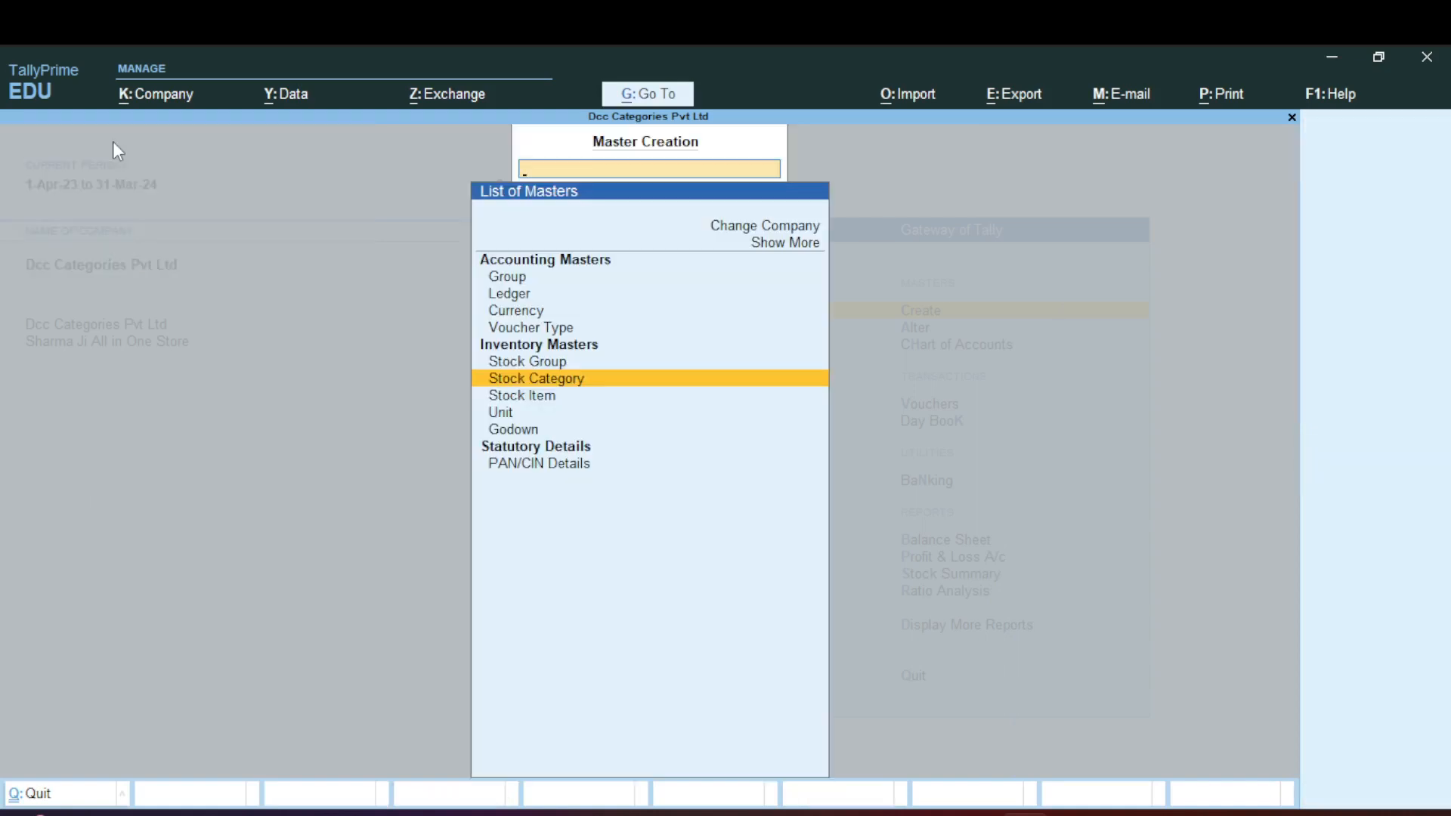
pyautogui.press('Escape')
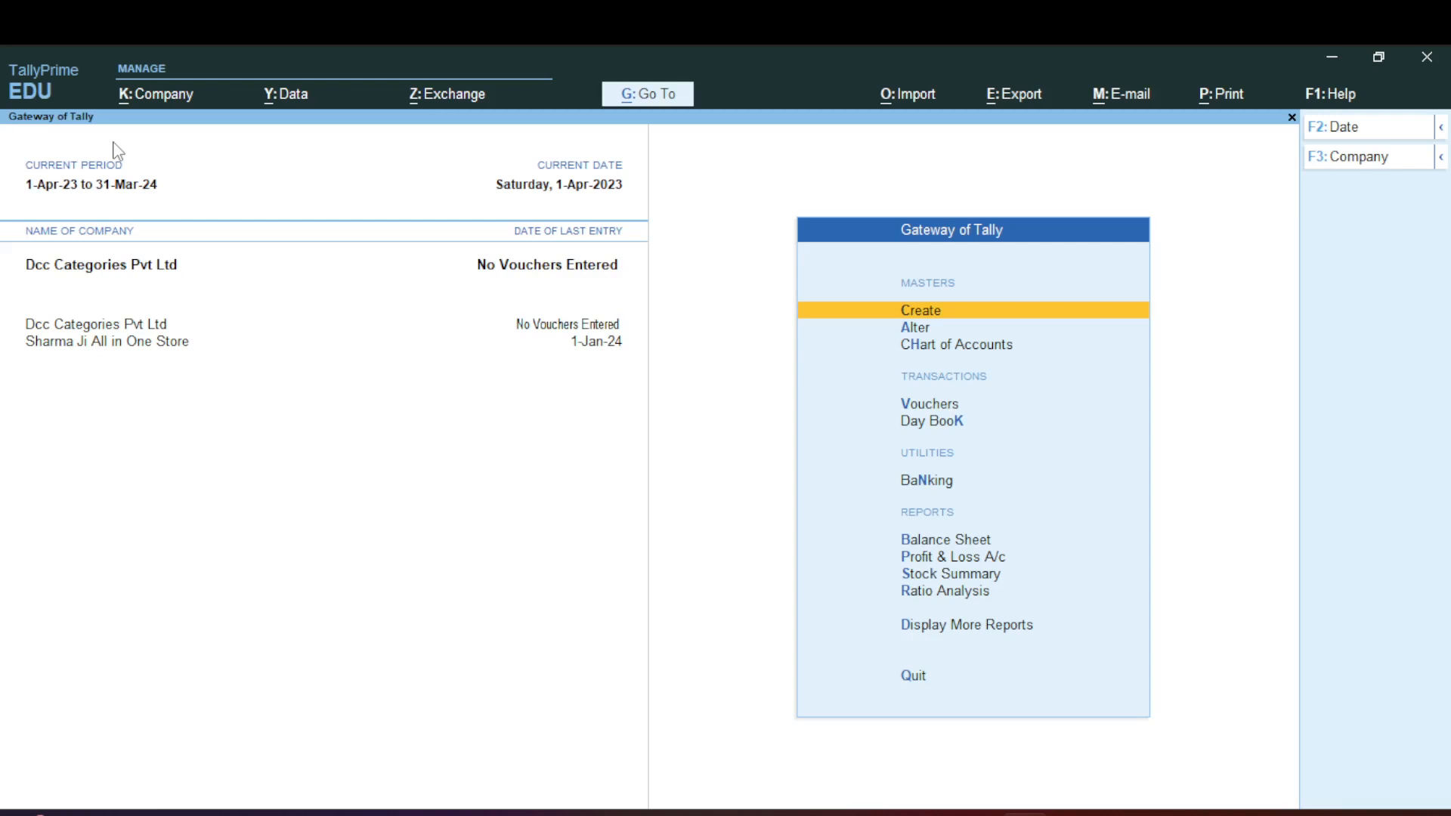
# - Open the list of stock items from the Chart of Accounts
pyautogui.press('Down')
pyautogui.press('Down')
pyautogui.press('Return')
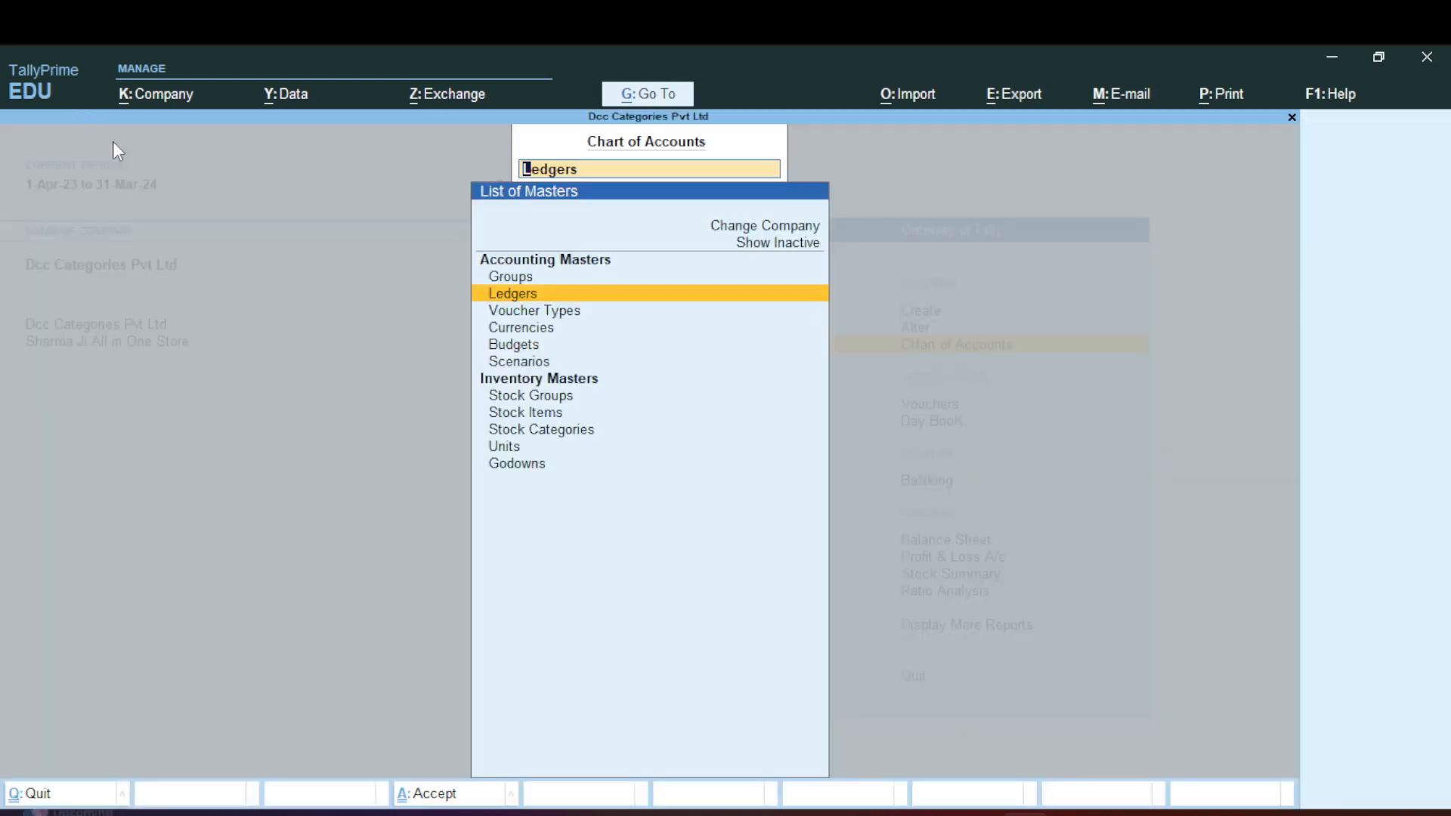
pyautogui.press('Down')
pyautogui.press('Down')
pyautogui.press('Down')
pyautogui.press('Down')
pyautogui.press('Down')
pyautogui.press('Down')
pyautogui.press('Down')
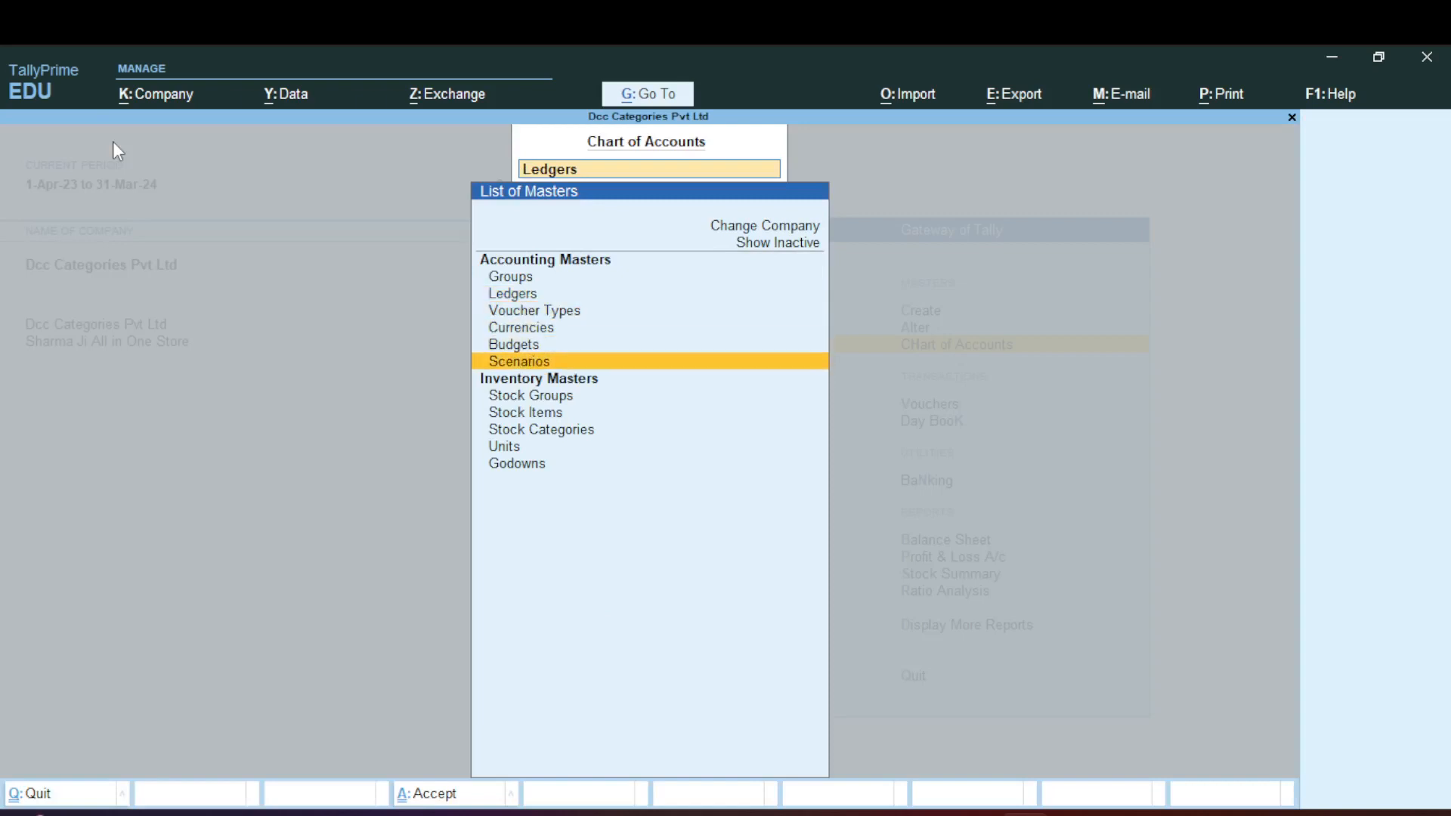
pyautogui.press('Return')
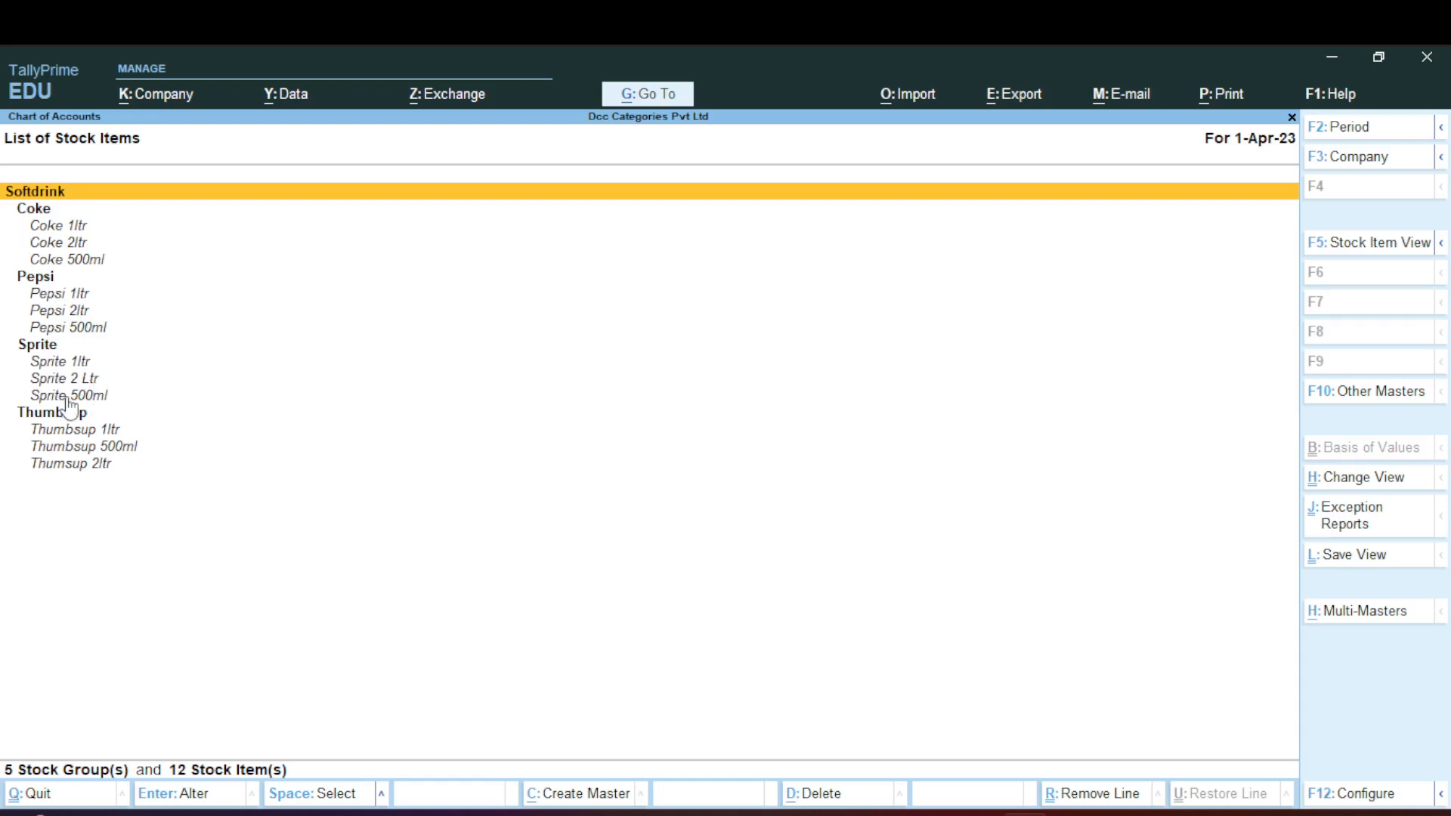
# - Open the stock items for multi-alteration, covering All Items
pyautogui.click(1353, 613)
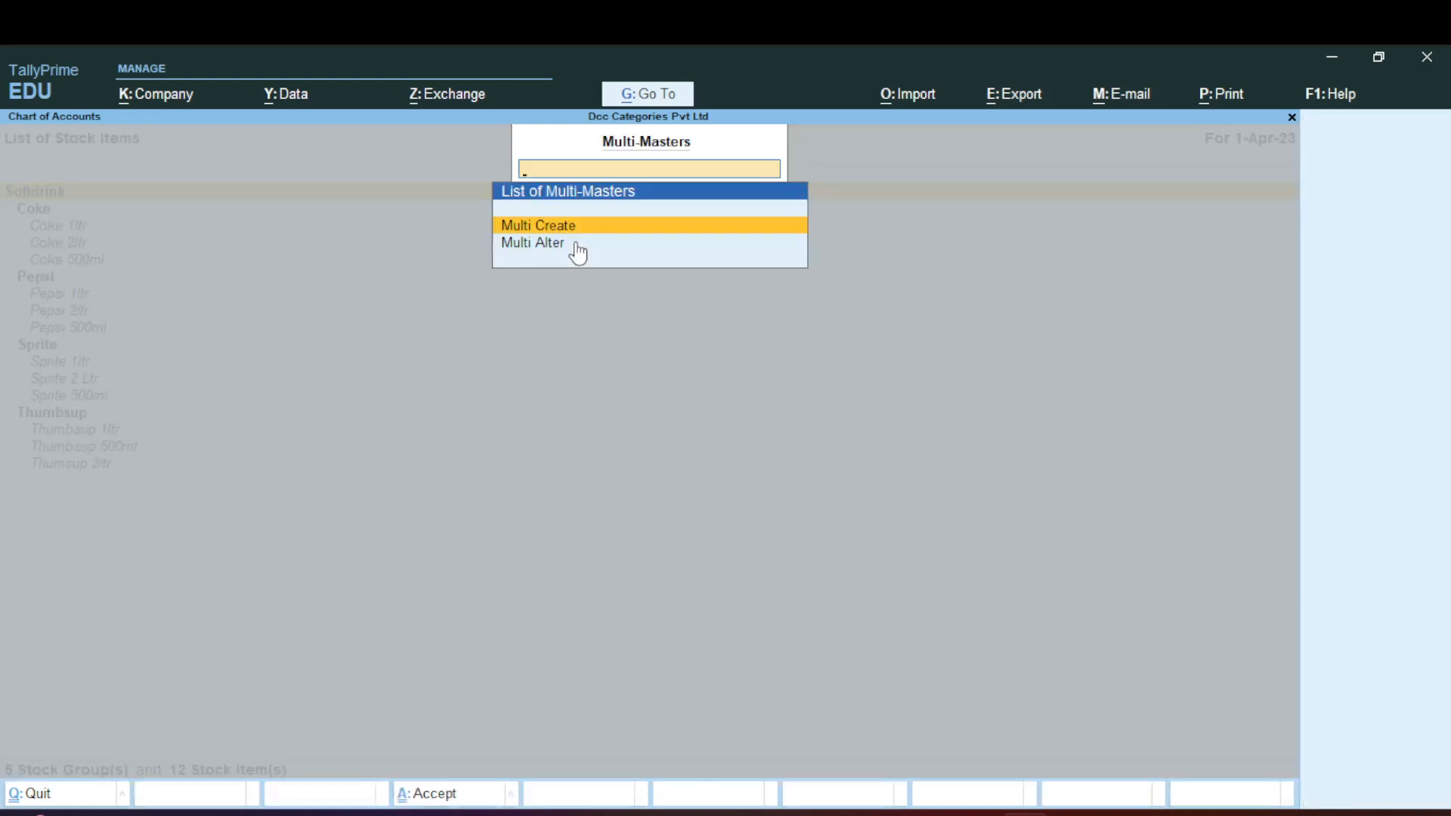
pyautogui.press('Down')
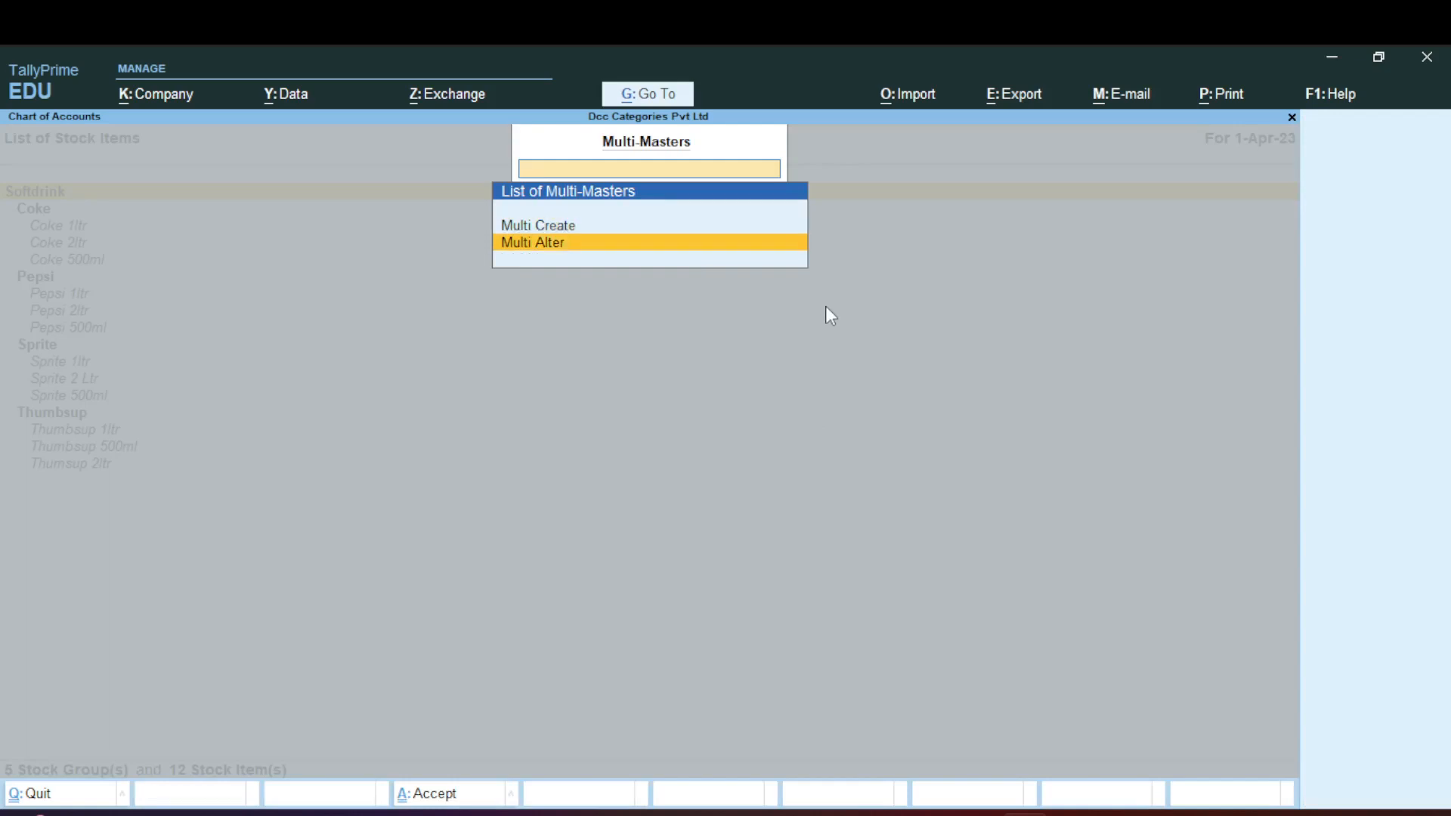
pyautogui.click(525, 243)
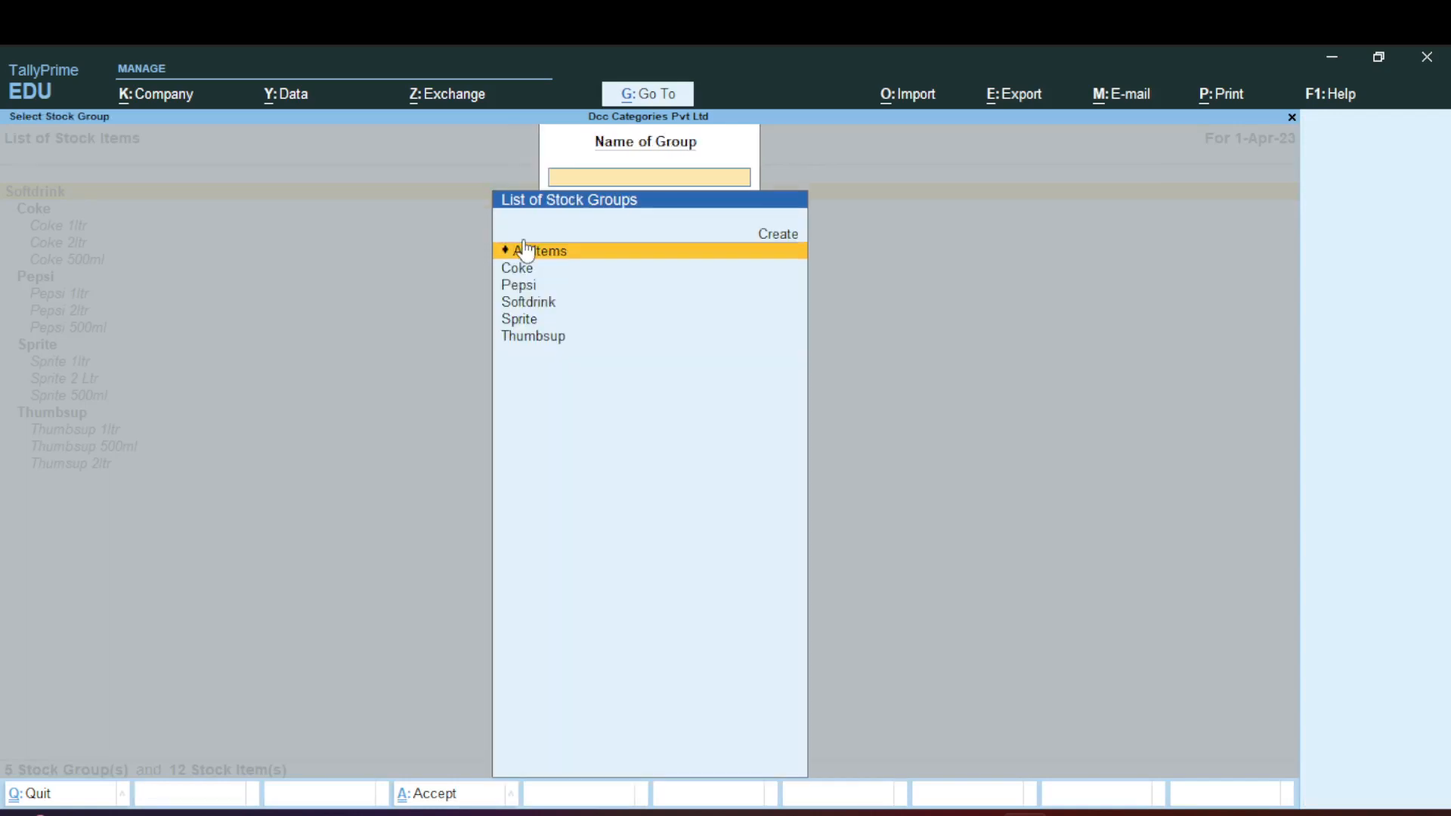
pyautogui.click(558, 257)
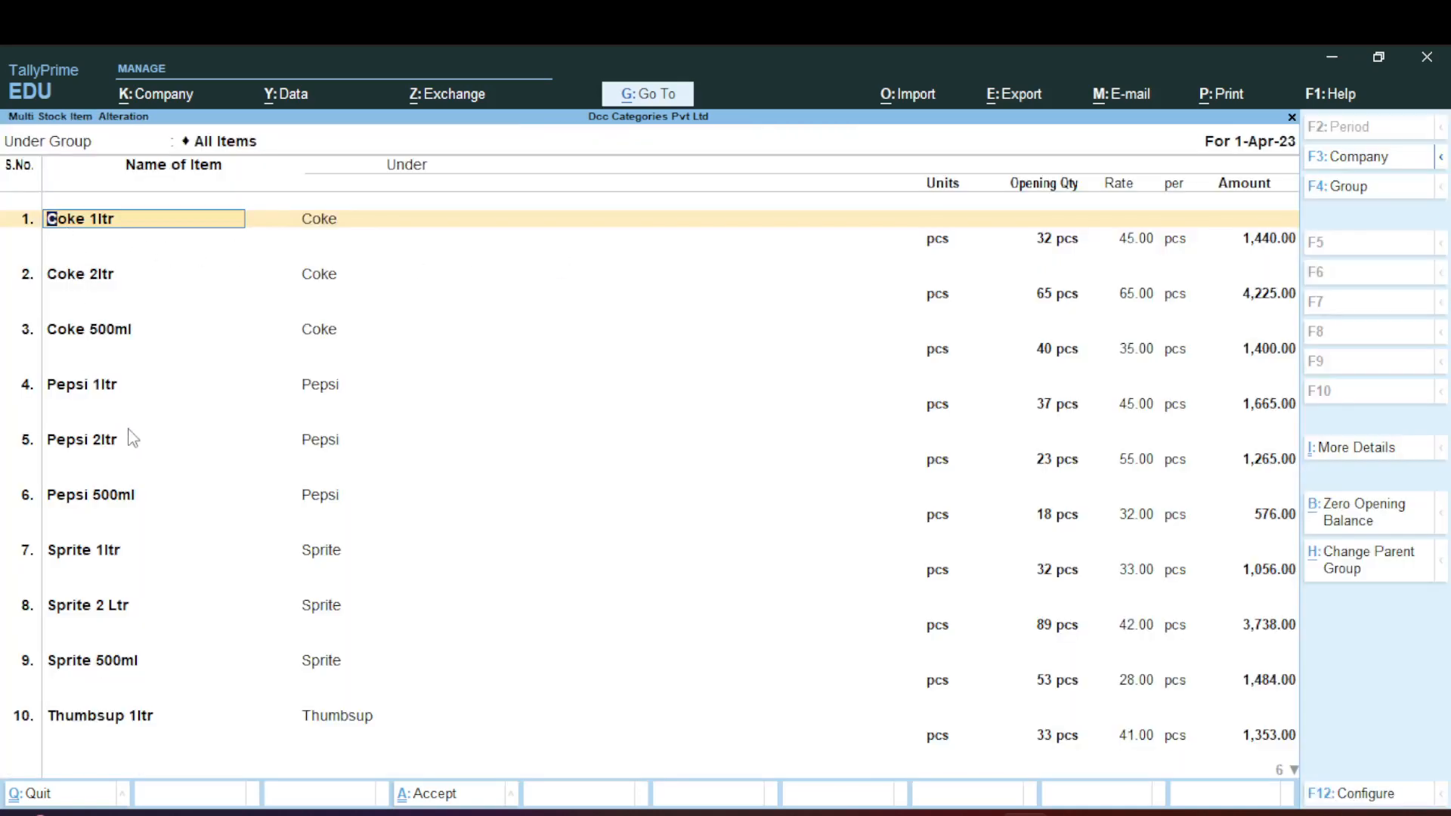
# - Review the stock items in the alteration list down to Thumsup 2ltr, decline acceptance, and return to the Pepsi 1ltr name
pyautogui.press('Down')
pyautogui.press('Down')
pyautogui.press('Down')
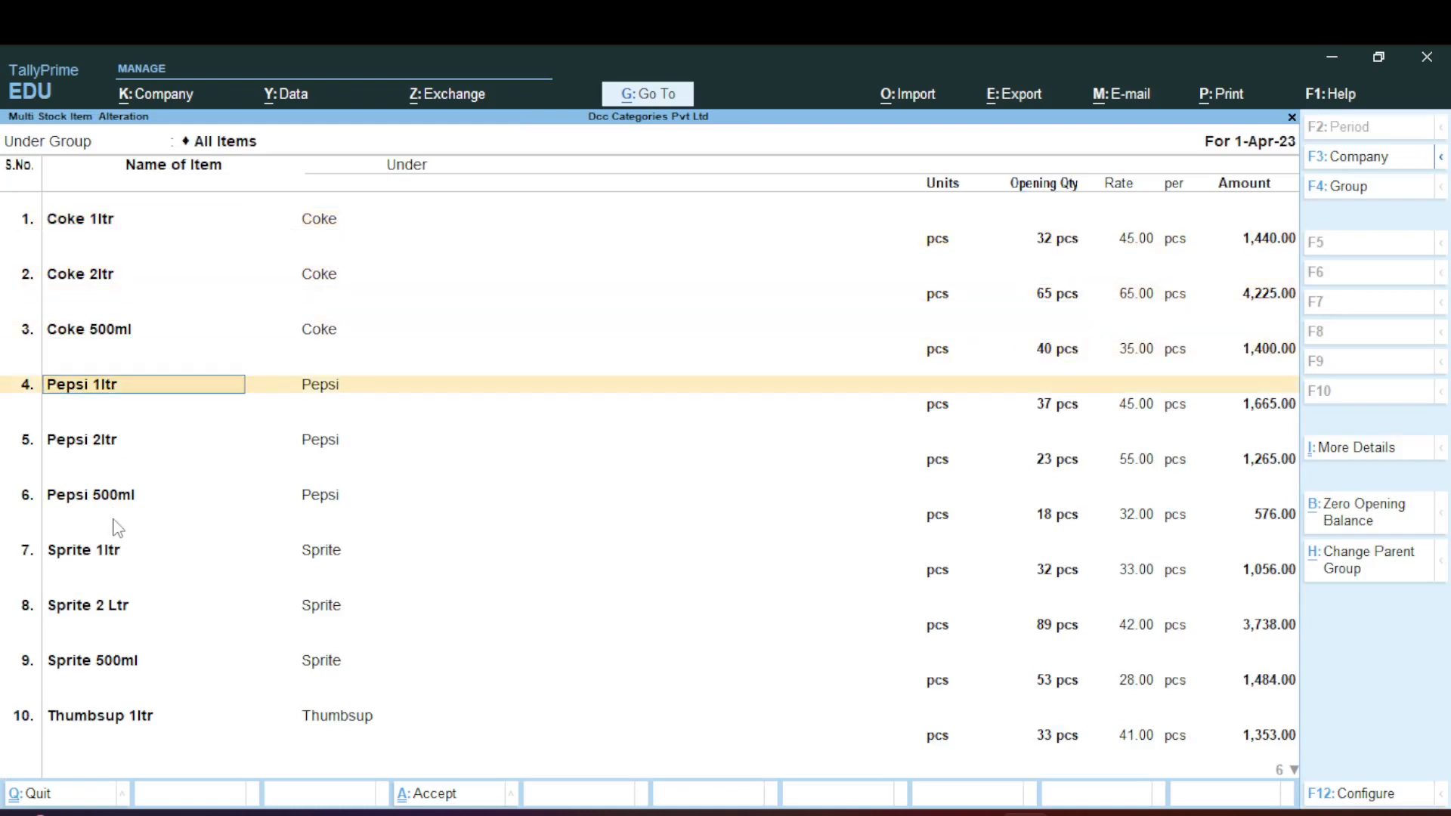
pyautogui.press('Down')
pyautogui.press('Down')
pyautogui.press('Down')
pyautogui.press('Down')
pyautogui.press('Down')
pyautogui.press('Down')
pyautogui.press('Down')
pyautogui.press('Down')
pyautogui.press('Down')
pyautogui.press('Return')
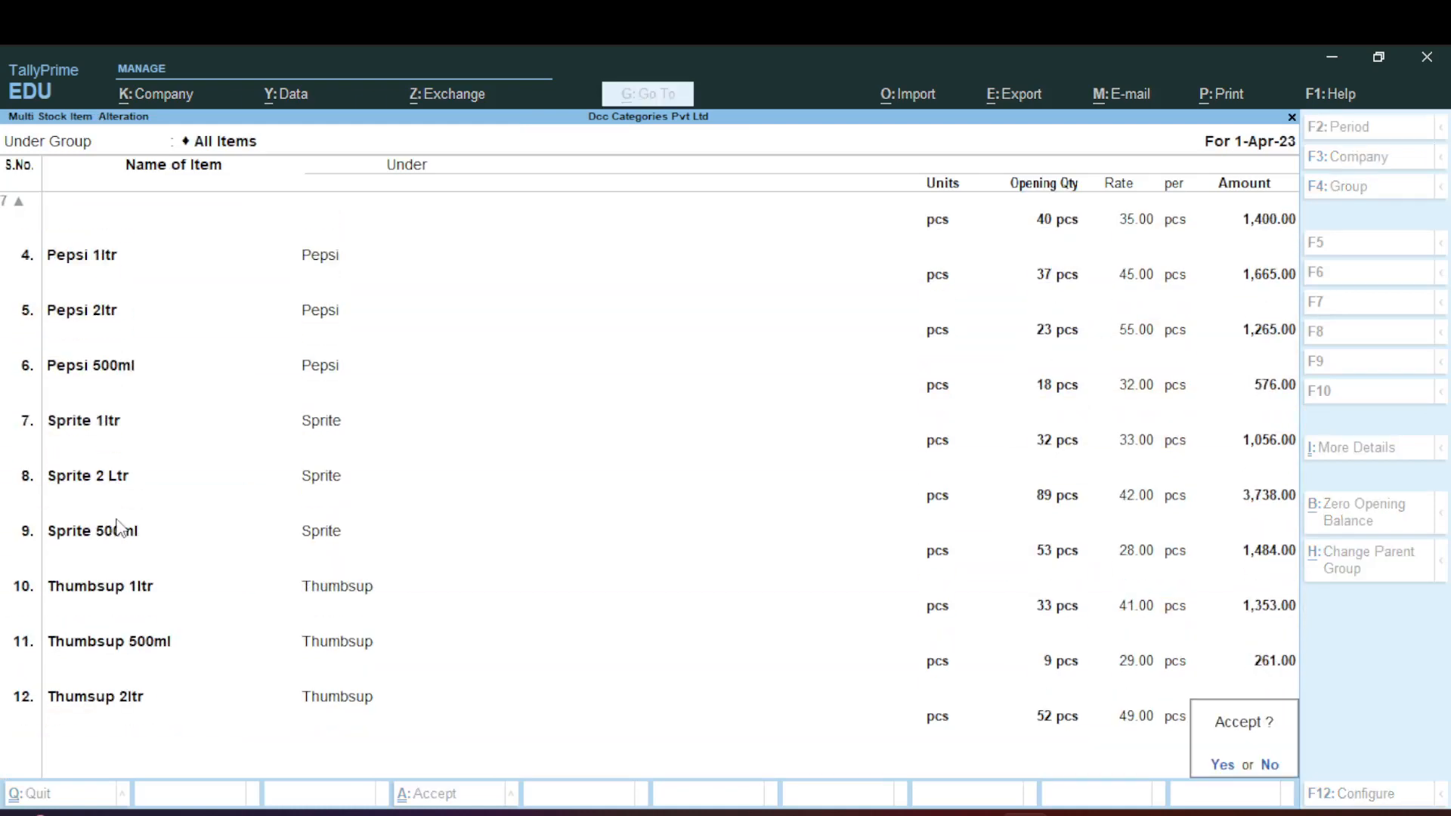
pyautogui.click(1271, 768)
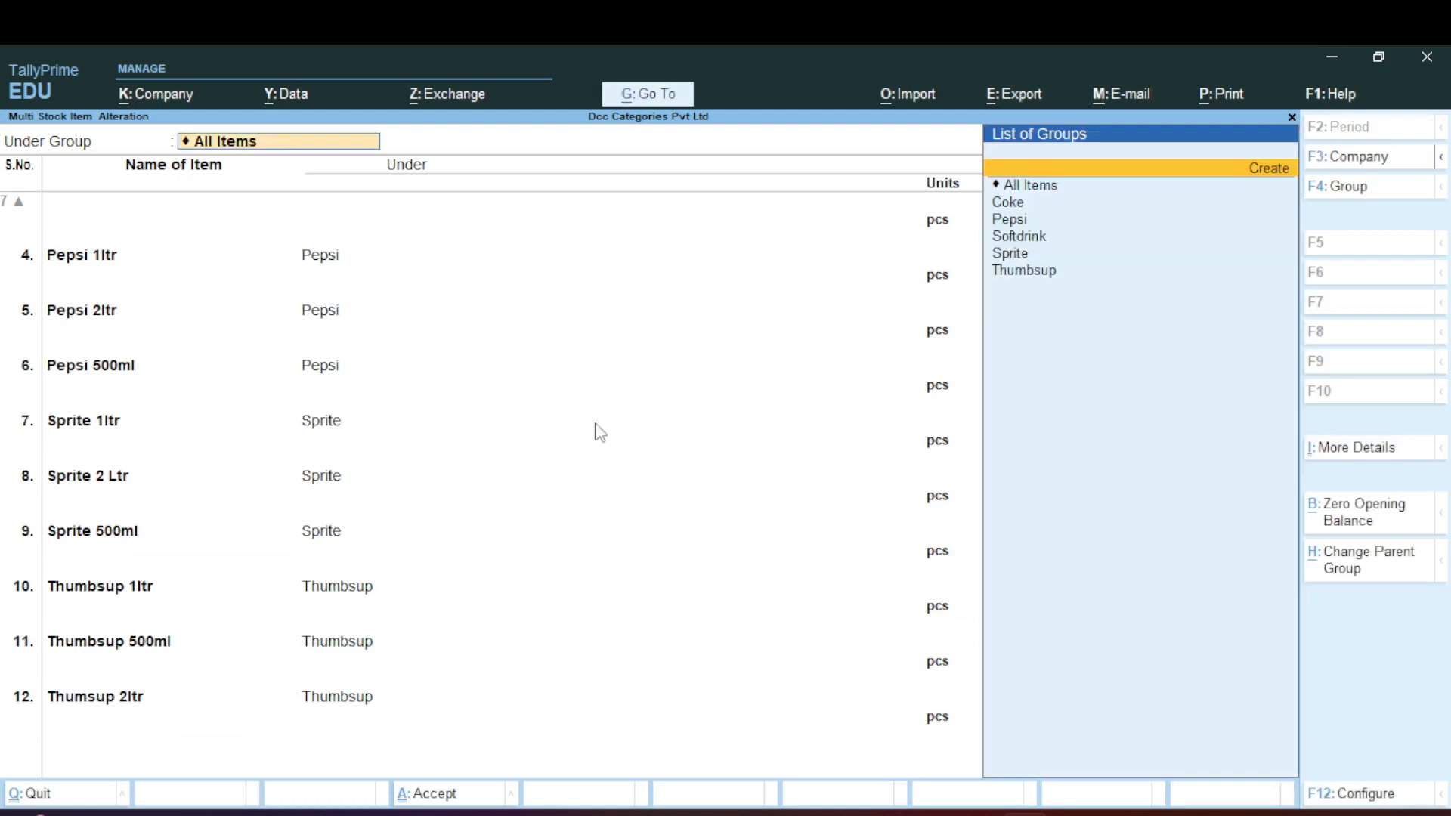
pyautogui.click(332, 338)
pyautogui.click(317, 264)
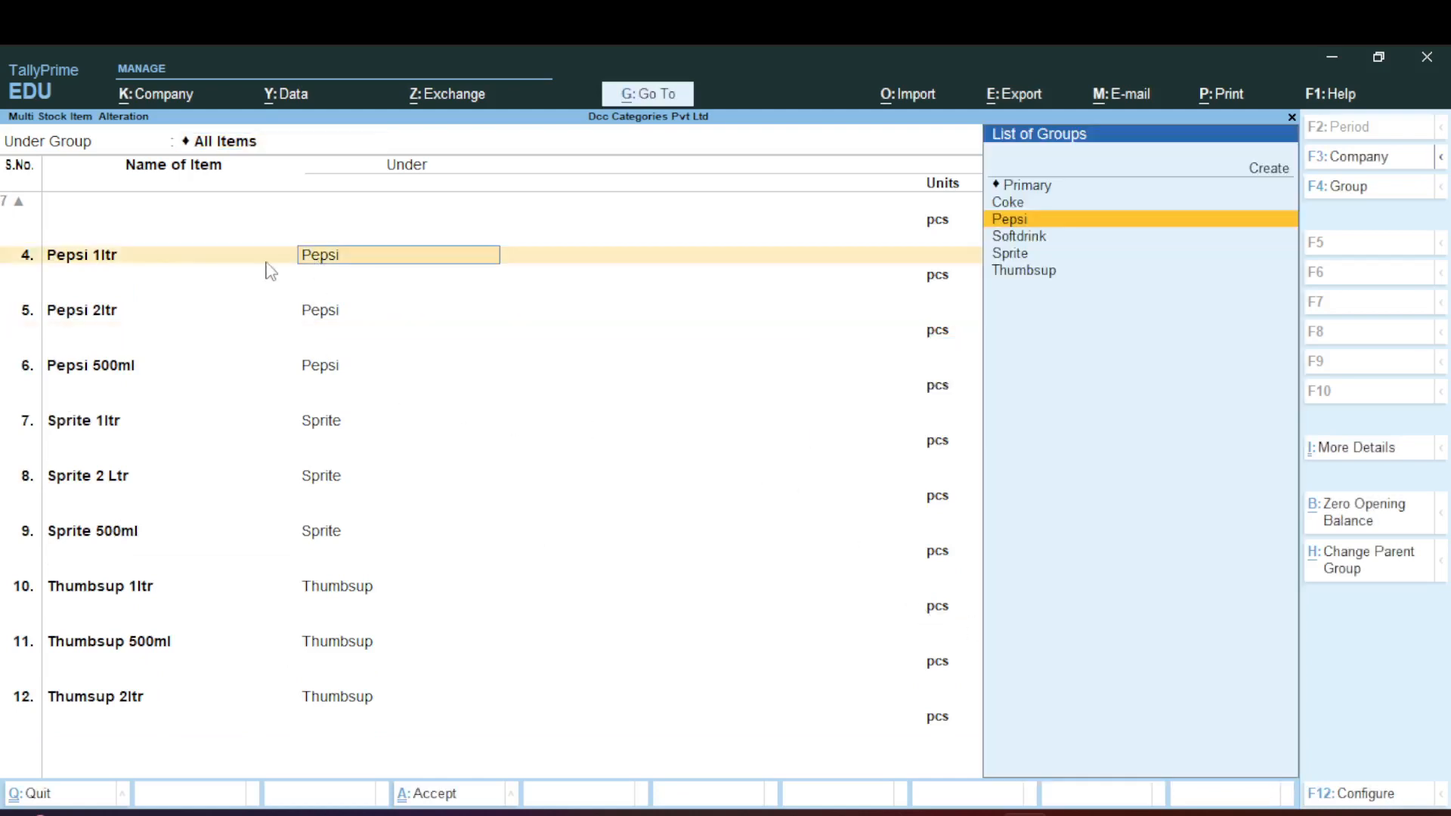
pyautogui.click(117, 262)
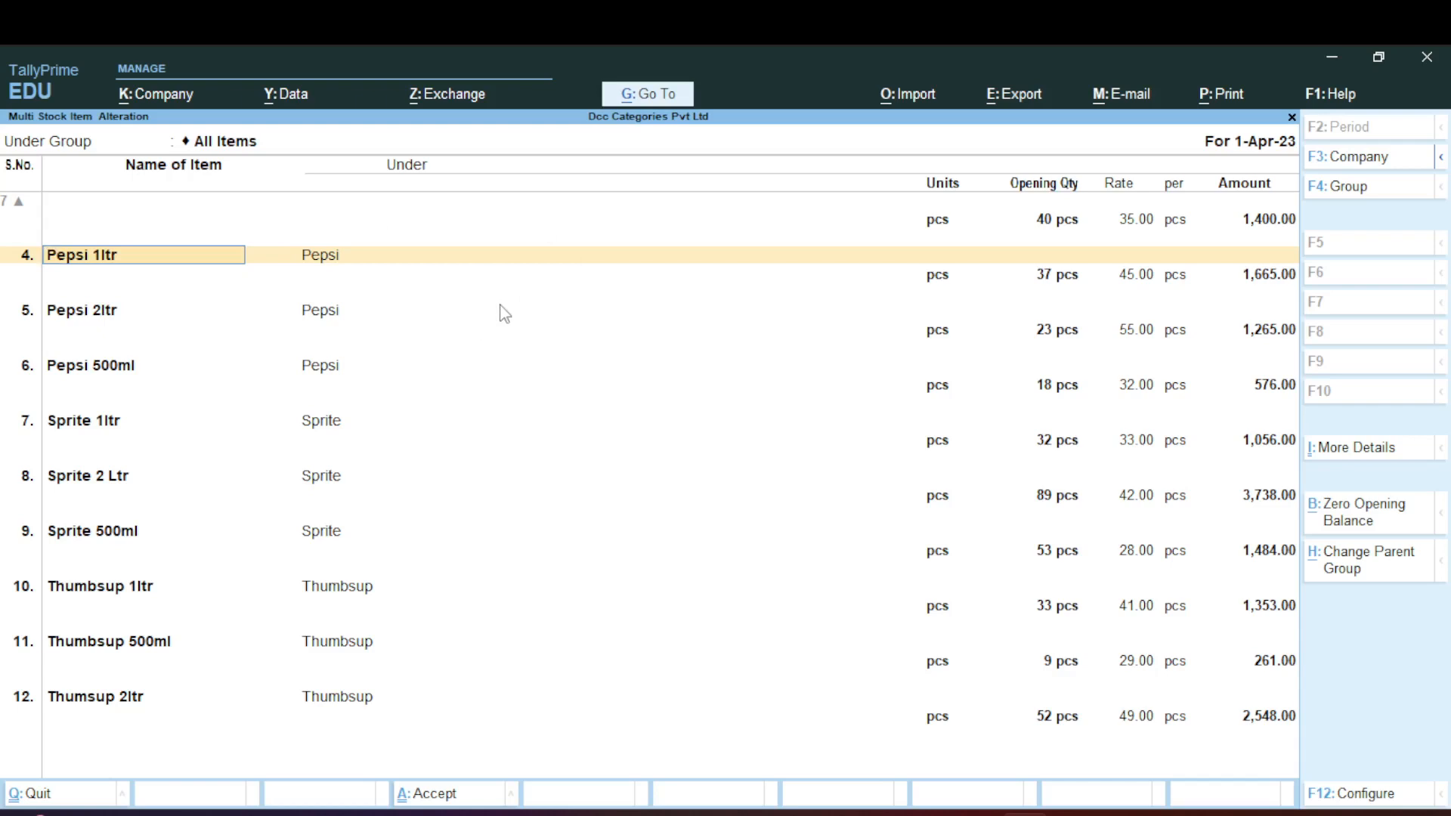
# - Configure the multi-alteration screen to show stock category details
pyautogui.press('F12')
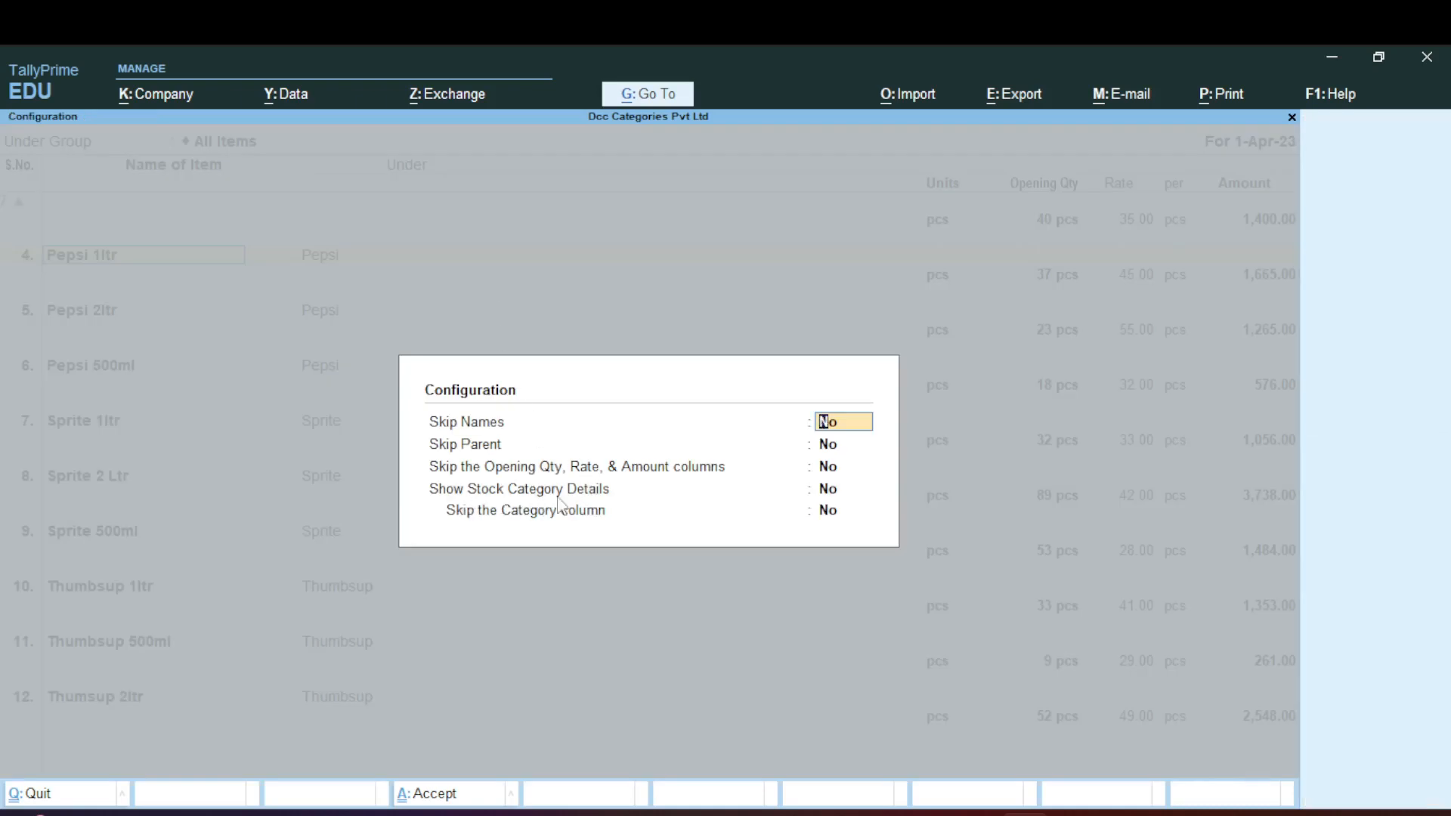
pyautogui.click(828, 493)
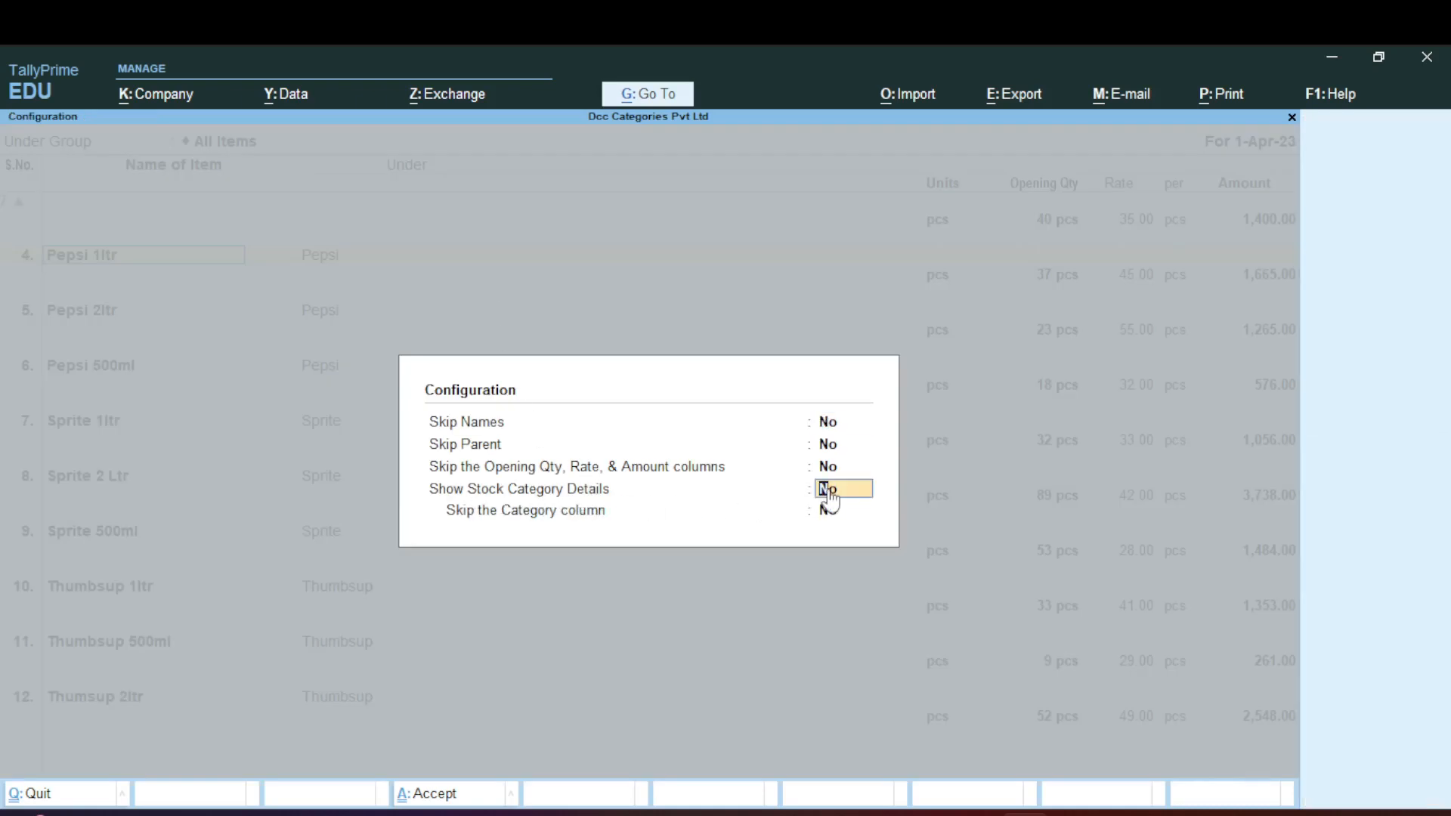
pyautogui.write('y')
pyautogui.press('Return')
pyautogui.press('Return')
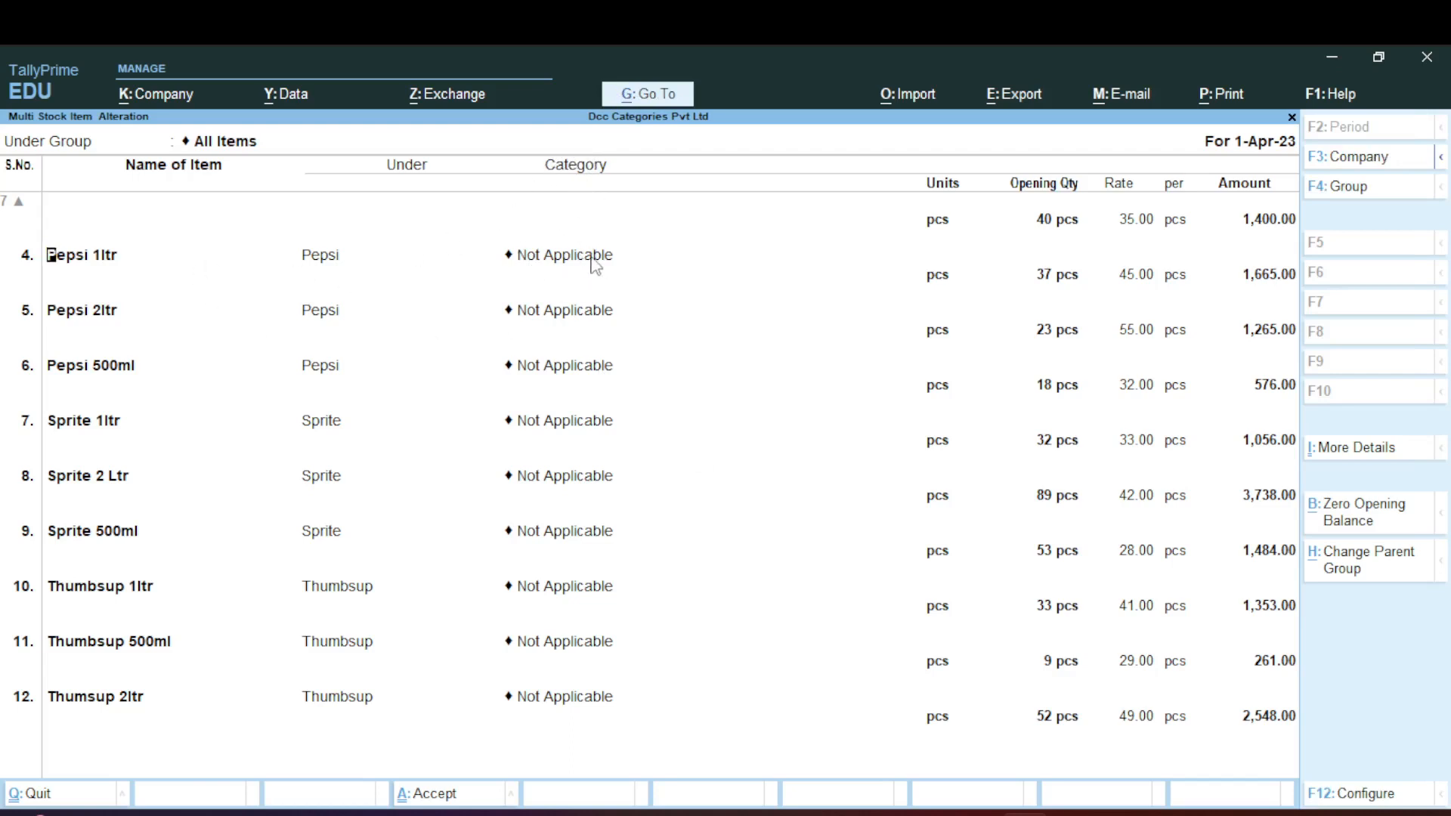
# - Assign Pepsi 1ltr to the 1ltr category and keep its unit, quantity and rate values as they are
pyautogui.click(556, 260)
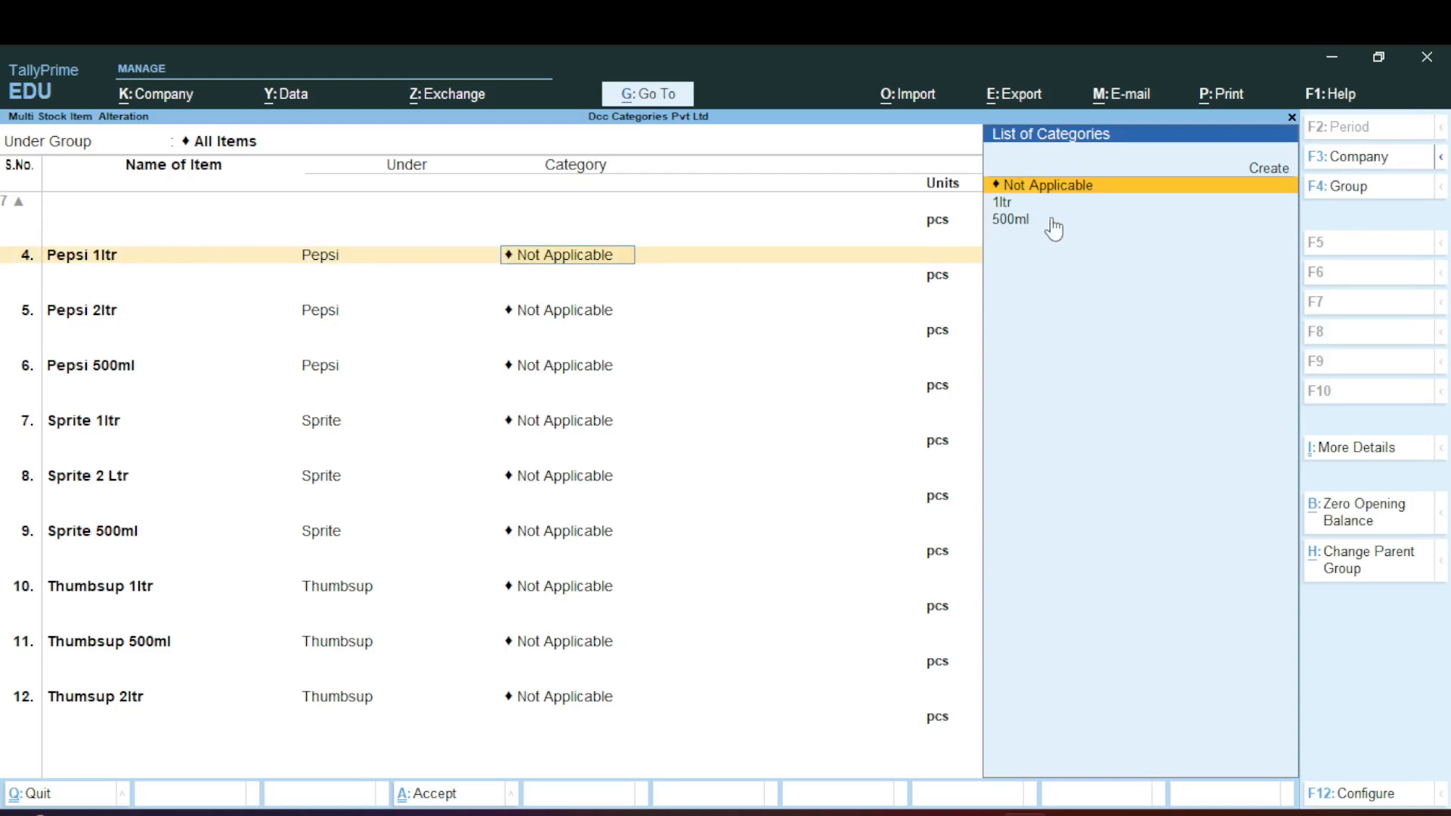
pyautogui.click(1005, 204)
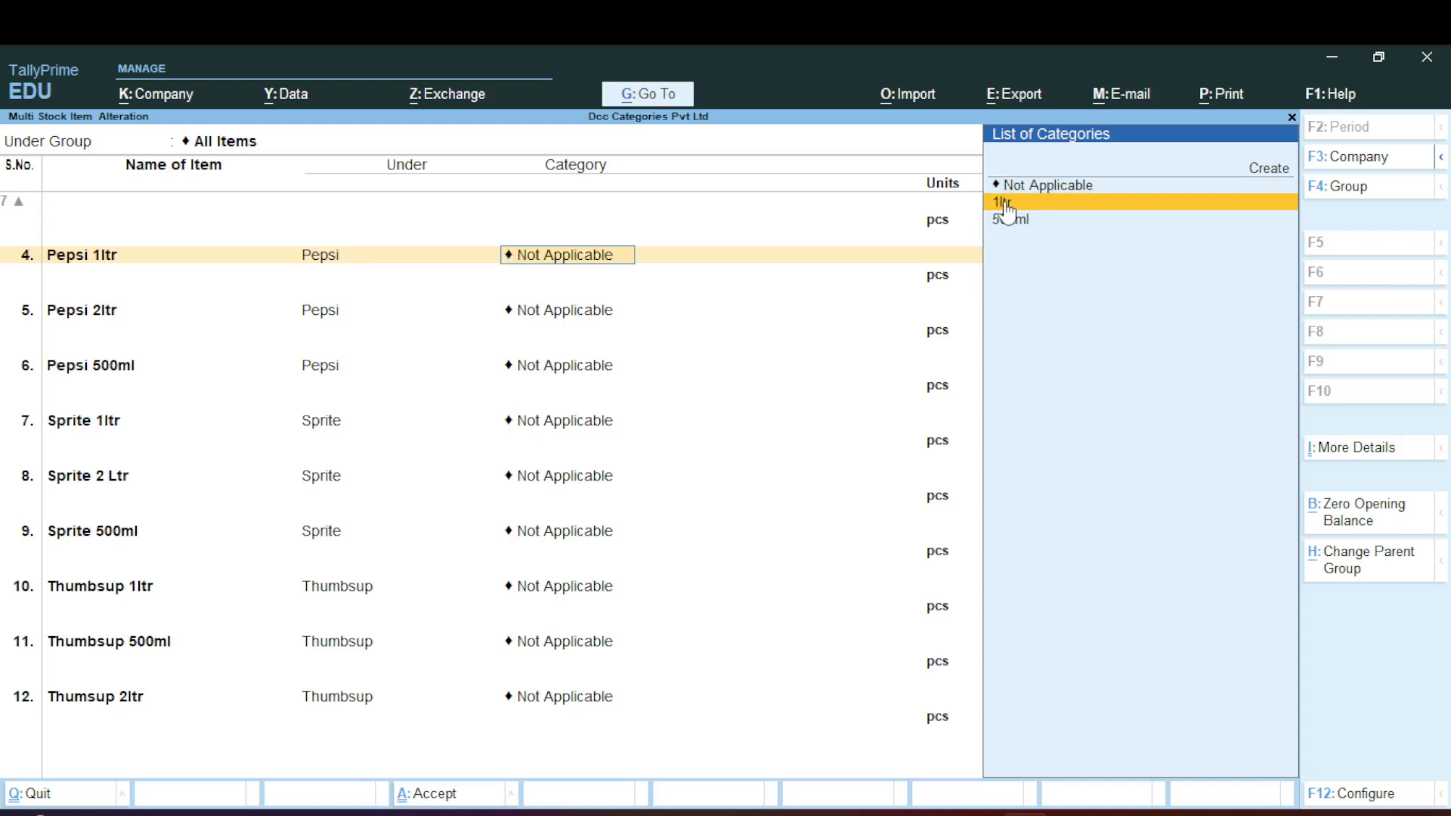
pyautogui.click(1006, 205)
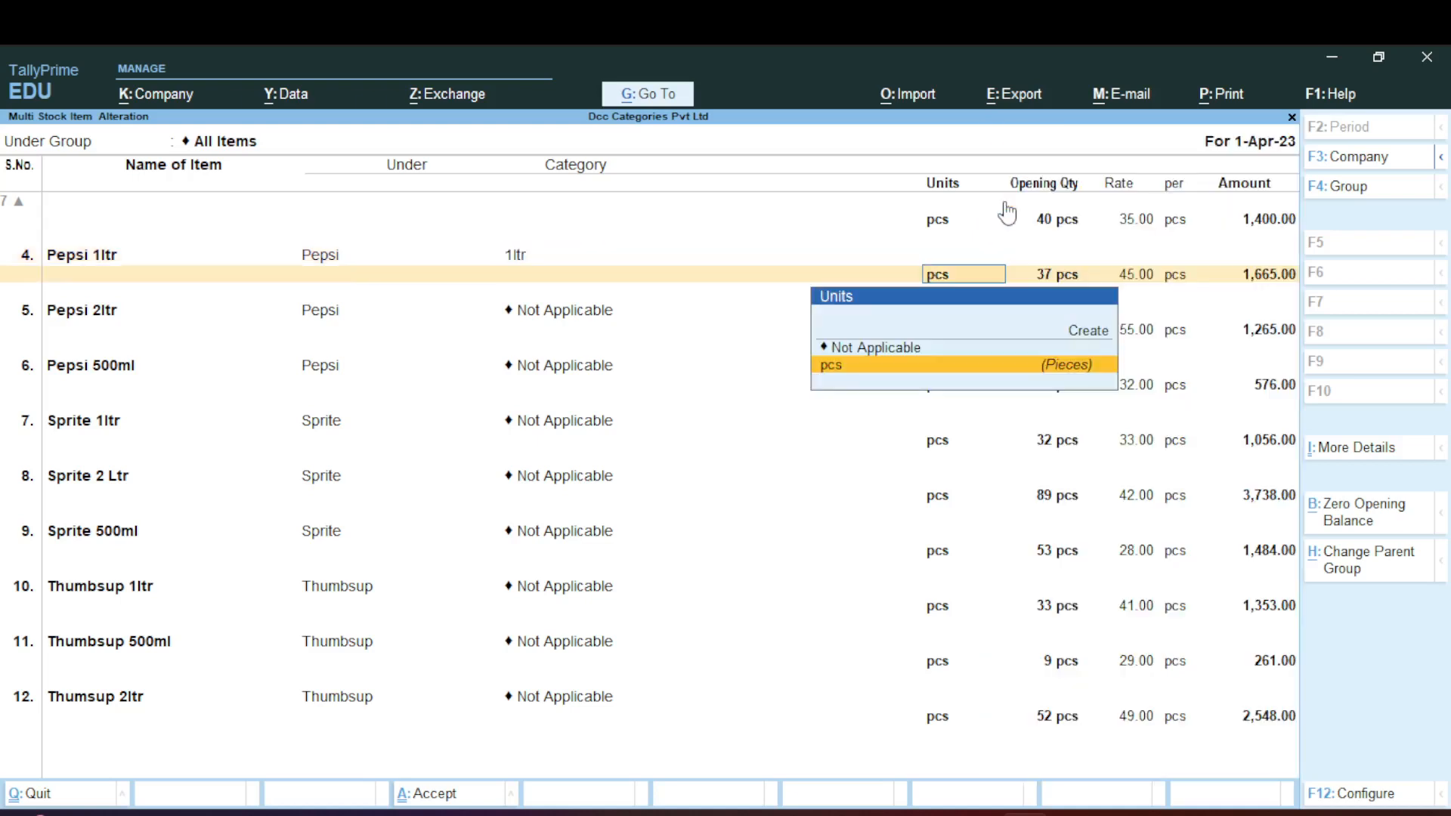
pyautogui.press('Return')
pyautogui.press('Return')
pyautogui.press('Return')
pyautogui.press('Return')
pyautogui.press('Return')
pyautogui.press('Return')
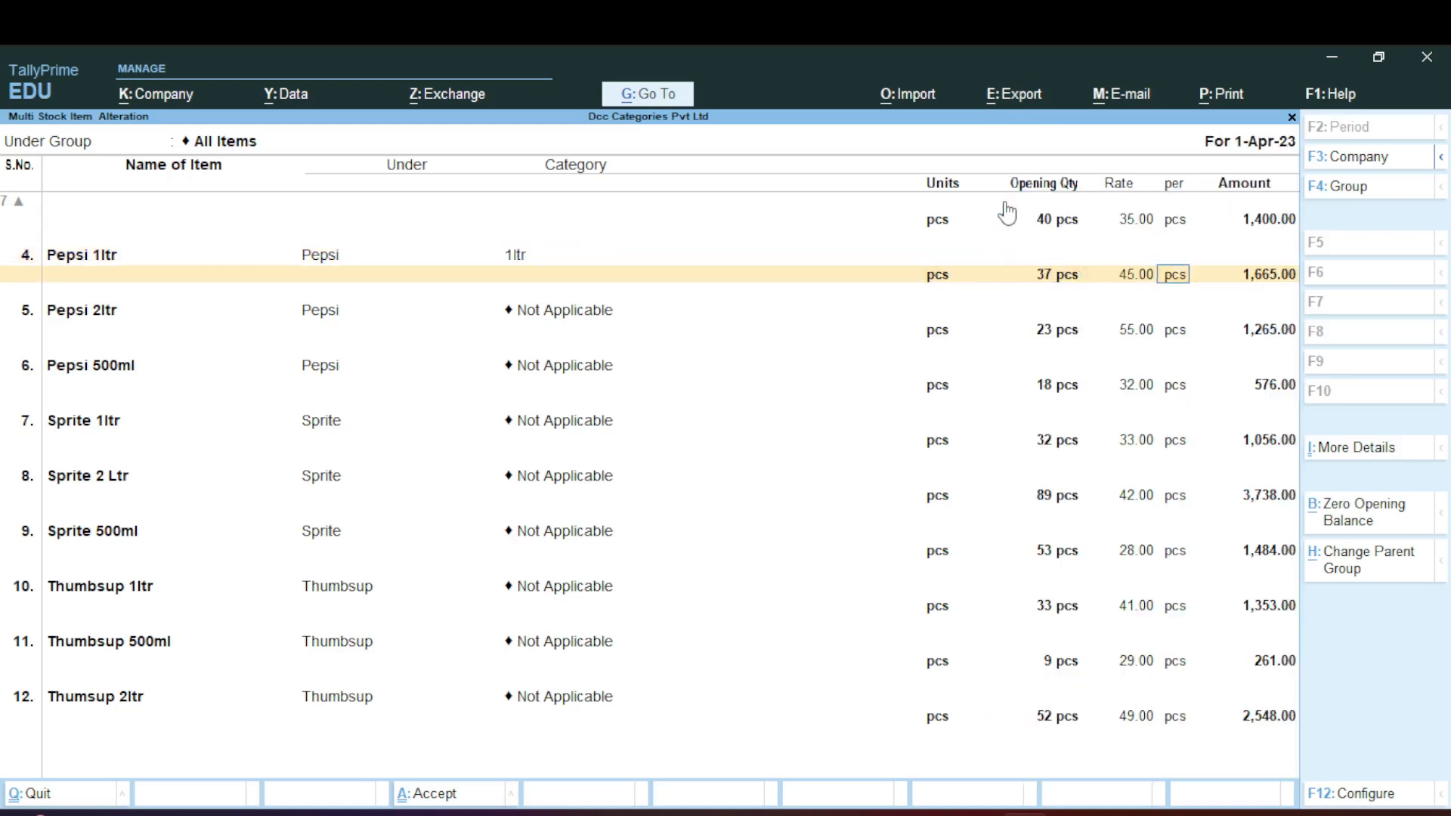
pyautogui.press('Return')
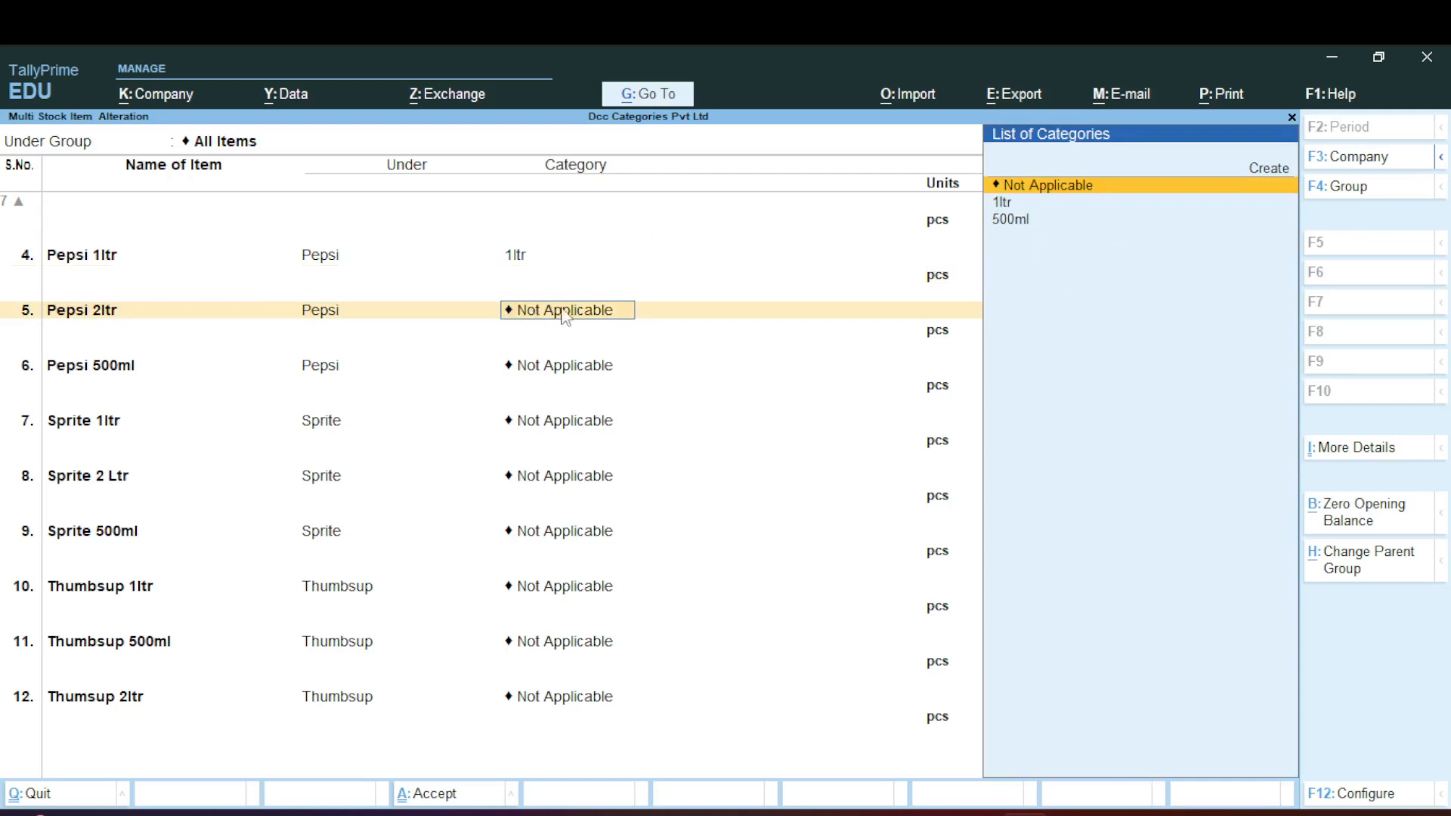
# - Create a stock category named 2ltr under Primary from the Pepsi 2ltr row and assign that item to it
pyautogui.click(1270, 169)
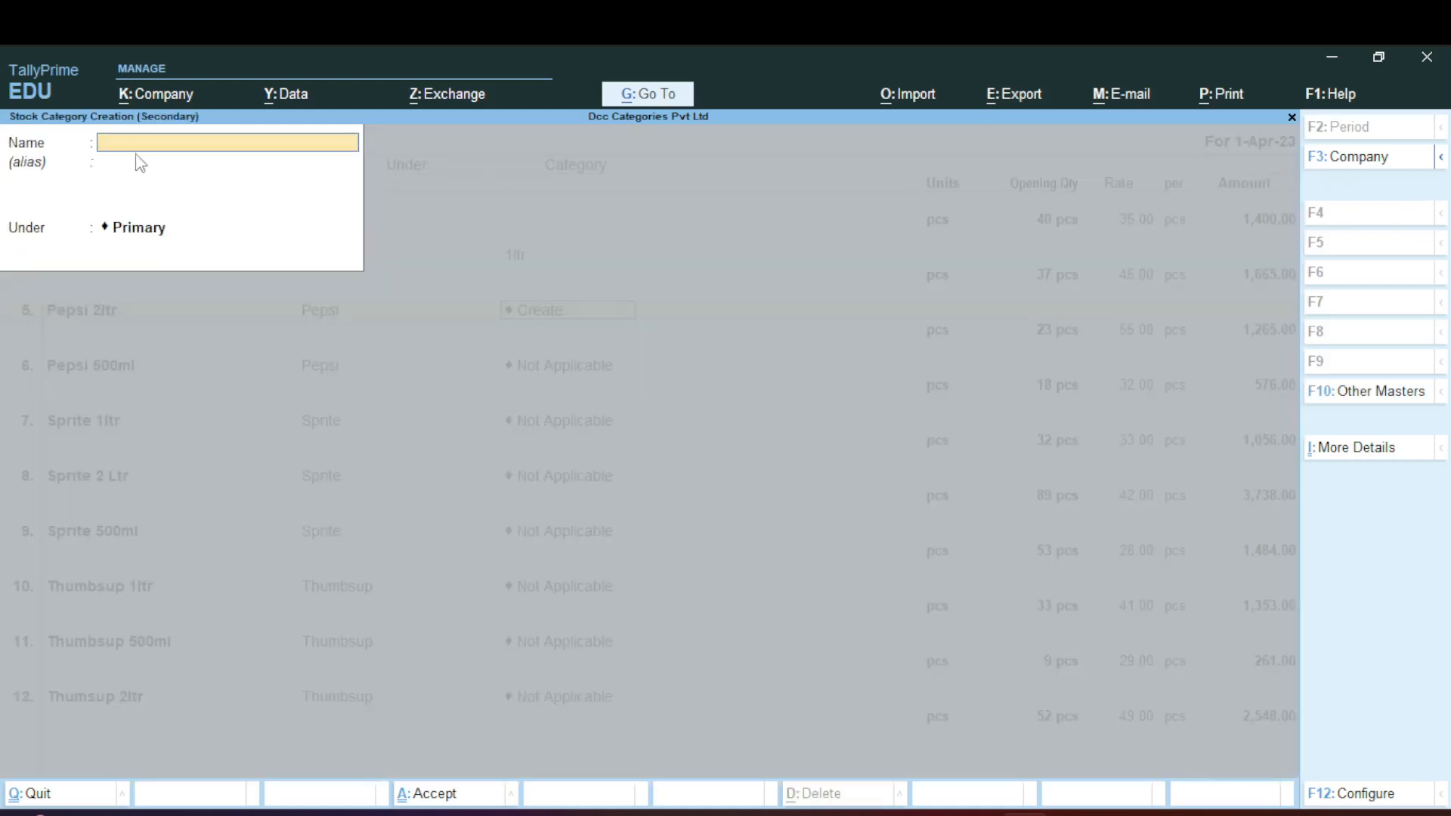
pyautogui.write('2ltr')
pyautogui.press('Return')
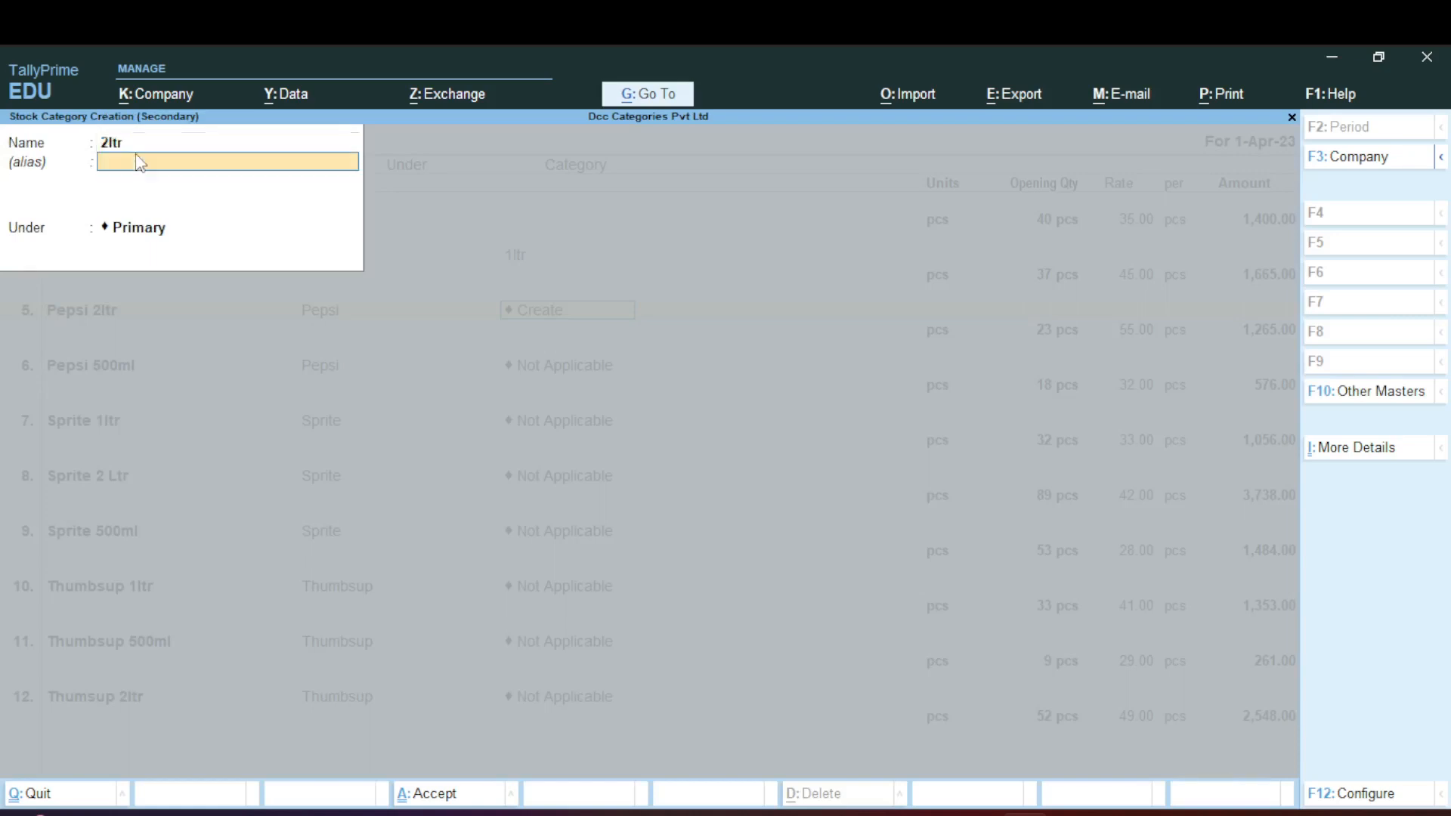
pyautogui.press('Return')
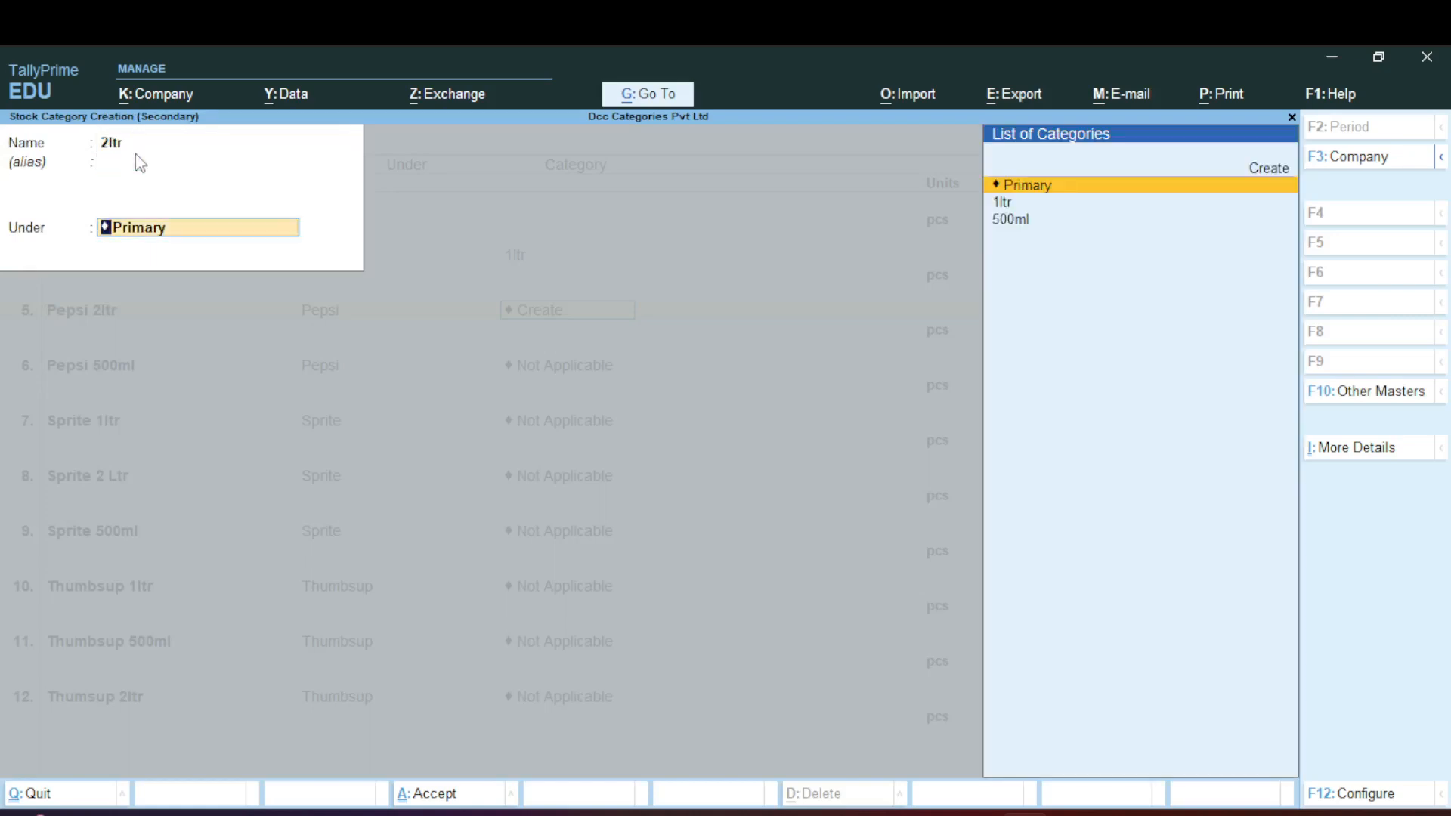
pyautogui.press('Return')
pyautogui.press('Return')
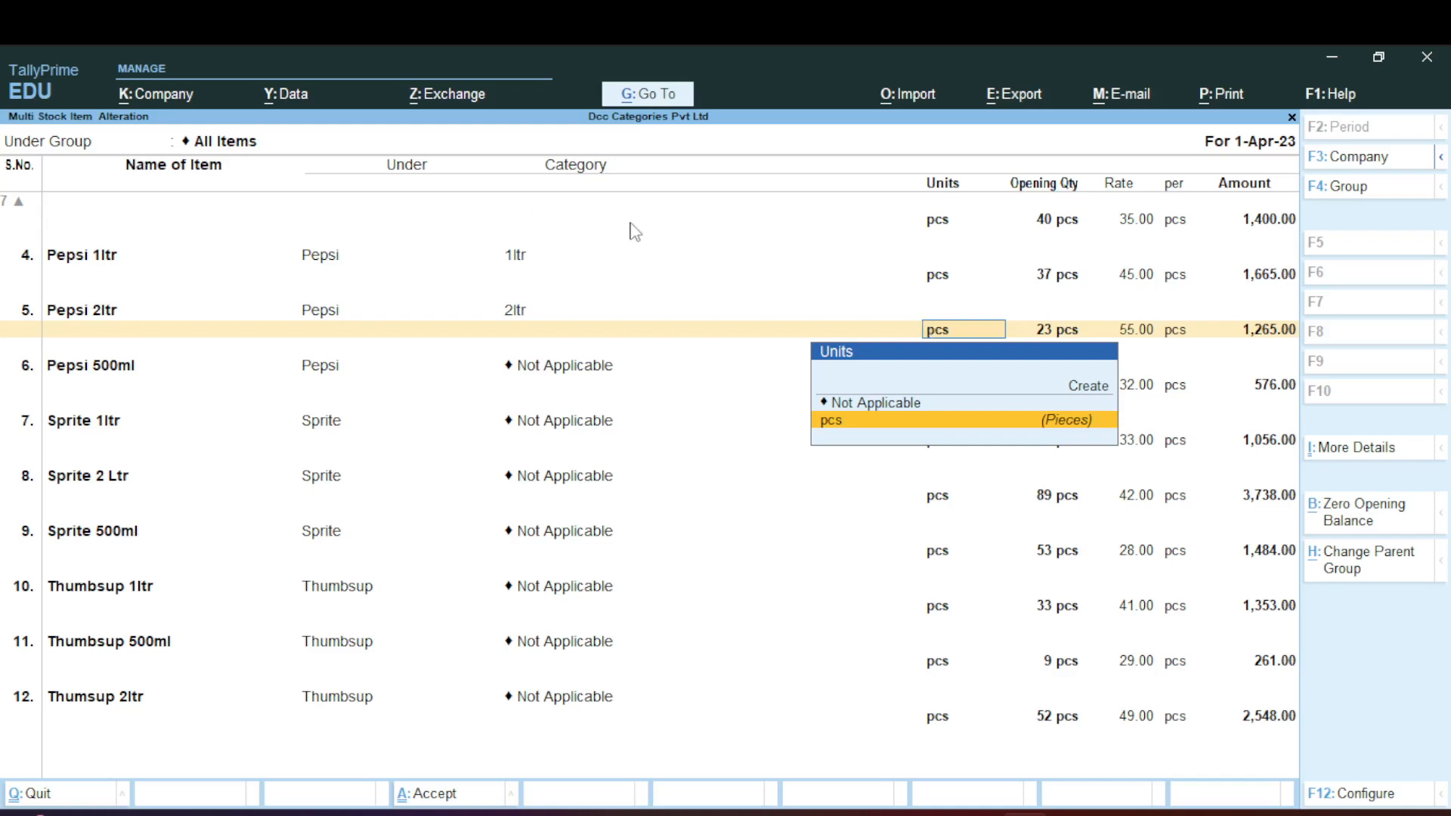
pyautogui.press('Return')
pyautogui.press('Return')
pyautogui.press('Return')
pyautogui.press('Return')
pyautogui.press('Return')
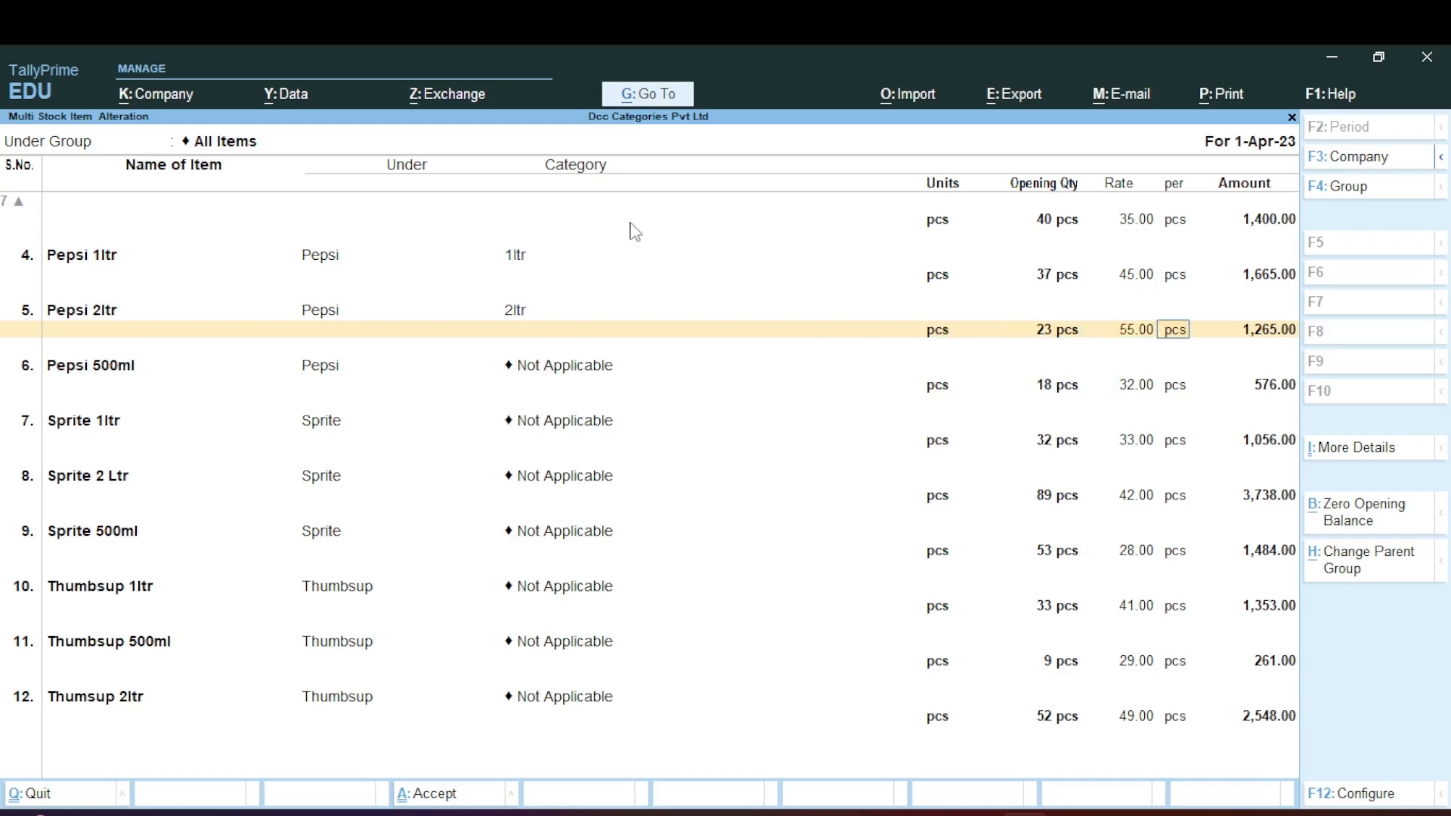
# - Assign Pepsi 500ml to the 500ml category and continue to the Sprite 1ltr row
pyautogui.press('Return')
pyautogui.press('Return')
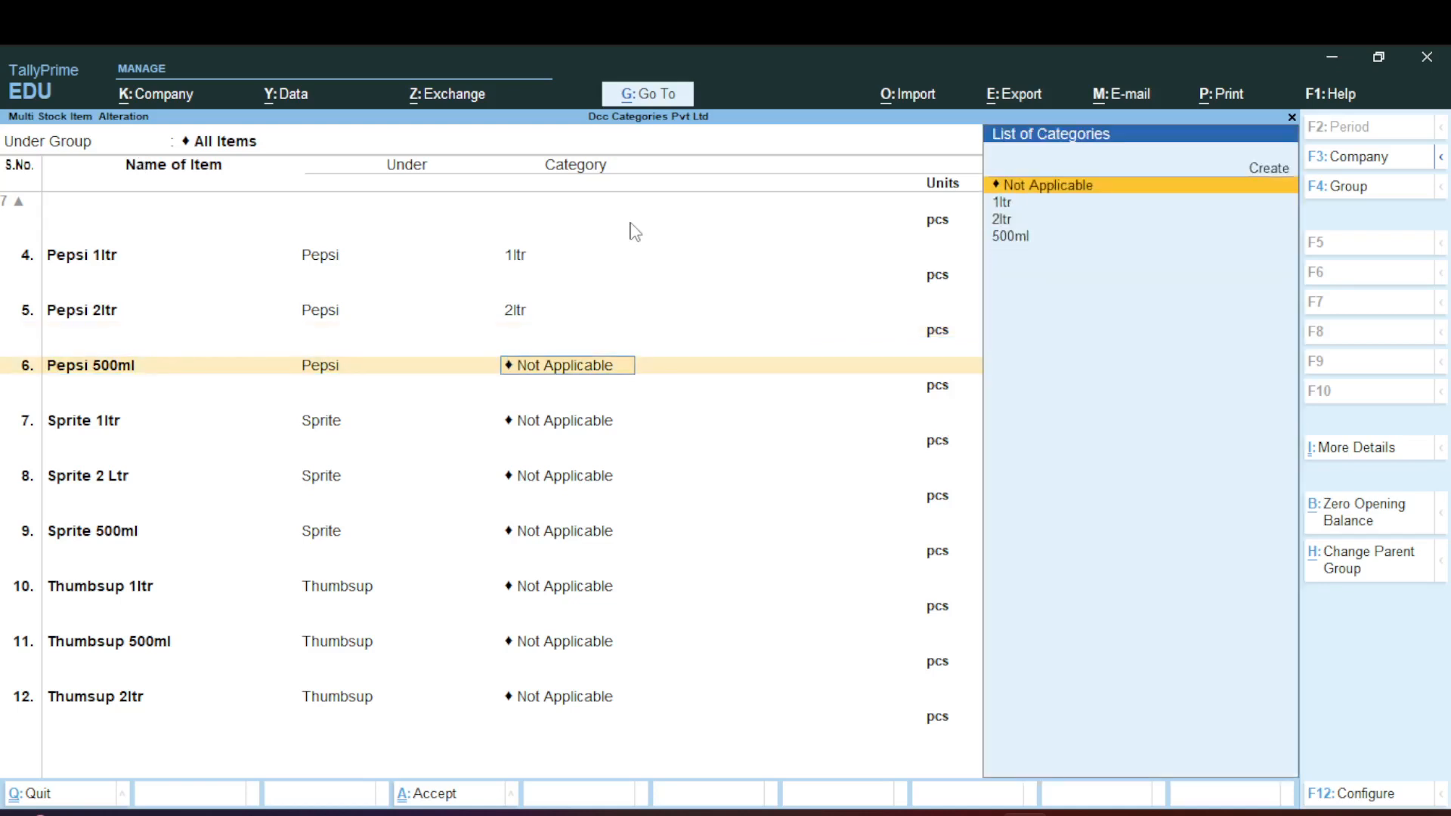
pyautogui.press('Down')
pyautogui.press('Down')
pyautogui.press('Down')
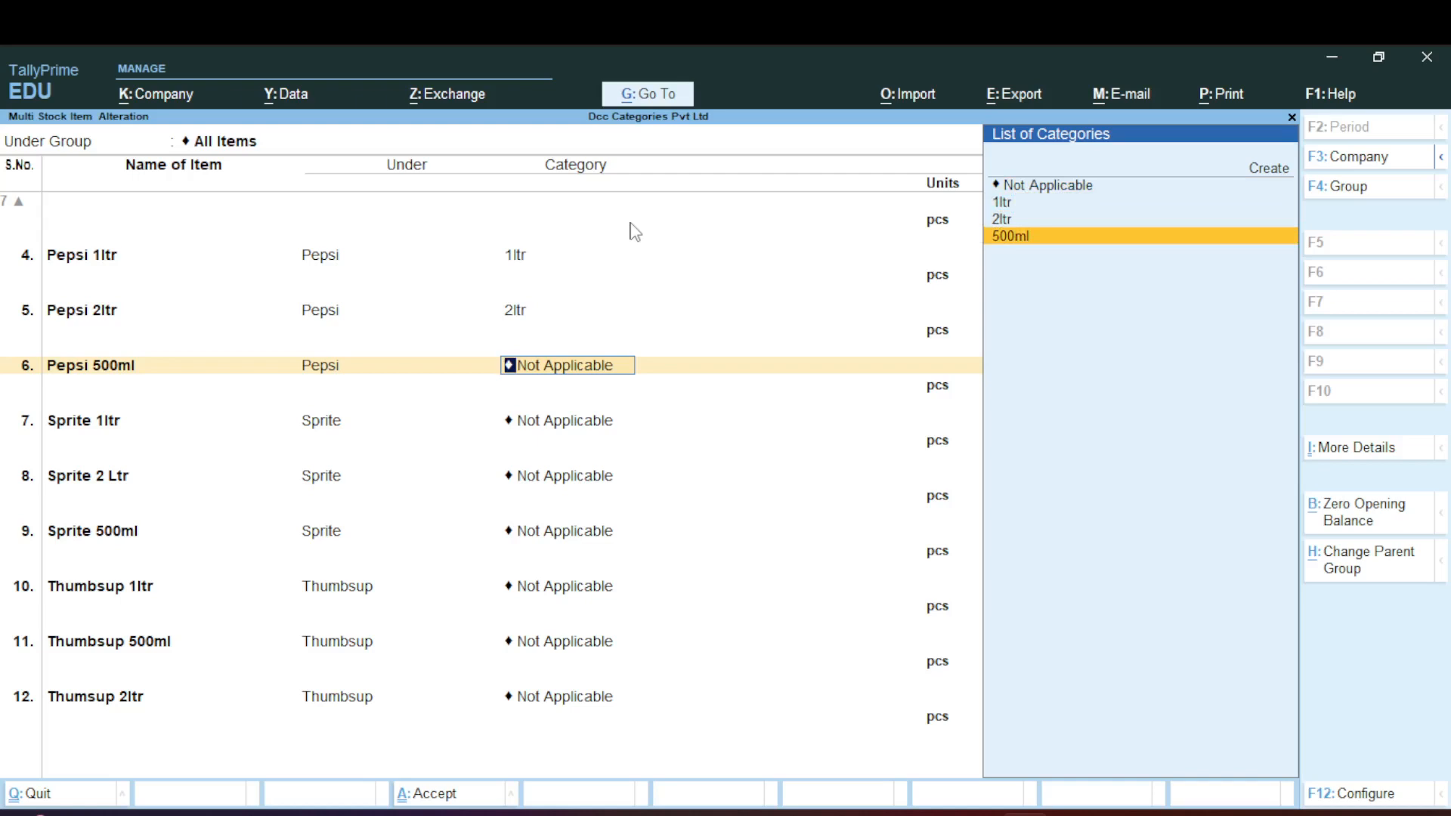
pyautogui.press('Return')
pyautogui.press('Return')
pyautogui.press('Return')
pyautogui.press('Return')
pyautogui.press('Return')
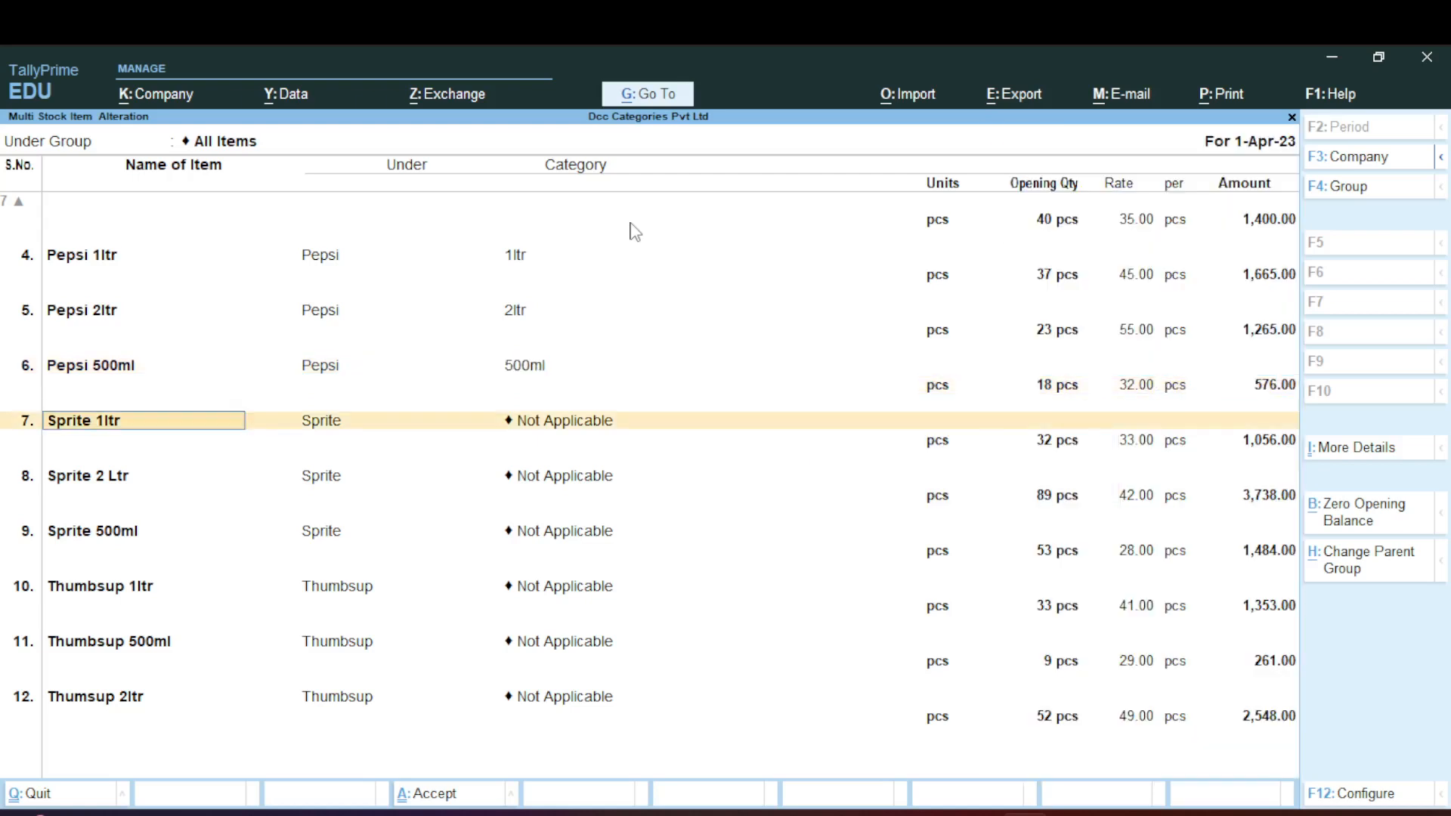
# - Assign Sprite 1ltr to the 1ltr category, keeping its unit, quantity and rate values
pyautogui.press('Return')
pyautogui.press('Return')
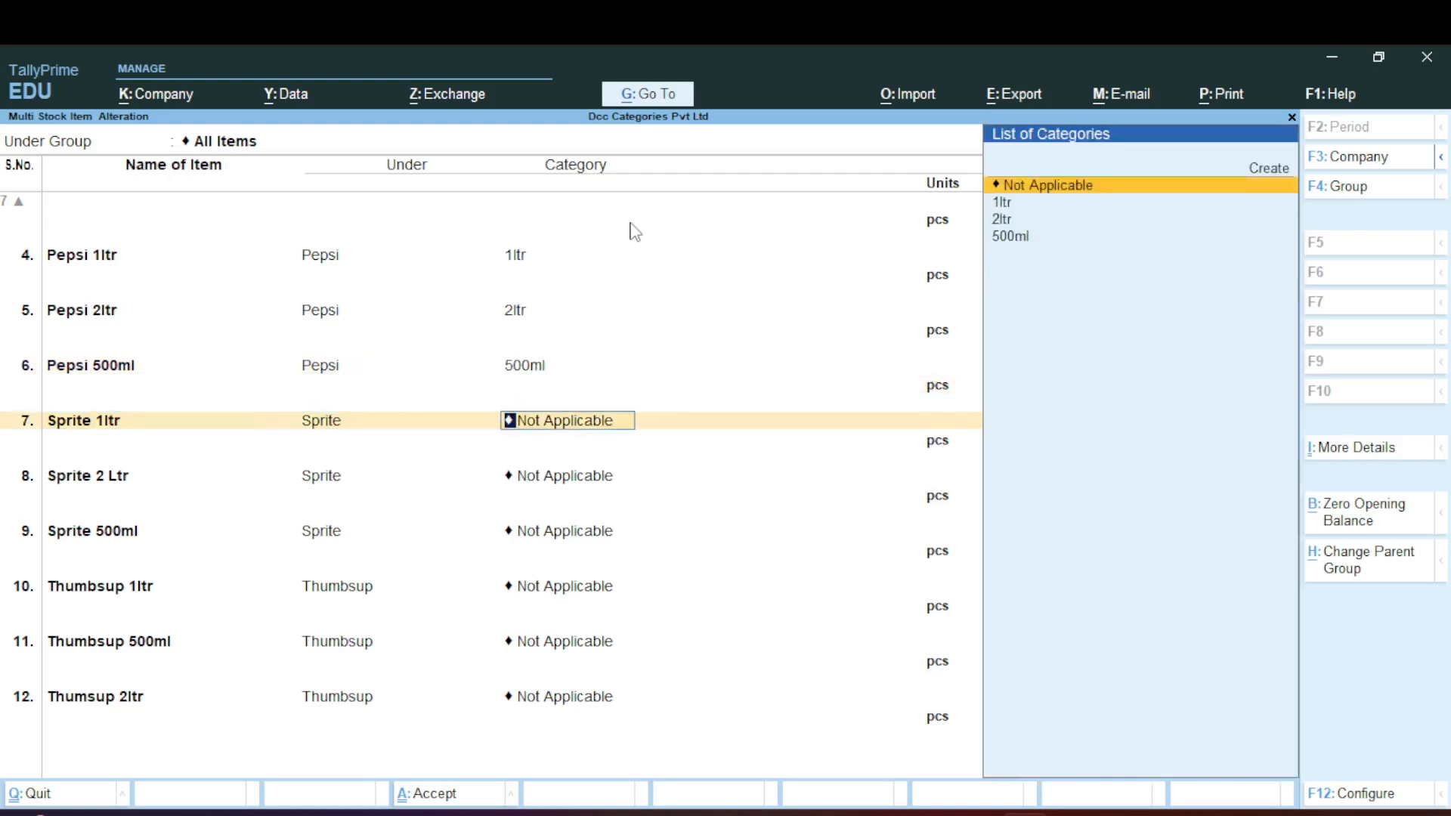
pyautogui.press('Down')
pyautogui.press('Down')
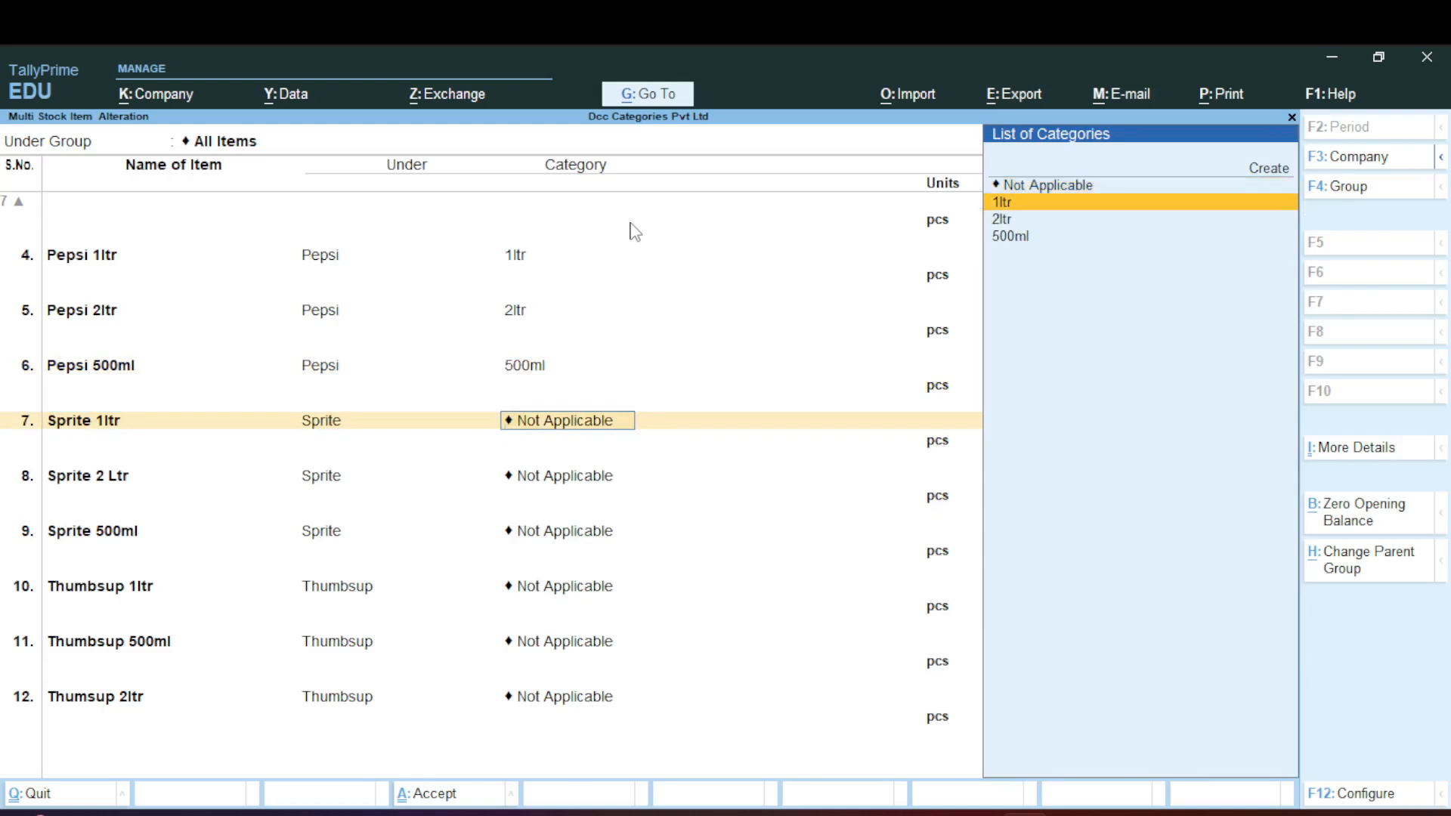
pyautogui.press('Up')
pyautogui.press('Return')
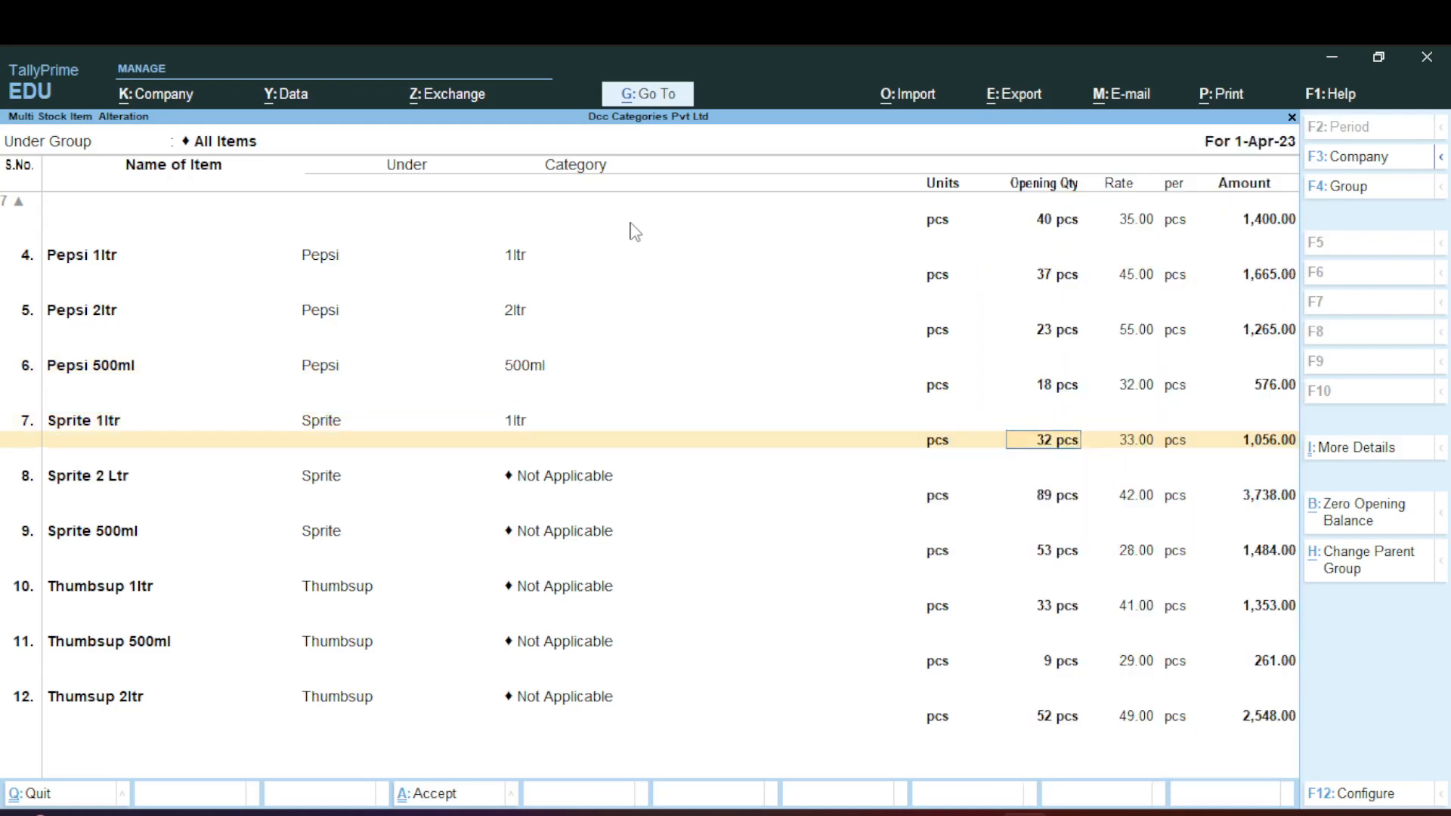
pyautogui.press('Return')
pyautogui.press('Return')
pyautogui.press('Return')
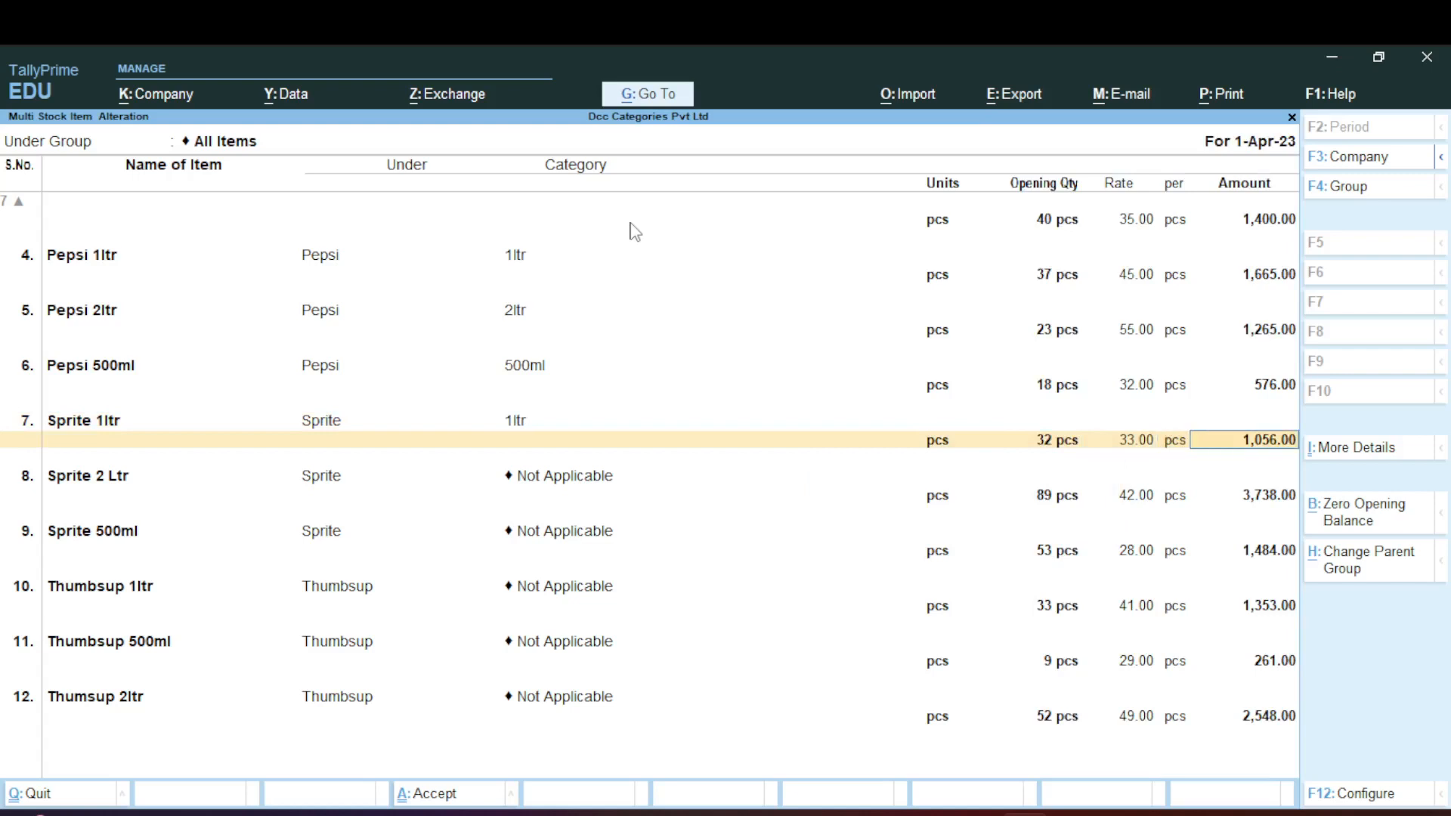
# - Assign Sprite 500ml, Thumbsup 1ltr, Thumbsup 500ml and Thumsup 2ltr to their matching size categories and accept the multi-item alteration
pyautogui.press('Return')
pyautogui.press('BackSpace')
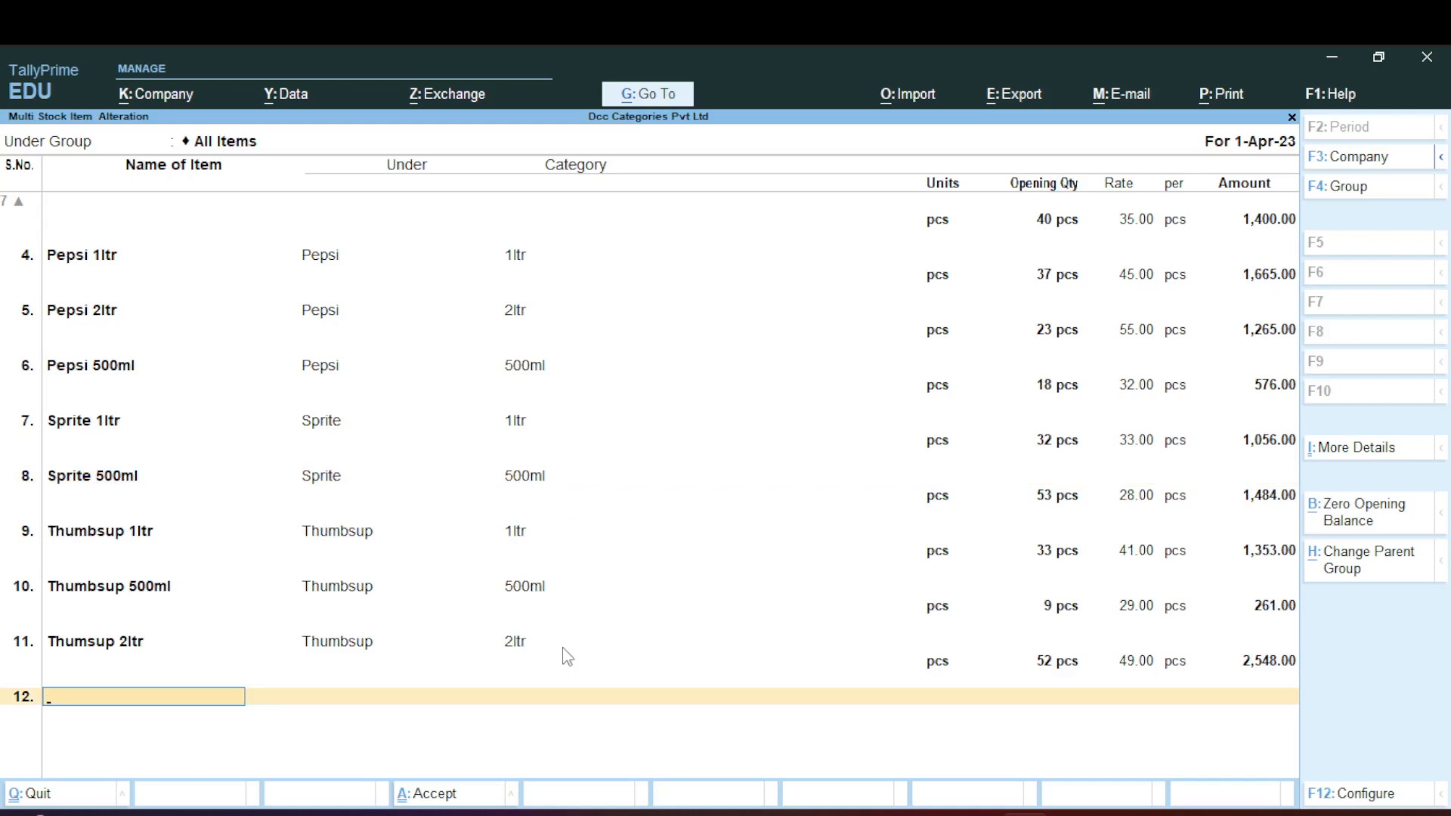
pyautogui.hotkey('ctrl', 'a')
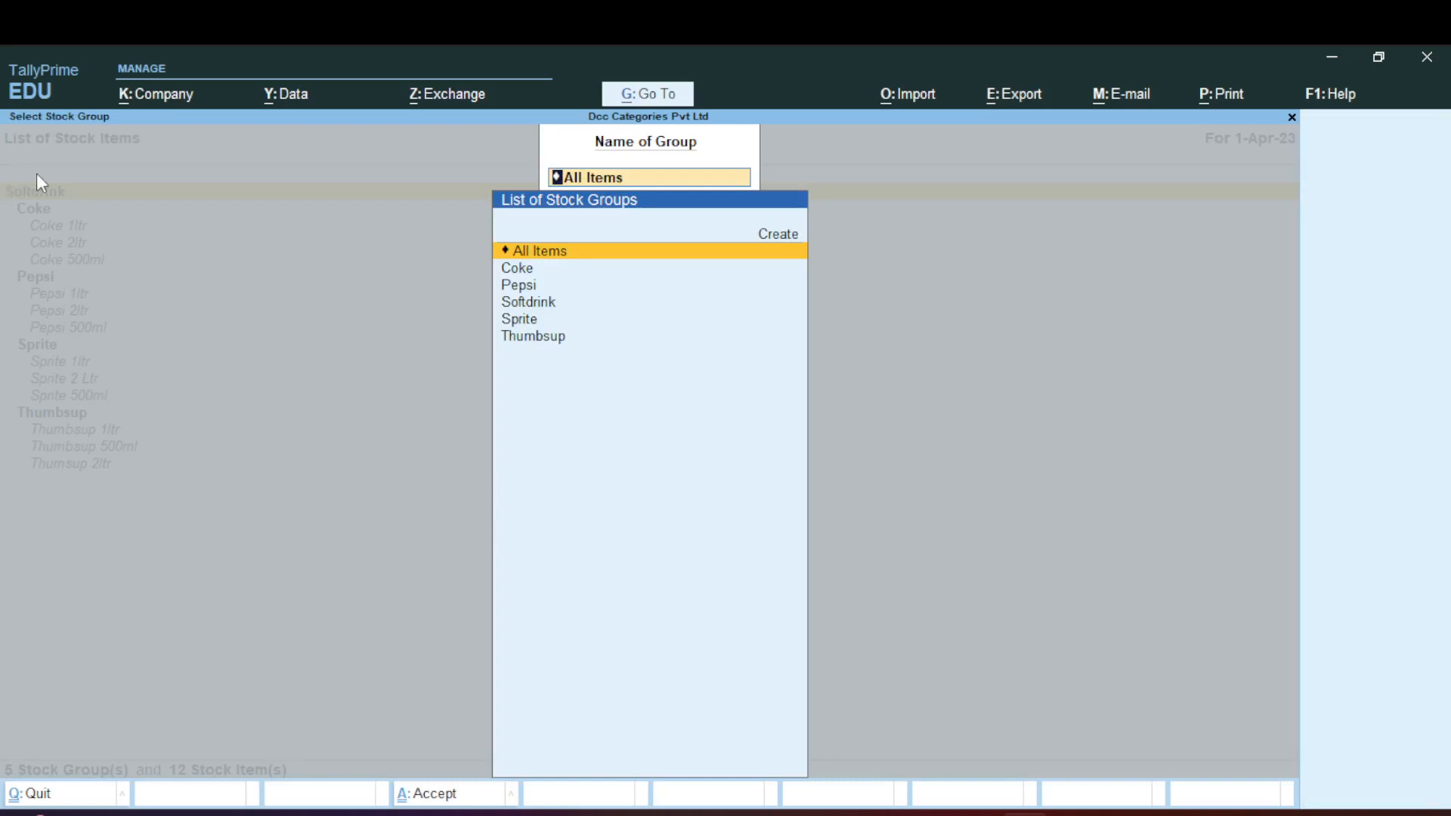
# - Leave the stock group selection and the list of stock items for the Gateway of Tally
pyautogui.press('Escape')
pyautogui.press('Escape')
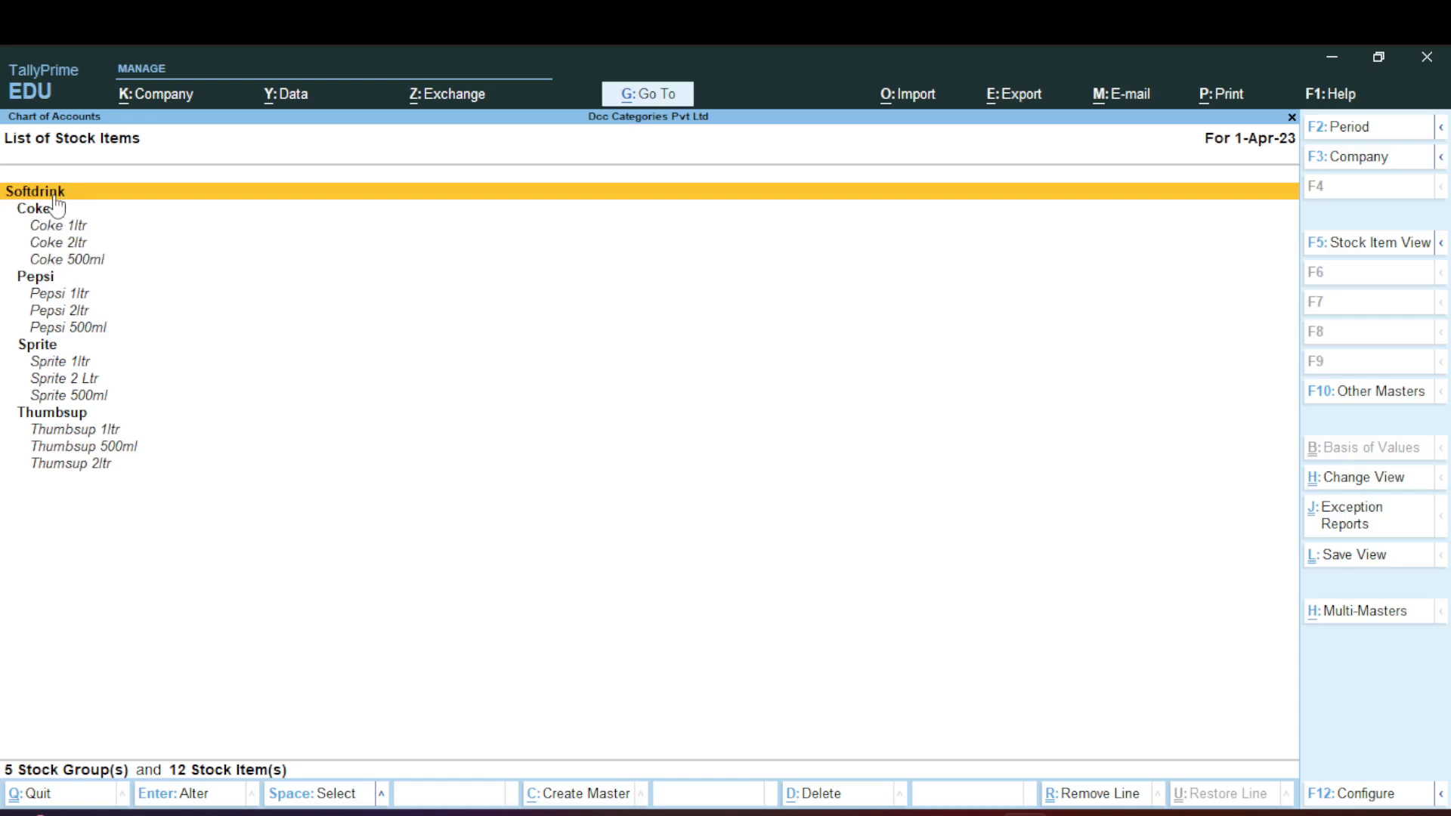
pyautogui.press('Escape')
pyautogui.press('Escape')
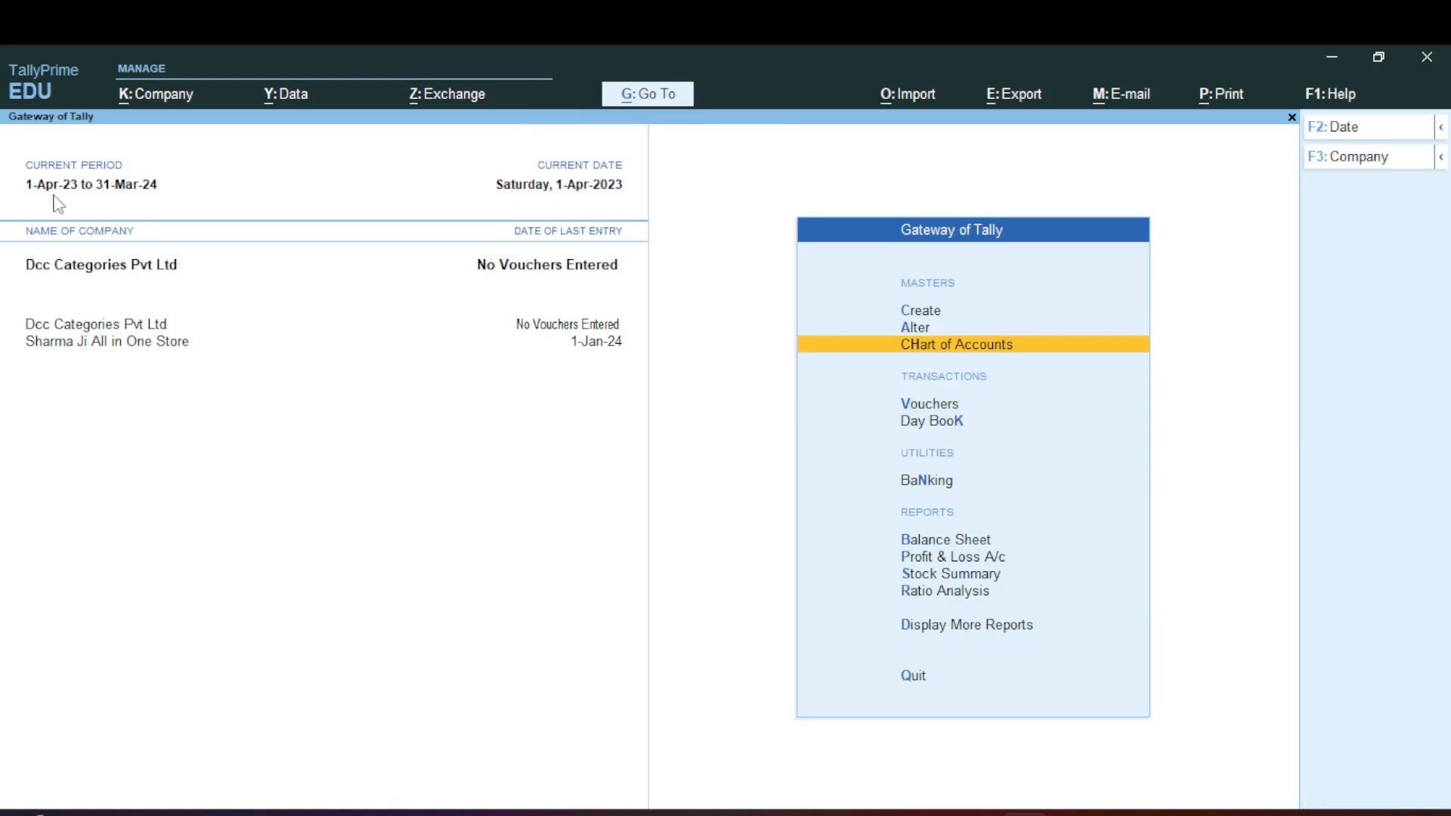
# - Open the list of additional reports from the Gateway of Tally
pyautogui.press('Up')
pyautogui.press('Up')
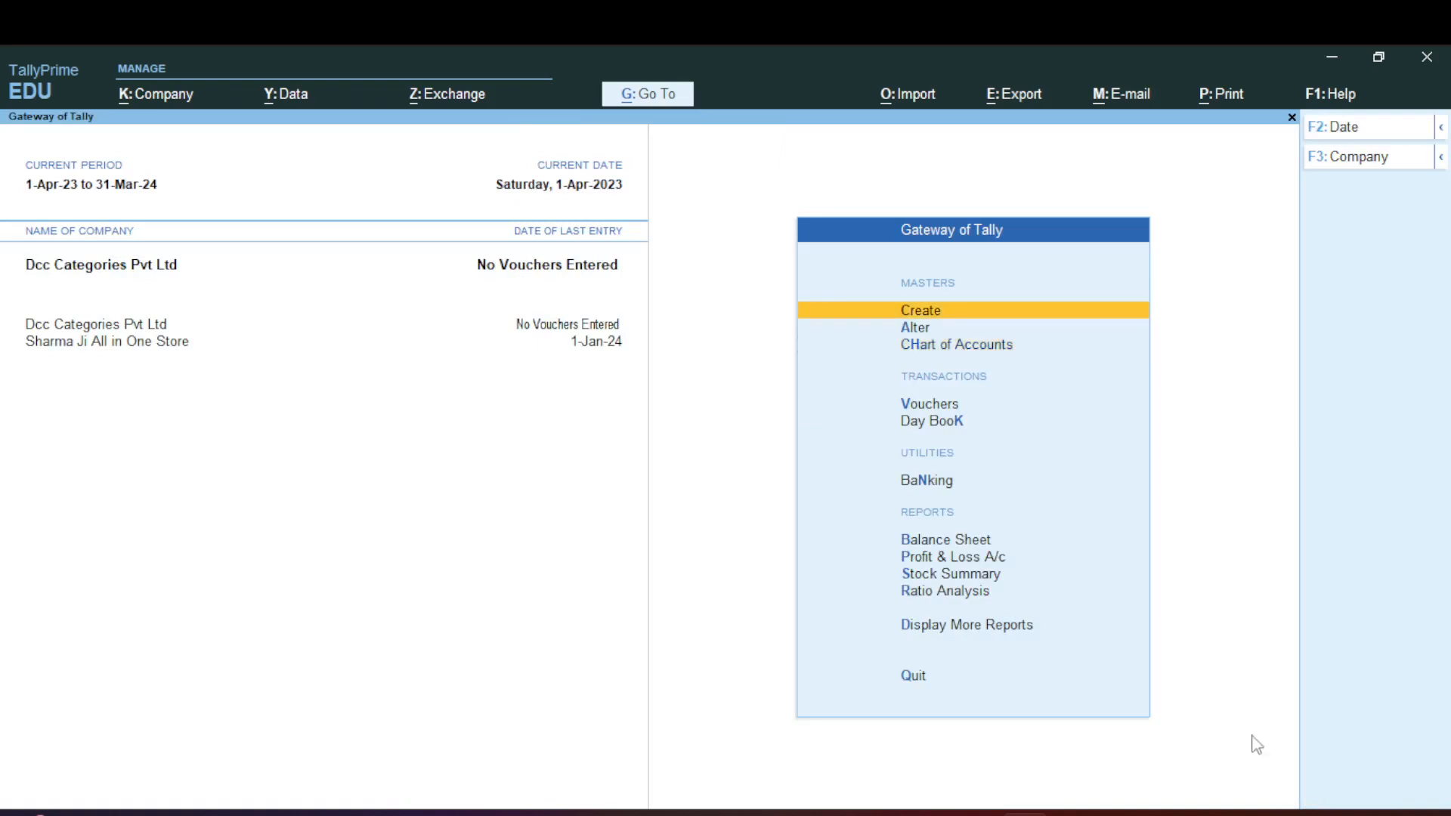
pyautogui.press('Down')
pyautogui.press('Down')
pyautogui.press('Down')
pyautogui.press('Down')
pyautogui.press('Down')
pyautogui.press('Down')
pyautogui.press('Down')
pyautogui.press('Down')
pyautogui.press('Down')
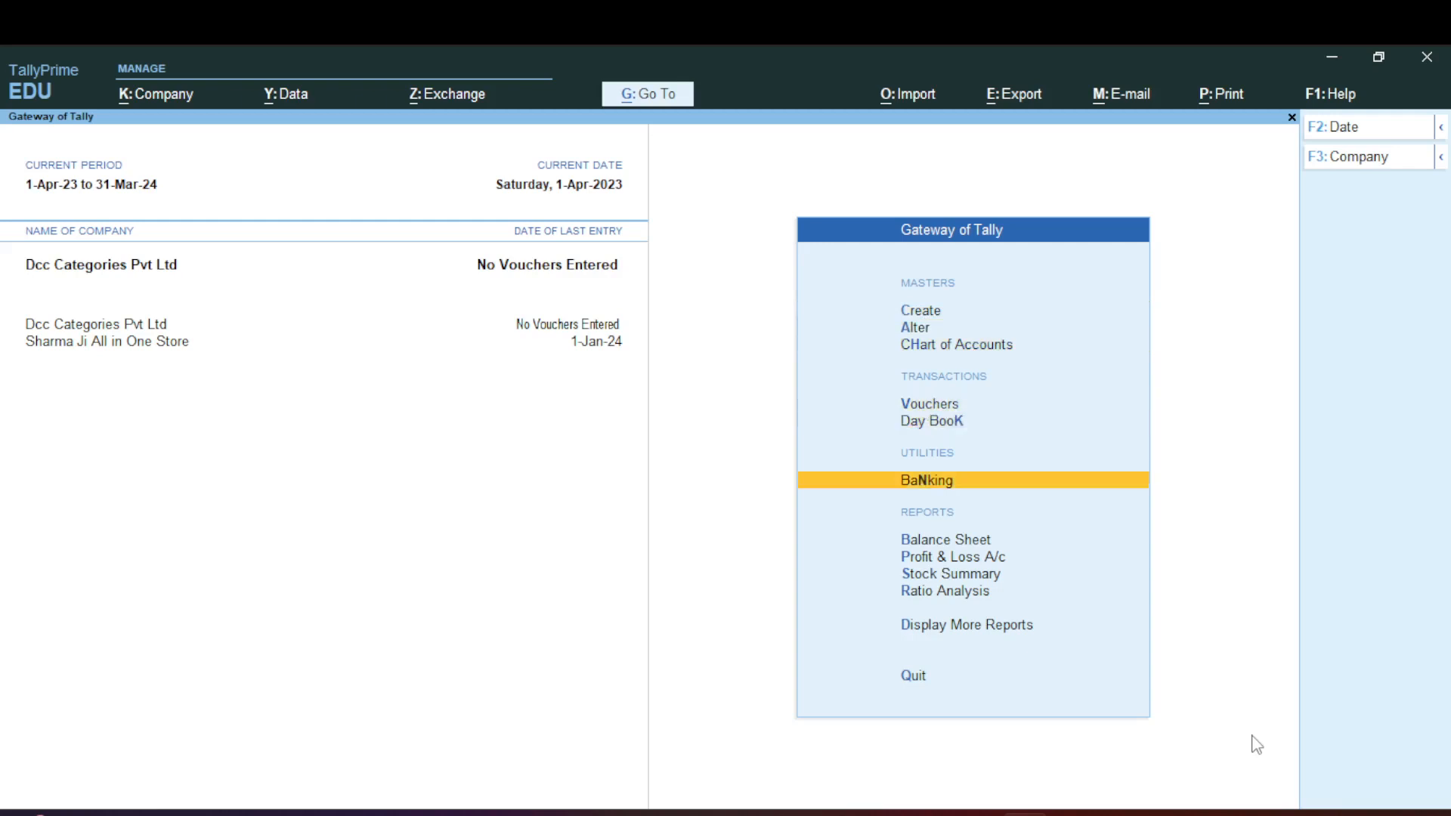
pyautogui.press('Down')
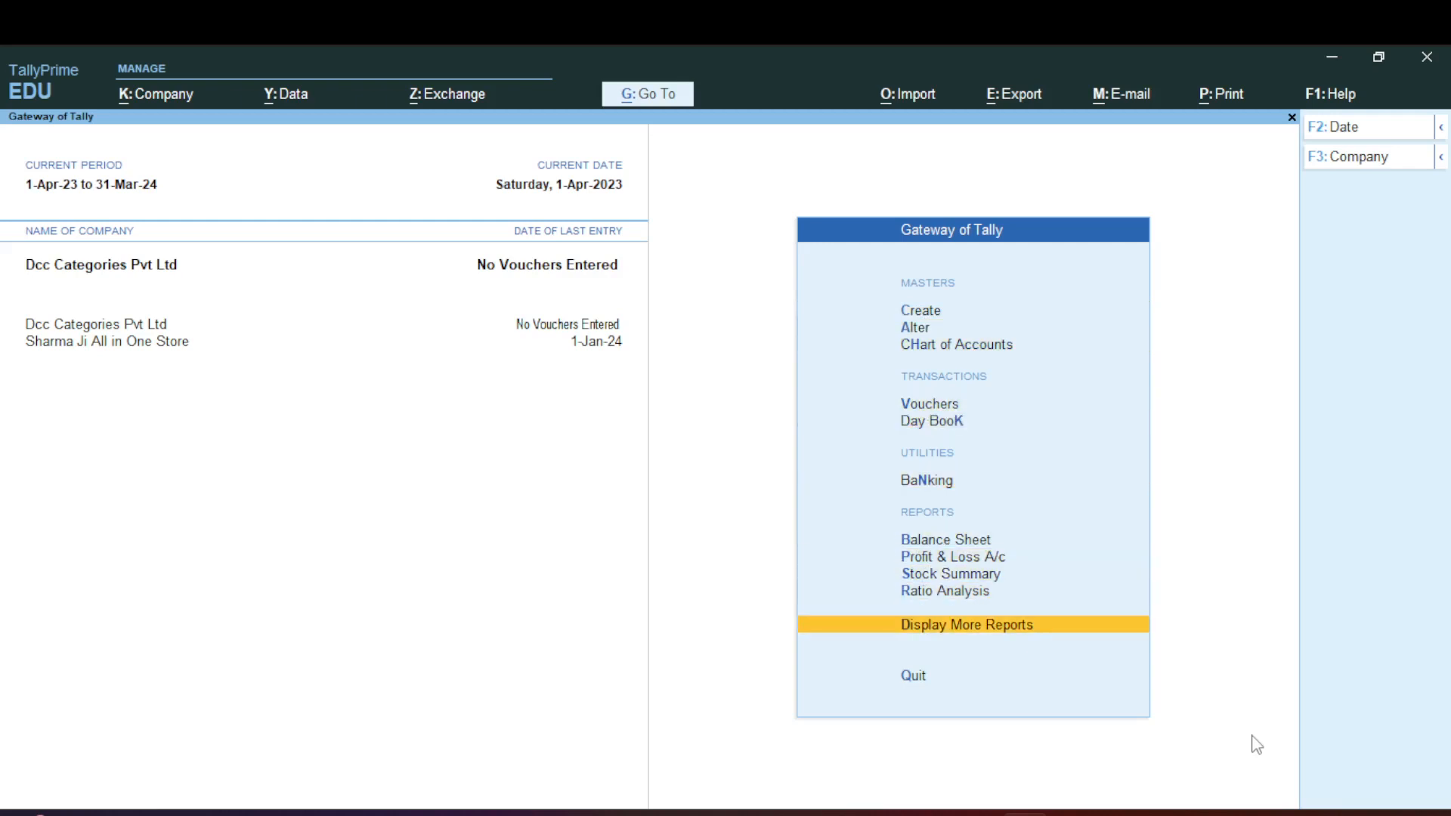
pyautogui.press('Return')
# - Open the Inventory Books reports within the additional reports
pyautogui.press('Down')
pyautogui.press('Down')
pyautogui.press('Down')
pyautogui.press('Down')
pyautogui.press('Down')
pyautogui.press('Down')
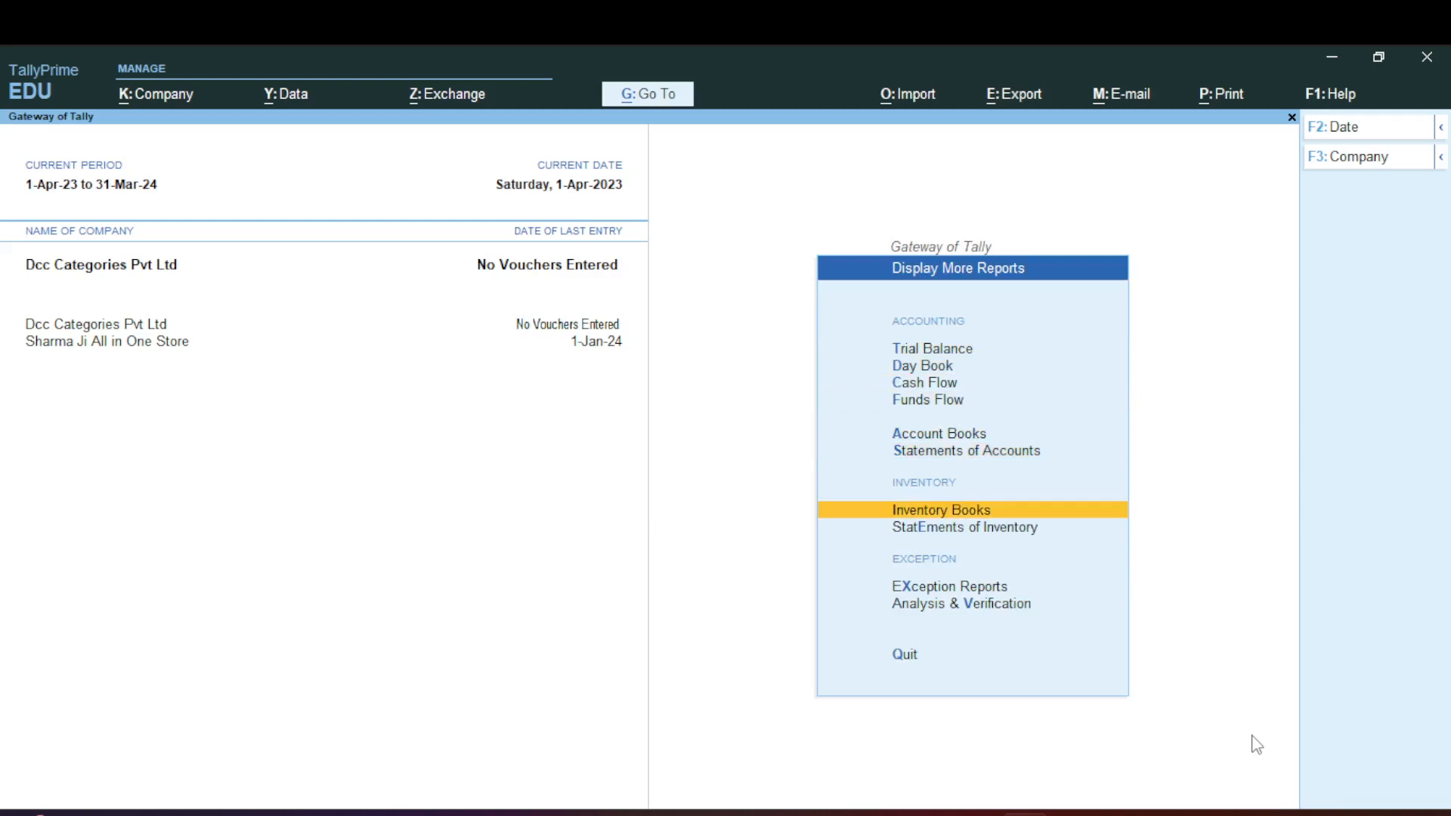
pyautogui.press('Return')
# - Open the Stock Category Summary for the Primary category
pyautogui.press('Down')
pyautogui.press('Down')
pyautogui.press('Down')
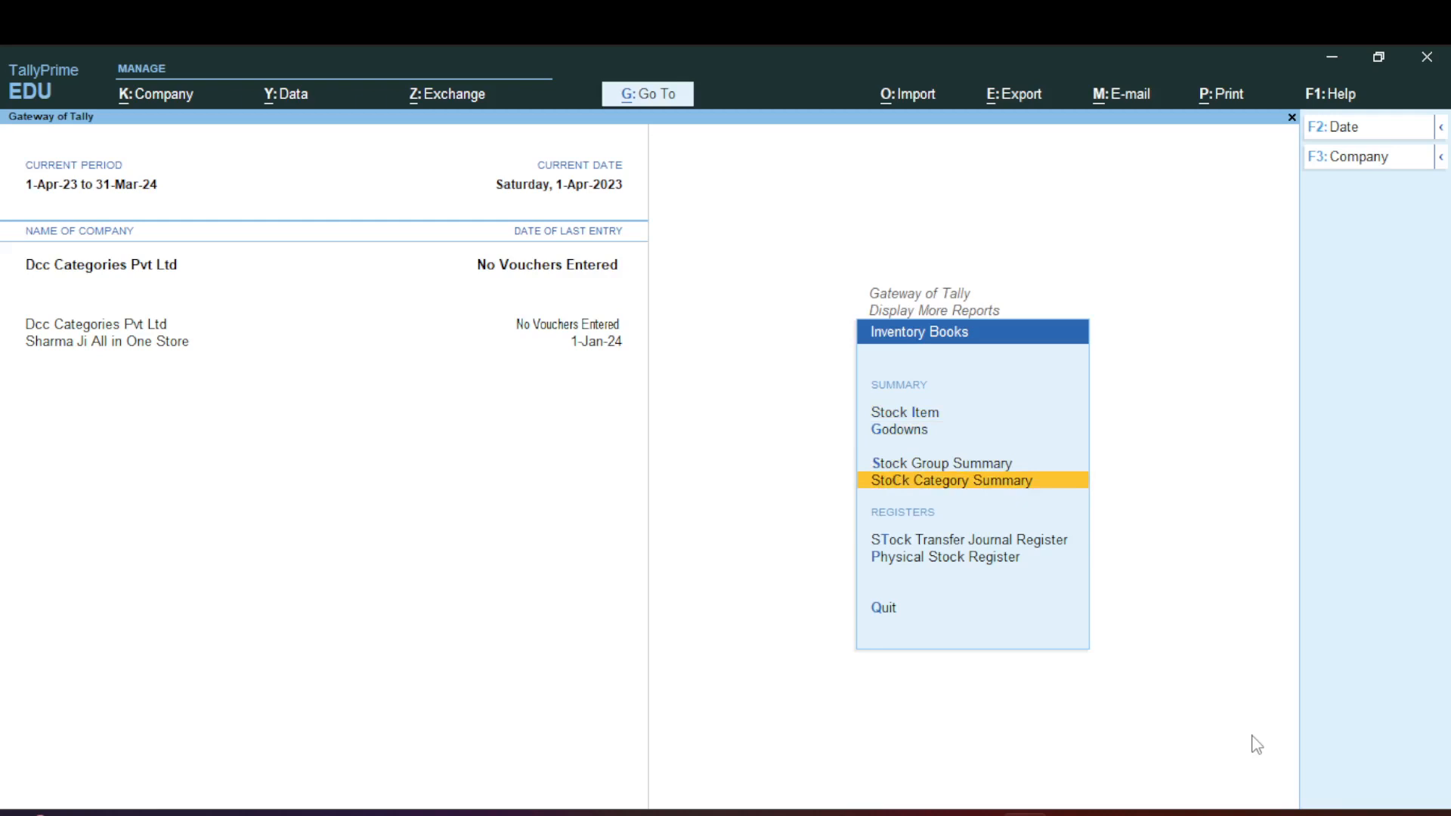
pyautogui.press('Return')
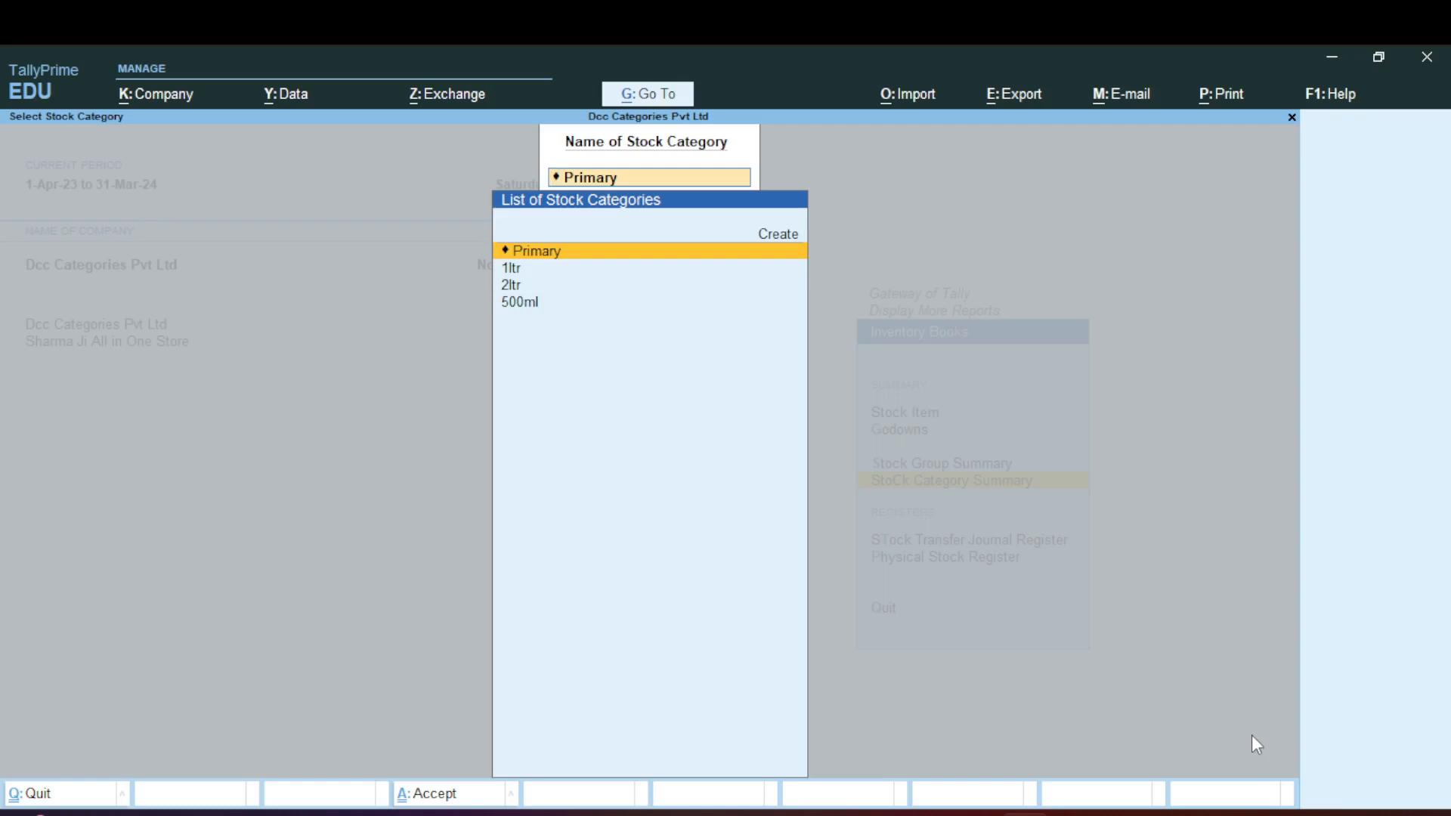
pyautogui.press('Return')
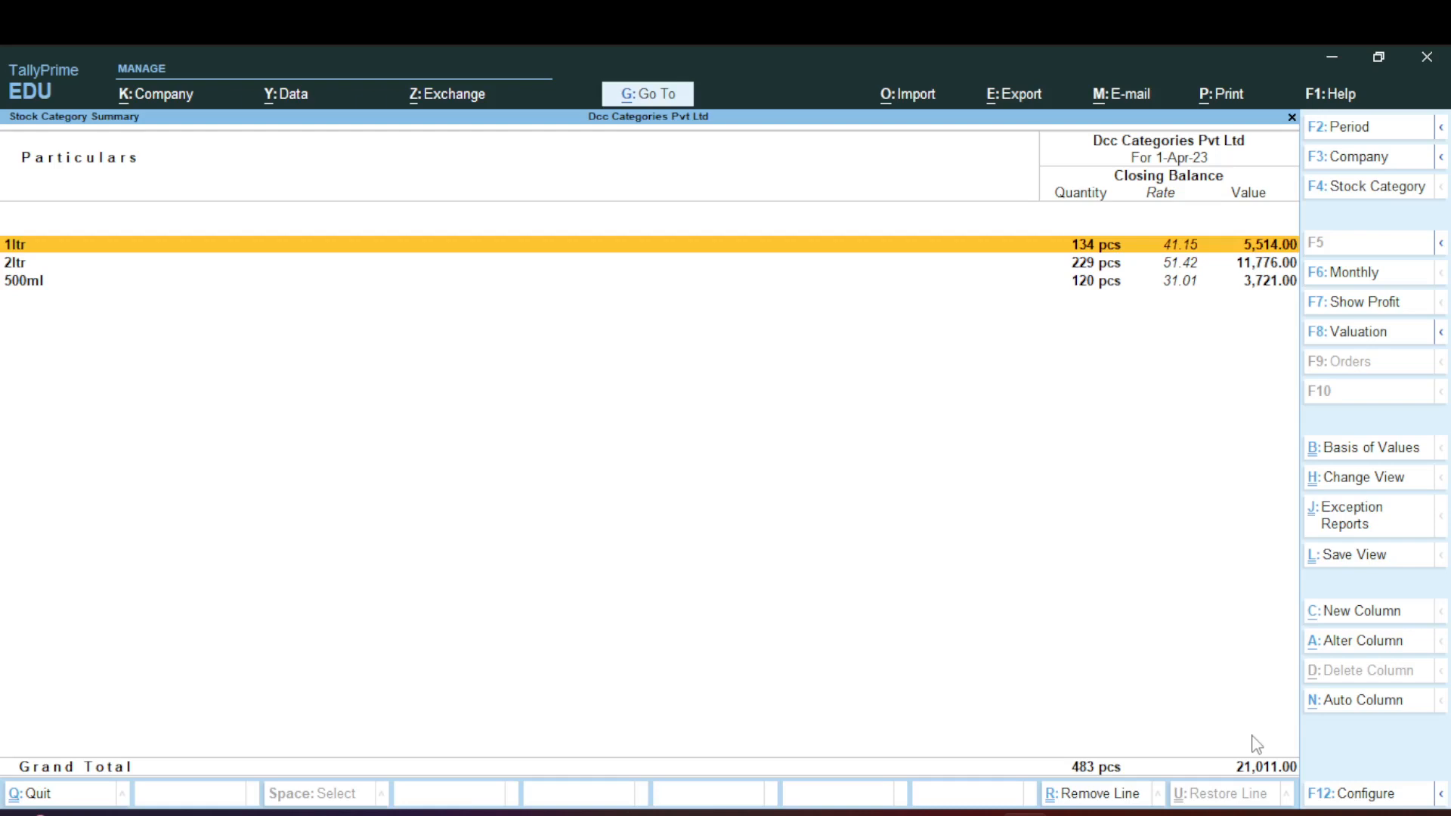
# - Look over the 1ltr, 2ltr and 500ml totals and expand the summary to its detailed view
pyautogui.press('Down')
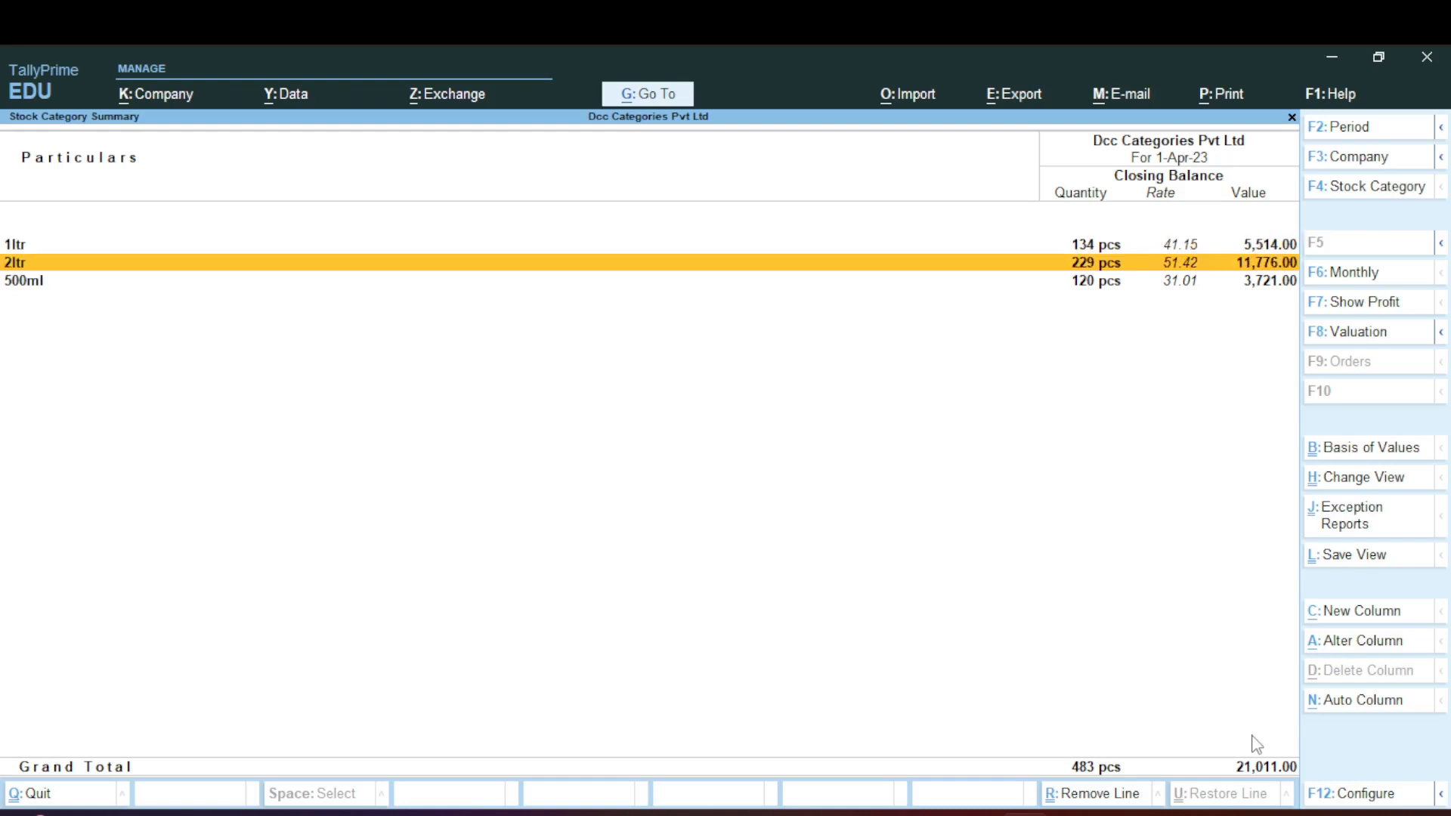
pyautogui.press('Down')
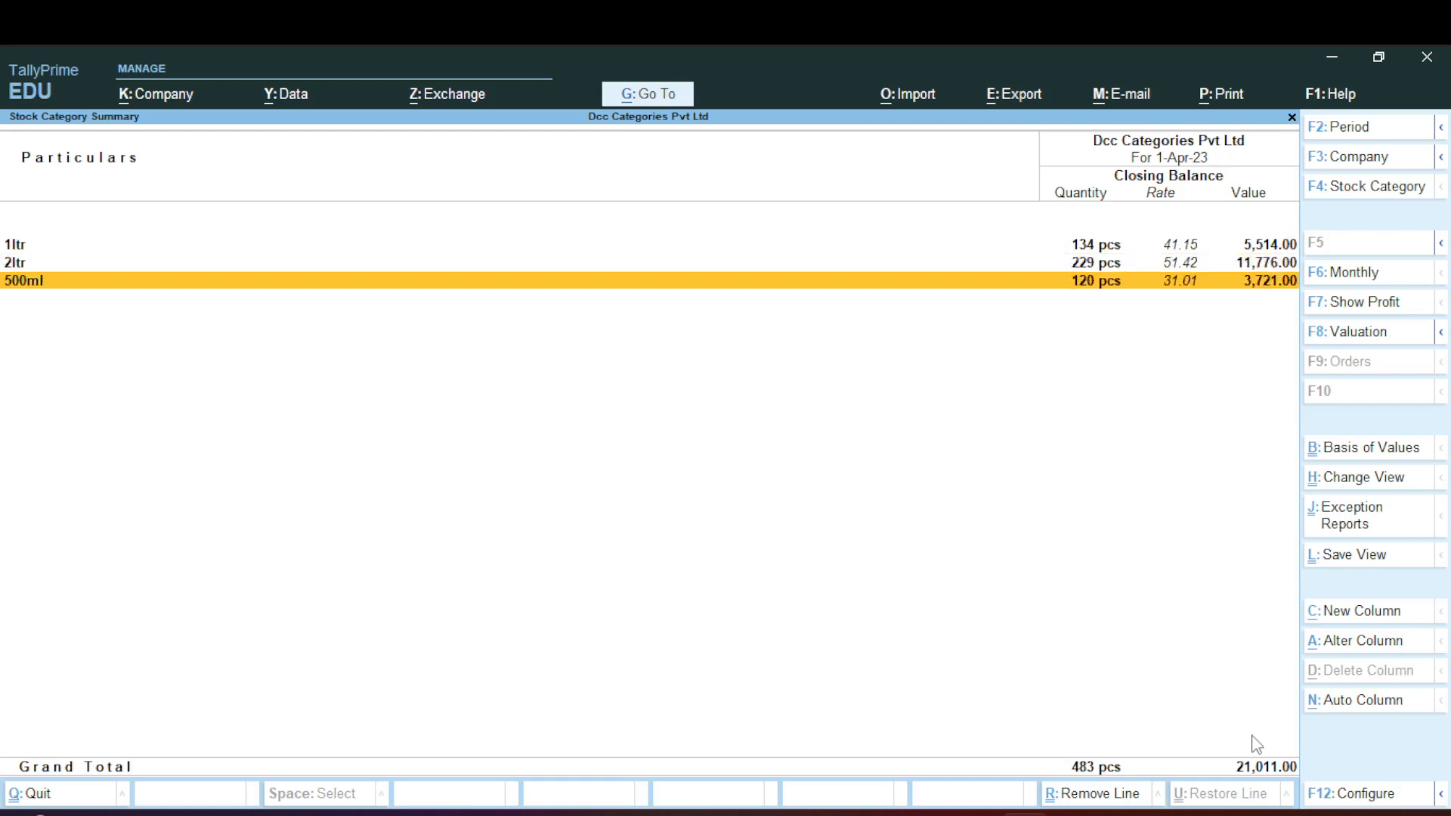
pyautogui.press('alt')
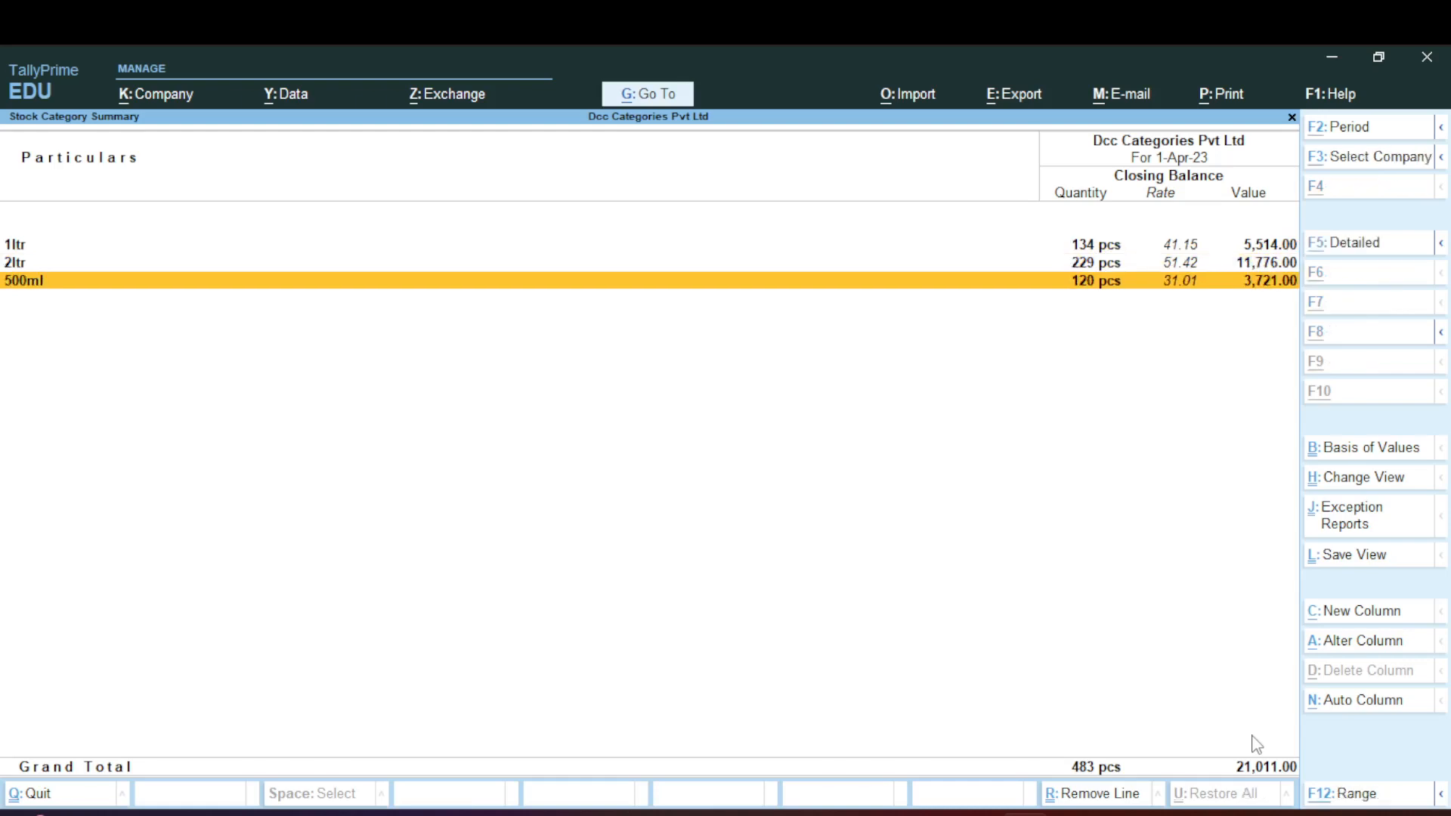
pyautogui.hotkey('alt', 'F5')
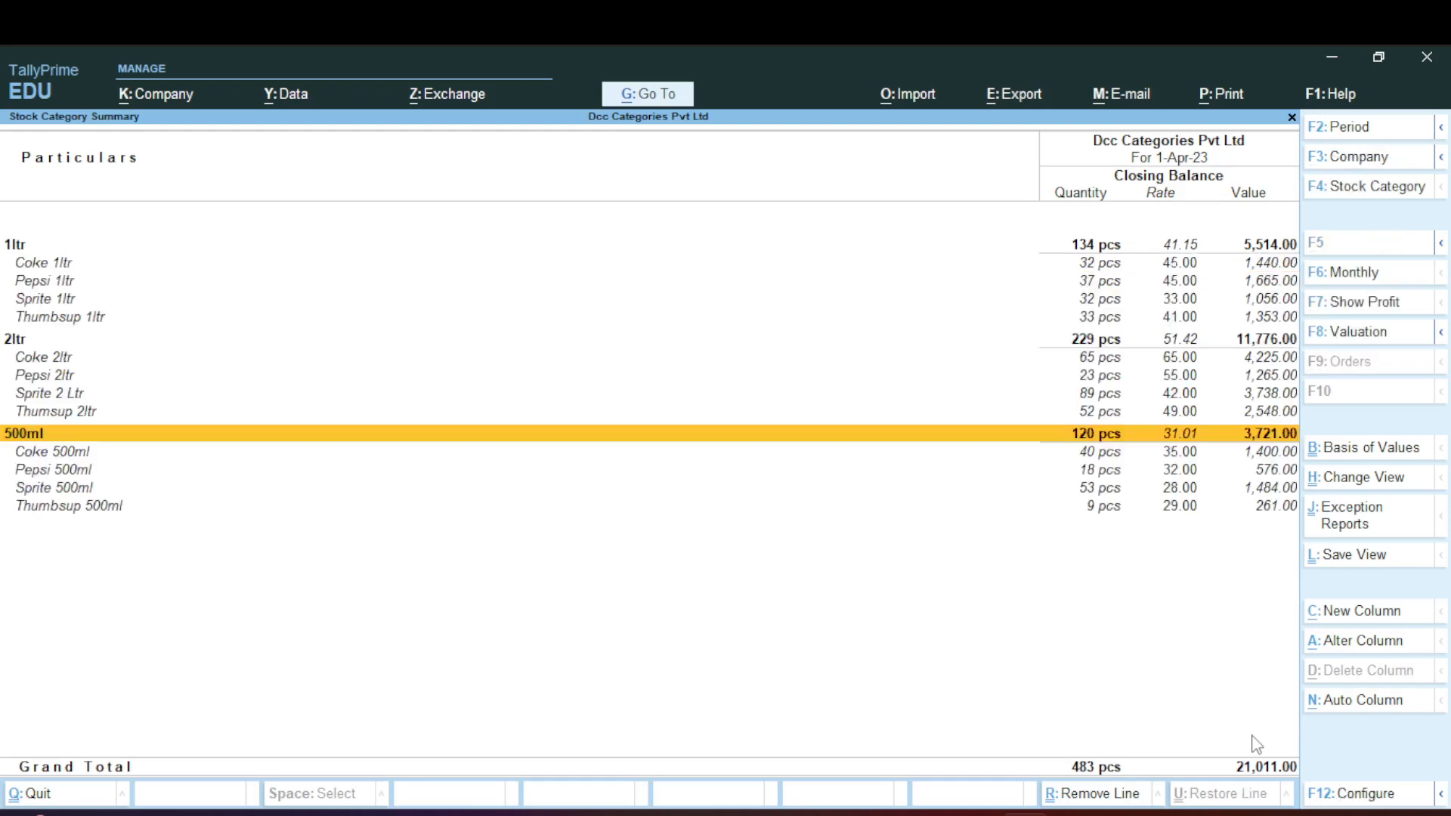
# - Examine the softdrink items, quantities, rates and values listed under the 1ltr, 2ltr and 500ml categories
pyautogui.press('Up')
pyautogui.press('Up')
pyautogui.press('Up')
pyautogui.press('Up')
pyautogui.press('Up')
pyautogui.press('Up')
pyautogui.press('Up')
pyautogui.press('Up')
pyautogui.press('Up')
pyautogui.press('Up')
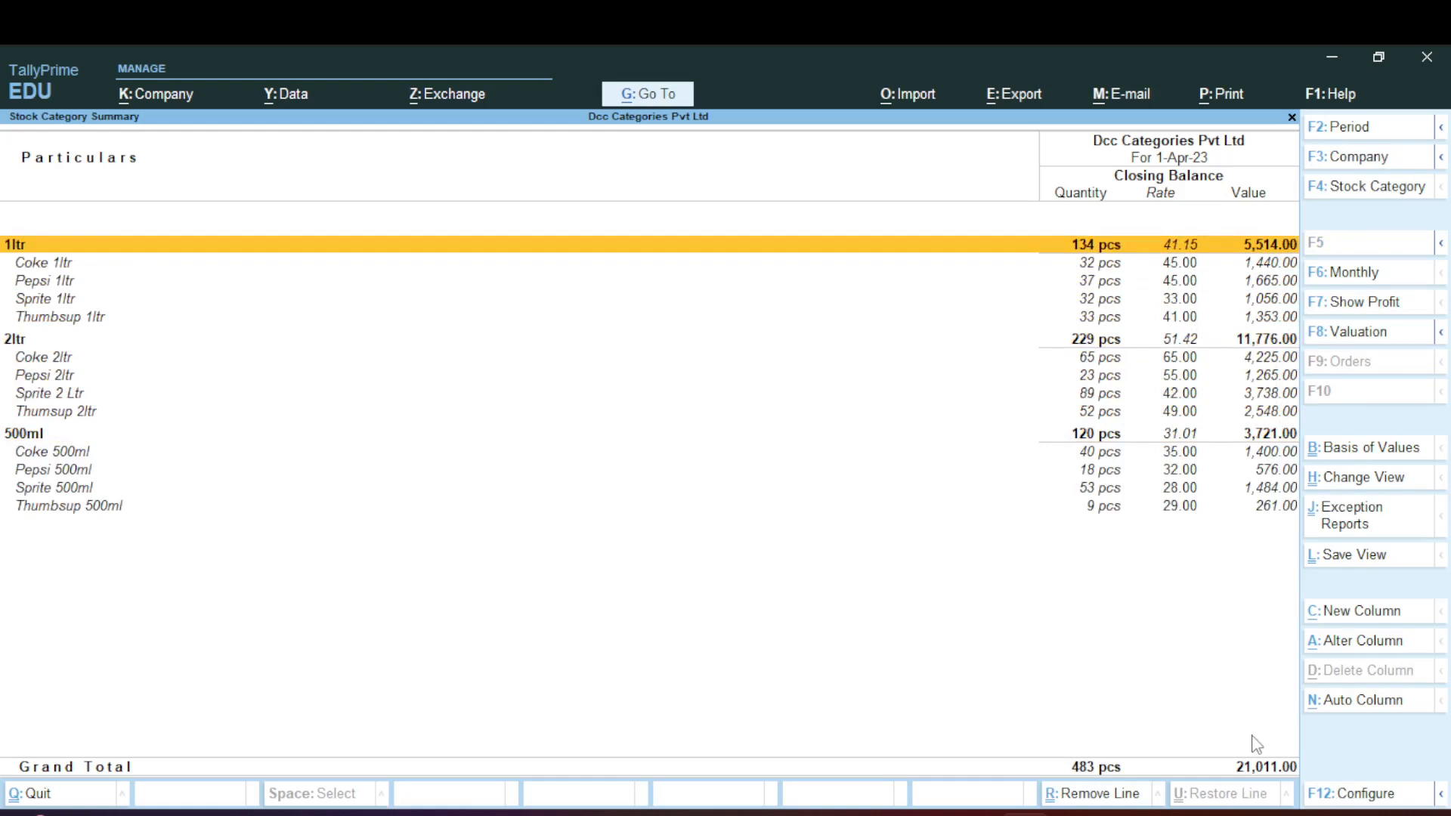
pyautogui.press('Down')
pyautogui.press('Down')
pyautogui.press('Down')
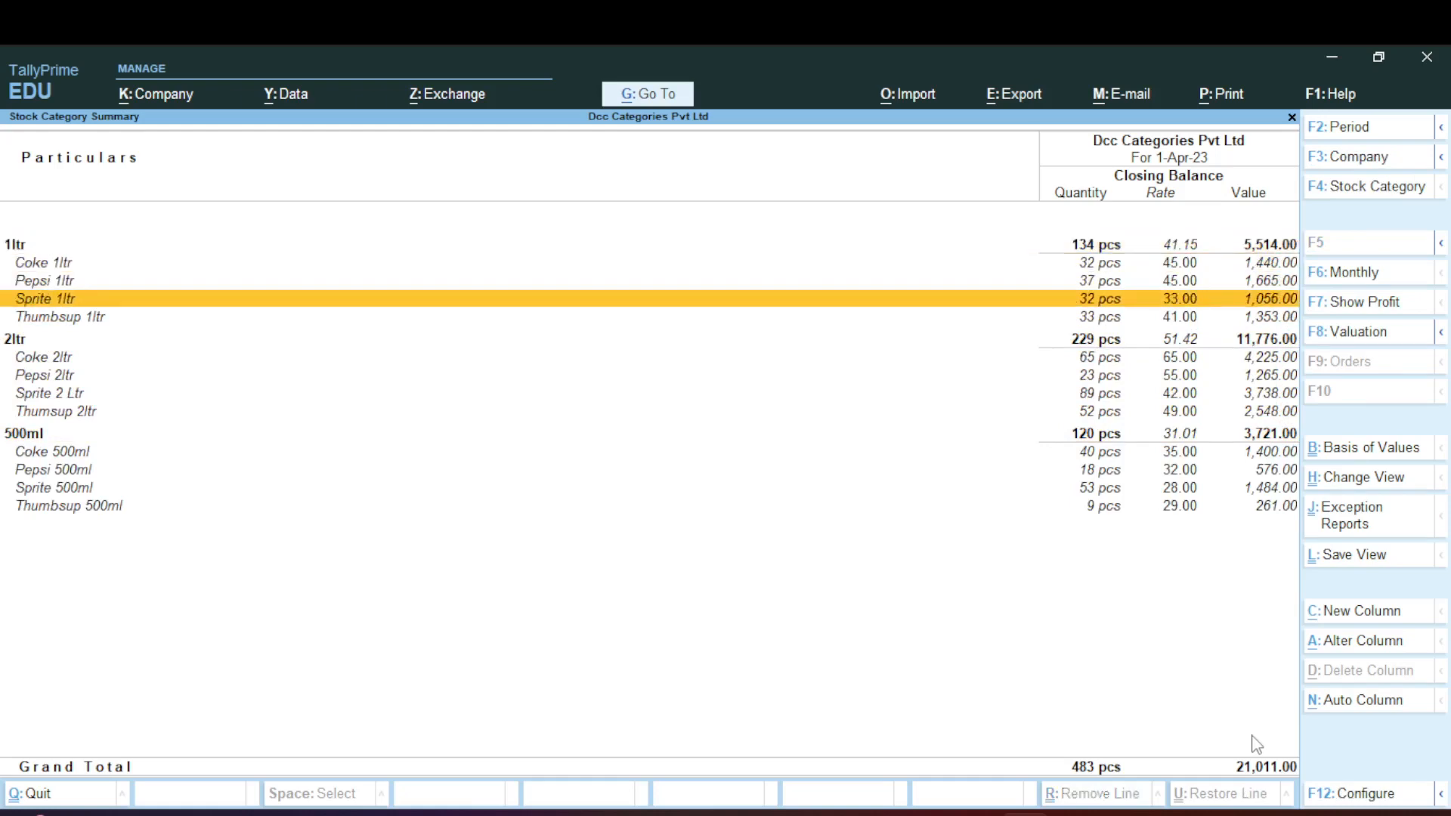
pyautogui.press('Down')
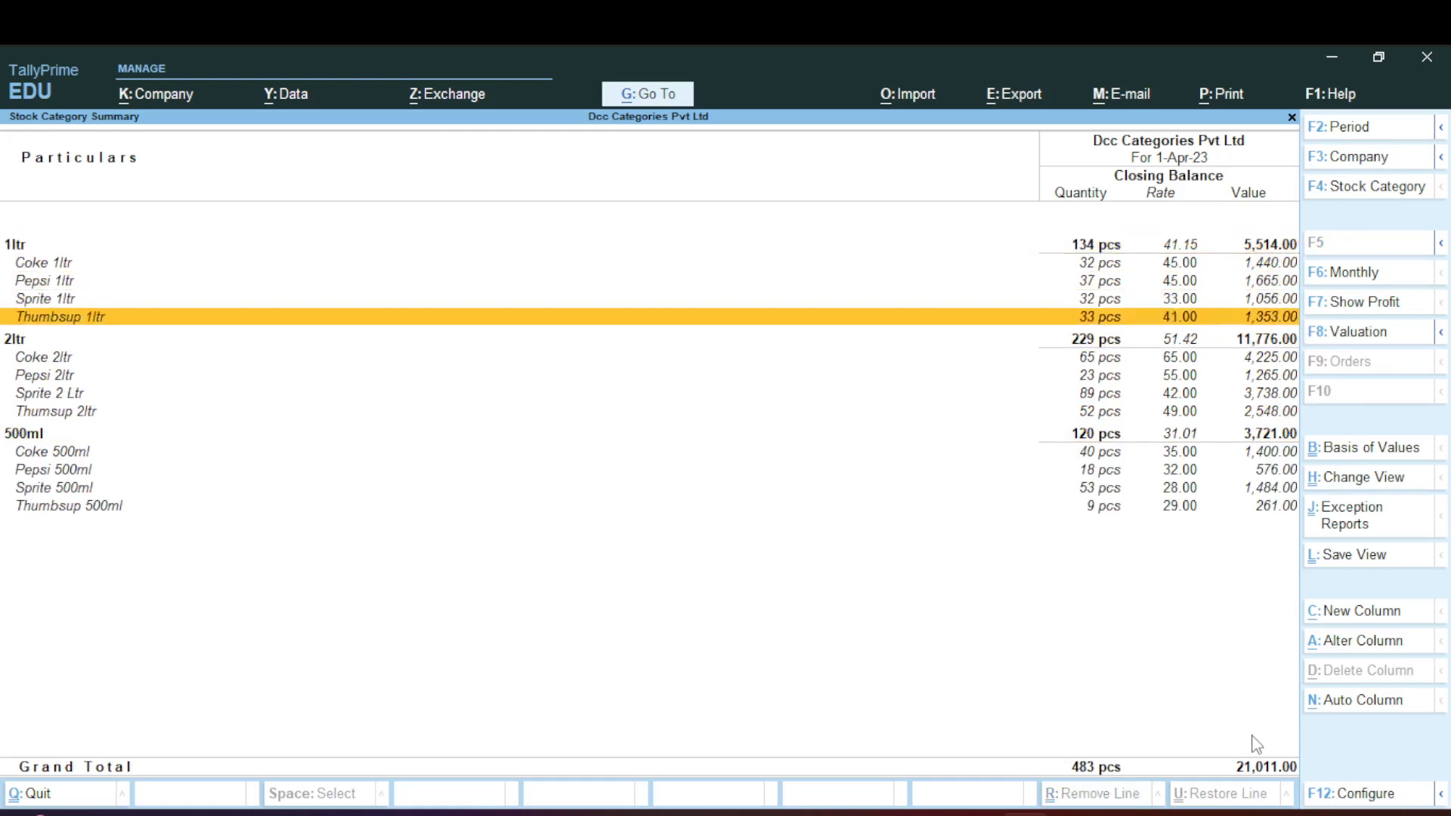
pyautogui.press('Down')
pyautogui.press('Down')
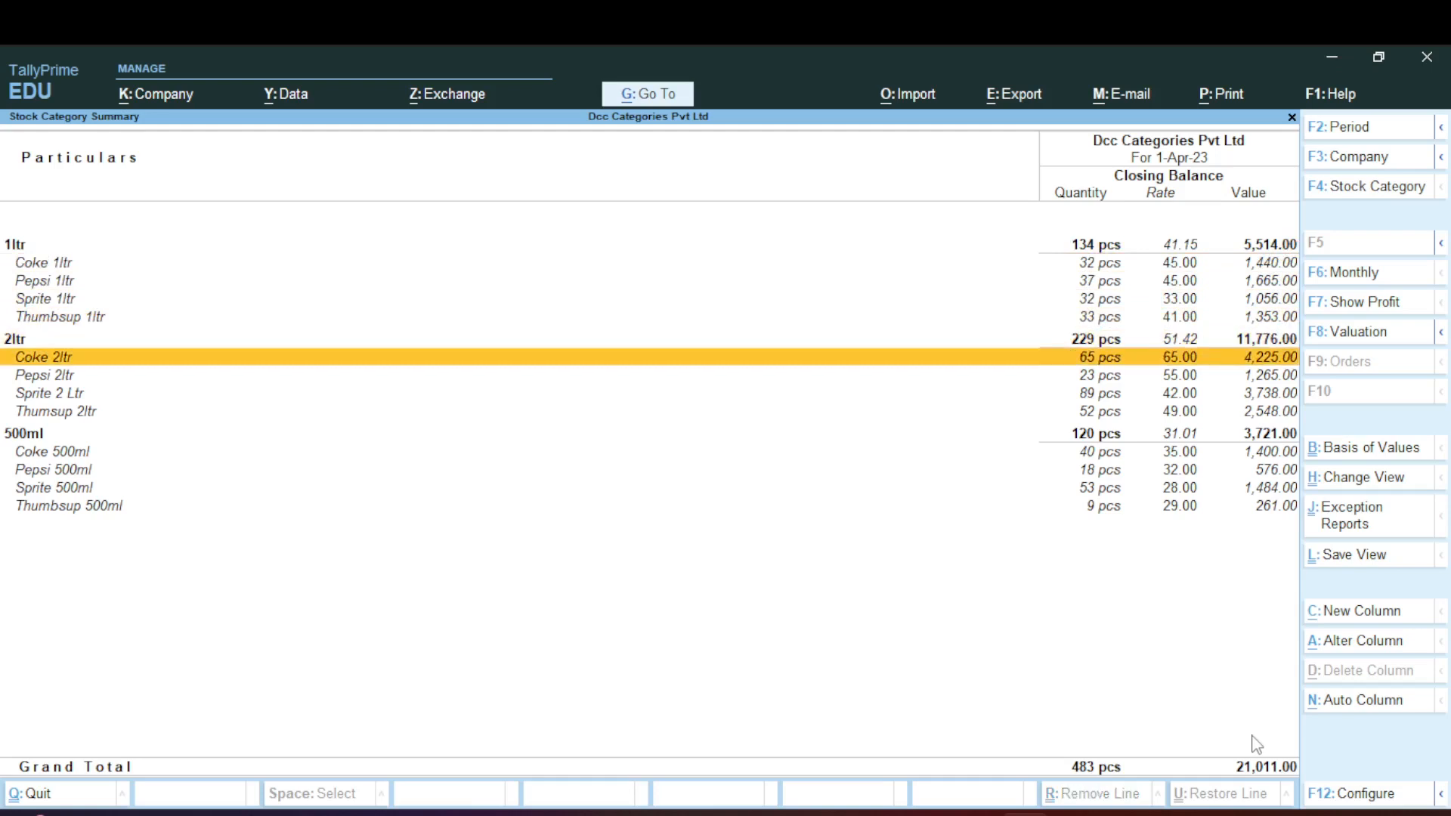
pyautogui.press('Down')
pyautogui.press('Down')
pyautogui.press('Down')
pyautogui.press('Down')
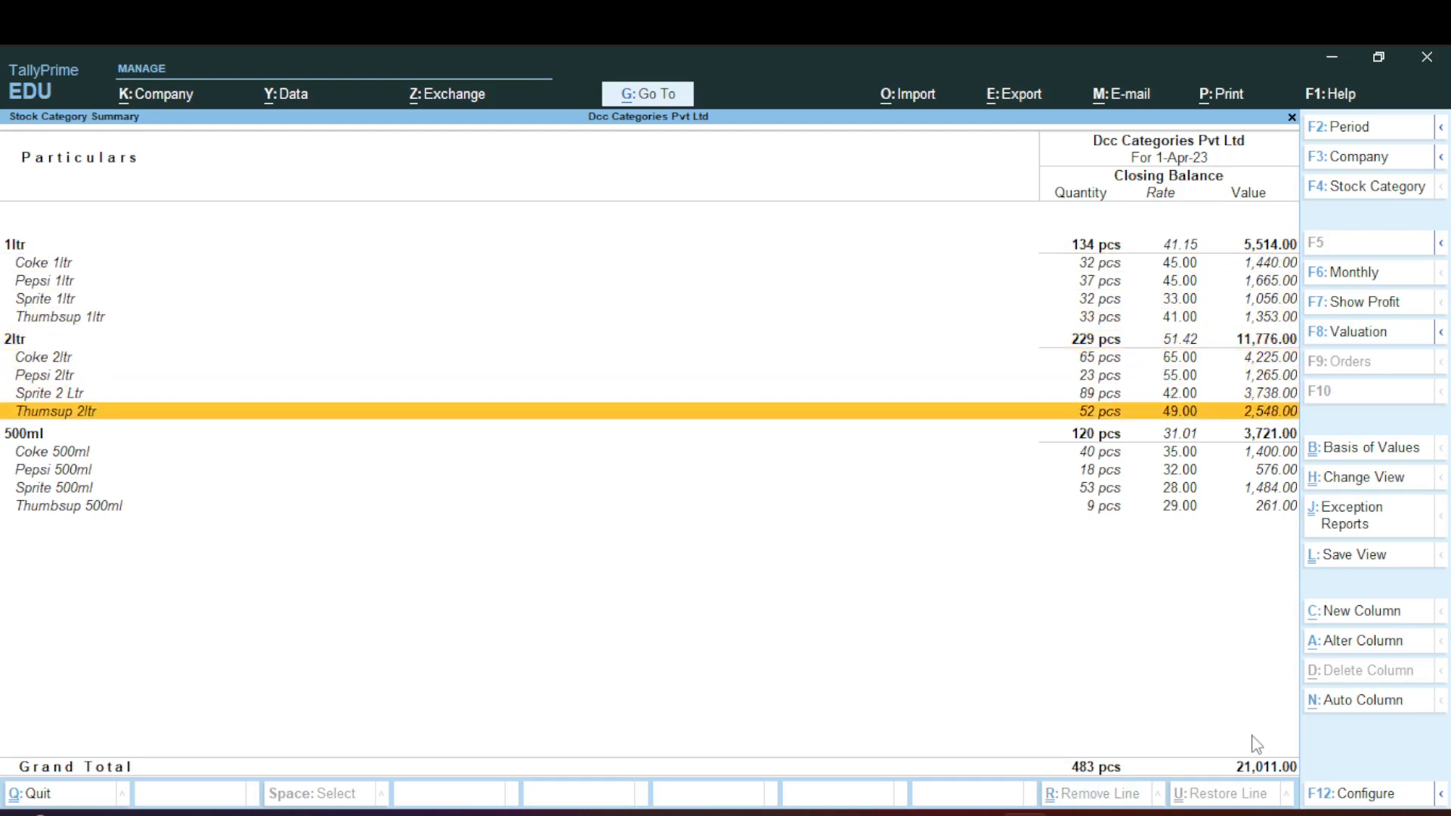
pyautogui.press('Down')
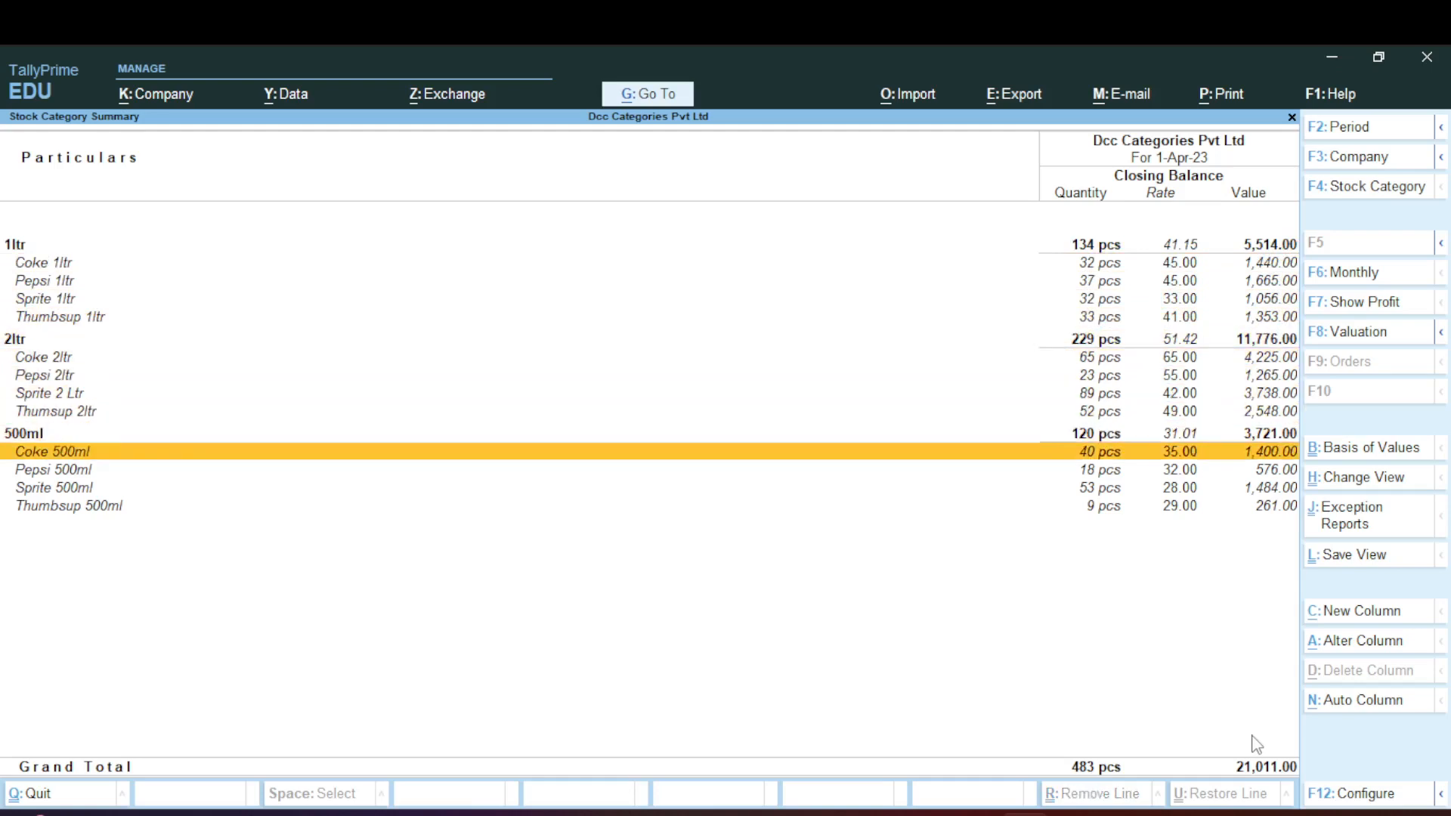
pyautogui.press('Down')
pyautogui.press('Down')
pyautogui.press('Down')
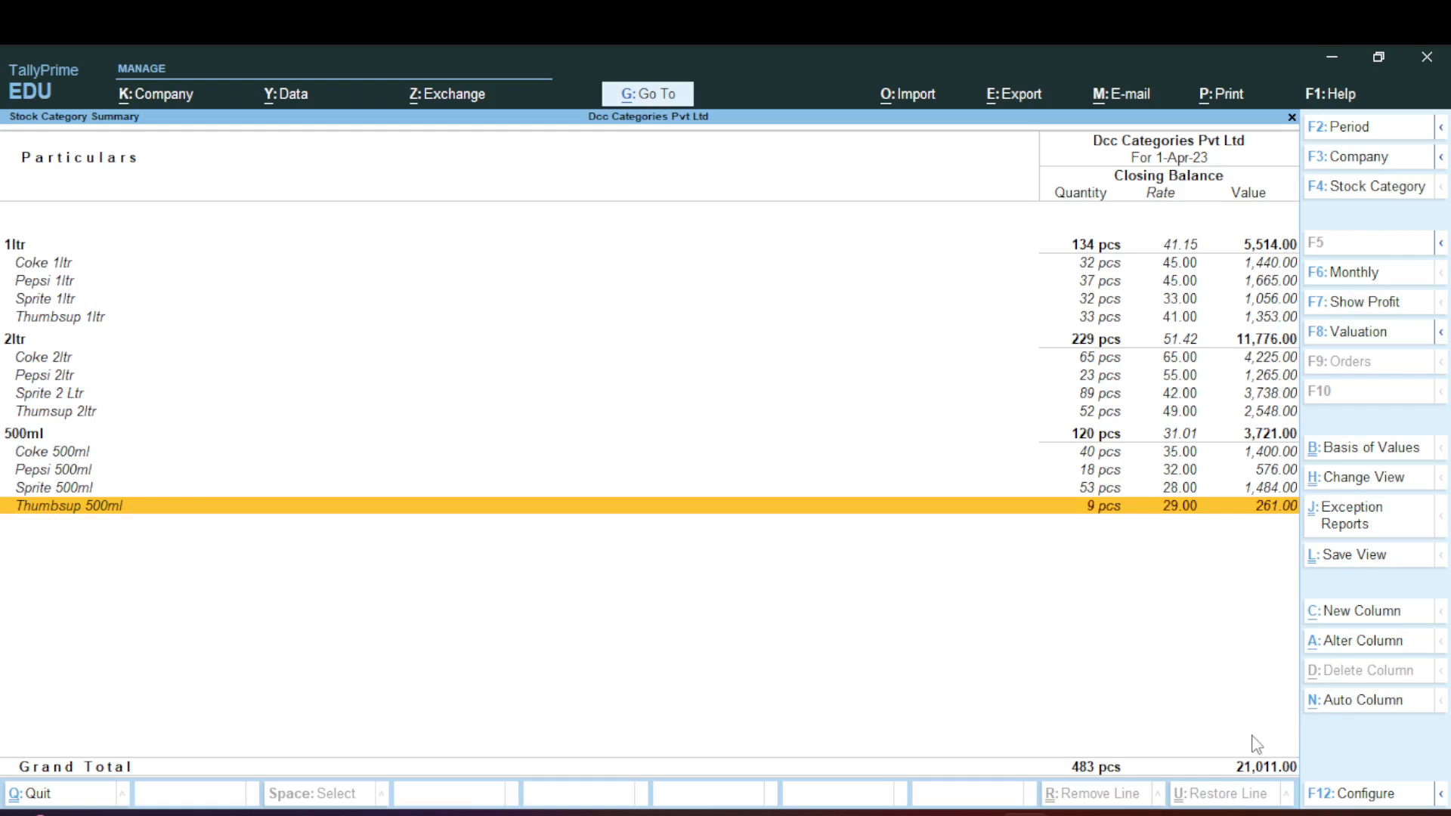
# - Collapse the detailed item view and leave the Stock Category Summary for the Gateway of Tally
pyautogui.hotkey('alt', 'F5')
pyautogui.press('Escape')
pyautogui.press('Escape')
pyautogui.press('Escape')
pyautogui.press('Escape')
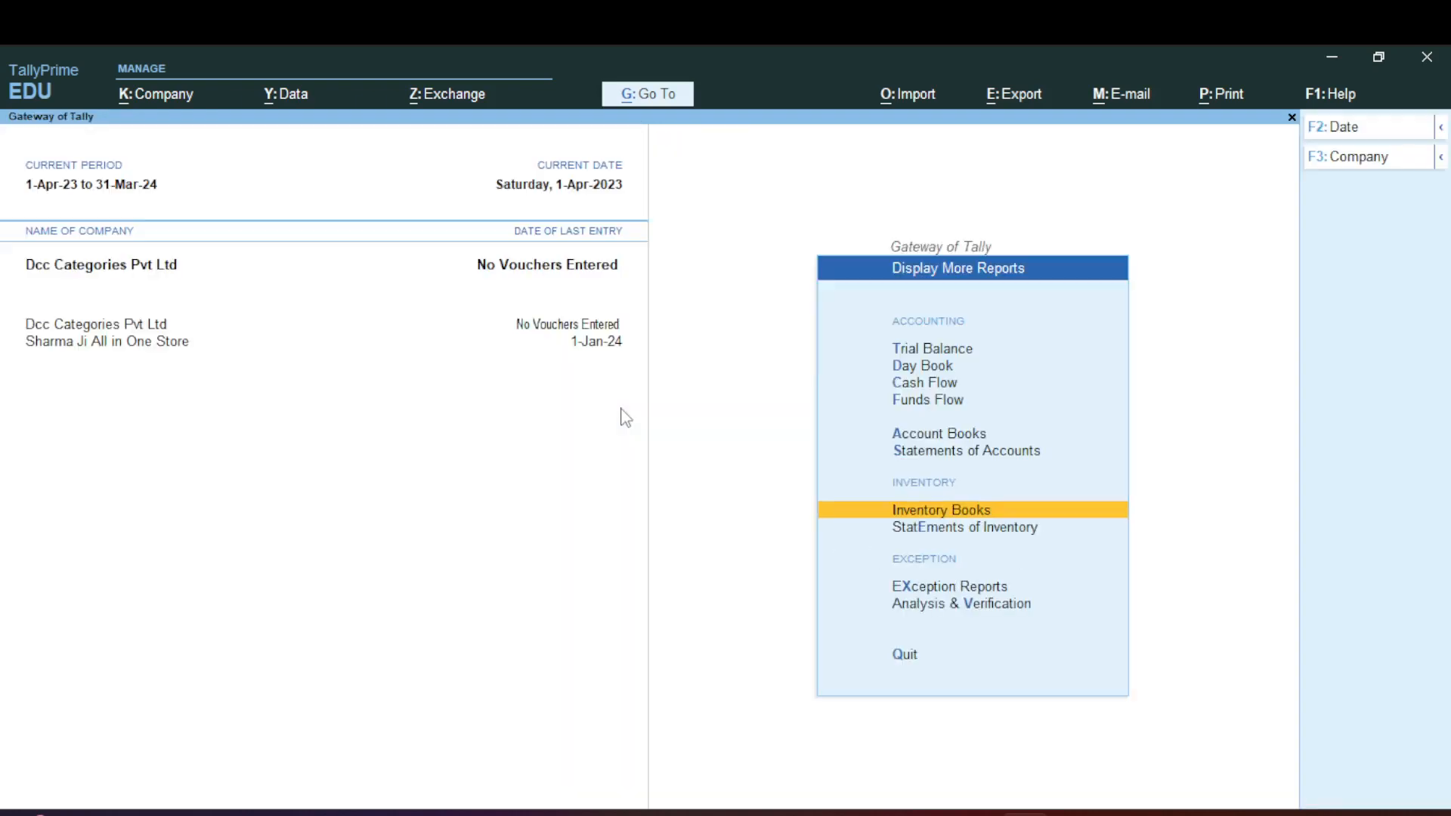
pyautogui.press('n')
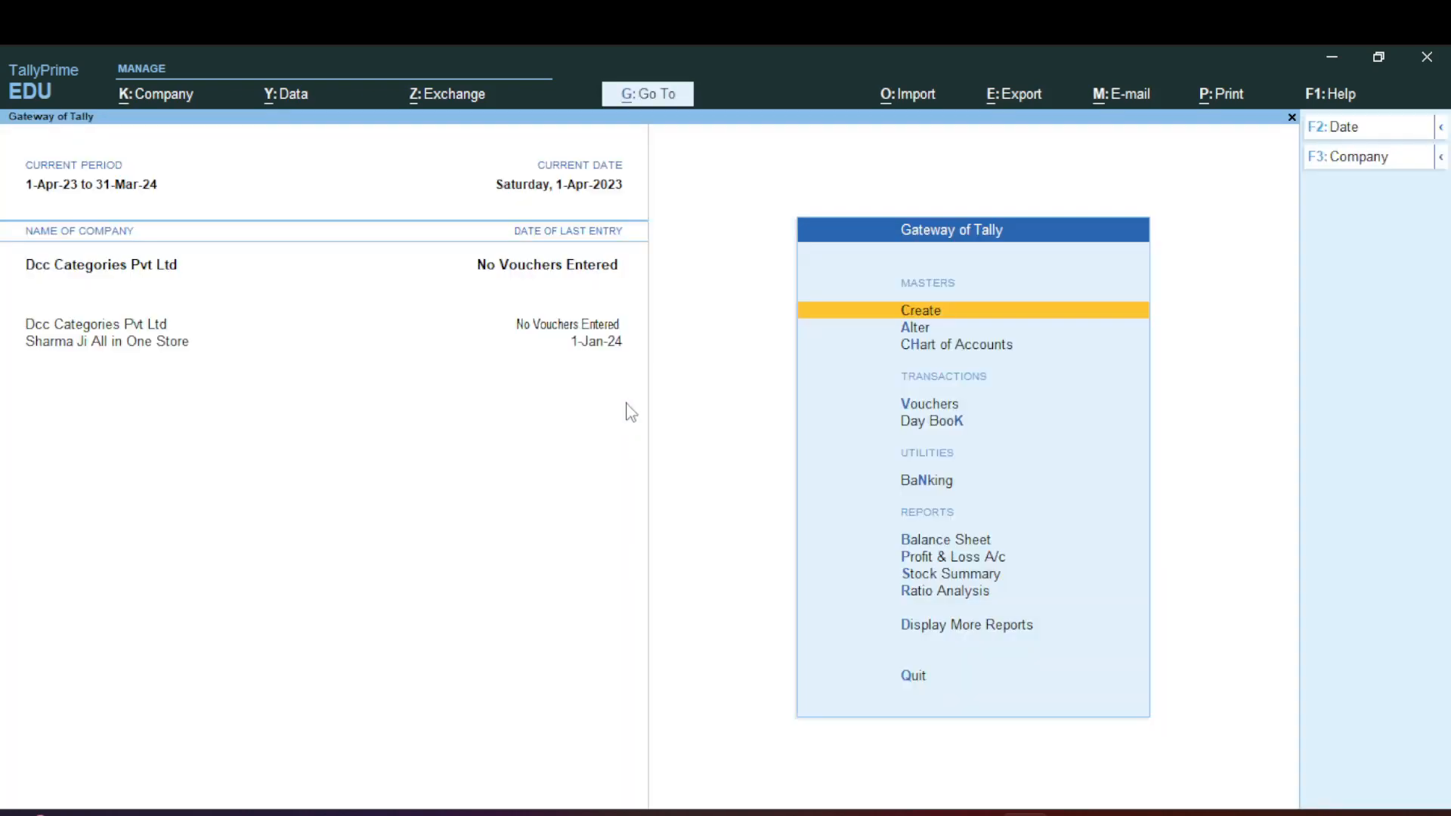
# - Switch to the Stock categories document in Word and highlight in yellow the bullet describing the second method of creating stock item categories
pyautogui.hotkey('alt', 'Tab')
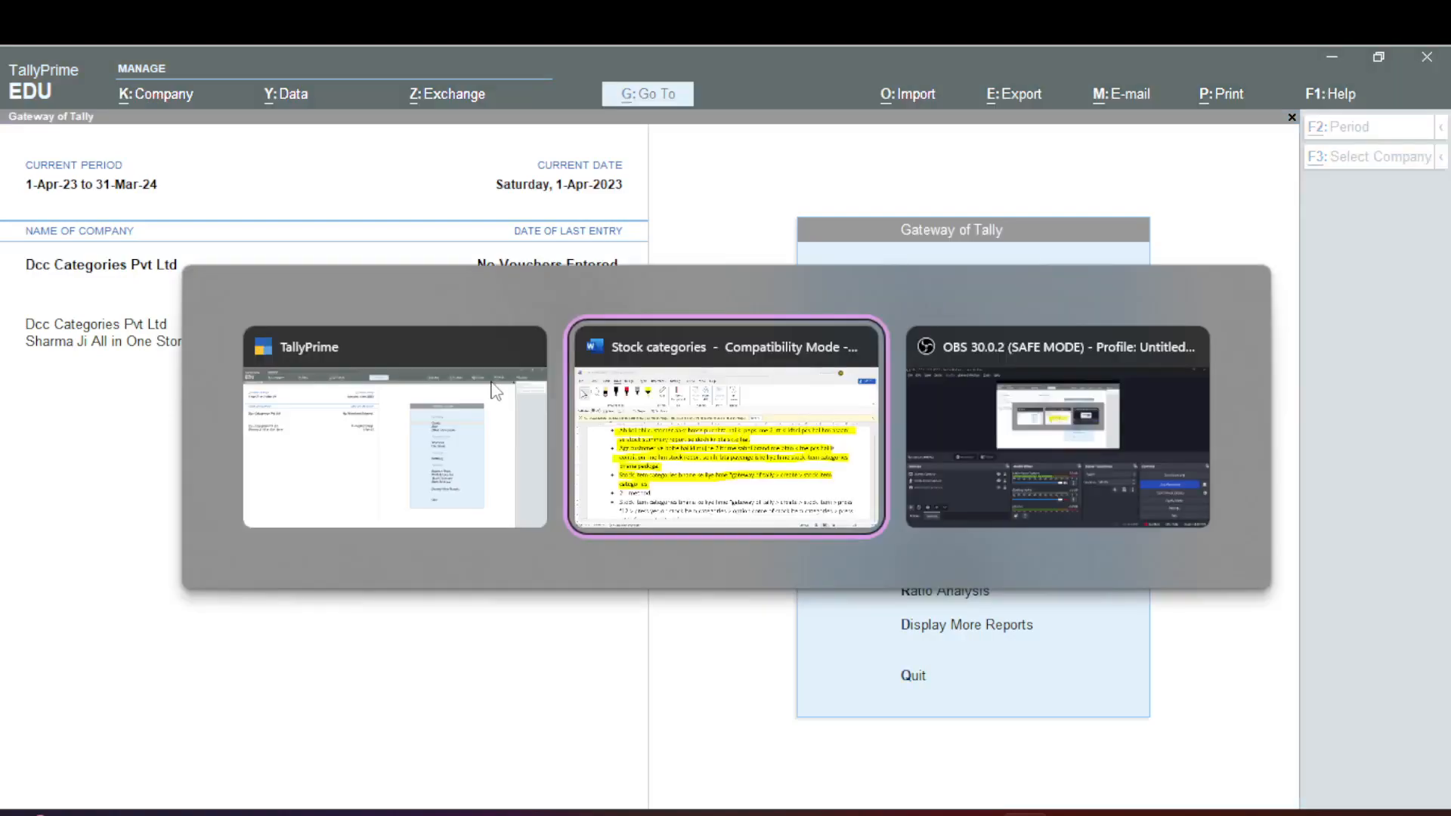
pyautogui.scroll(-5, 651, 527)
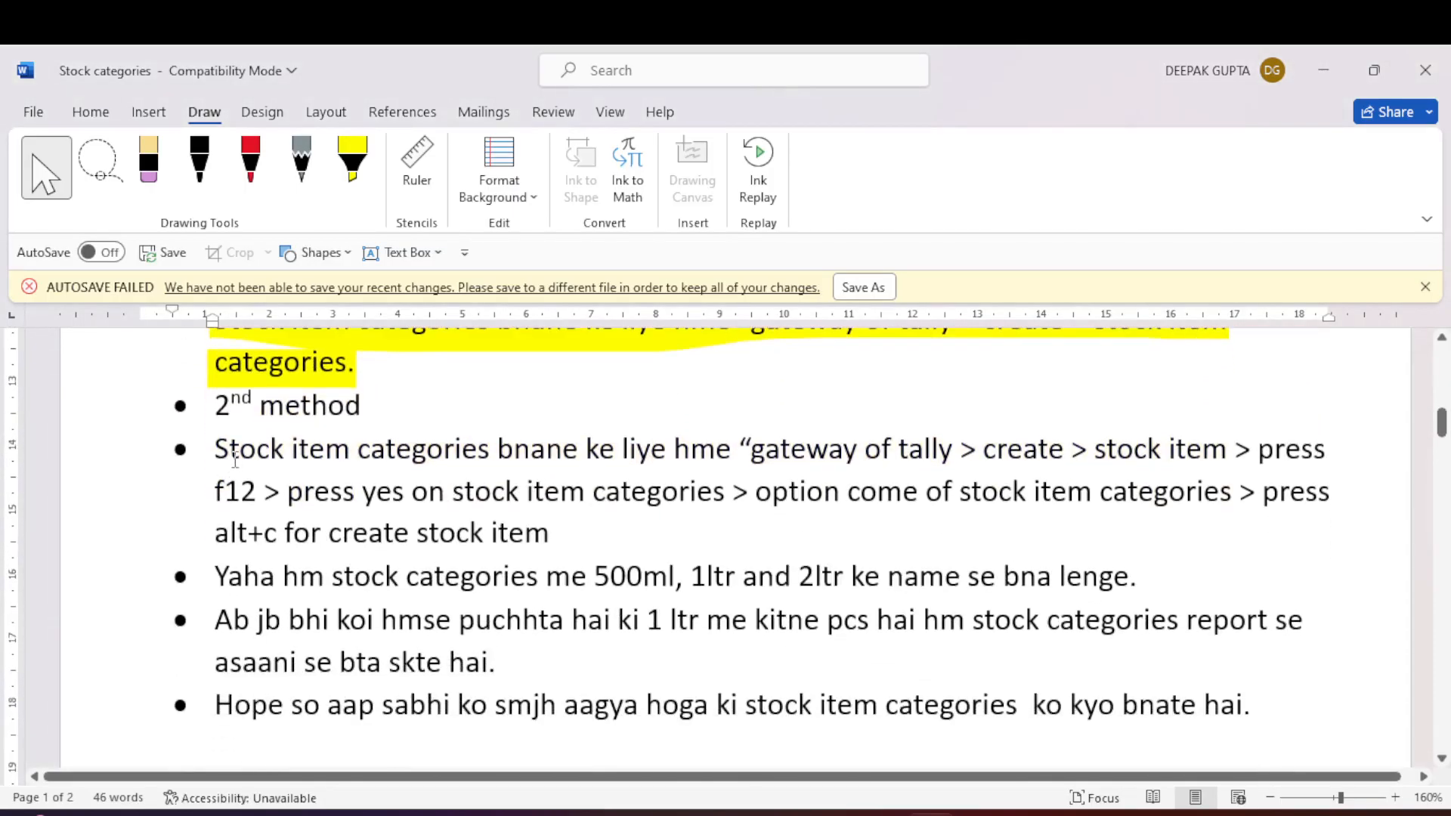
pyautogui.click(352, 160)
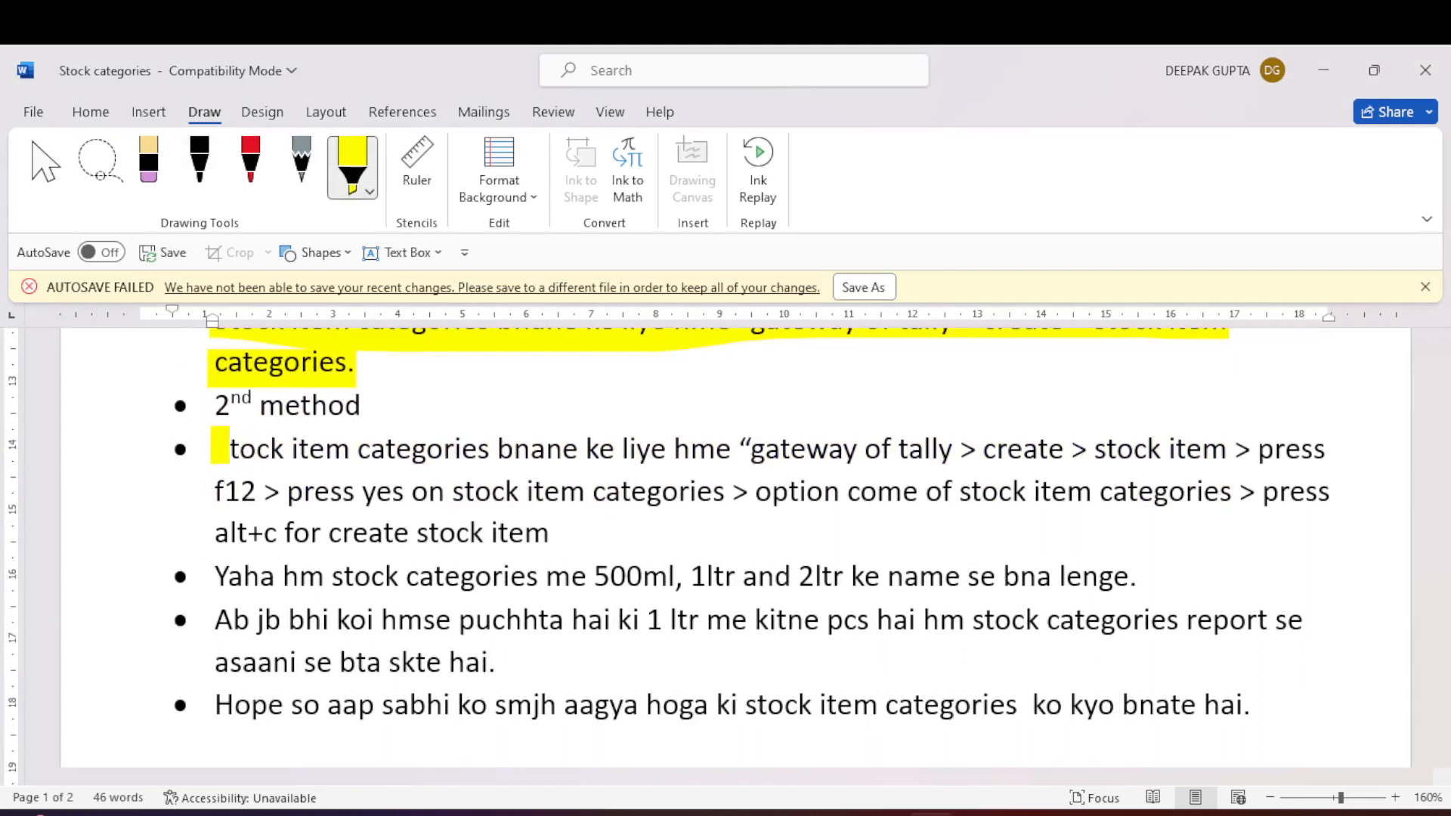
pyautogui.moveTo(198, 450); pyautogui.dragTo(1273, 457)
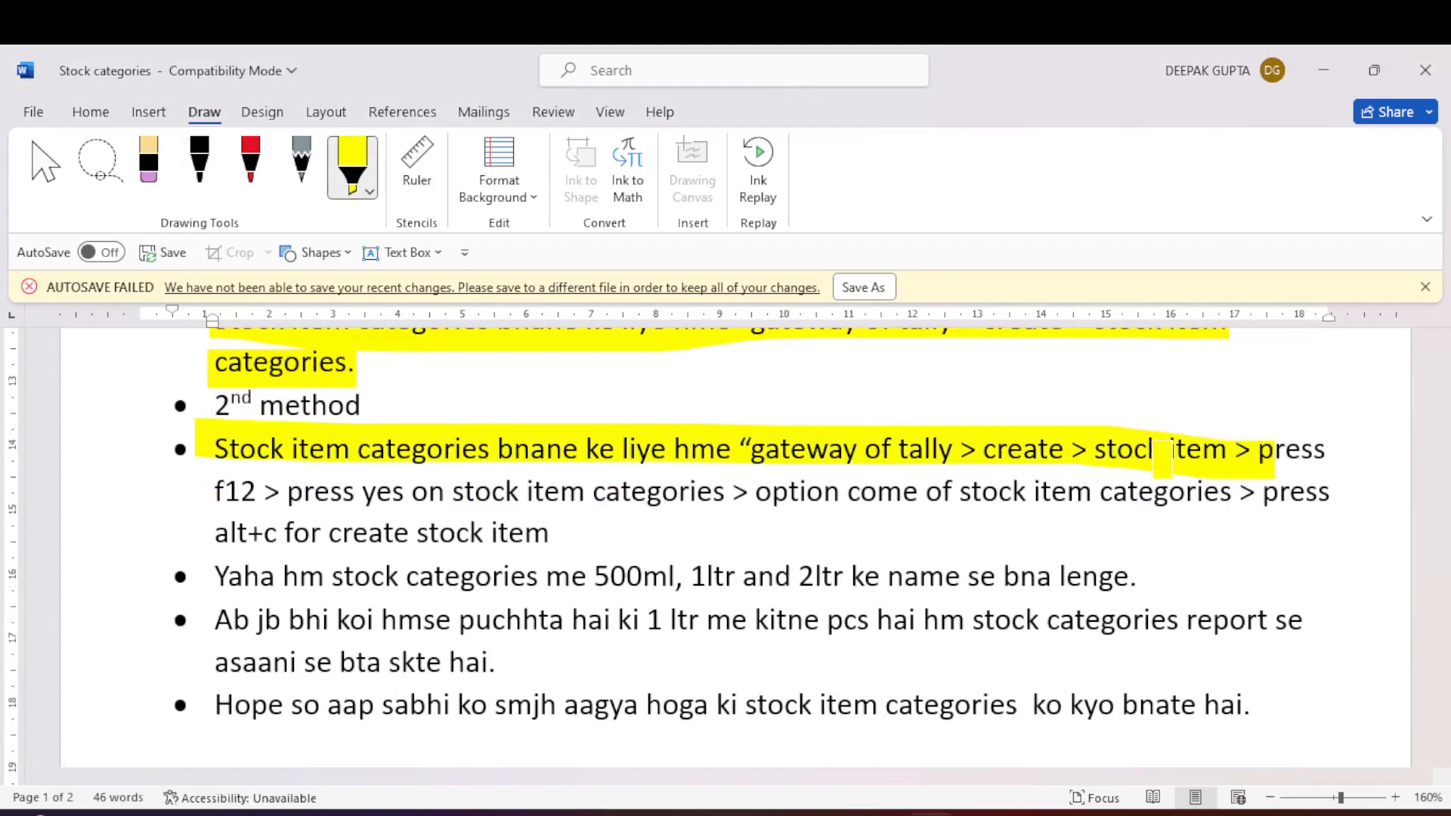
pyautogui.moveTo(192, 500); pyautogui.dragTo(1301, 495)
pyautogui.moveTo(186, 533); pyautogui.dragTo(573, 532)
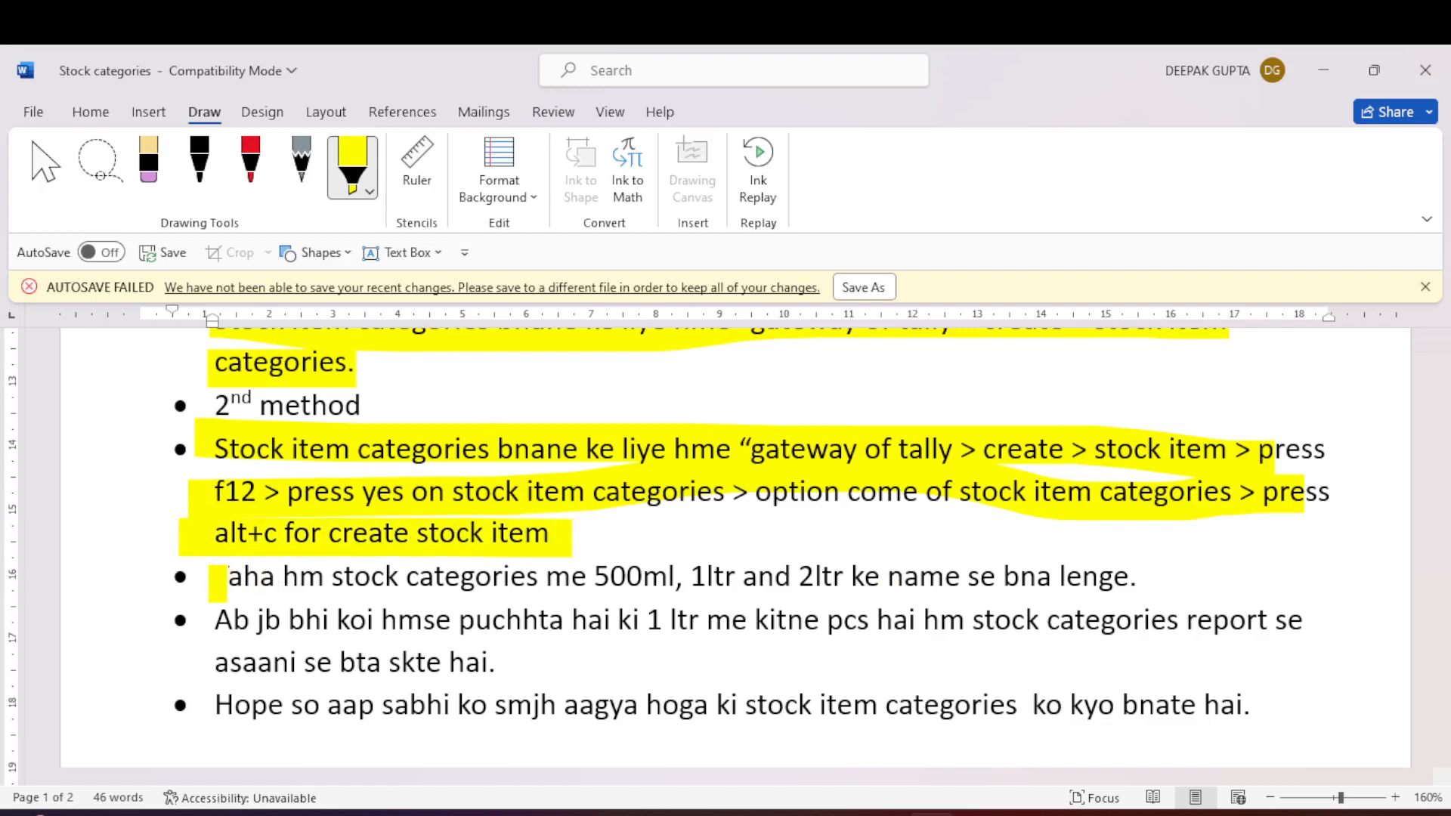
# - Highlight in yellow the bullet naming 500ml, 1ltr and 2ltr, the start of the category report bullet, and the closing bullet
pyautogui.moveTo(218, 582); pyautogui.dragTo(1136, 579)
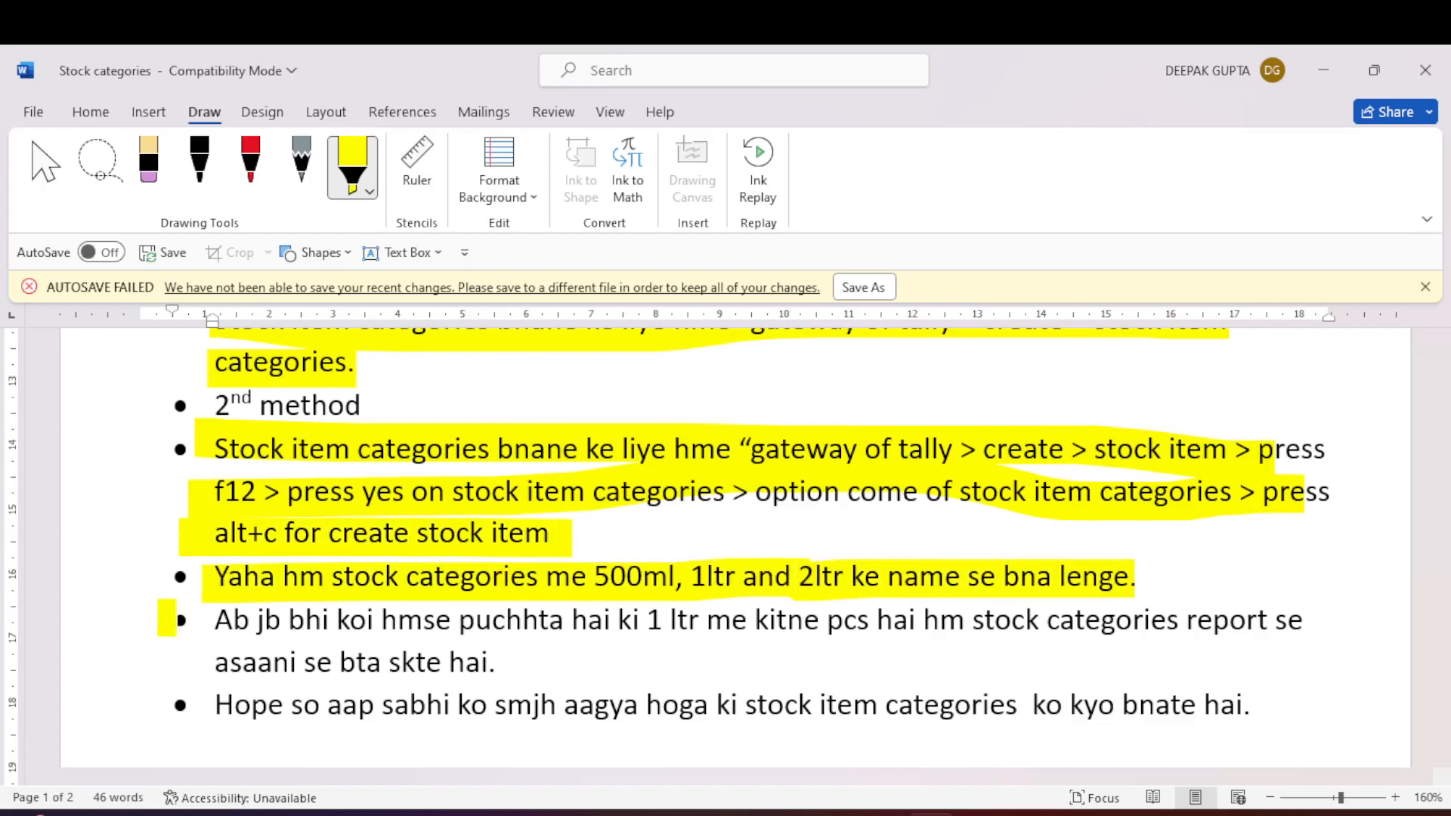
pyautogui.moveTo(218, 629); pyautogui.dragTo(516, 631)
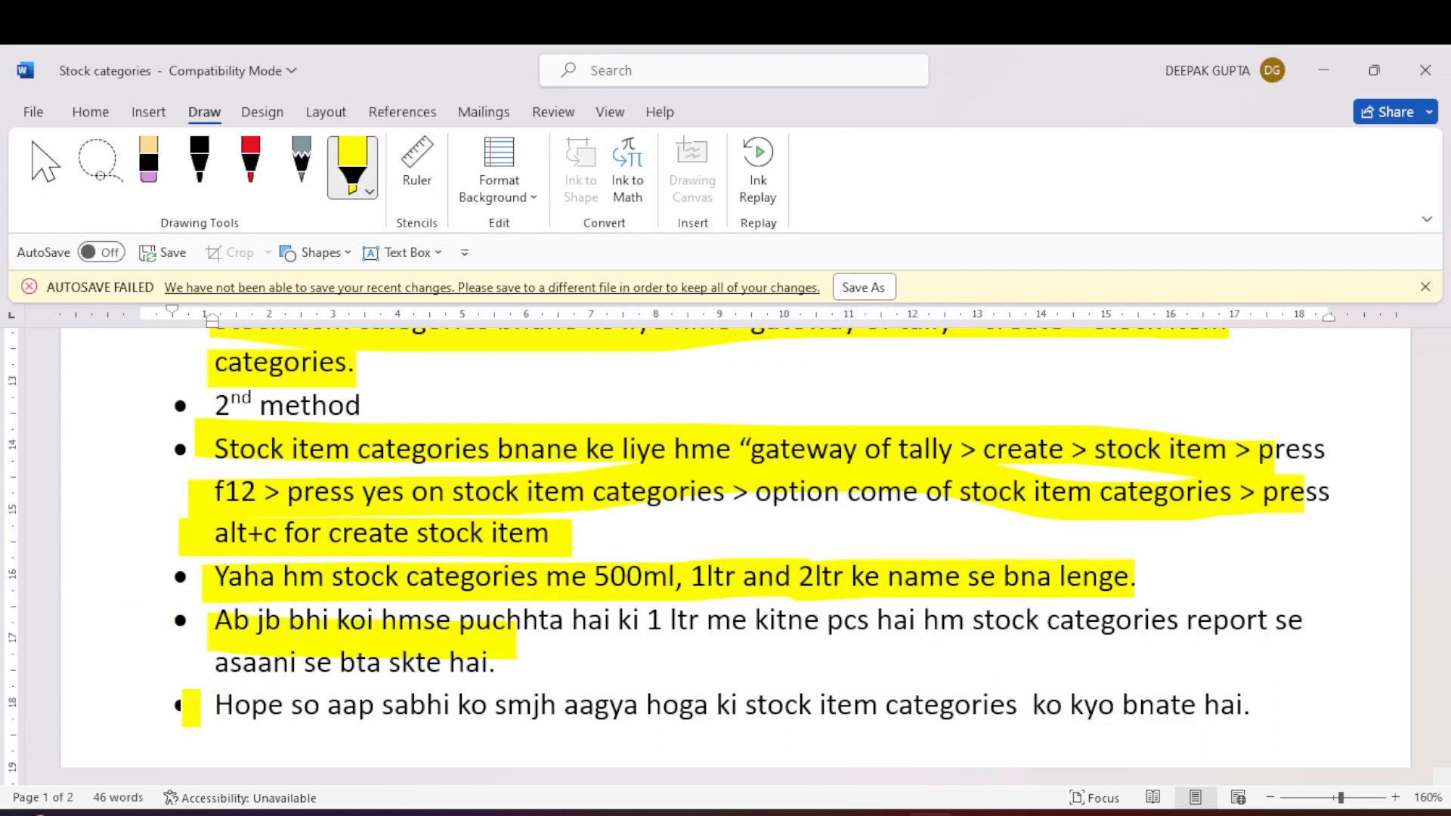
pyautogui.moveTo(191, 706); pyautogui.dragTo(1258, 704)
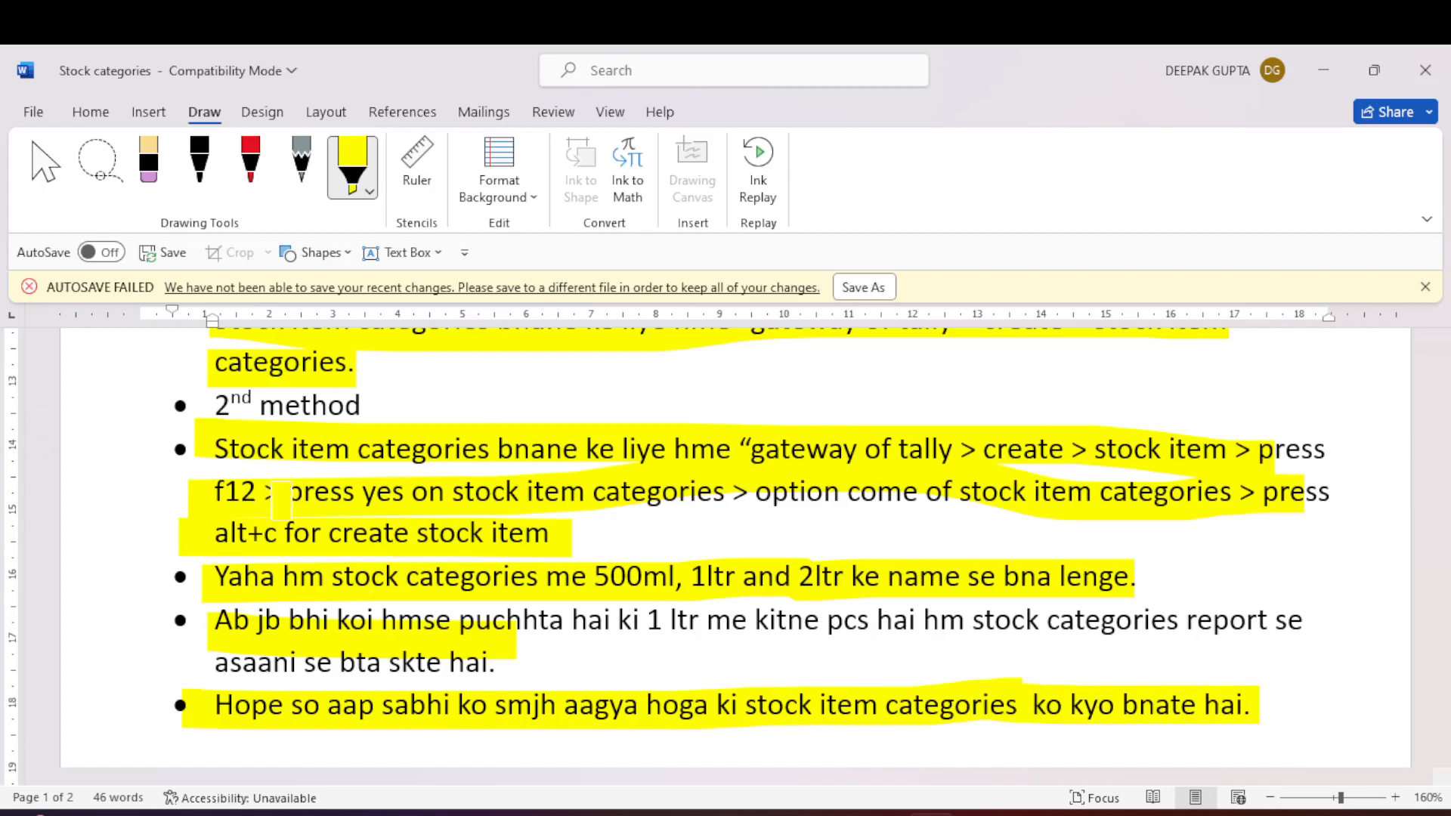